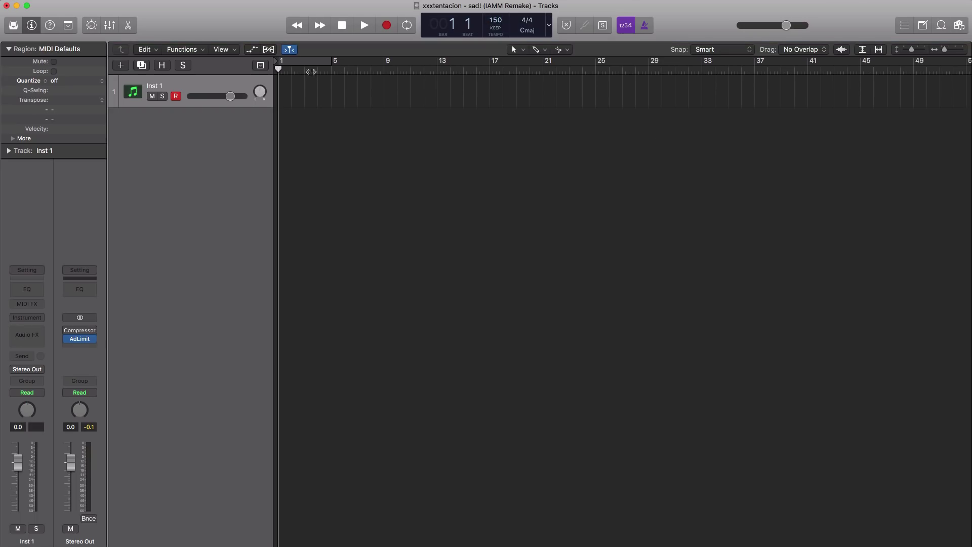
- Turn on cycle mode and set the cycle range from bar 1 to bar 9
{"action": "left_click", "coordinate": [310, 65]}
{"action": "left_click_drag", "start_coordinate": [330, 62], "coordinate": [380, 68]}
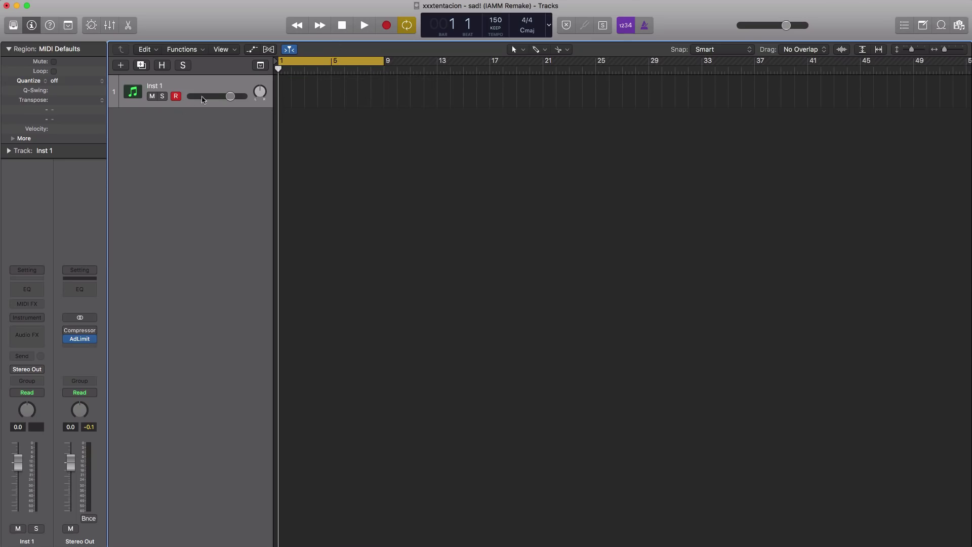
- Load the XXXTENTACION - SAD (Pluck Synth) channel strip setting on the instrument track and view its ES2 synth settings
{"action": "left_click", "coordinate": [35, 273]}
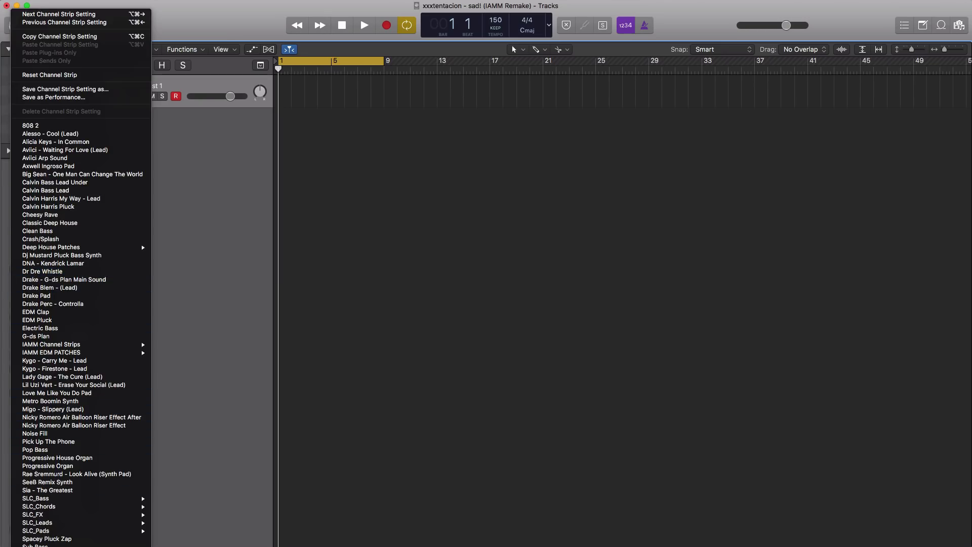
{"action": "left_click", "coordinate": [56, 546]}
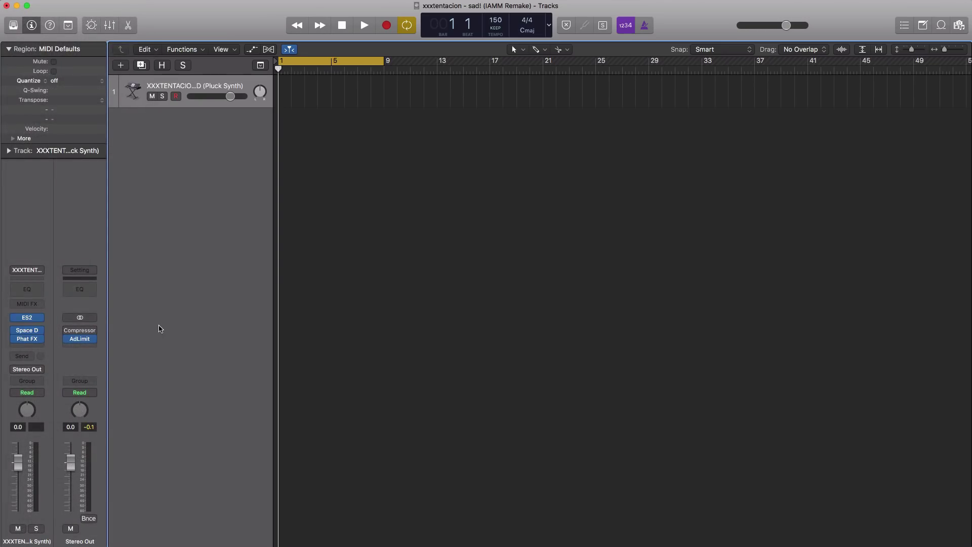
{"action": "left_click", "coordinate": [28, 318]}
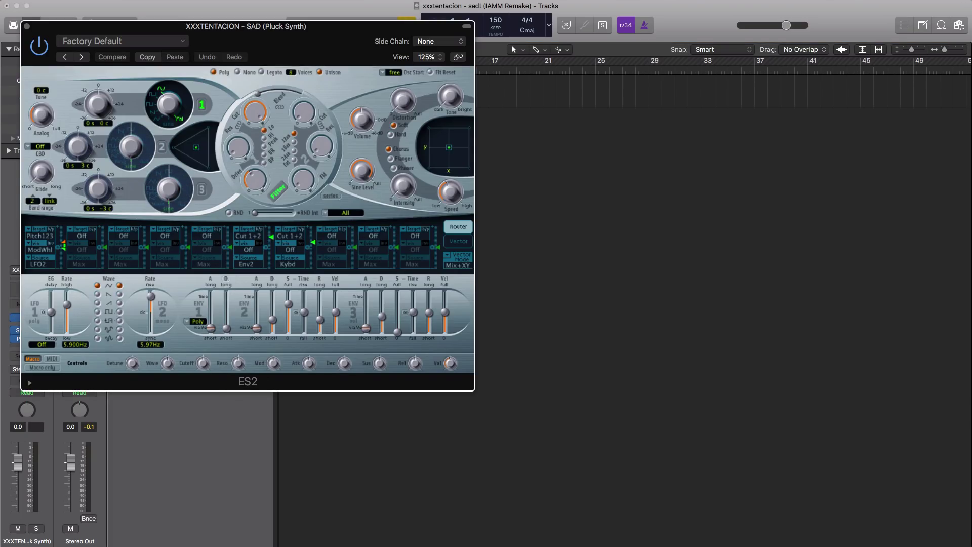
{"action": "left_click", "coordinate": [27, 27]}
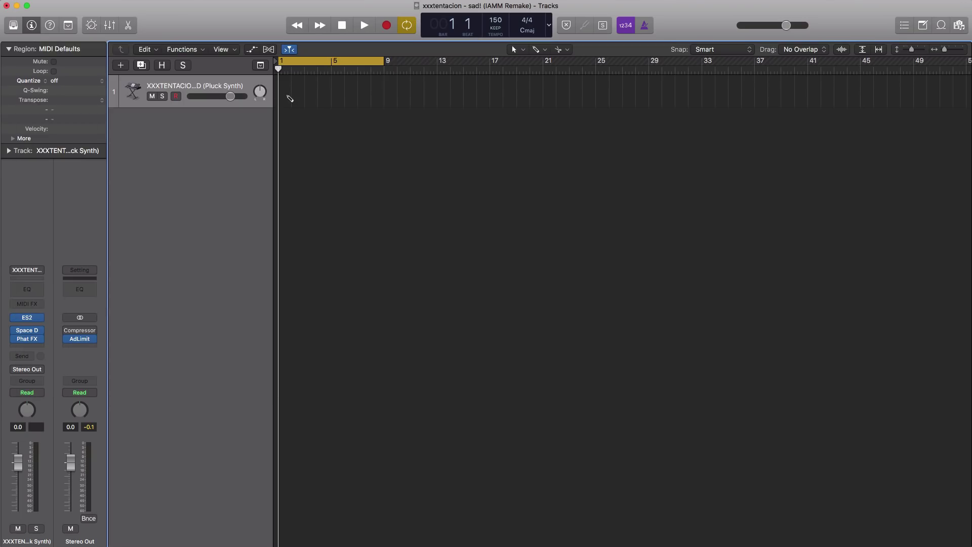
- Draw an empty eight-bar MIDI region from bar 1 to bar 9 on the pluck synth track and open its Piano Roll
{"action": "left_click_drag", "start_coordinate": [288, 99], "coordinate": [377, 98]}
{"action": "double_click", "coordinate": [376, 99]}
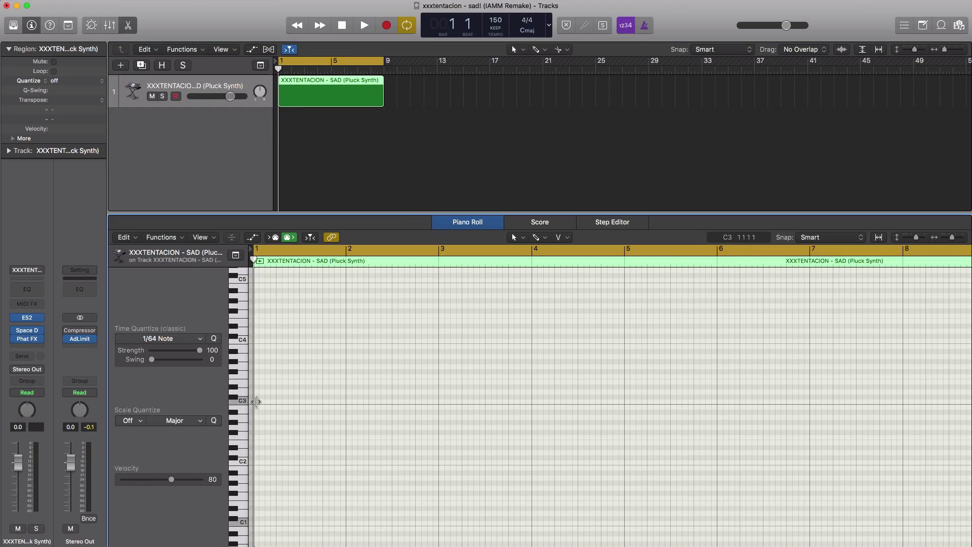
- Enter short C3 and G#2 notes at the start of bar 1 and play them back
{"action": "left_click", "coordinate": [258, 403]}
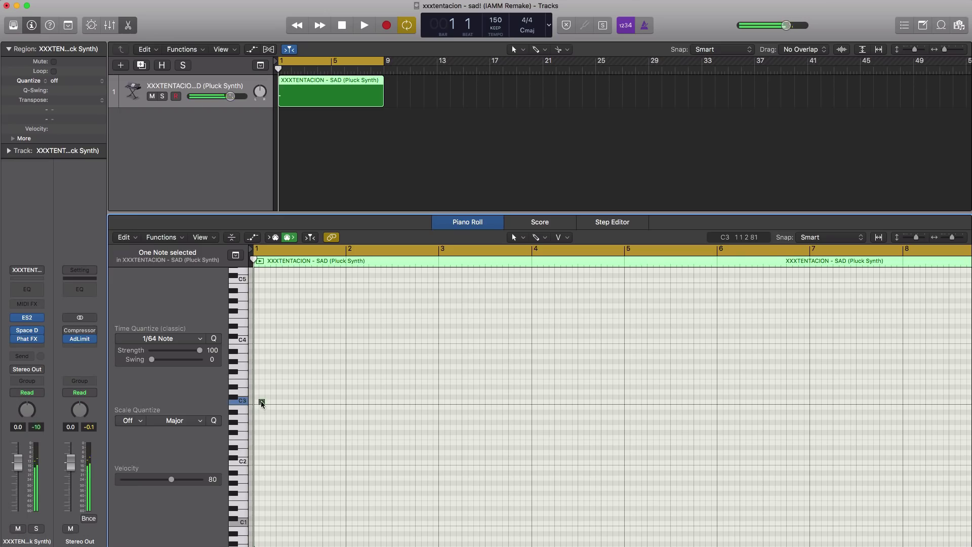
{"action": "left_click_drag", "start_coordinate": [262, 403], "coordinate": [259, 404]}
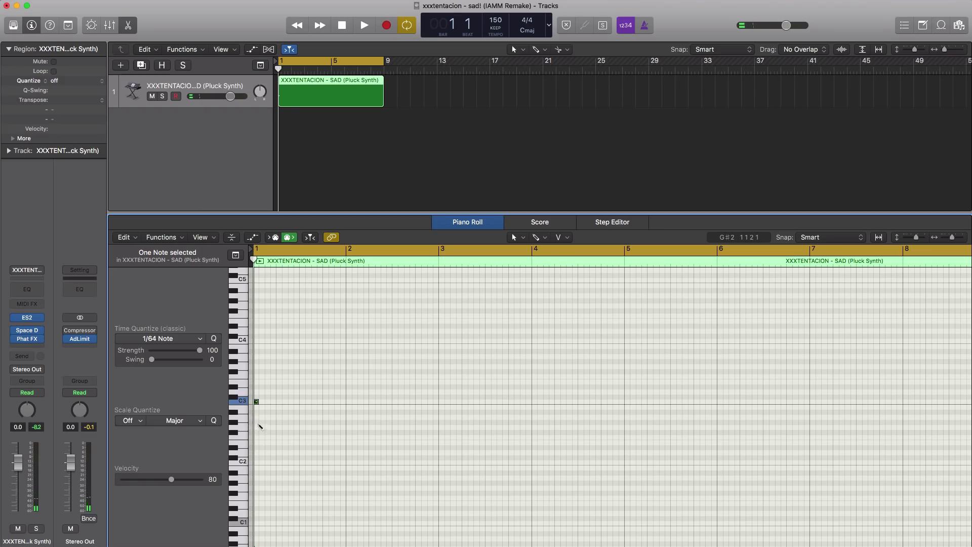
{"action": "left_click", "coordinate": [256, 423]}
{"action": "key", "text": "space"}
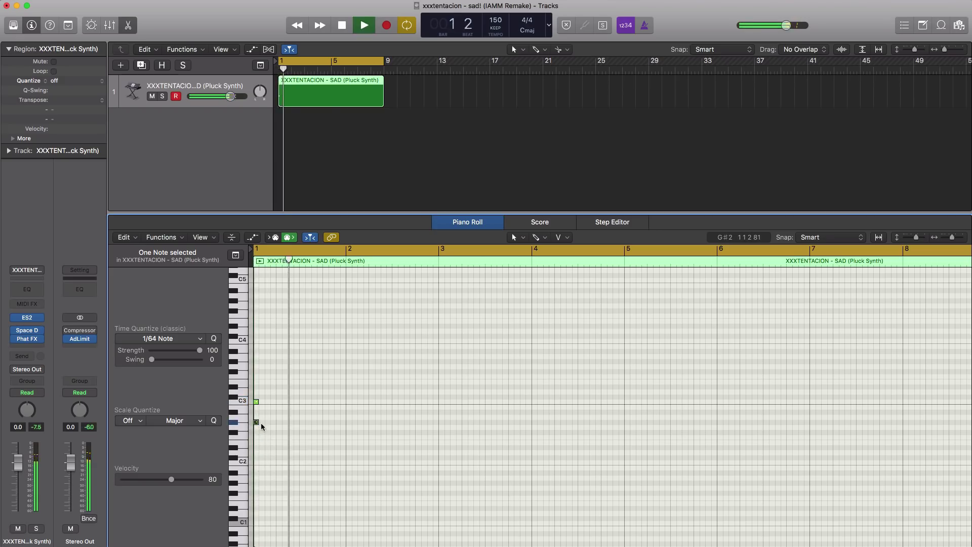
{"action": "key", "text": "space"}
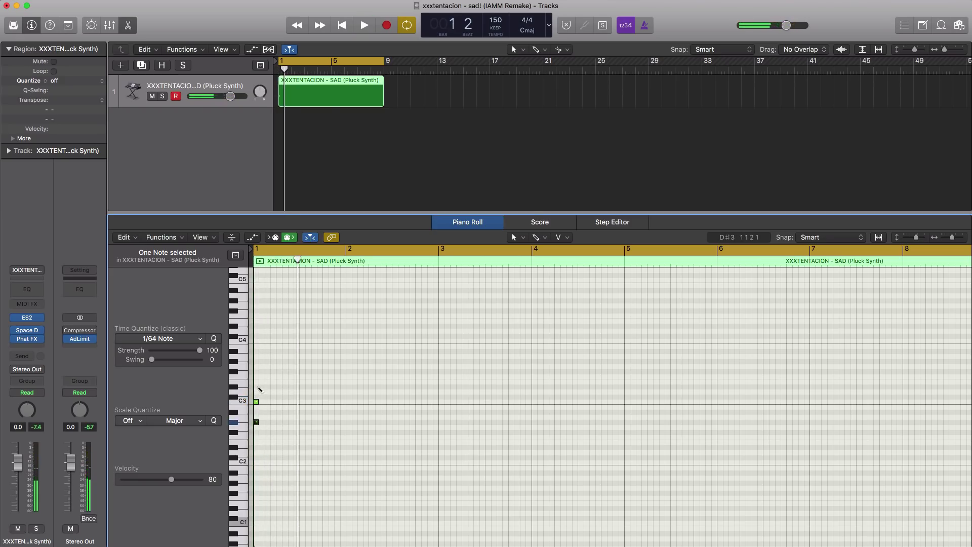
- Add short D#3 and G3 notes at the start of bar 1 and audition the four-note chord
{"action": "left_click", "coordinate": [259, 388]}
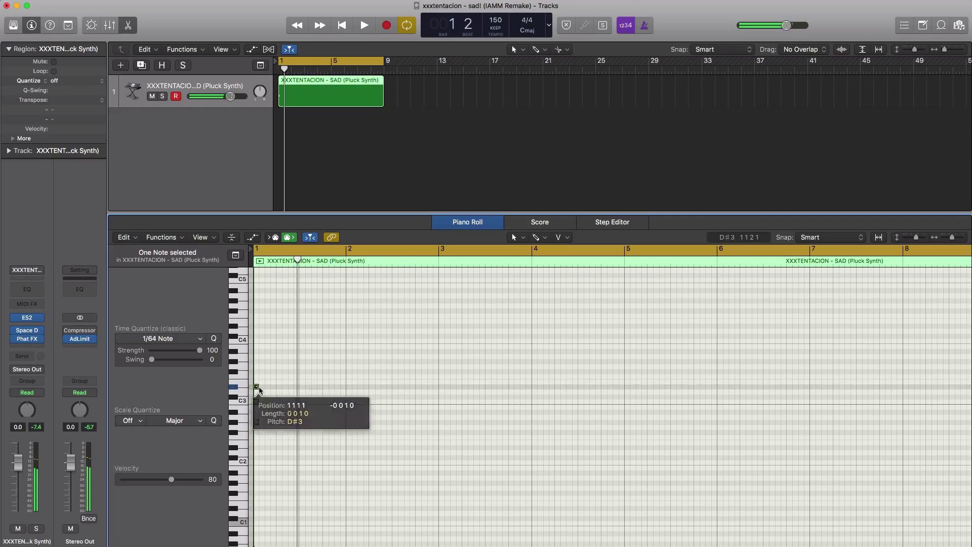
{"action": "key", "text": "space"}
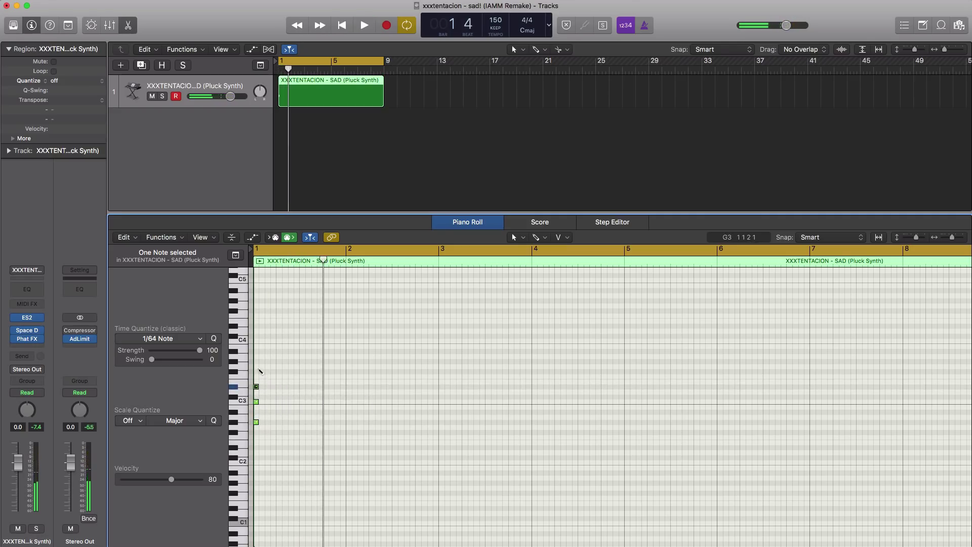
{"action": "key", "text": "space"}
{"action": "mouse_move", "coordinate": [256, 368]}
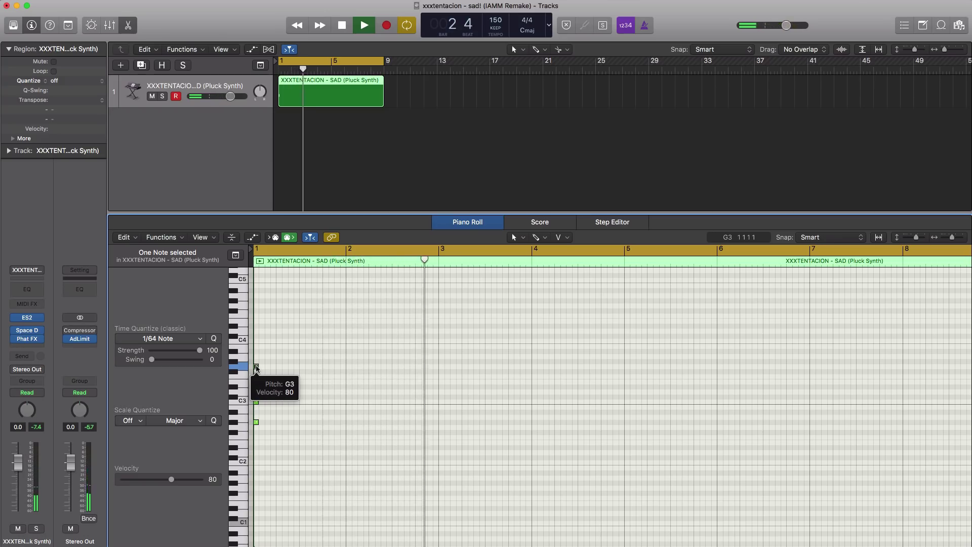
{"action": "key", "text": "space"}
{"action": "key", "text": "space"}
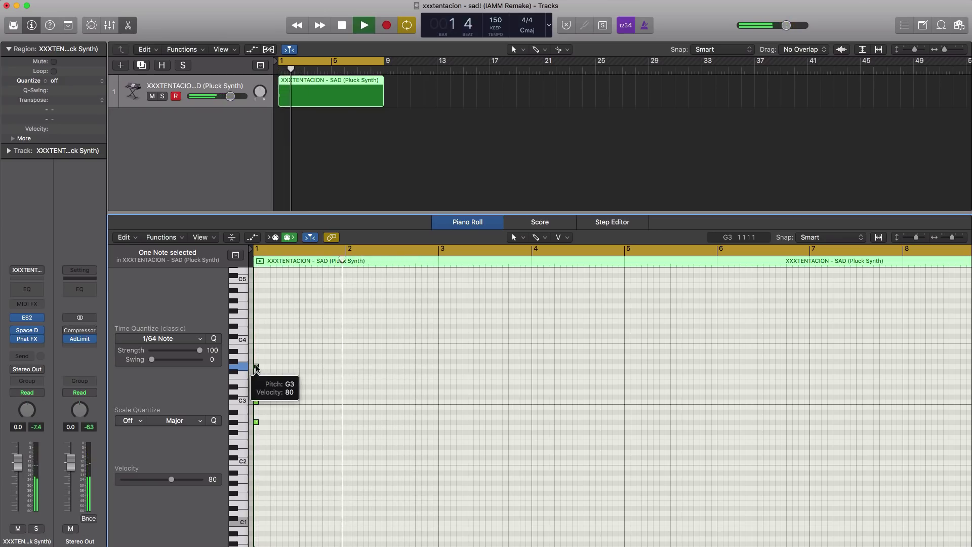
{"action": "key", "text": "space"}
- Raise the pluck synth track's volume to 1.6 dB and play the chord back
{"action": "left_click_drag", "start_coordinate": [231, 103], "coordinate": [235, 103]}
{"action": "key", "text": "space"}
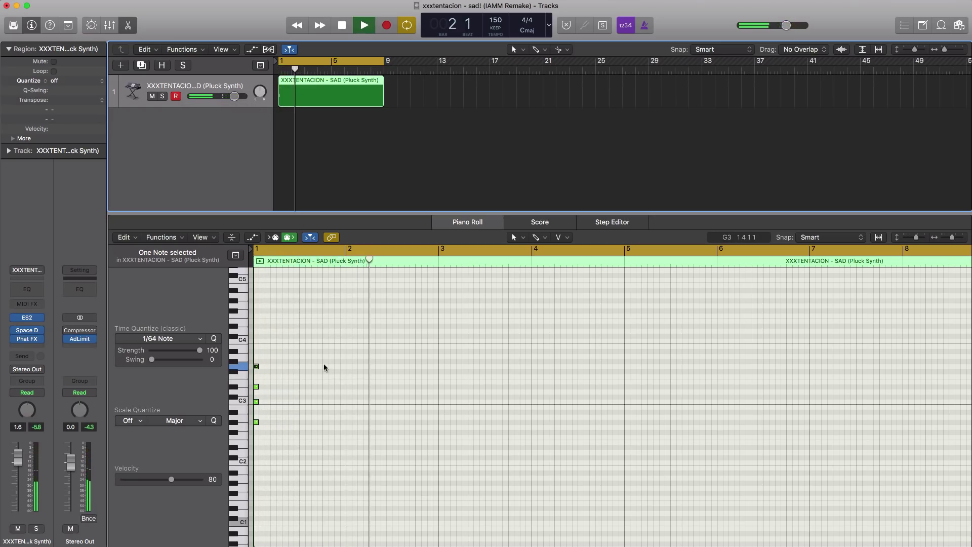
{"action": "key", "text": "space"}
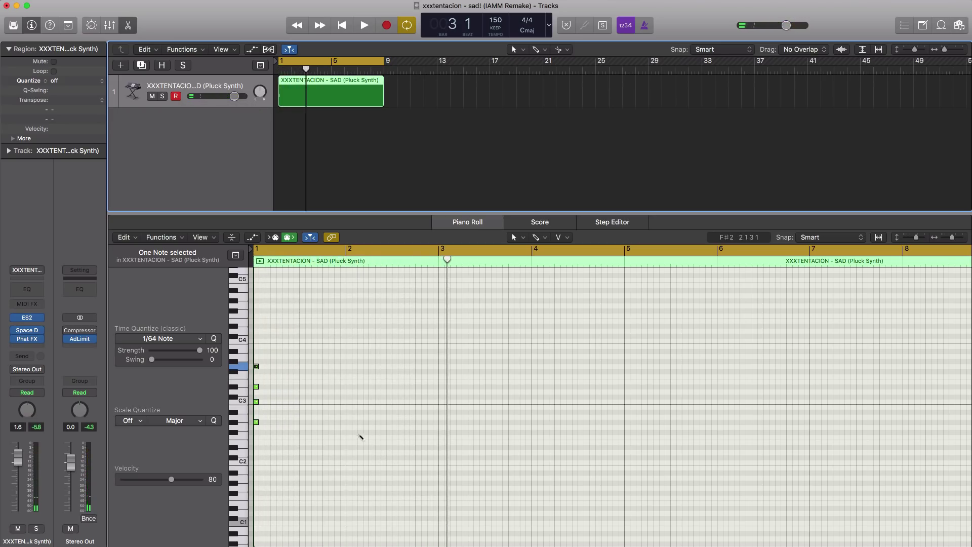
- Enter a short chord of G2, C3 and D#3 at the start of bar 2 and play back both chords
{"action": "left_click", "coordinate": [349, 428]}
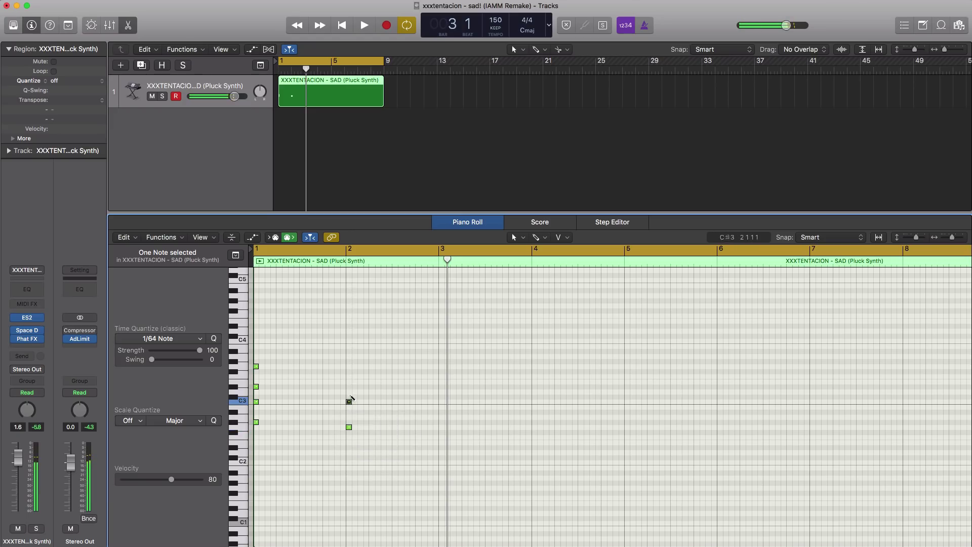
{"action": "left_click", "coordinate": [349, 387]}
{"action": "key", "text": "space"}
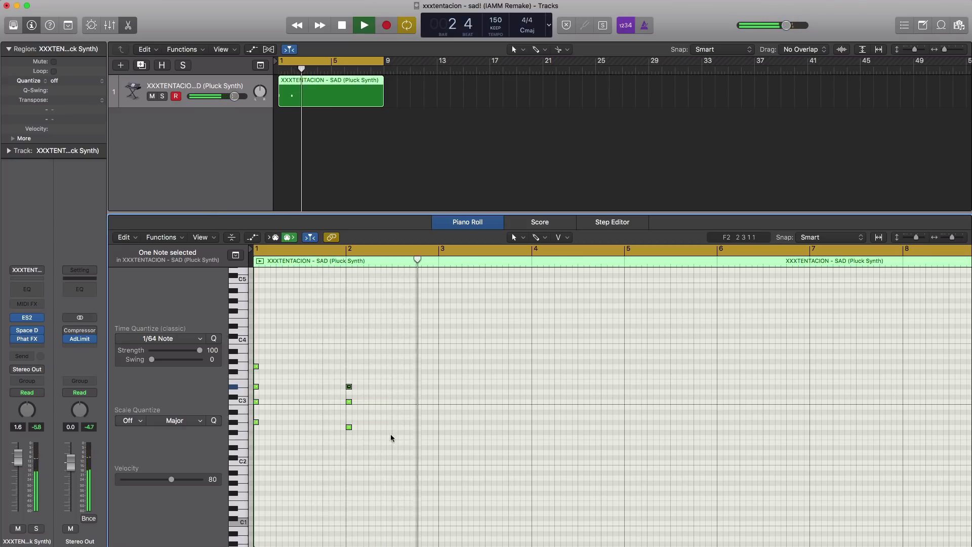
{"action": "key", "text": "space"}
- Copy the four-note bar 1 chord to the start of bar 3, transposed down so its lowest note is F2, and play it
{"action": "left_click_drag", "start_coordinate": [322, 446], "coordinate": [257, 364]}
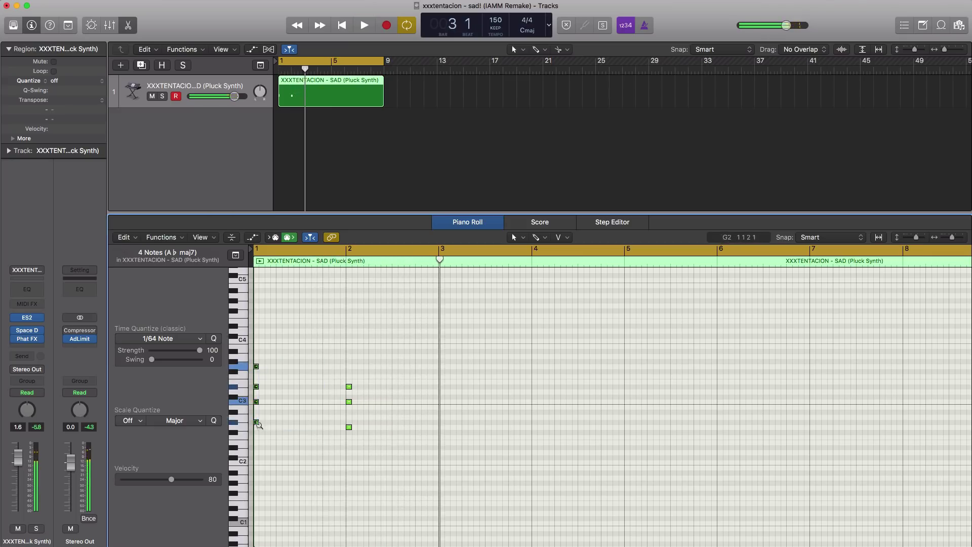
{"action": "left_click_drag", "start_coordinate": [257, 424], "coordinate": [444, 439]}
{"action": "key", "text": "space"}
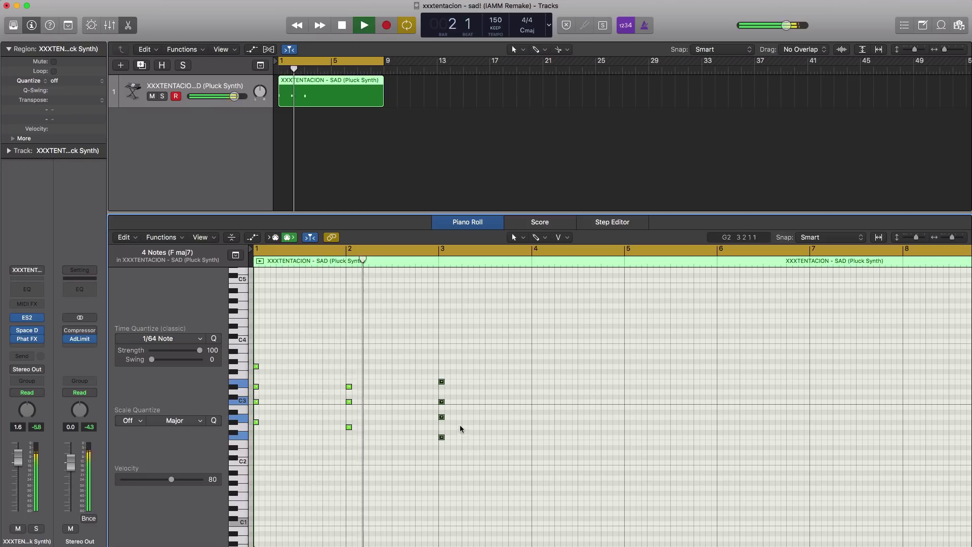
{"action": "left_click", "coordinate": [457, 427]}
{"action": "key", "text": "space"}
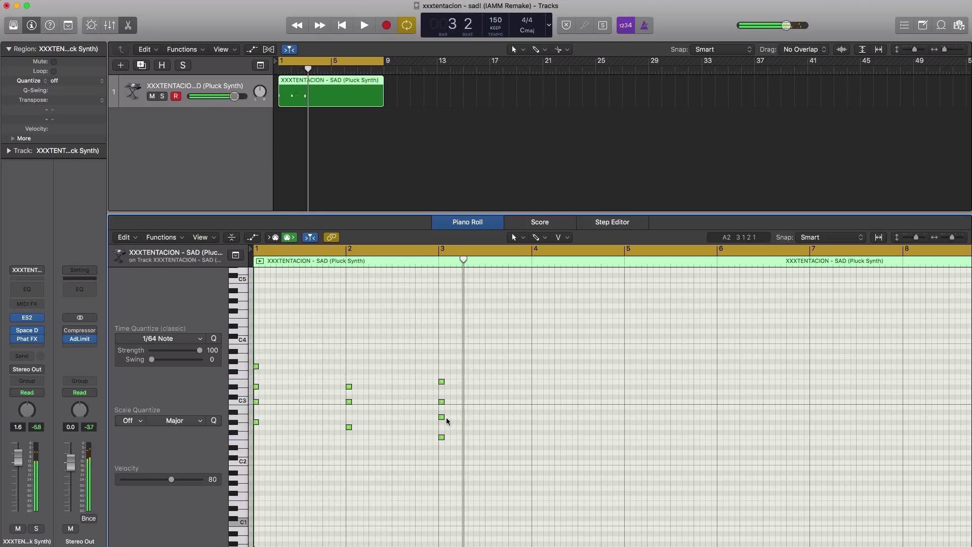
- Lower the bar 3 chord's second-lowest note to G#2 and its top note to D#3, then play it back
{"action": "left_click_drag", "start_coordinate": [443, 420], "coordinate": [448, 422]}
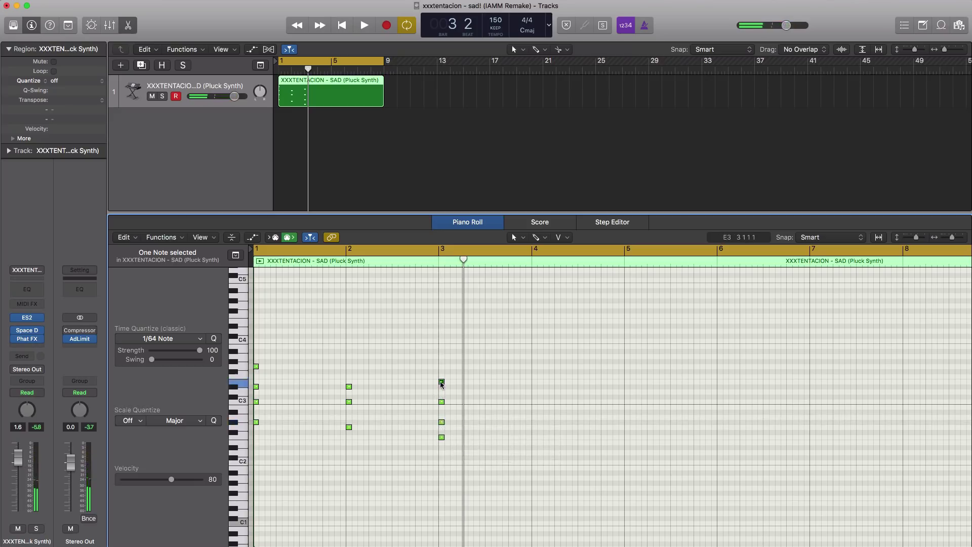
{"action": "left_click_drag", "start_coordinate": [441, 385], "coordinate": [441, 389]}
{"action": "key", "text": "space"}
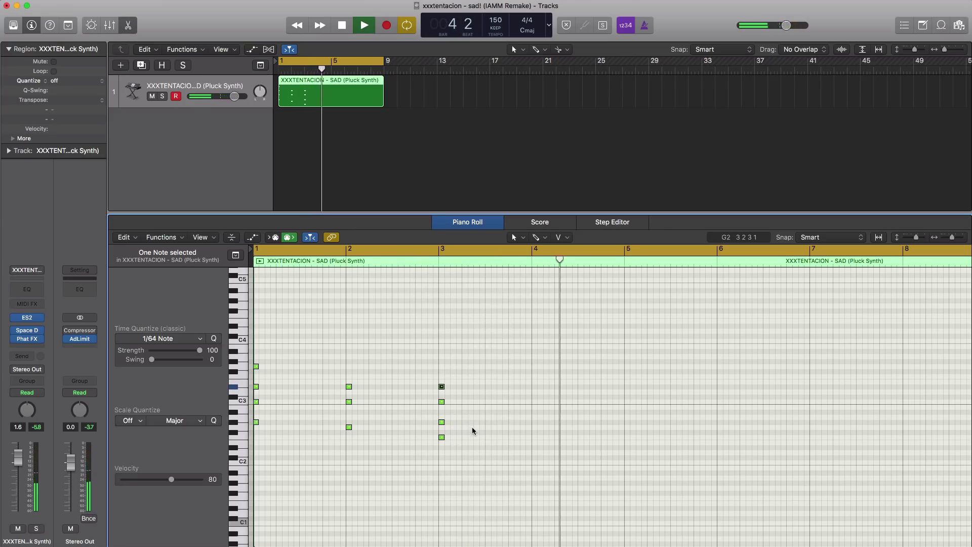
{"action": "key", "text": "space"}
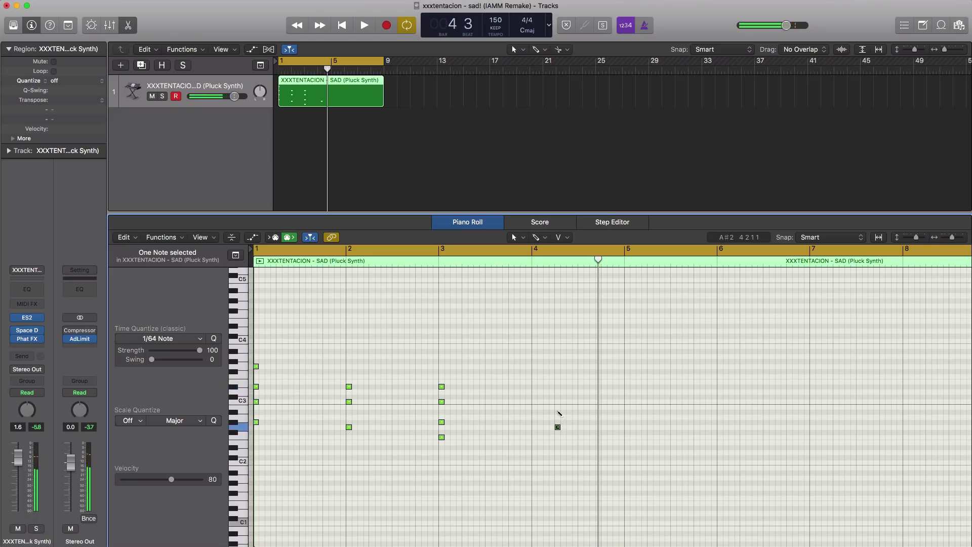
- Enter a short chord of G2, A#2 and D3 on beat 2 of bar 4 and play it back
{"action": "left_click", "coordinate": [558, 412]}
{"action": "key", "text": "space"}
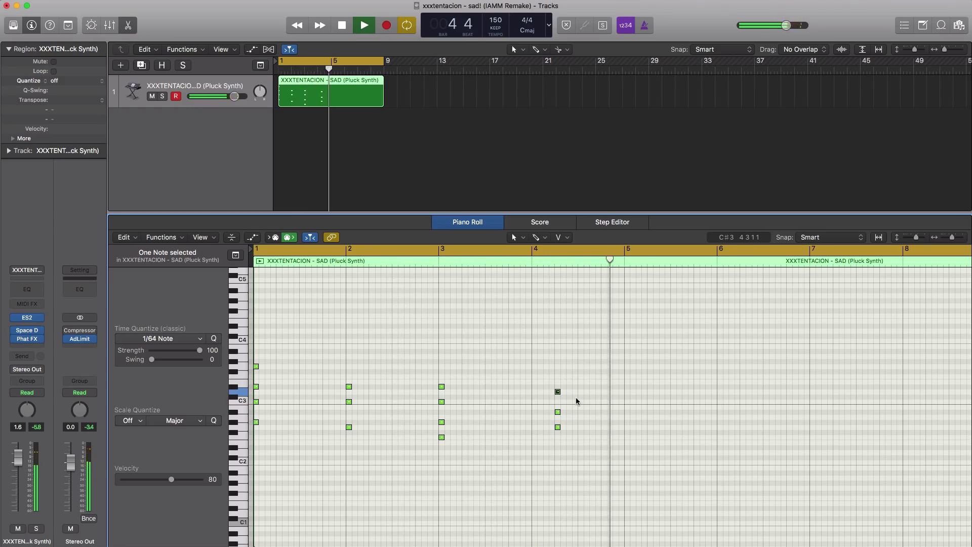
{"action": "key", "text": "space"}
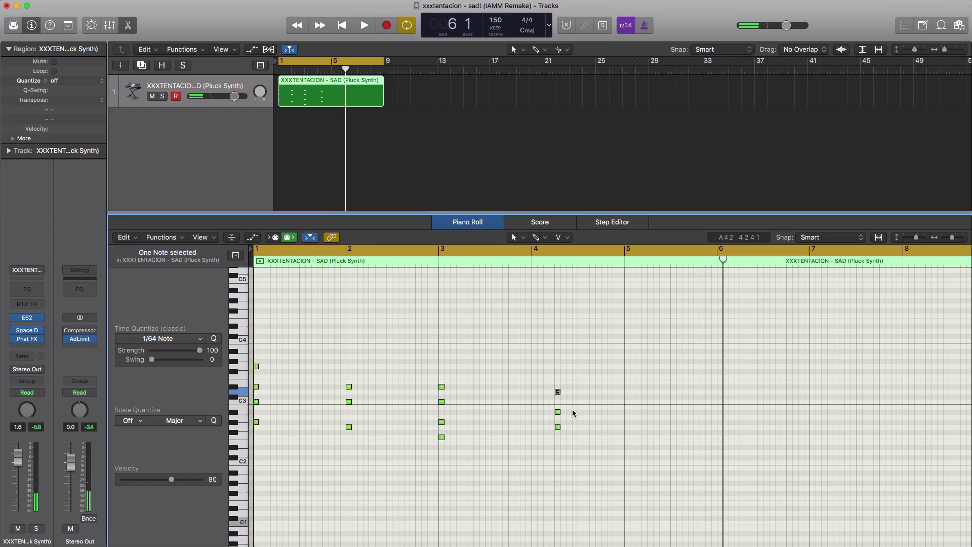
- Repeat all 14 notes of the four-bar progression once into bars 5 to 8 and play it from the start
{"action": "left_click_drag", "start_coordinate": [595, 457], "coordinate": [243, 358]}
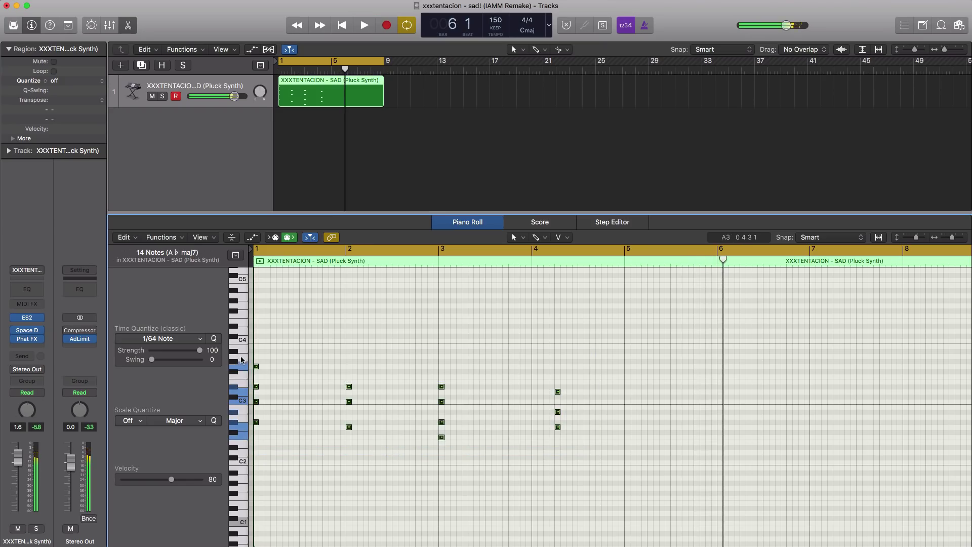
{"action": "key", "text": "super+r"}
{"action": "key", "text": "Return"}
{"action": "key", "text": "Return"}
{"action": "key", "text": "space"}
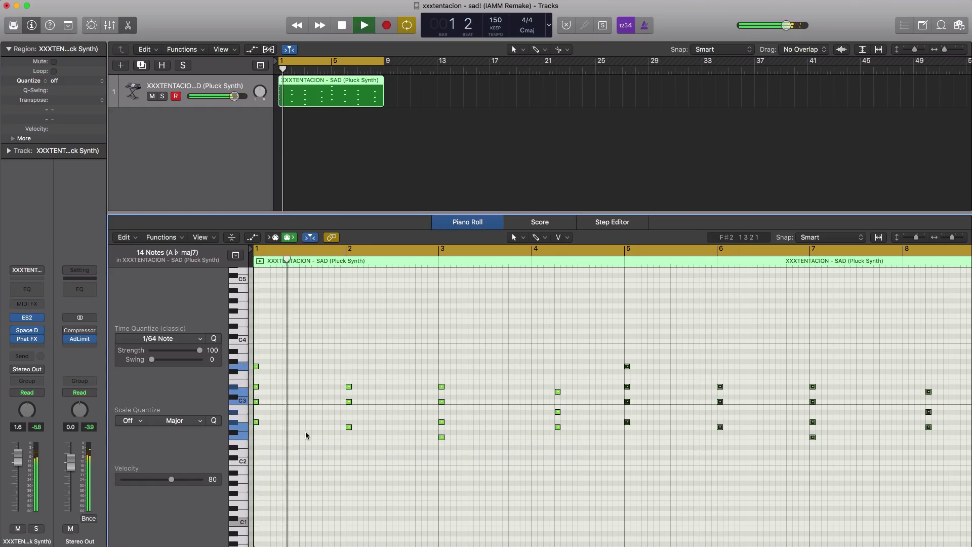
{"action": "scroll", "coordinate": [434, 478], "scroll_direction": "down", "scroll_amount": 1}
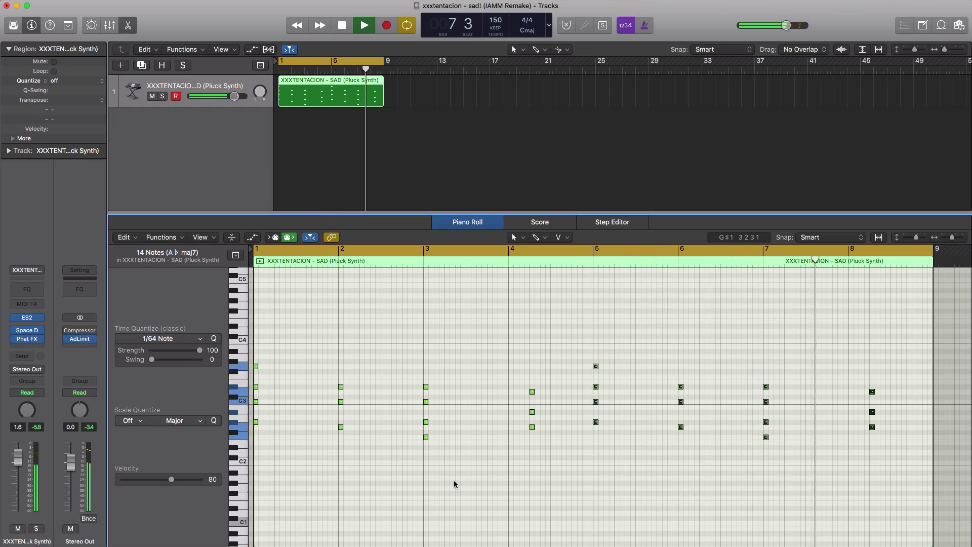
{"action": "key", "text": "space"}
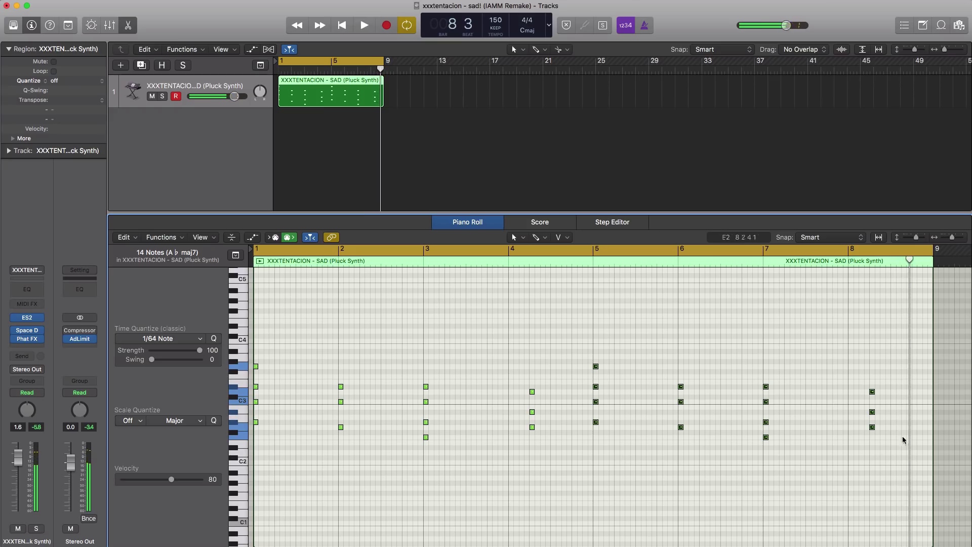
- Copy the last three-note chord to just before beat 4 of bar 8 and audition it with only bar 8 cycled
{"action": "left_click_drag", "start_coordinate": [874, 441], "coordinate": [905, 398]}
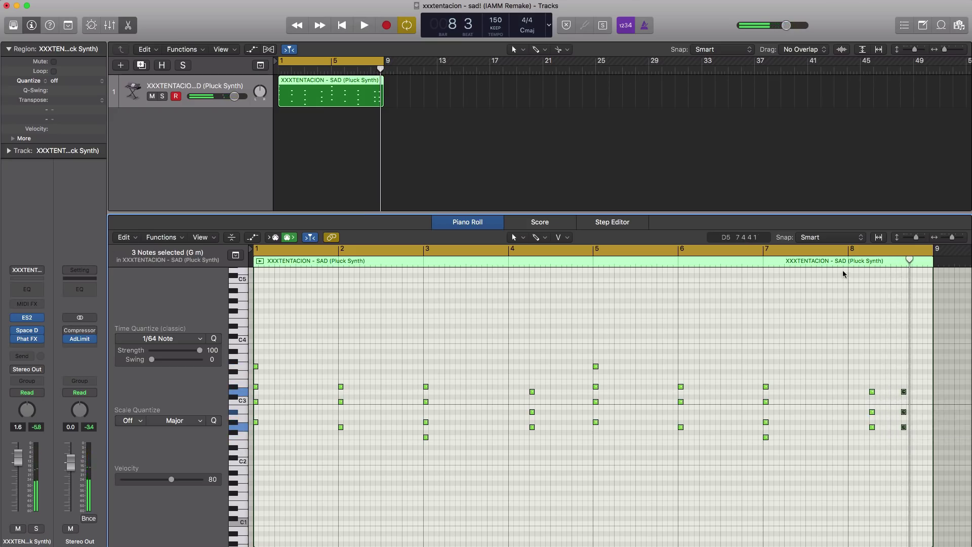
{"action": "left_click_drag", "start_coordinate": [859, 252], "coordinate": [912, 252]}
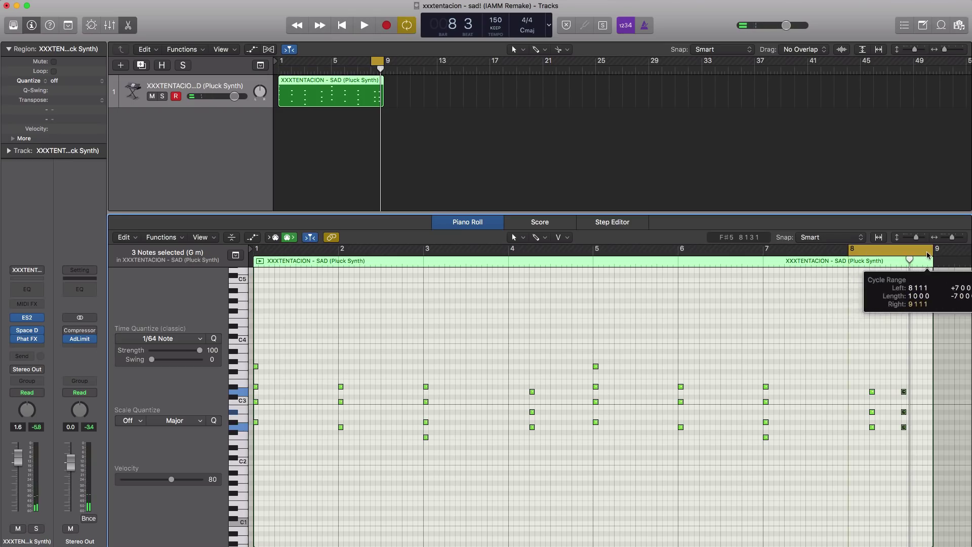
{"action": "key", "text": "space"}
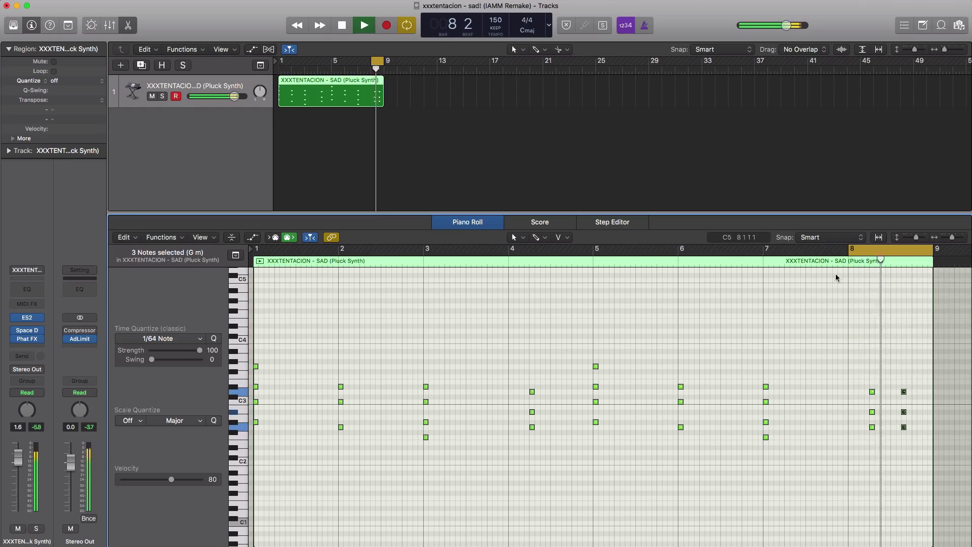
{"action": "key", "text": "space"}
- Set the cycle range from bar 5 to bar 9 and play the second half of the progression
{"action": "left_click_drag", "start_coordinate": [596, 252], "coordinate": [924, 267]}
{"action": "key", "text": "space"}
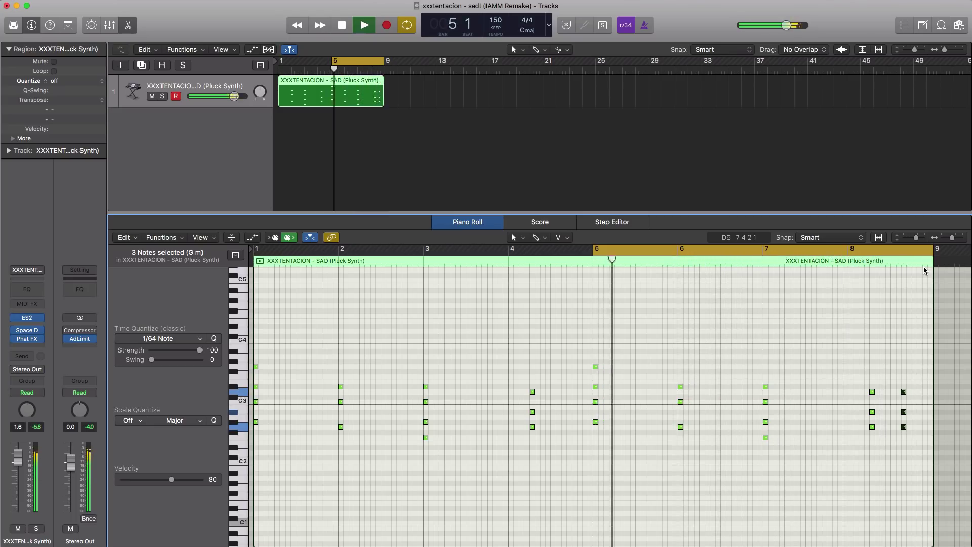
{"action": "key", "text": "space"}
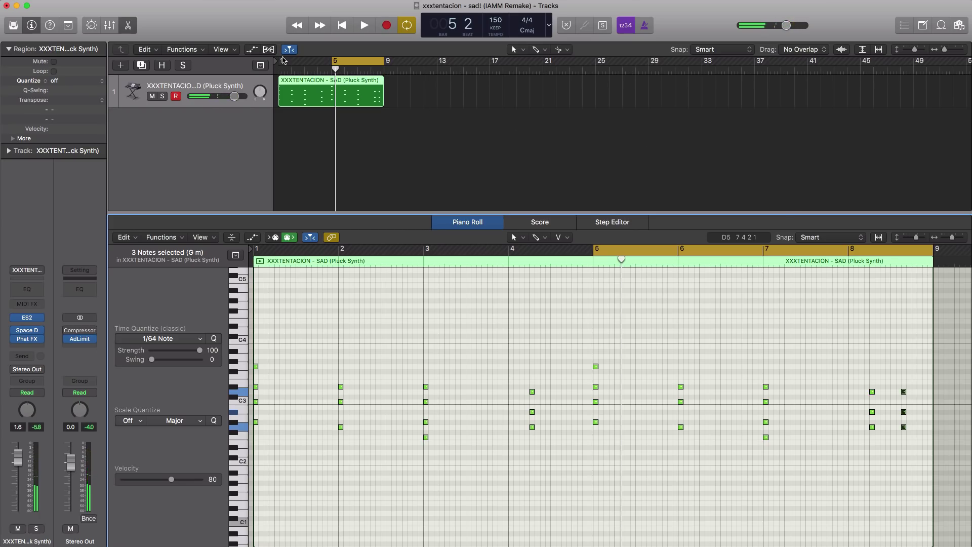
- Copy the eight-bar pluck synth region to bar 9 and set the cycle range from bar 9 to bar 17
{"action": "left_click_drag", "start_coordinate": [281, 63], "coordinate": [385, 62]}
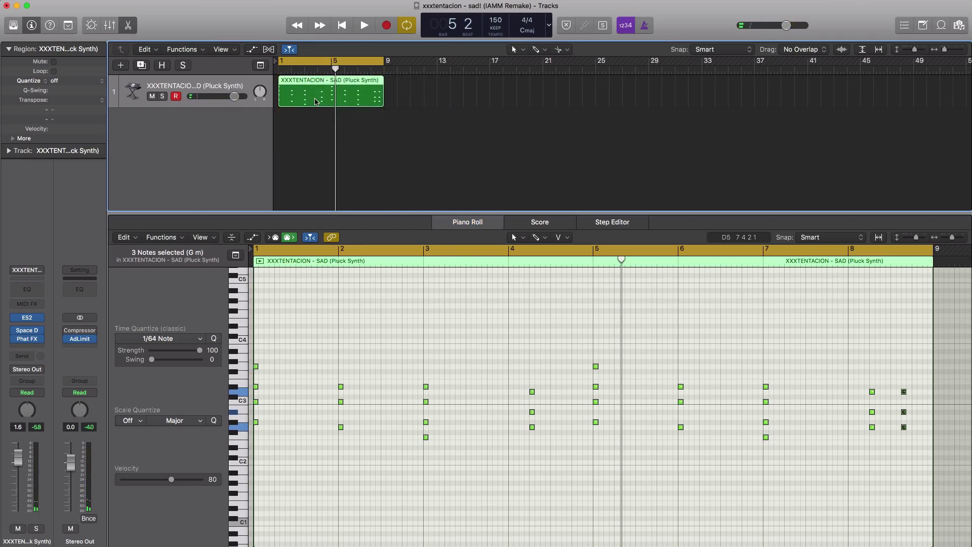
{"action": "left_click_drag", "start_coordinate": [316, 97], "coordinate": [422, 85]}
{"action": "left_click_drag", "start_coordinate": [371, 63], "coordinate": [479, 63]}
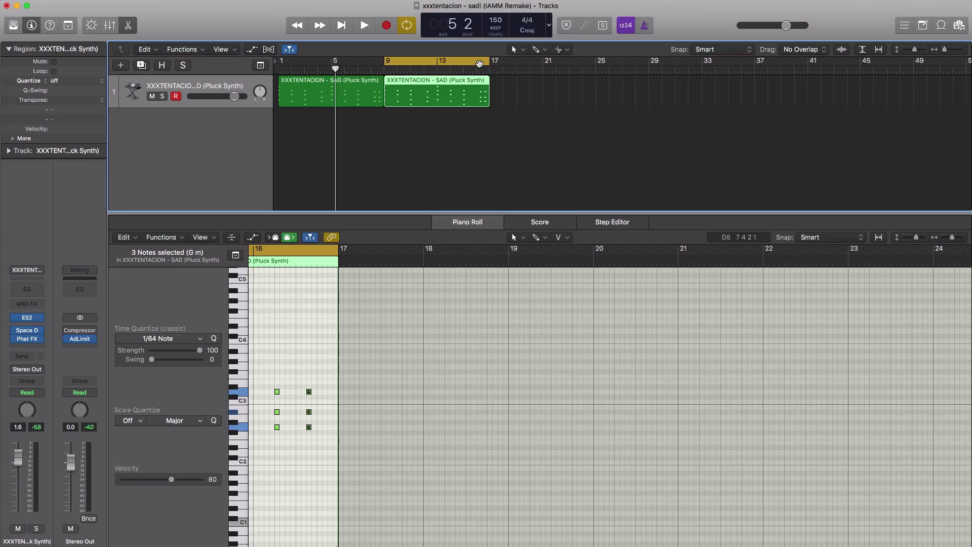
{"action": "key", "text": "x"}
{"action": "key", "text": "x"}
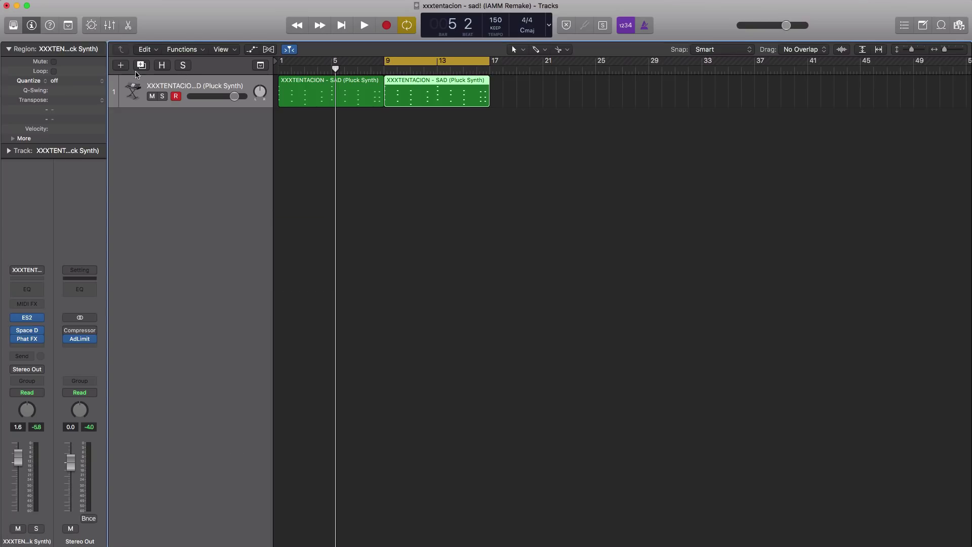
- Create one software instrument track and load the Trumpet Section Staccato patch from Legacy > Logic > 10 Orchestral > 02 Brass
{"action": "left_click", "coordinate": [120, 65]}
{"action": "key", "text": "Return"}
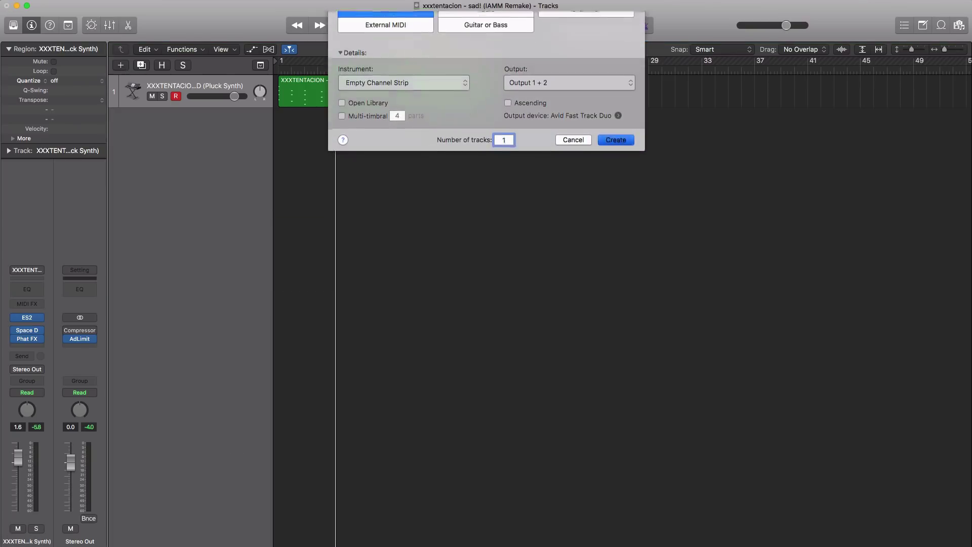
{"action": "left_click", "coordinate": [13, 26]}
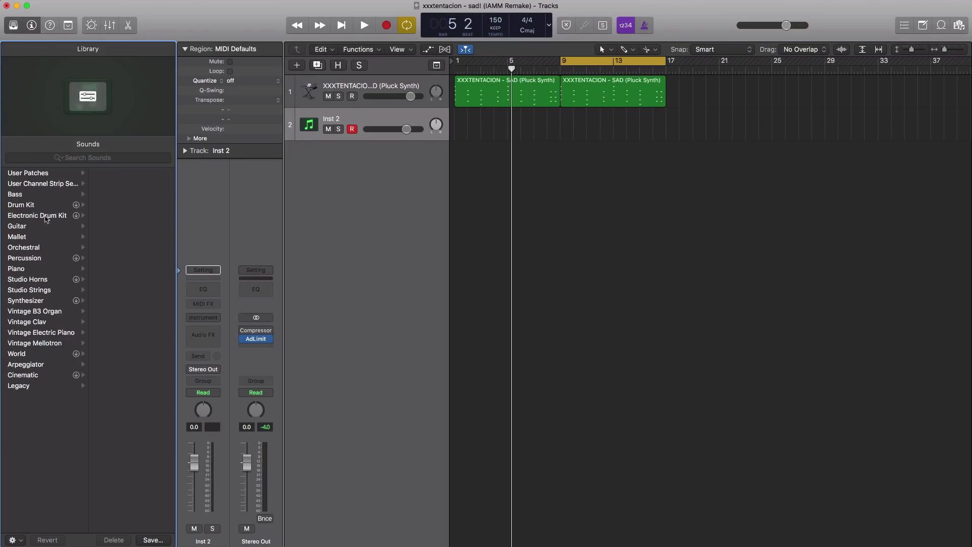
{"action": "left_click", "coordinate": [36, 389]}
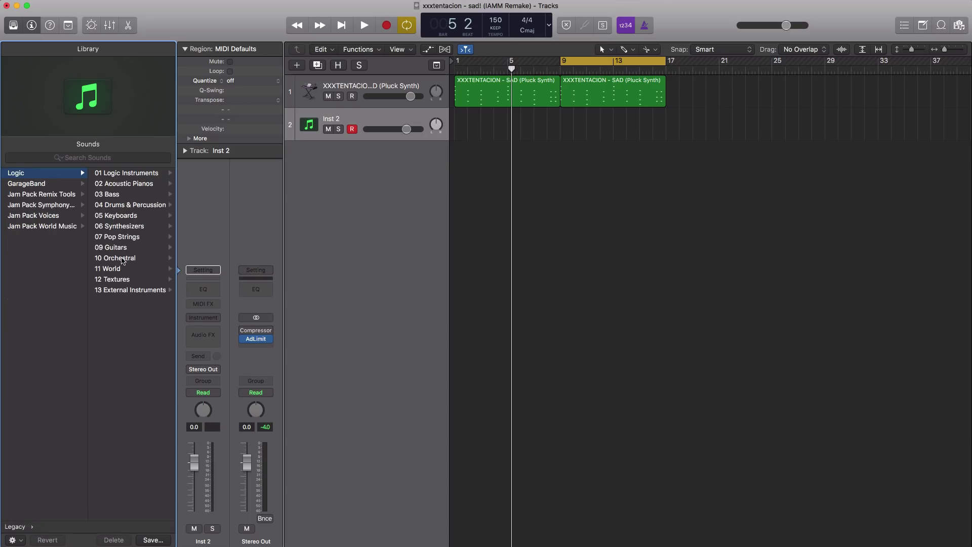
{"action": "left_click", "coordinate": [123, 259]}
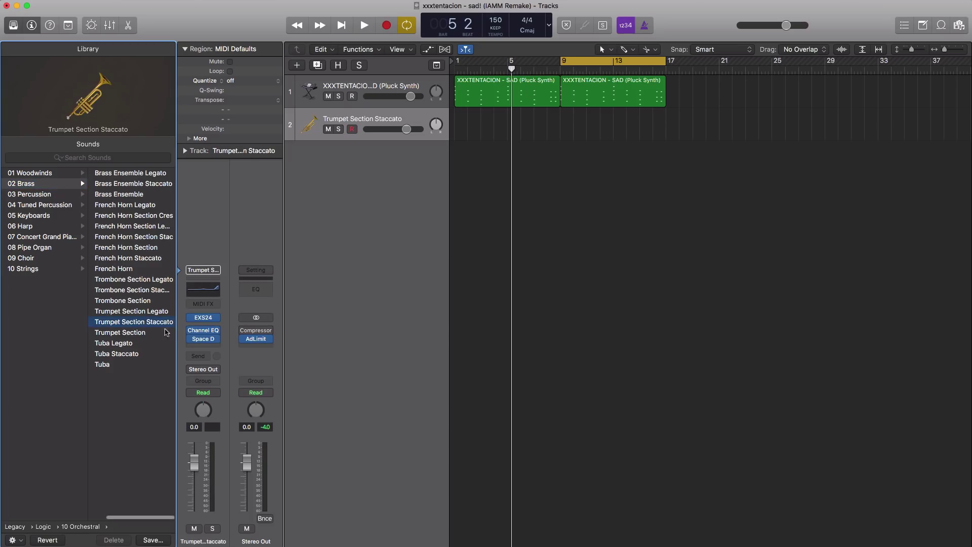
- Remove the Channel EQ and Space Designer effects from the trumpet track's channel strip
{"action": "left_click", "coordinate": [203, 269]}
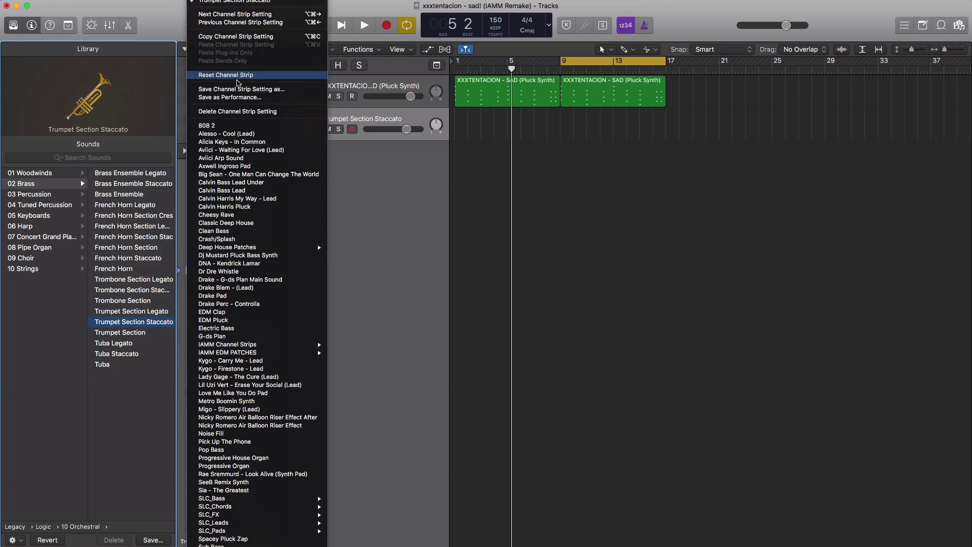
{"action": "key", "text": "Escape"}
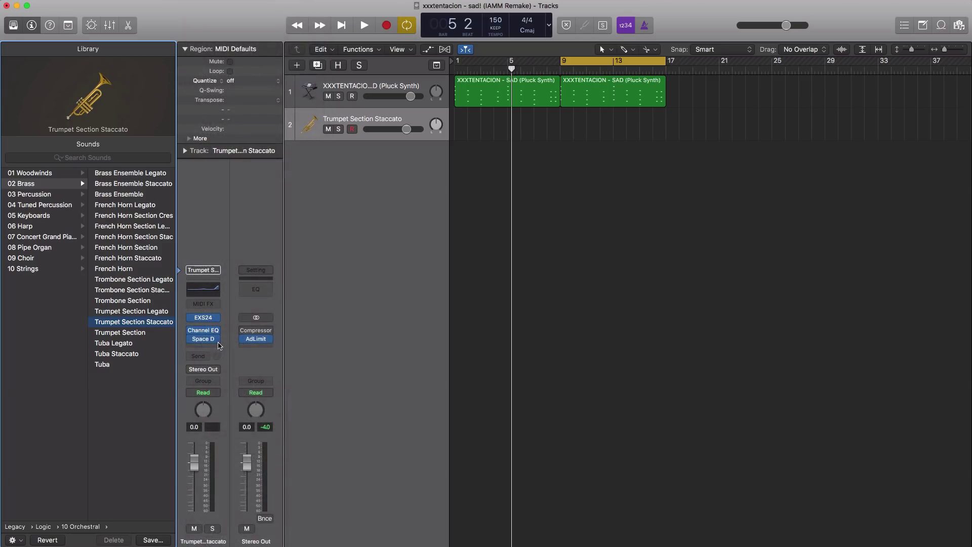
{"action": "left_click", "coordinate": [219, 343]}
{"action": "left_click", "coordinate": [220, 350]}
{"action": "left_click", "coordinate": [216, 331]}
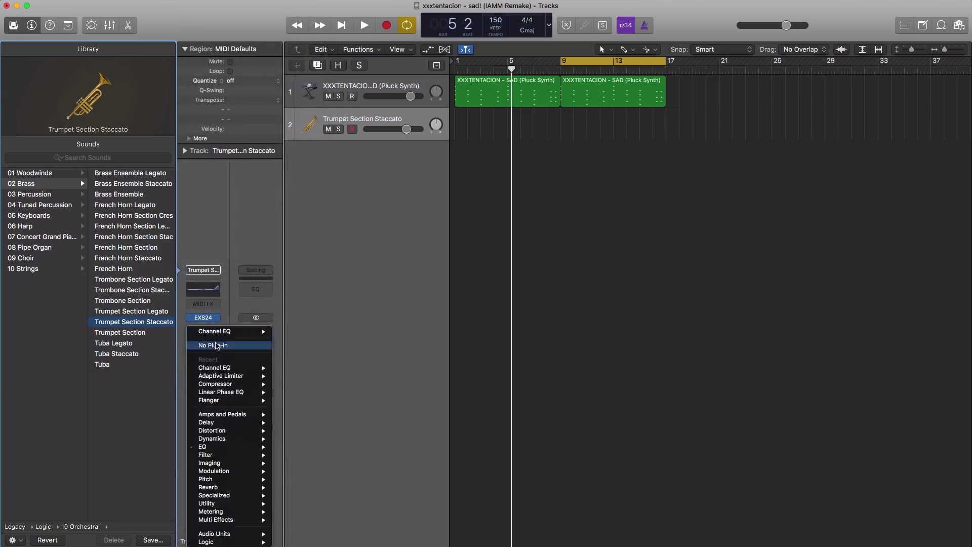
{"action": "left_click", "coordinate": [217, 345]}
- Create an empty trumpet region at bar 9, extend it to eight bars and open it for note editing
{"action": "left_click", "coordinate": [569, 125]}
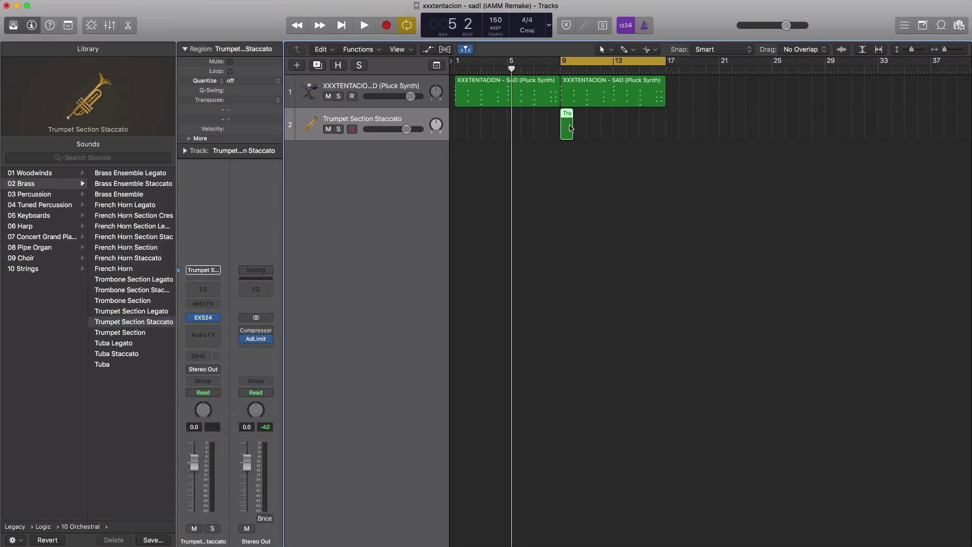
{"action": "left_click_drag", "start_coordinate": [571, 128], "coordinate": [665, 127]}
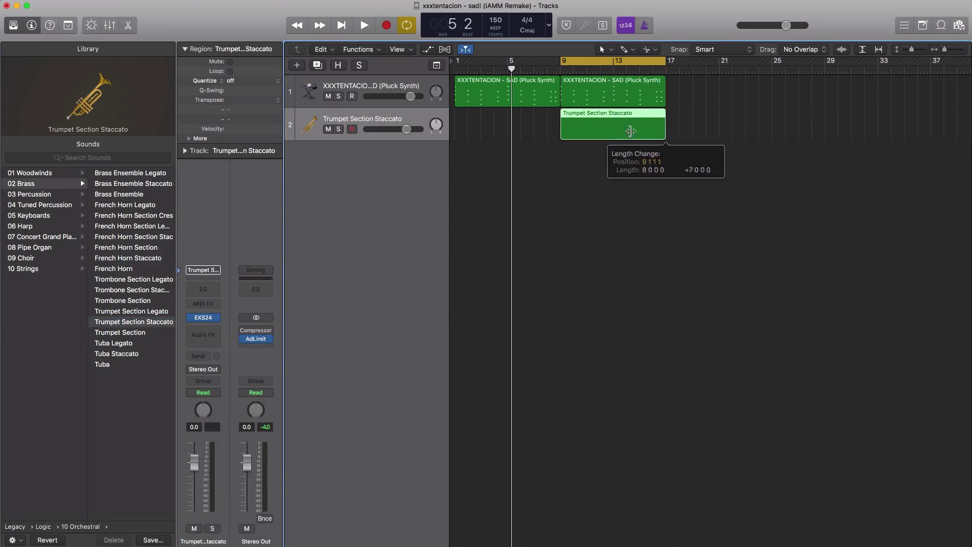
{"action": "double_click", "coordinate": [607, 132]}
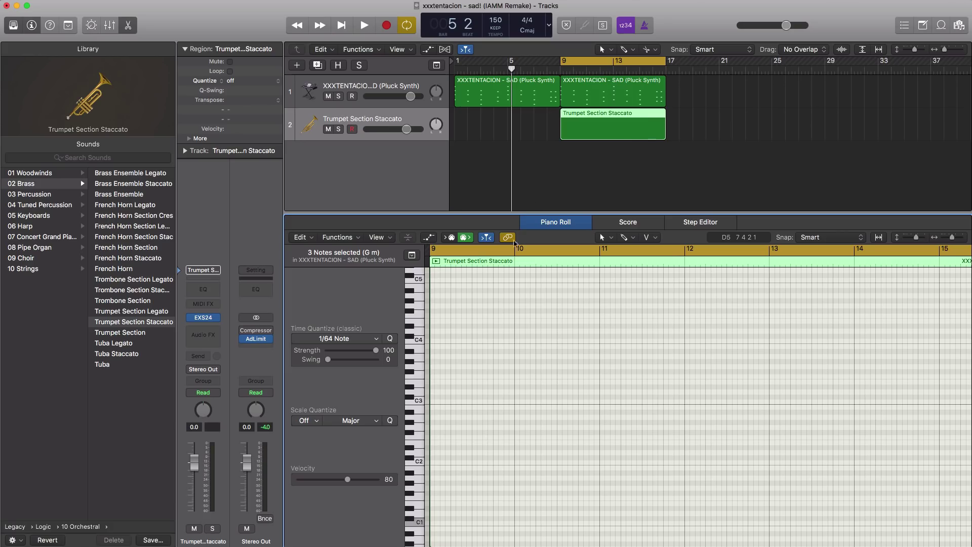
- Enter short trumpet notes G3 on beat 1 and D#3 on beat 3 of bar 9, playing along to check them
{"action": "key", "text": "space"}
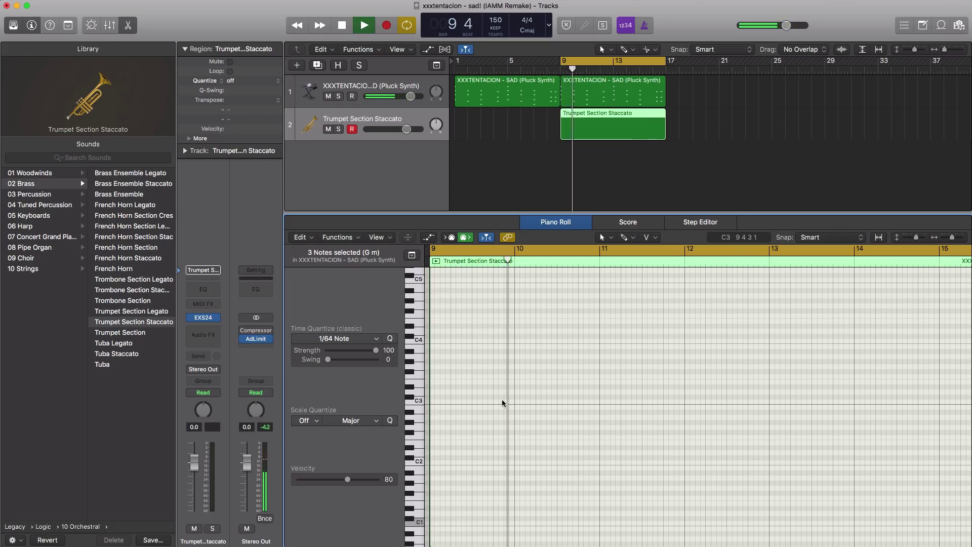
{"action": "key", "text": "space"}
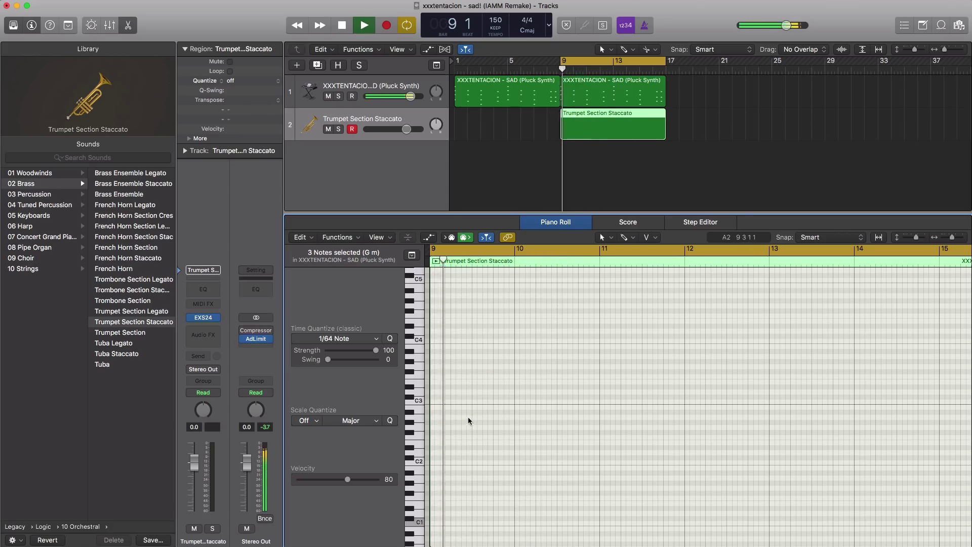
{"action": "left_click", "coordinate": [433, 367]}
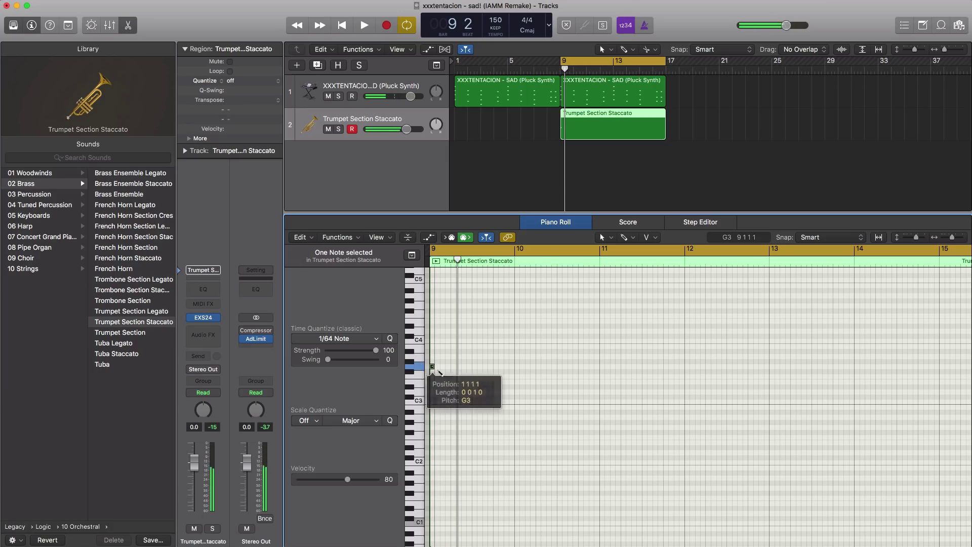
{"action": "key", "text": "space"}
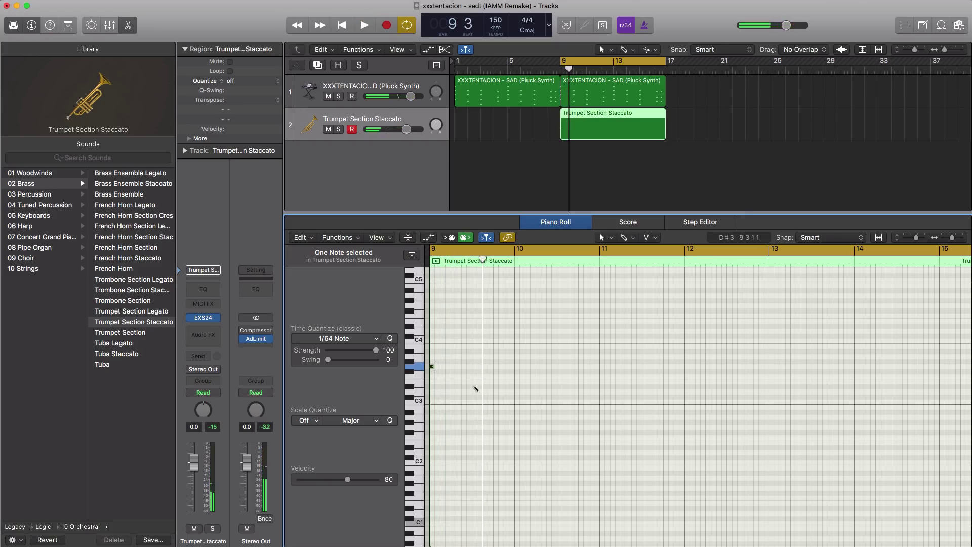
{"action": "left_click", "coordinate": [475, 387]}
{"action": "key", "text": "space"}
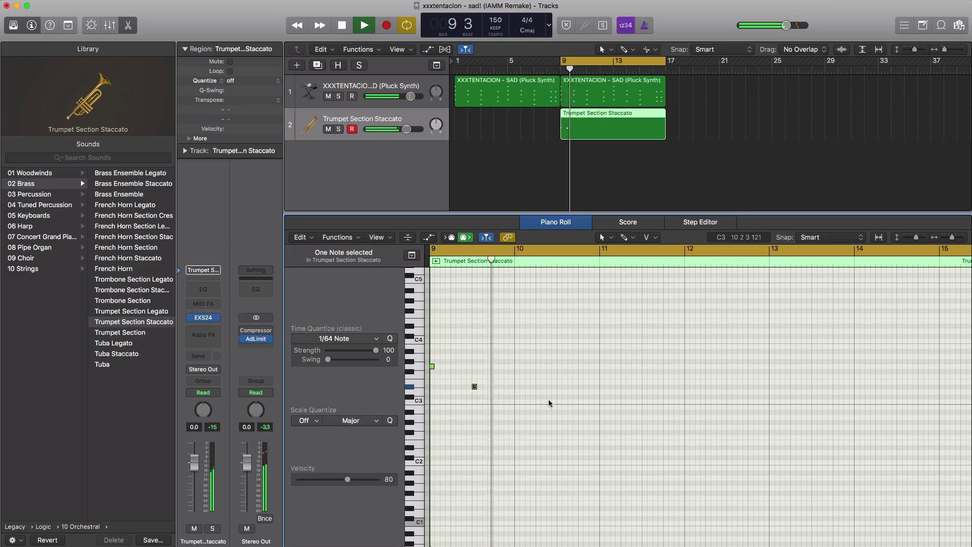
{"action": "key", "text": "space"}
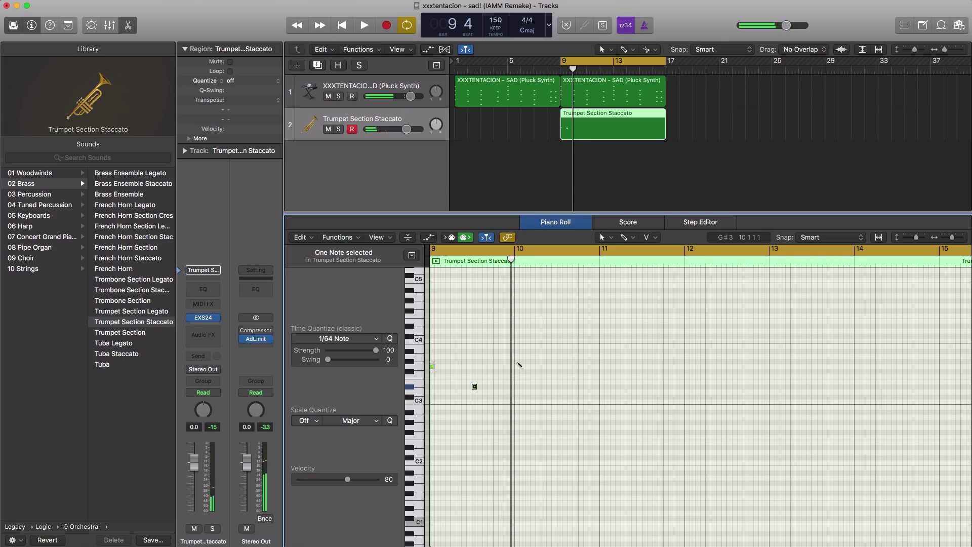
- Enter G#3, G3 and F3 half a beat apart from the start of bar 10, plus F3 on beat 3, and play back
{"action": "left_click", "coordinate": [517, 361]}
{"action": "left_click", "coordinate": [528, 366]}
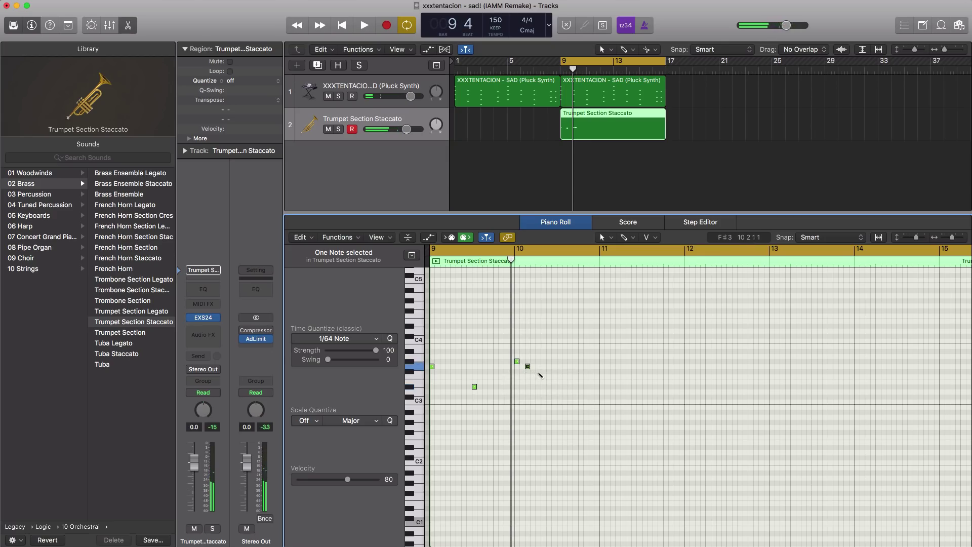
{"action": "key", "text": "space"}
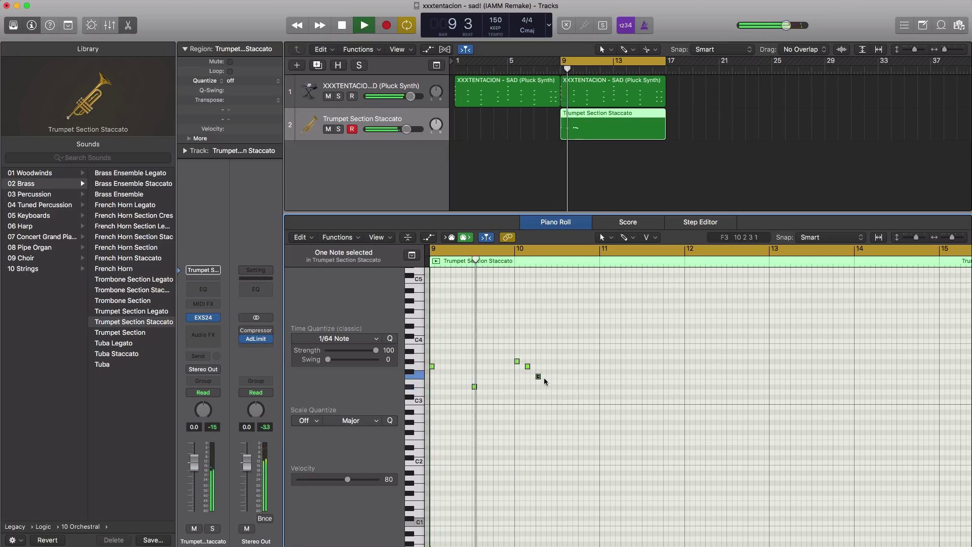
{"action": "key", "text": "space"}
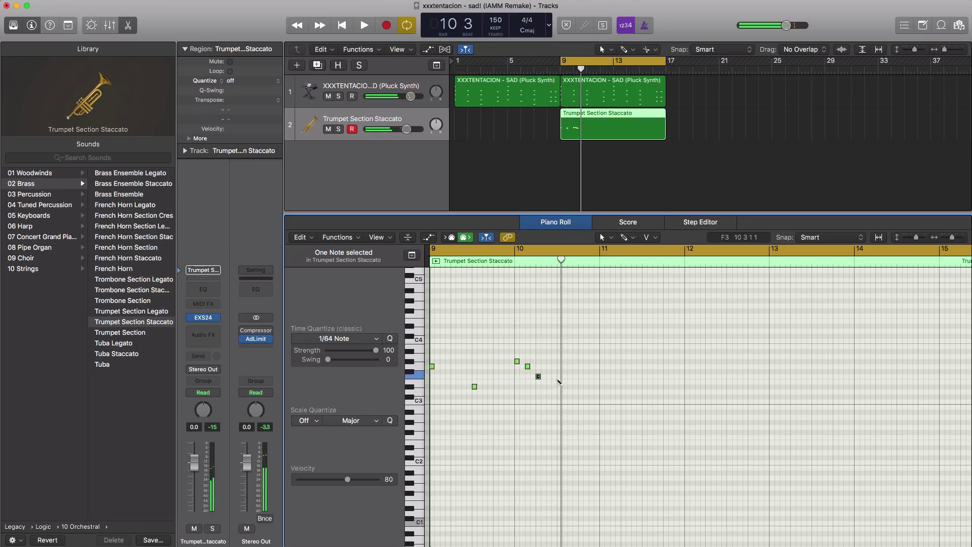
{"action": "key", "text": "space"}
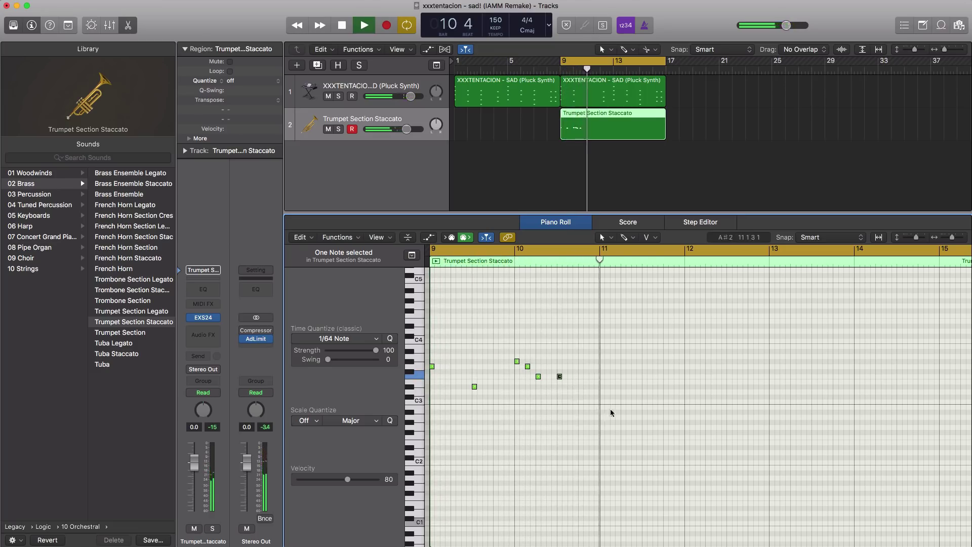
{"action": "key", "text": "space"}
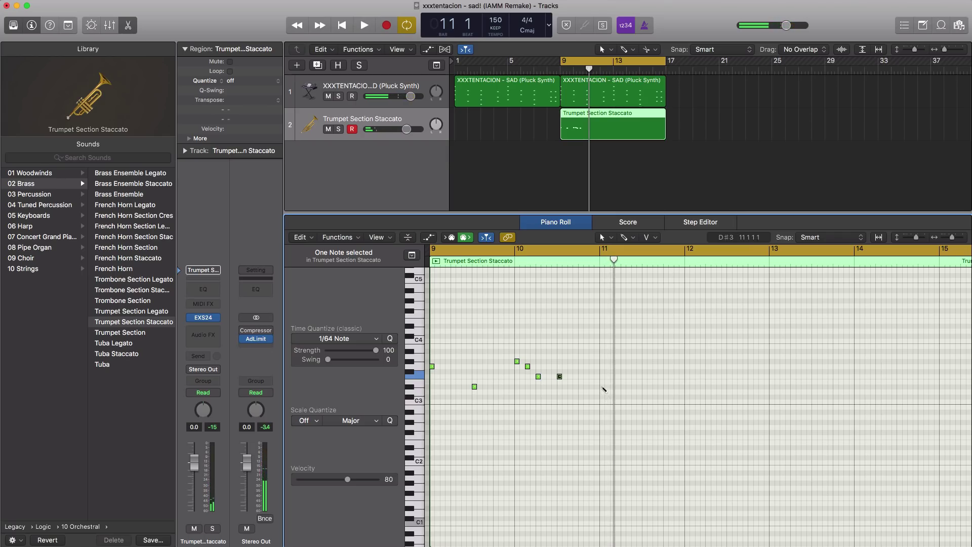
- Enter D#3 at the start of bar 11 and F3 half a beat after it, and play the trumpet melody
{"action": "left_click", "coordinate": [603, 387]}
{"action": "left_click", "coordinate": [613, 377]}
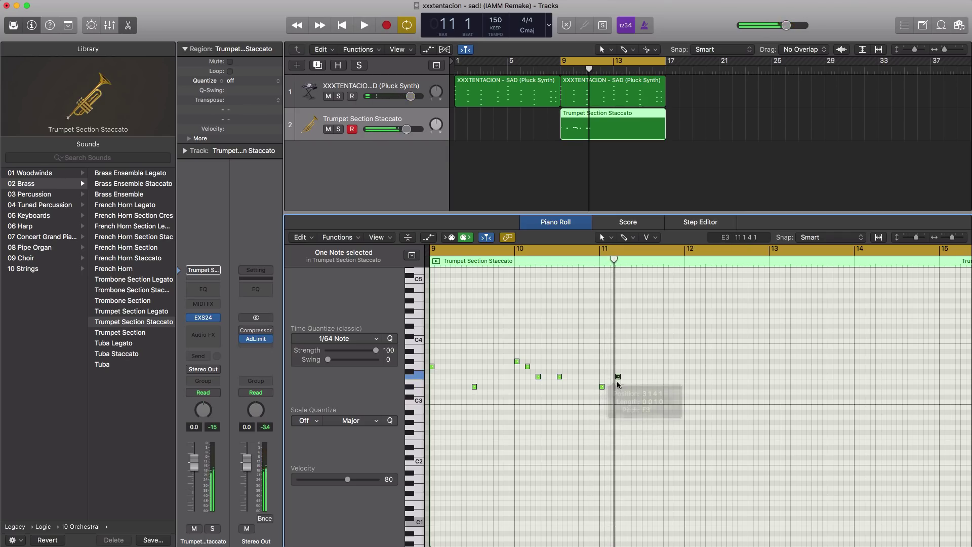
{"action": "key", "text": "space"}
{"action": "left_click", "coordinate": [613, 377]}
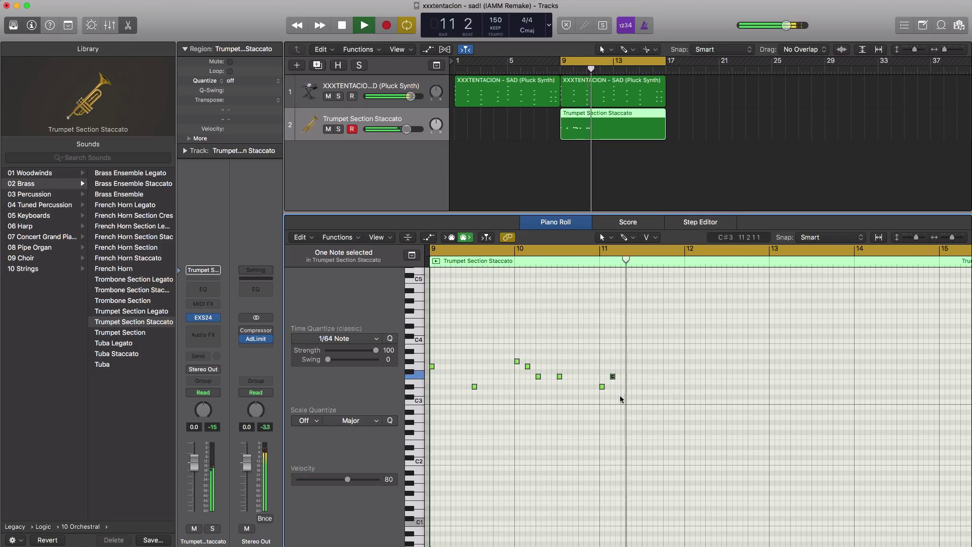
{"action": "key", "text": "space"}
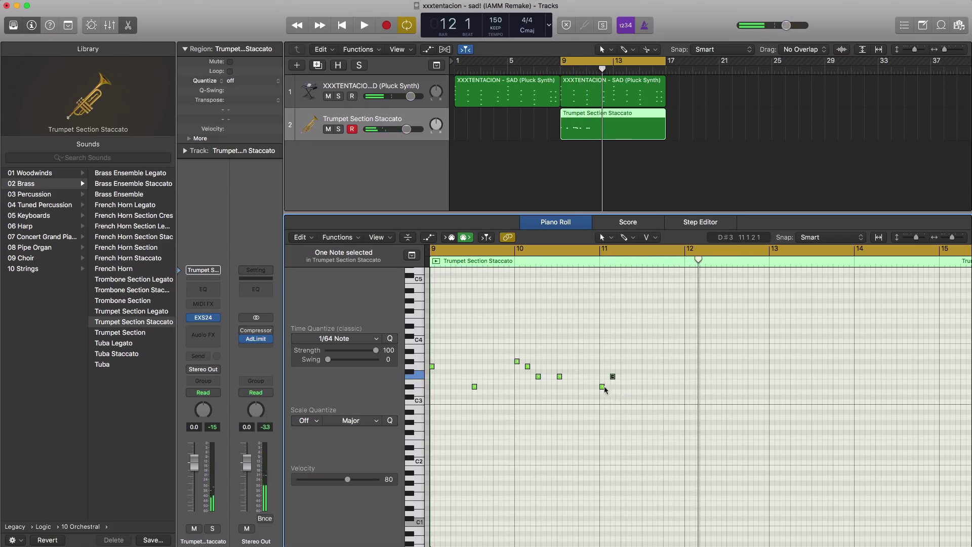
{"action": "key", "text": "space"}
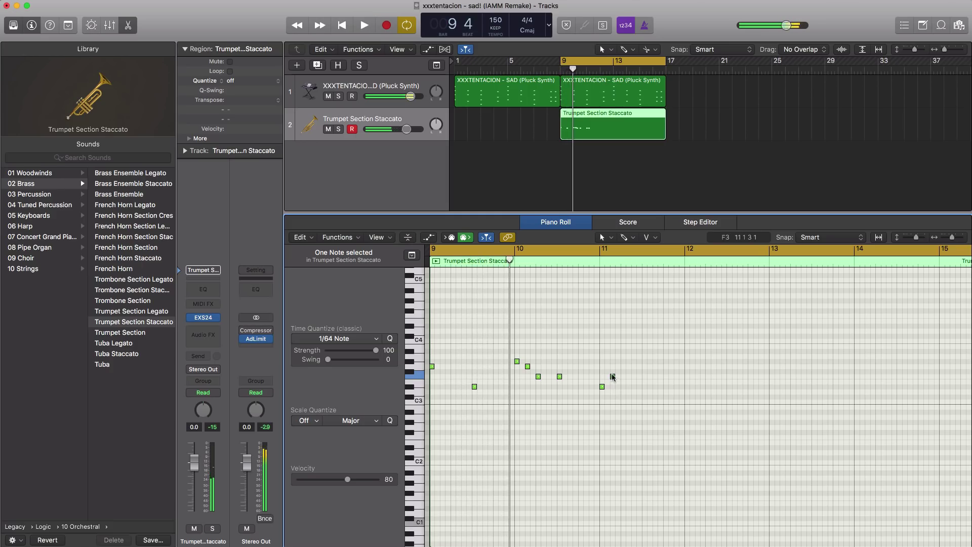
- Raise the second note of bar 11 to G3 and play the melody from bar 9
{"action": "left_click_drag", "start_coordinate": [613, 375], "coordinate": [614, 366]}
{"action": "key", "text": "space"}
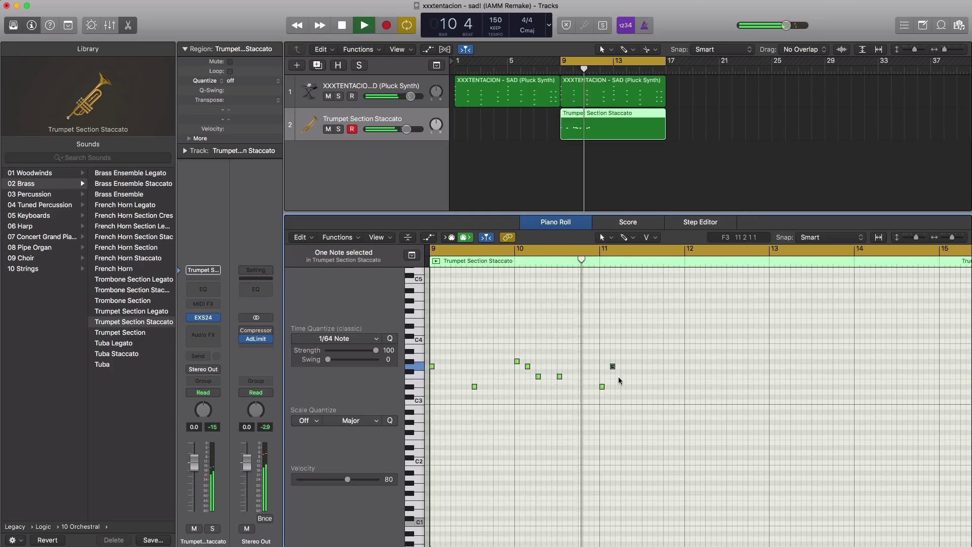
{"action": "key", "text": "space"}
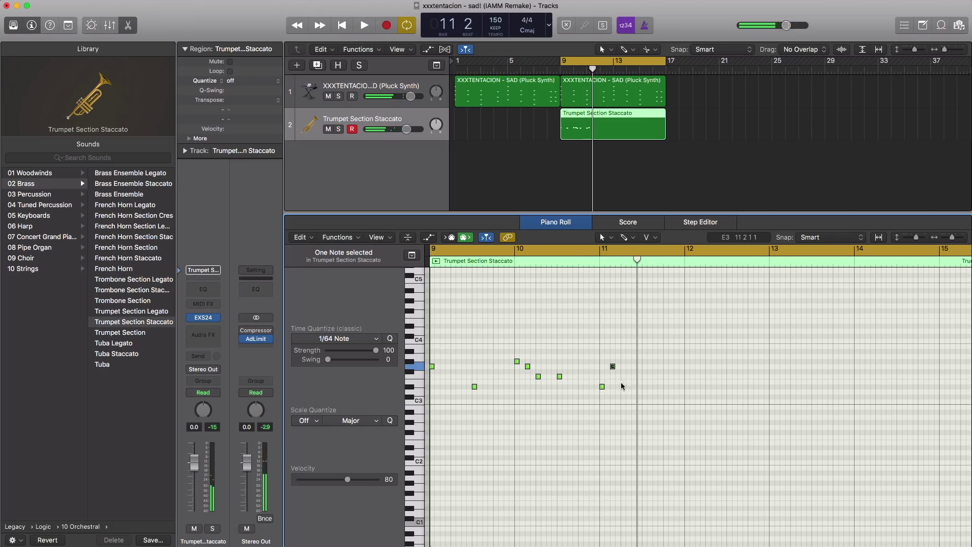
- Set the cycle range from bar 11 to bar 13 and listen to those bars
{"action": "left_click_drag", "start_coordinate": [611, 250], "coordinate": [769, 250]}
{"action": "key", "text": "space"}
{"action": "key", "text": "space"}
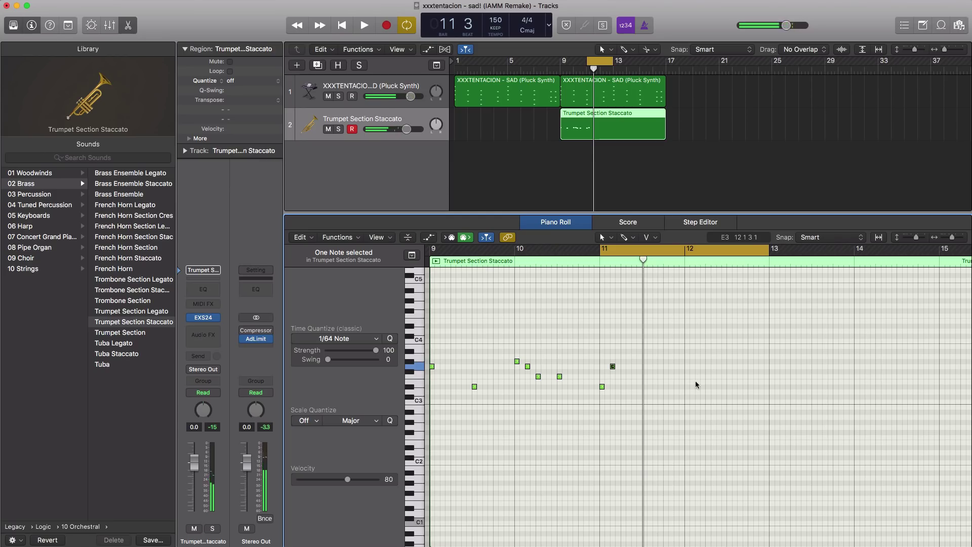
{"action": "key", "text": "space"}
{"action": "key", "text": "space"}
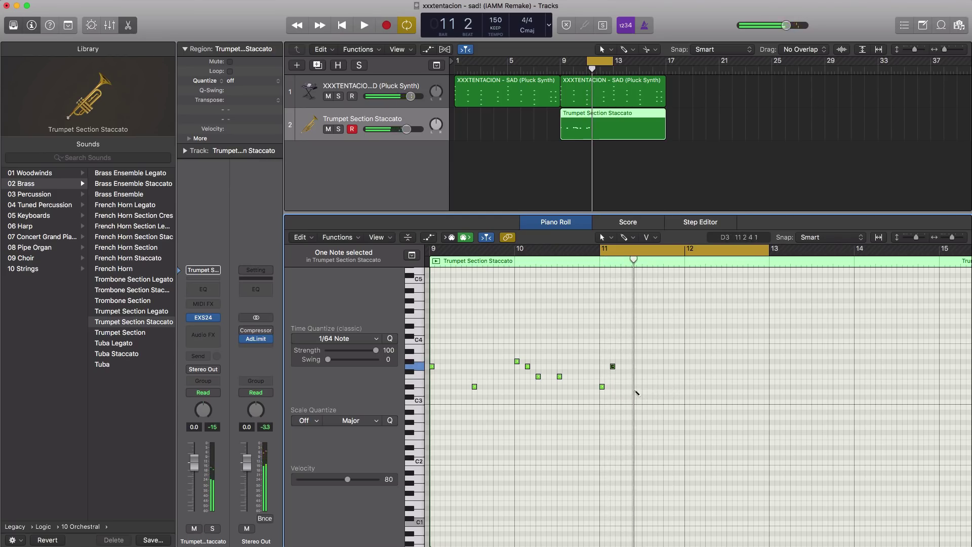
- In bar 11, add D#3 half a beat after beat 2, F3 on beat 3, D#3 on beat 4 and G#3 half a beat after that
{"action": "left_click", "coordinate": [633, 387]}
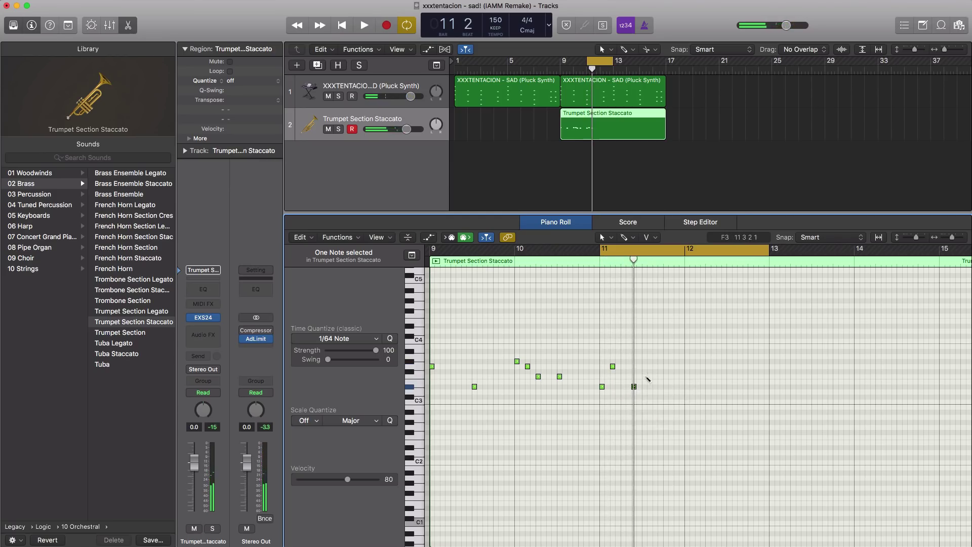
{"action": "left_click", "coordinate": [650, 377]}
{"action": "left_click_drag", "start_coordinate": [650, 377], "coordinate": [644, 377]}
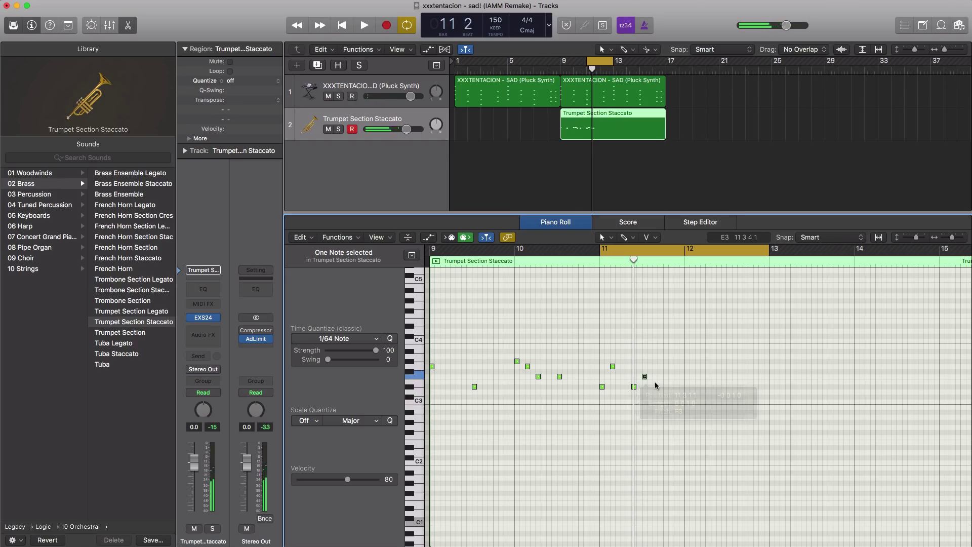
{"action": "key", "text": "space"}
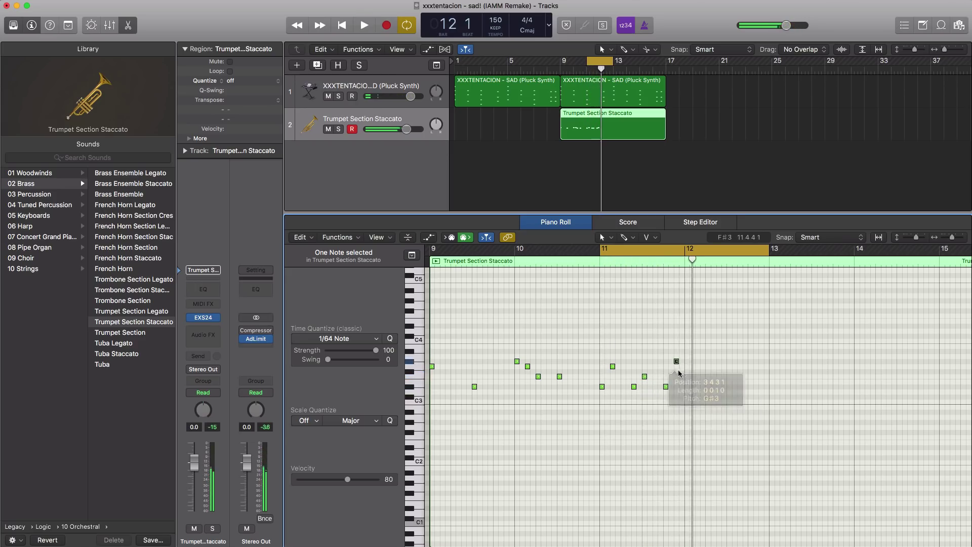
- Lower the last note of bar 11 to F3 and listen to the cycled bars
{"action": "left_click", "coordinate": [677, 366]}
{"action": "key", "text": "space"}
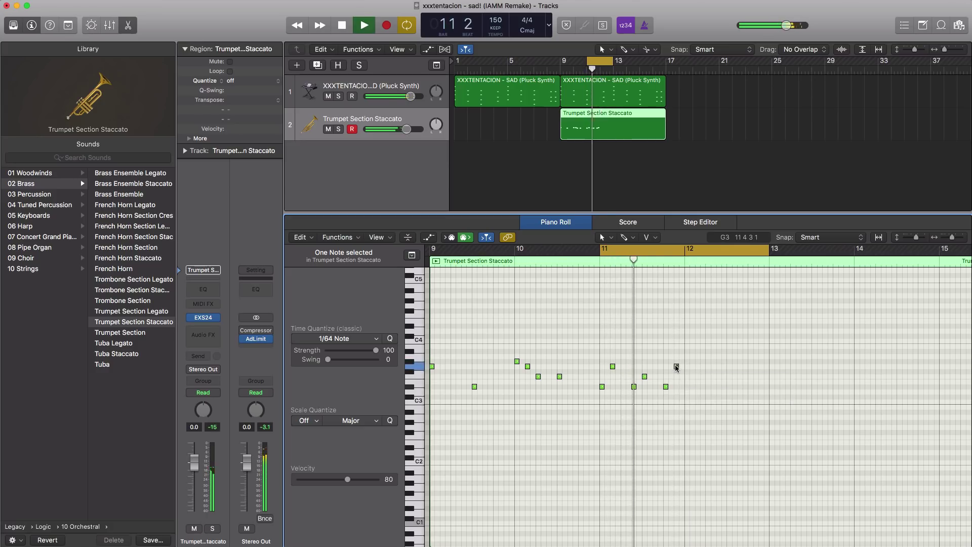
{"action": "key", "text": "space"}
{"action": "key", "text": "space"}
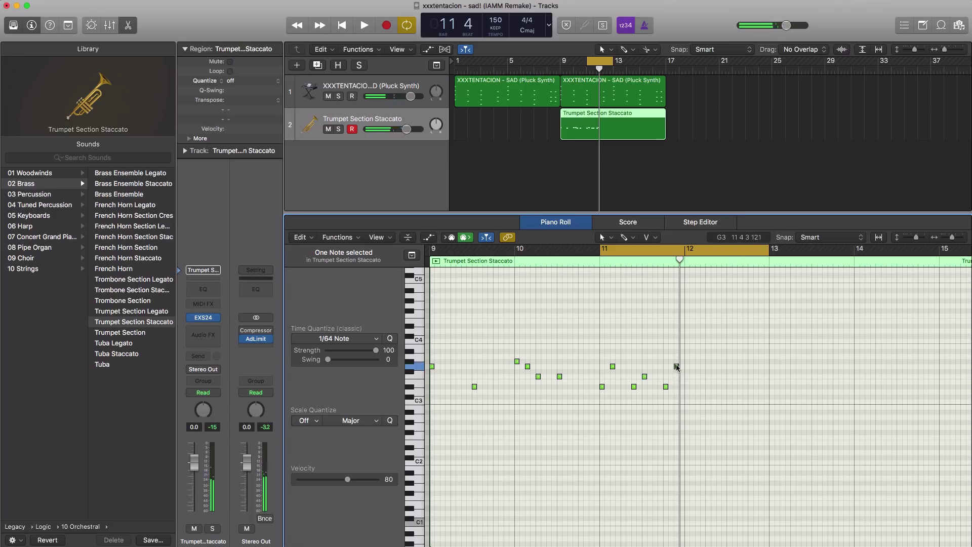
{"action": "left_click_drag", "start_coordinate": [678, 367], "coordinate": [607, 356]}
{"action": "key", "text": "space"}
{"action": "key", "text": "space"}
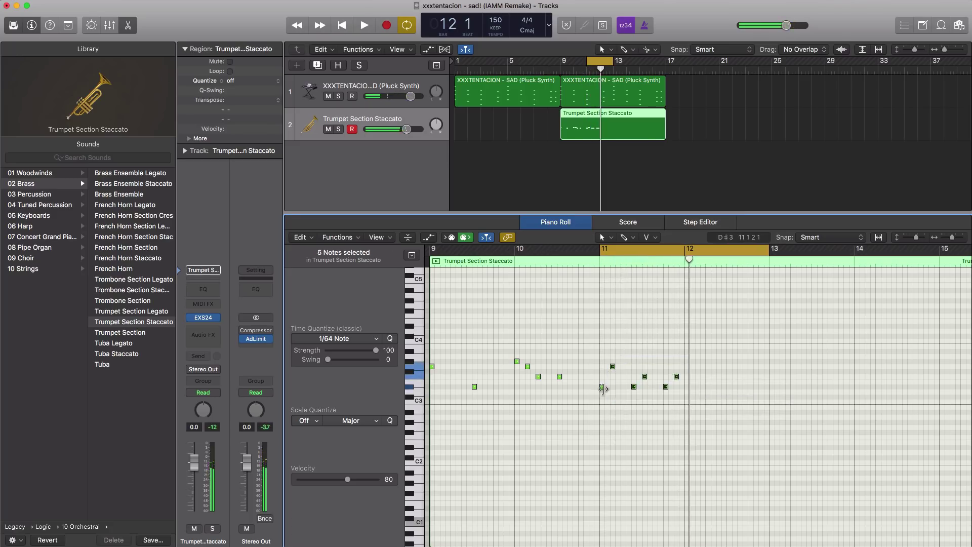
- Copy all six trumpet notes of bar 11 into bar 12 and play the result
{"action": "mouse_move", "coordinate": [687, 404]}
{"action": "left_mouse_down"}
{"action": "mouse_move", "coordinate": [598, 357]}
{"action": "mouse_move", "coordinate": [643, 390]}
{"action": "mouse_move", "coordinate": [689, 390]}
{"action": "left_mouse_up"}
{"action": "key", "text": "space"}
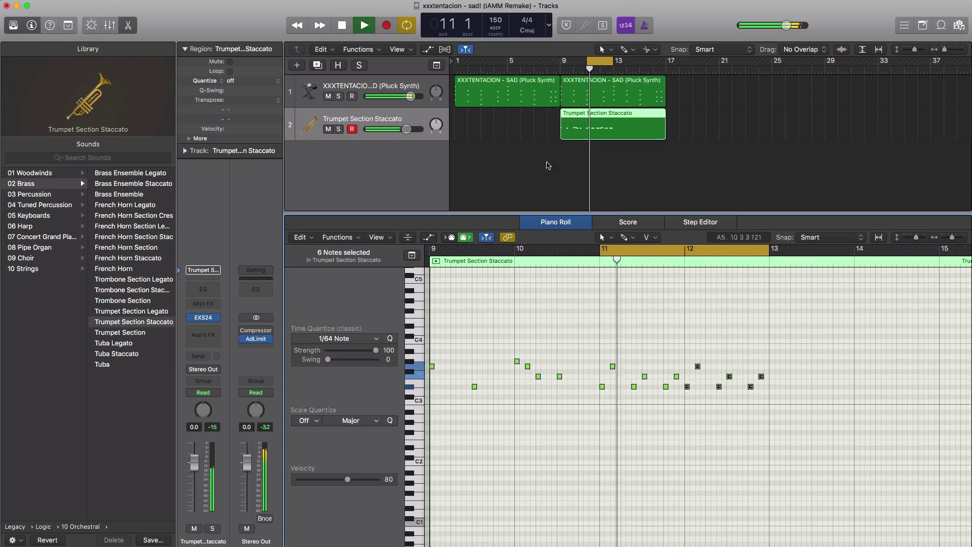
{"action": "key", "text": "space"}
- Set the cycle range from bar 9 to bar 13 and play the trumpet melody with the pluck synth
{"action": "left_click_drag", "start_coordinate": [563, 70], "coordinate": [612, 71]}
{"action": "key", "text": "space"}
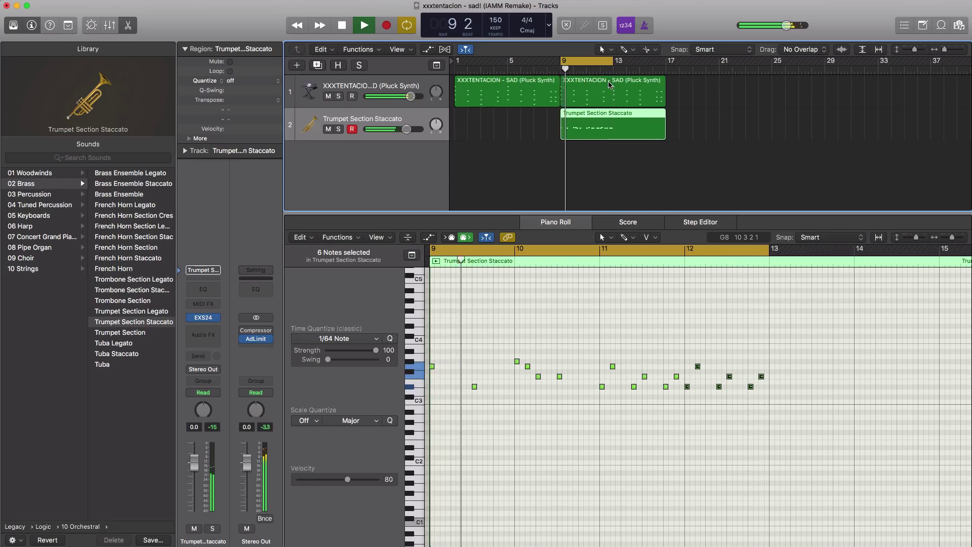
{"action": "key", "text": "space"}
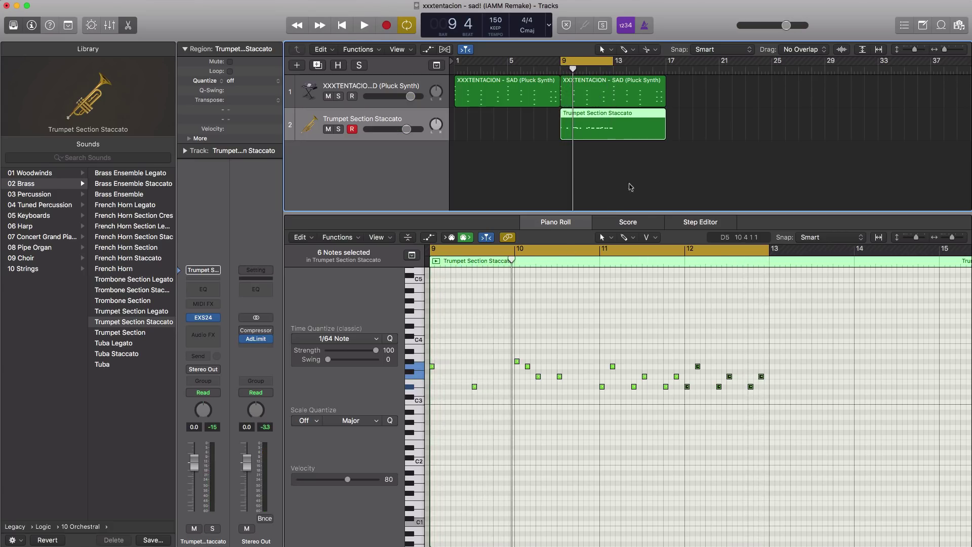
- Repeat all the trumpet notes of bars 9 to 12 once so the copy starts at bar 13
{"action": "left_click_drag", "start_coordinate": [786, 421], "coordinate": [461, 322]}
{"action": "key", "text": "super+r"}
{"action": "key", "text": "Return"}
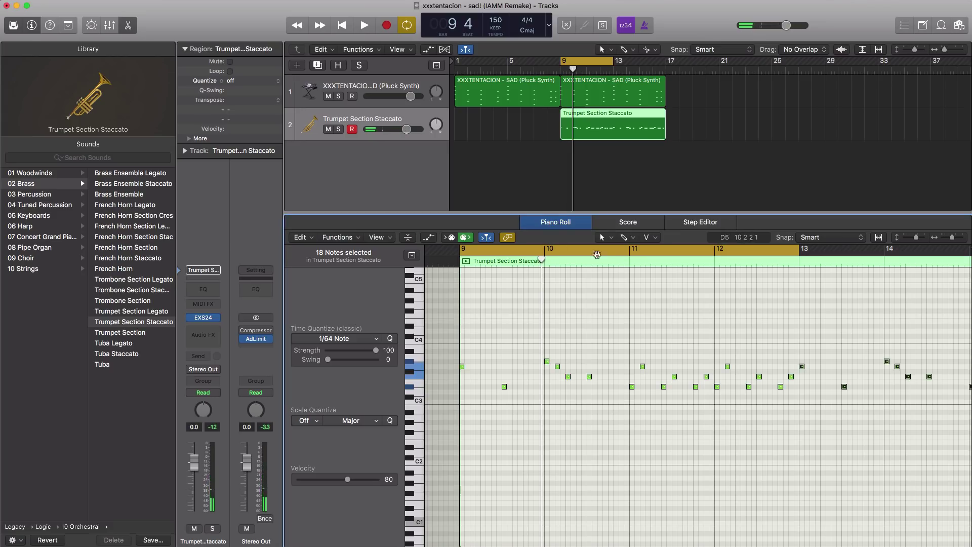
{"action": "key", "text": "super+Left"}
{"action": "key", "text": "super+Left"}
- Extend the cycle range to run from bar 9 to bar 17 and listen to the start
{"action": "left_click", "coordinate": [566, 66]}
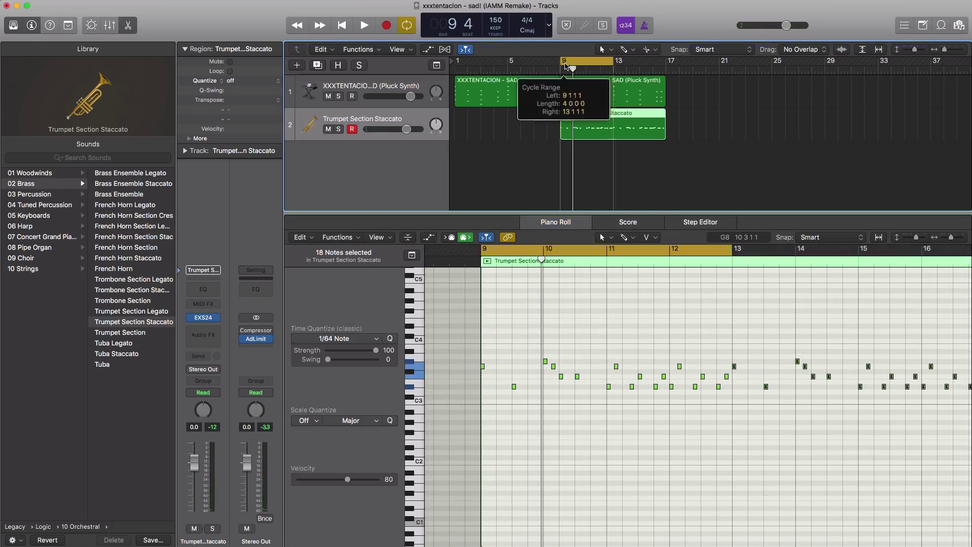
{"action": "left_click_drag", "start_coordinate": [566, 65], "coordinate": [668, 67]}
{"action": "key", "text": "space"}
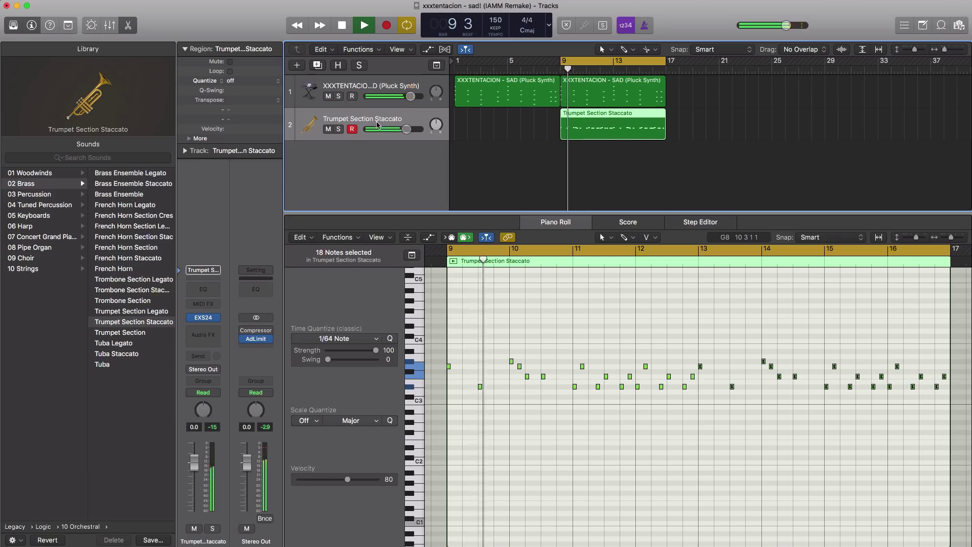
{"action": "key", "text": "space"}
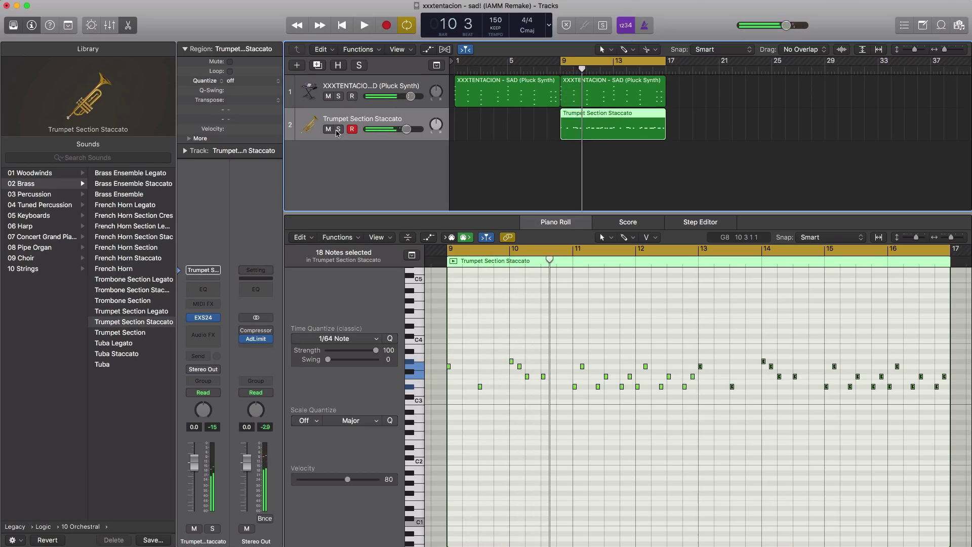
- Solo the Trumpet Section Staccato track and play it by itself
{"action": "left_click", "coordinate": [338, 129]}
{"action": "key", "text": "space"}
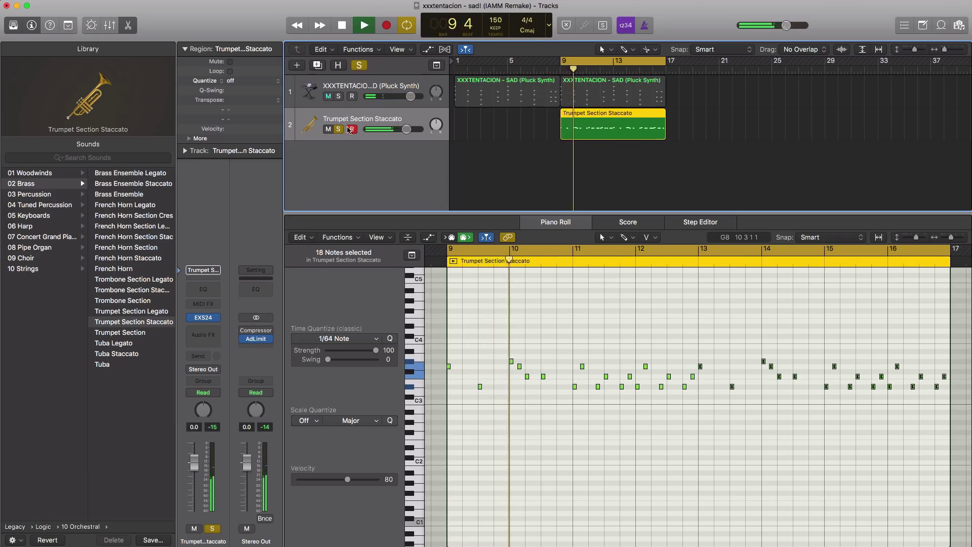
{"action": "key", "text": "space"}
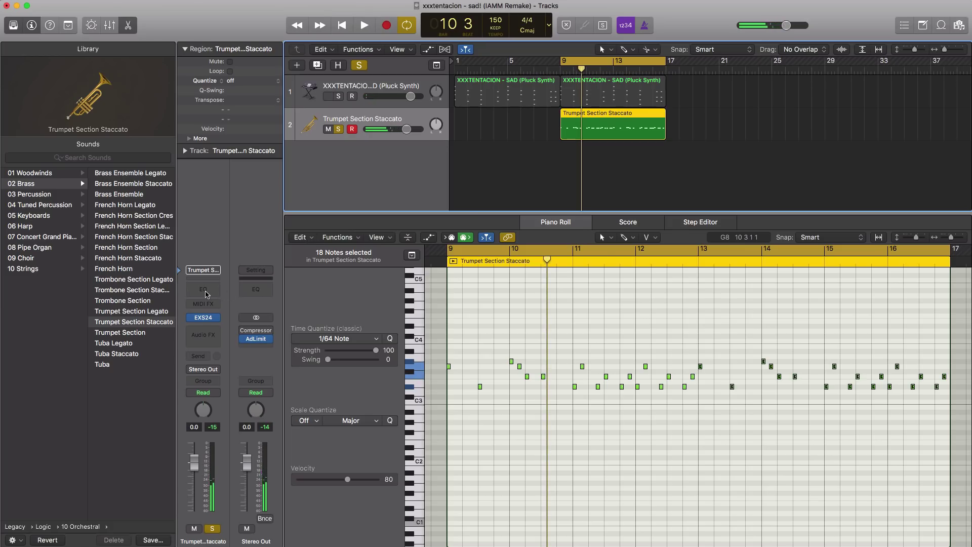
- Add a Channel EQ to the trumpet track with a high-cut at 285 Hz, 6 dB/Oct and Q 0.64, and listen to it
{"action": "left_click", "coordinate": [206, 294]}
{"action": "left_click", "coordinate": [425, 161]}
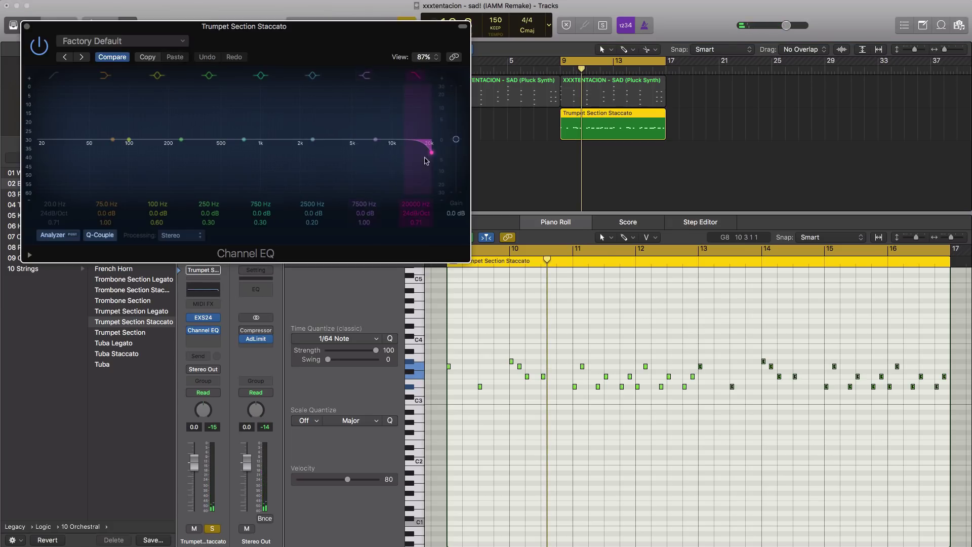
{"action": "left_click_drag", "start_coordinate": [422, 156], "coordinate": [261, 157]}
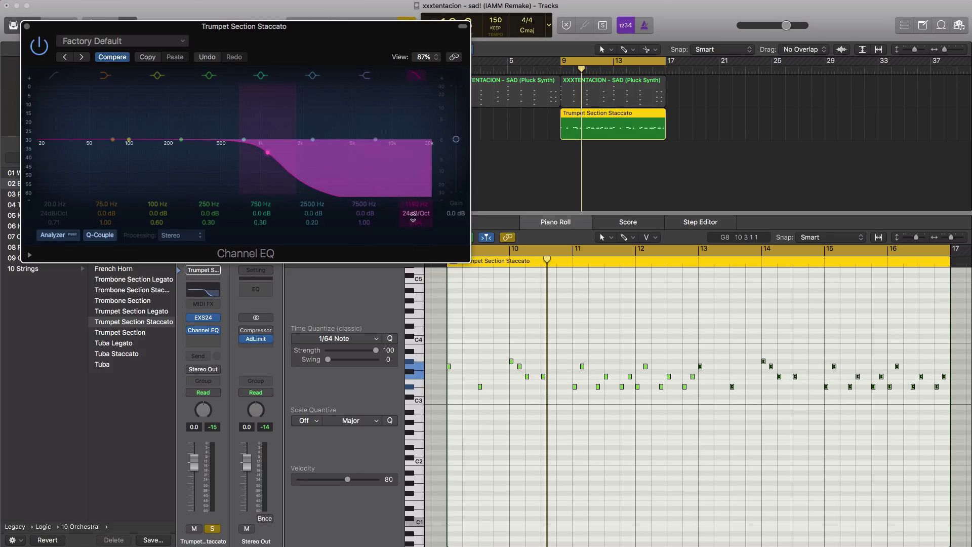
{"action": "mouse_move", "coordinate": [414, 215]}
{"action": "left_mouse_down"}
{"action": "mouse_move", "coordinate": [413, 236]}
{"action": "mouse_move", "coordinate": [420, 218]}
{"action": "left_mouse_up"}
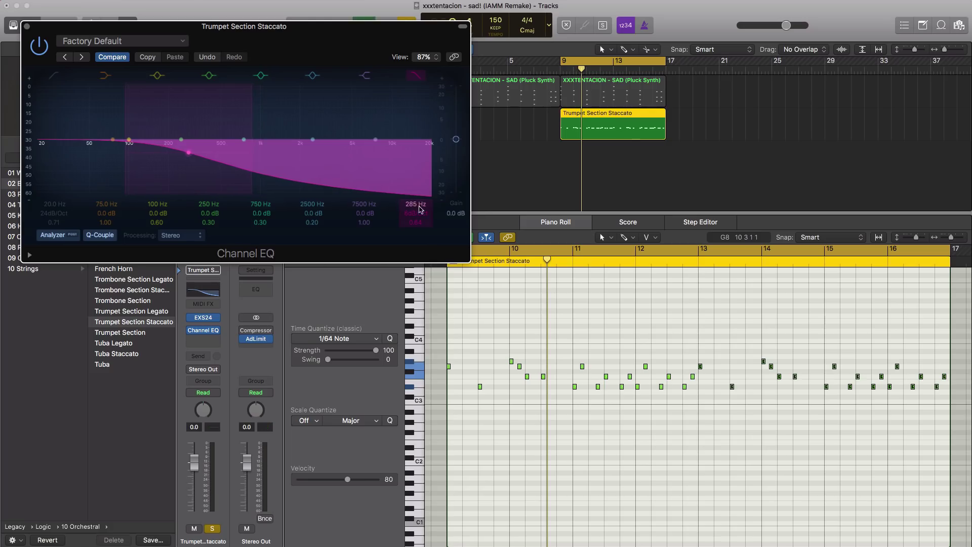
{"action": "key", "text": "space"}
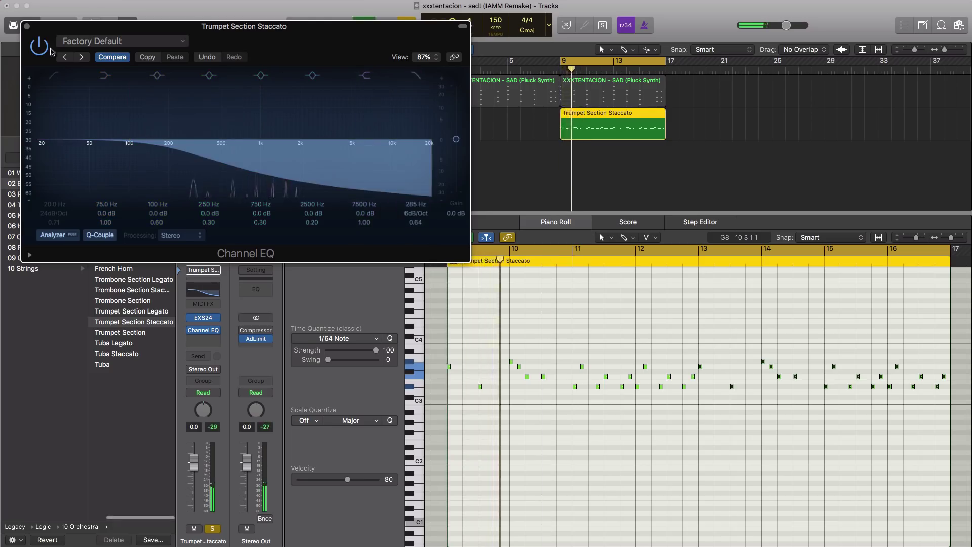
{"action": "key", "text": "super+w"}
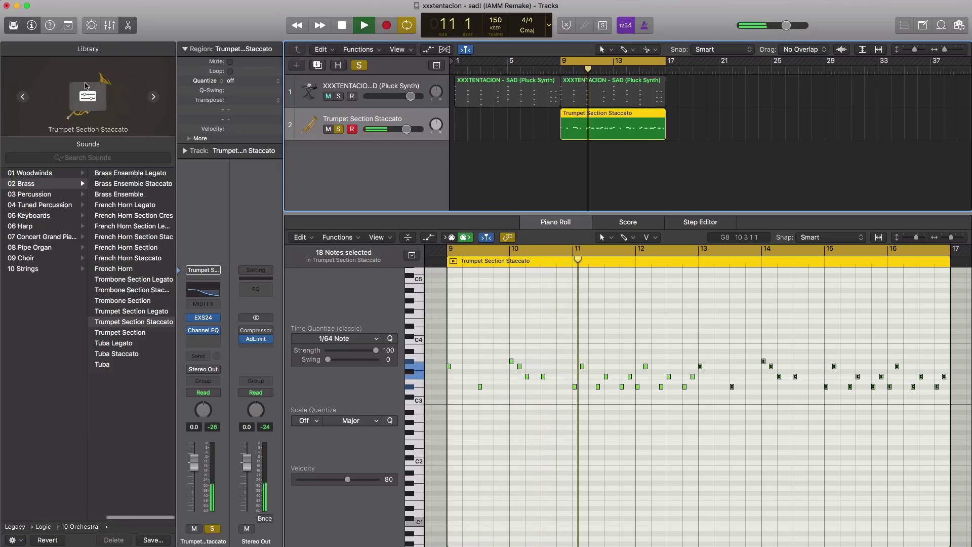
{"action": "key", "text": "space"}
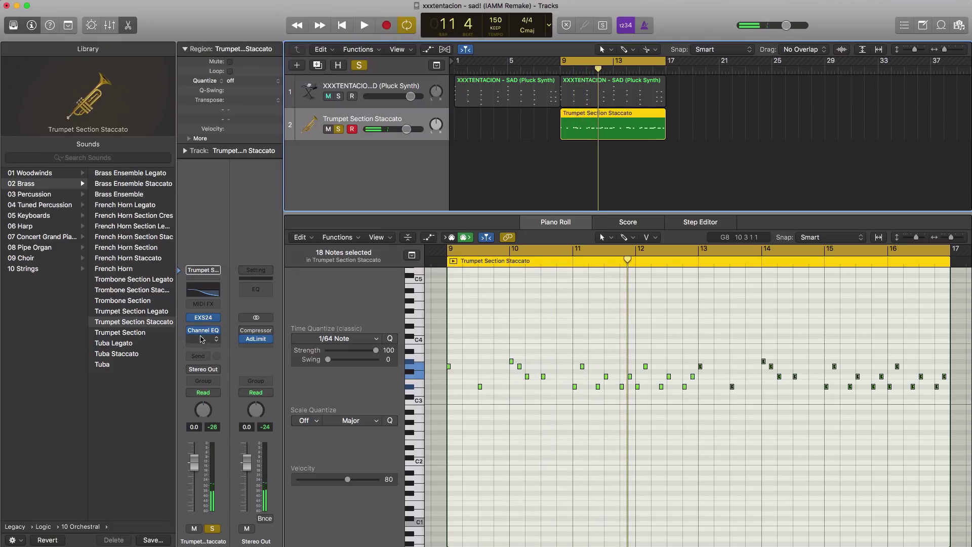
- Insert a stereo Overdrive after the trumpet's Channel EQ and play the track through it
{"action": "left_click", "coordinate": [202, 339]}
{"action": "mouse_move", "coordinate": [212, 429]}
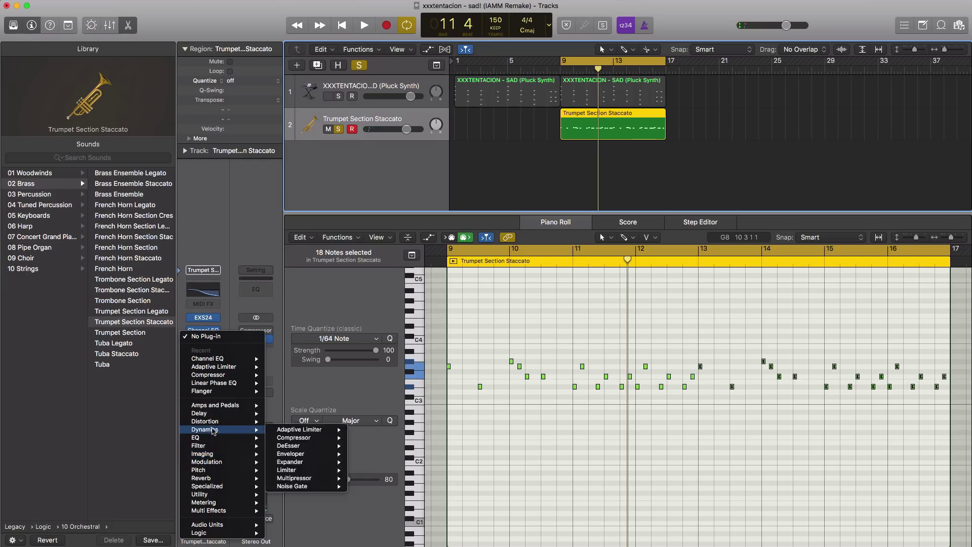
{"action": "mouse_move", "coordinate": [242, 423]}
{"action": "mouse_move", "coordinate": [341, 456]}
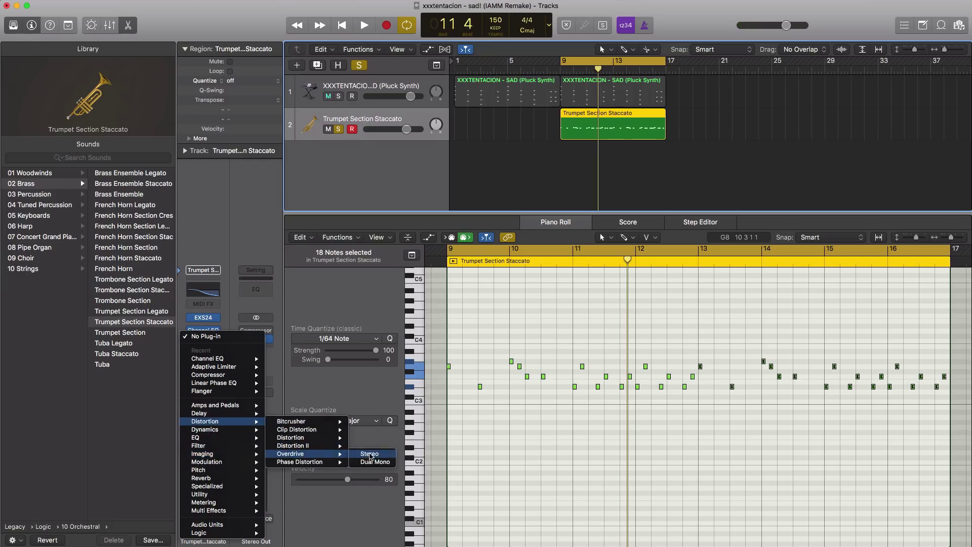
{"action": "left_click", "coordinate": [370, 455]}
{"action": "key", "text": "space"}
{"action": "left_click_drag", "start_coordinate": [245, 41], "coordinate": [378, 128]}
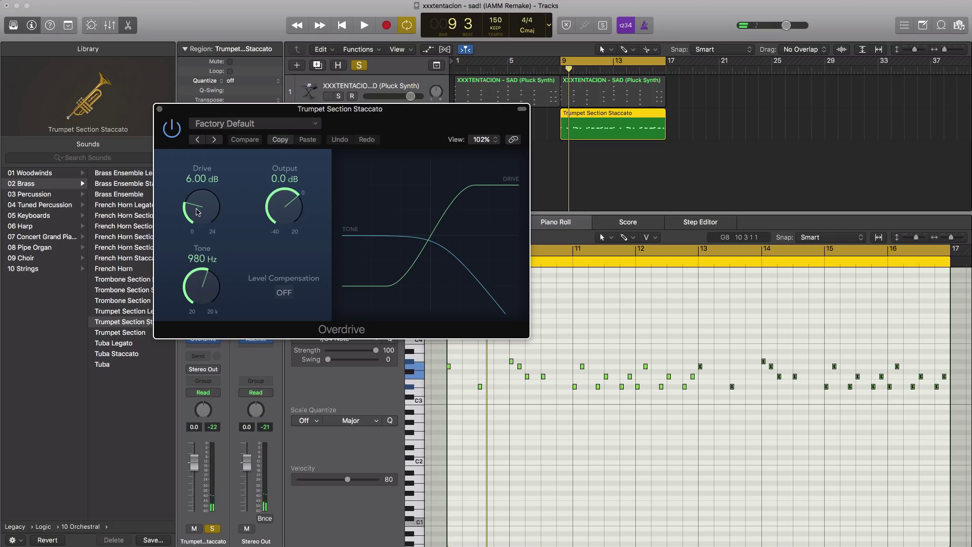
- Set the Overdrive's Drive to 17 dB and Tone to 2100 Hz while listening to the trumpet, and close the plug-in
{"action": "left_click_drag", "start_coordinate": [199, 215], "coordinate": [181, 167]}
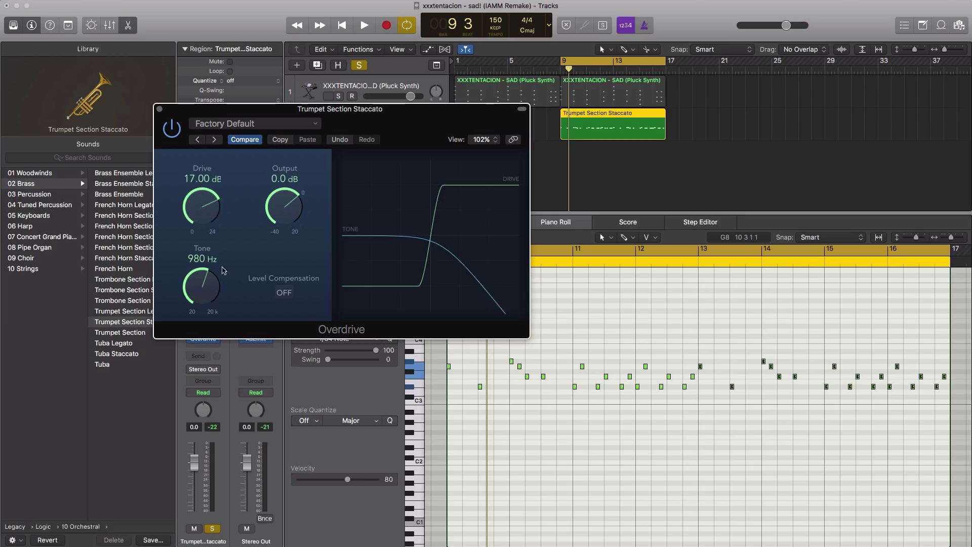
{"action": "key", "text": "space"}
{"action": "left_click_drag", "start_coordinate": [202, 291], "coordinate": [199, 272]}
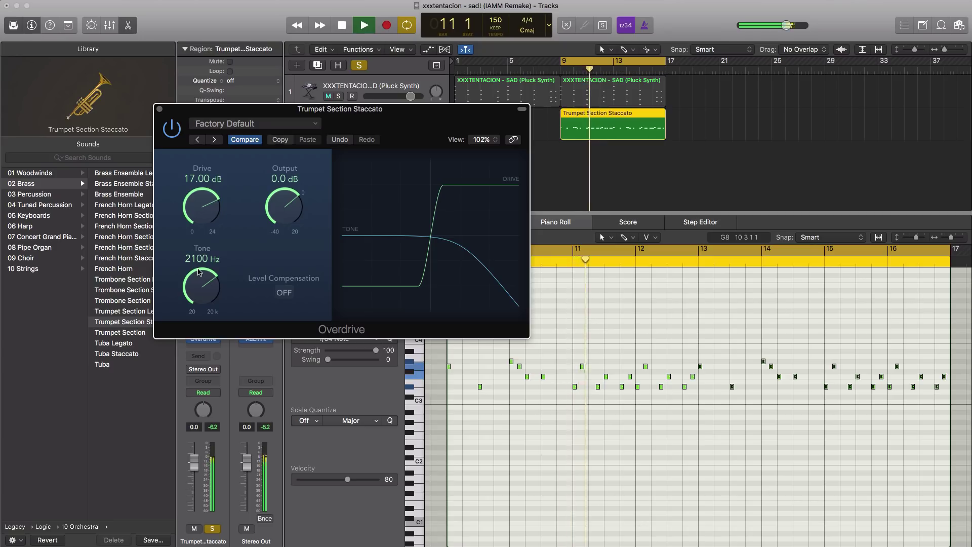
{"action": "key", "text": "space"}
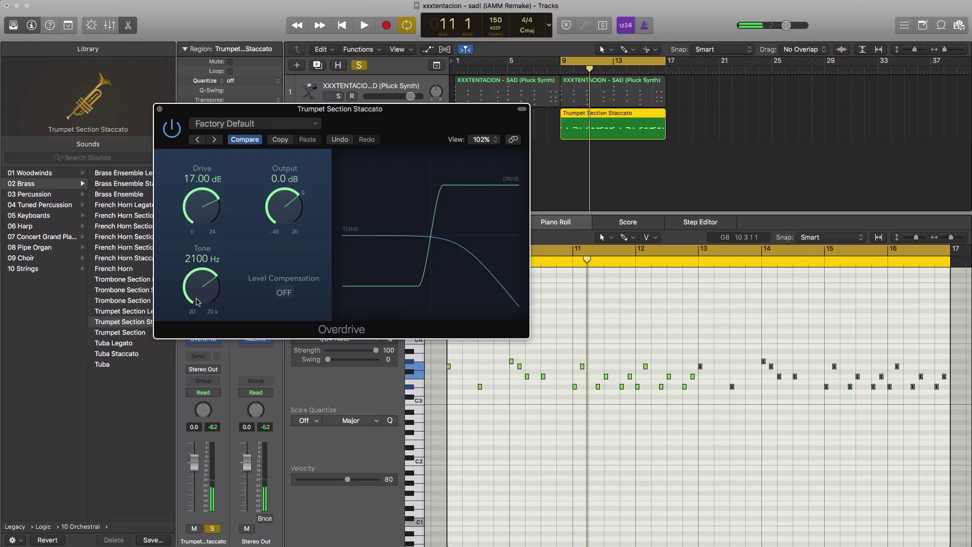
{"action": "key", "text": "space"}
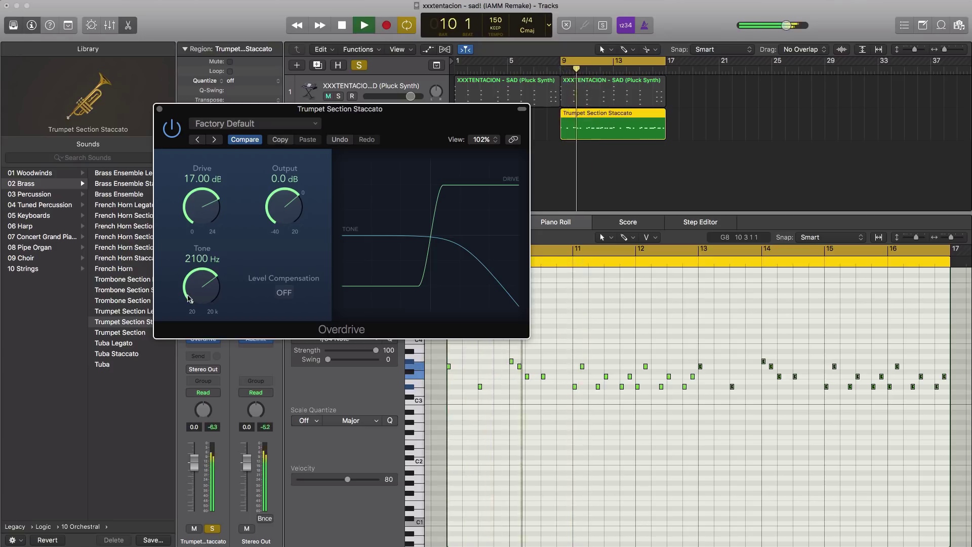
{"action": "key", "text": "space"}
{"action": "left_click", "coordinate": [159, 109]}
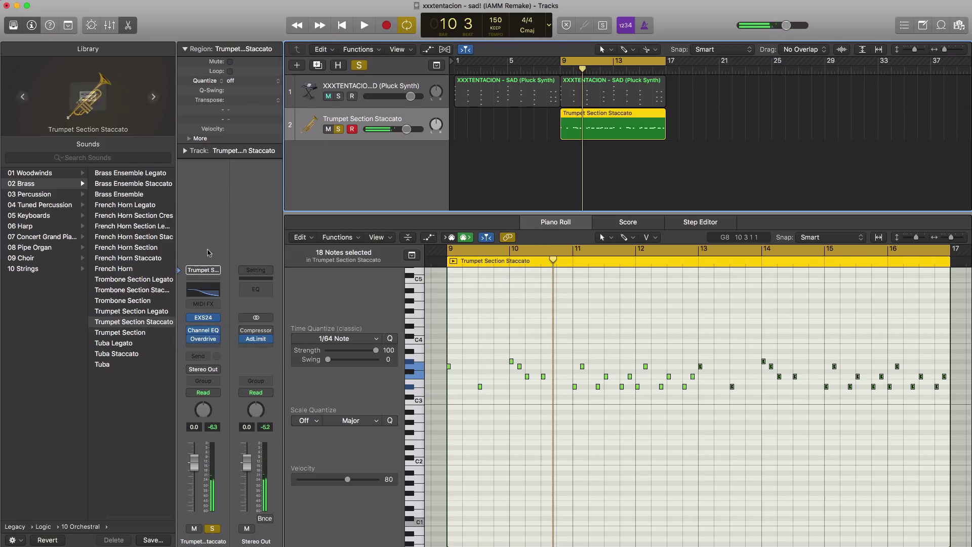
- Insert a stereo Phat FX after the Overdrive on the trumpet track
{"action": "left_click", "coordinate": [203, 348]}
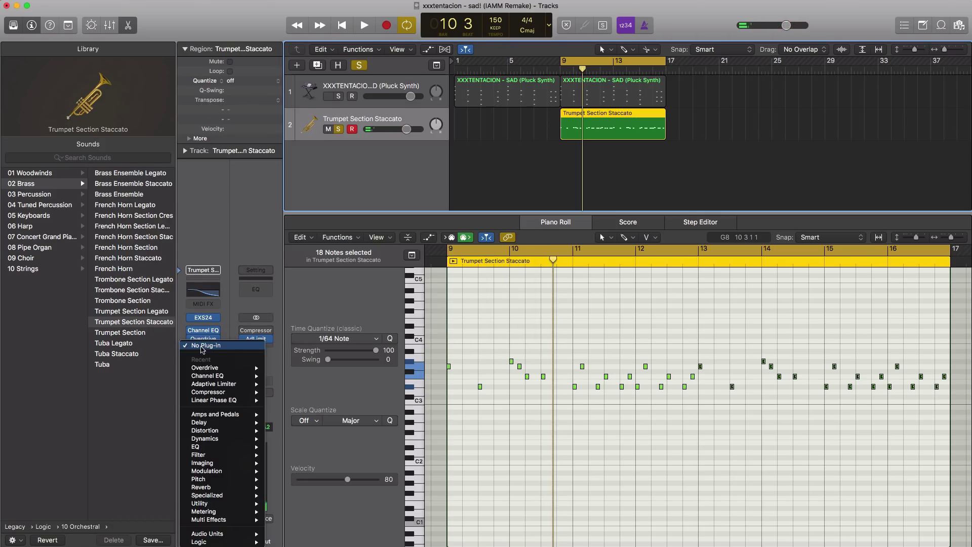
{"action": "mouse_move", "coordinate": [225, 520]}
{"action": "mouse_move", "coordinate": [296, 522]}
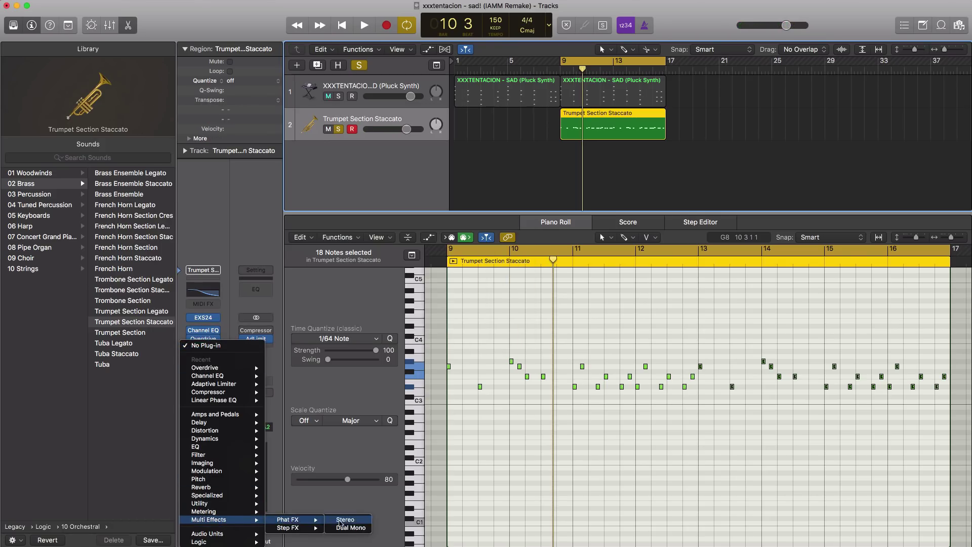
{"action": "left_click", "coordinate": [345, 520]}
{"action": "left_click_drag", "start_coordinate": [338, 48], "coordinate": [551, 84]}
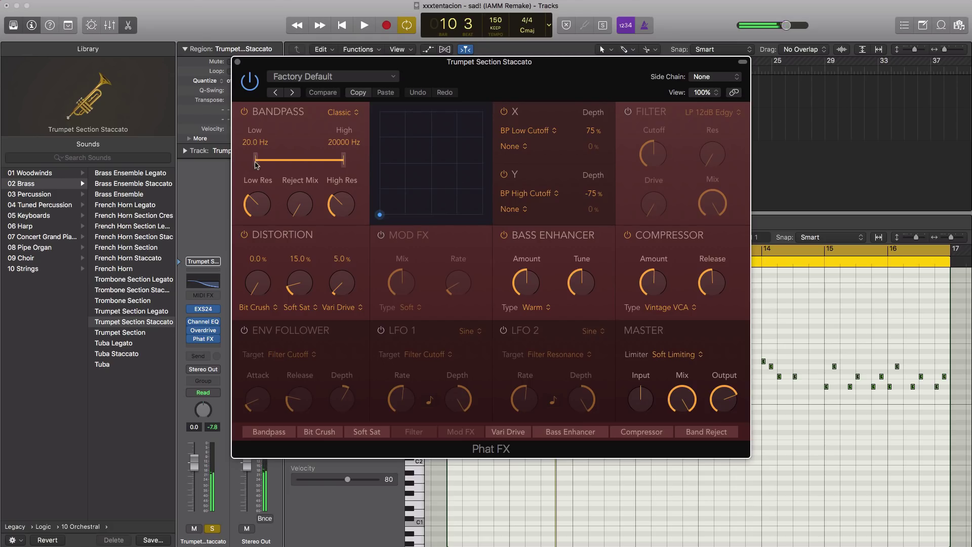
- Narrow the Phat FX bandpass to 203.7 Hz low and 1858 Hz high while playing the trumpet
{"action": "left_click_drag", "start_coordinate": [256, 160], "coordinate": [278, 161]}
{"action": "key", "text": "space"}
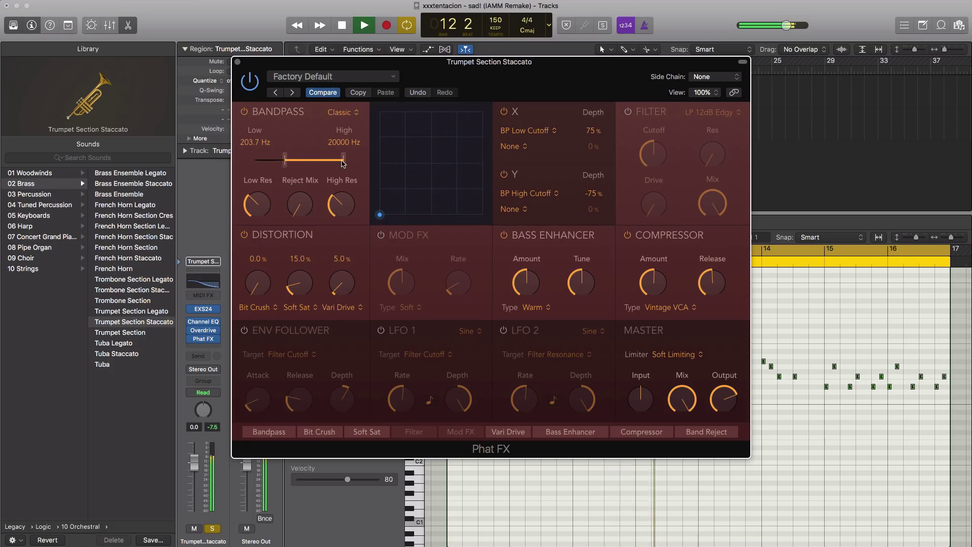
{"action": "left_click_drag", "start_coordinate": [343, 163], "coordinate": [306, 165]}
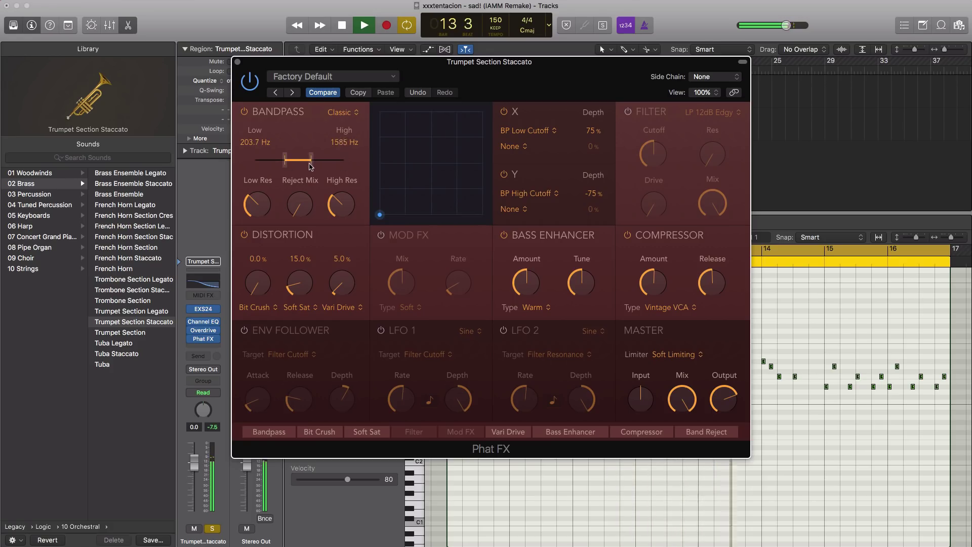
{"action": "left_click_drag", "start_coordinate": [315, 167], "coordinate": [312, 169]}
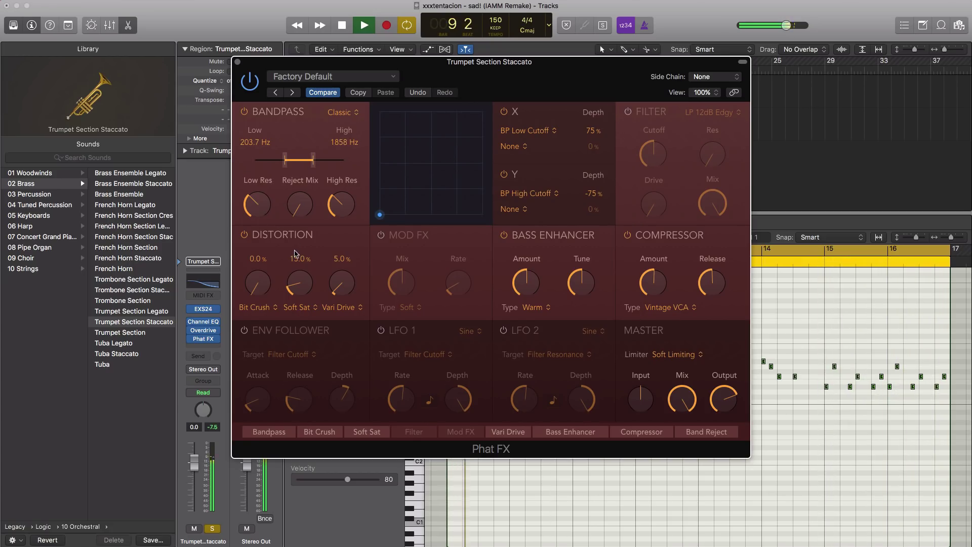
{"action": "key", "text": "space"}
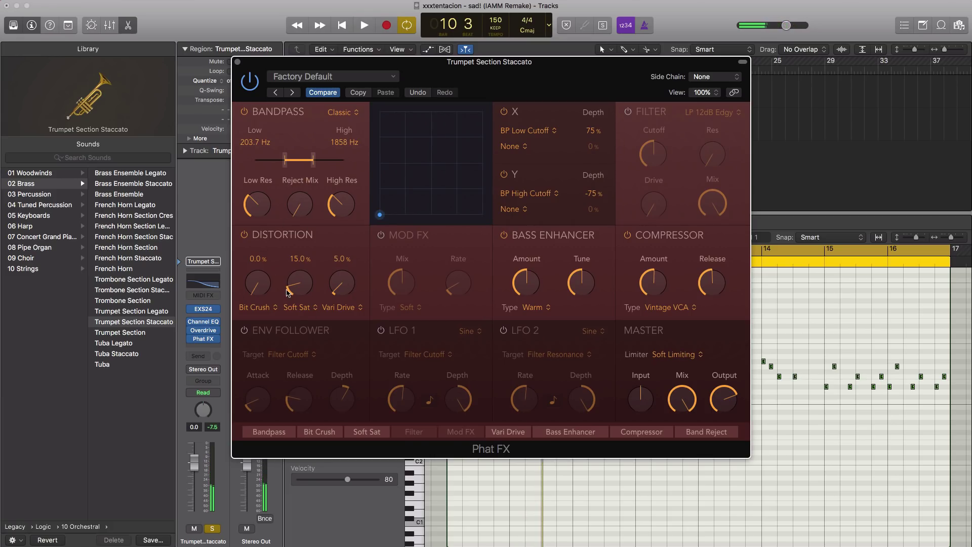
- Change the first Phat FX distortion type from Bit Crush to Grit
{"action": "key", "text": "space"}
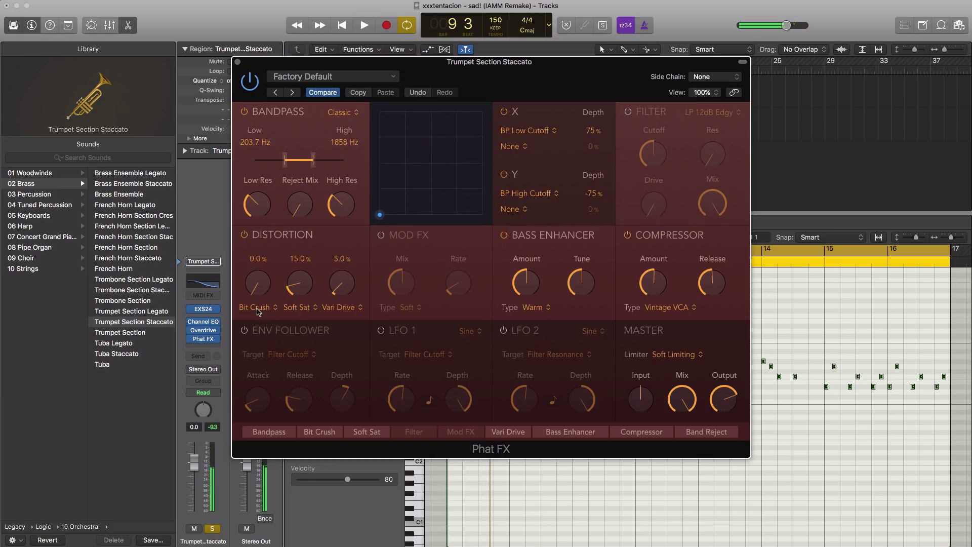
{"action": "left_click", "coordinate": [258, 311]}
{"action": "left_click", "coordinate": [261, 299]}
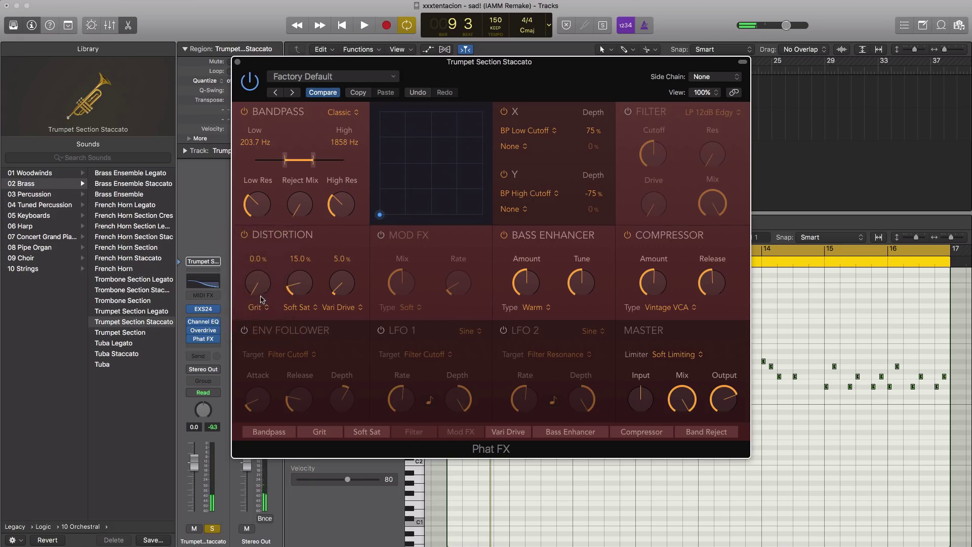
- Set the Grit distortion to 25.3%, change the second distortion to Scream at 19.7%, and listen to the trumpet
{"action": "key", "text": "space"}
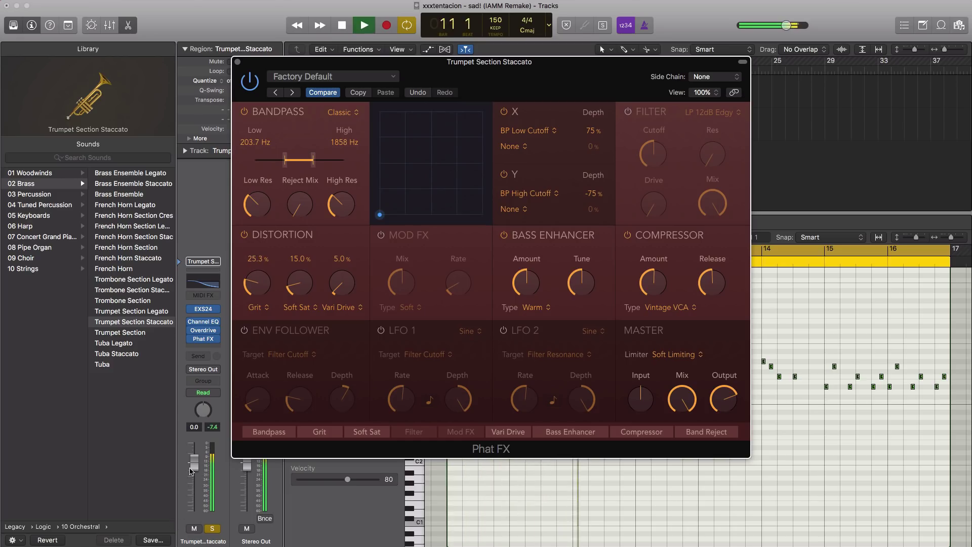
{"action": "left_click", "coordinate": [300, 310]}
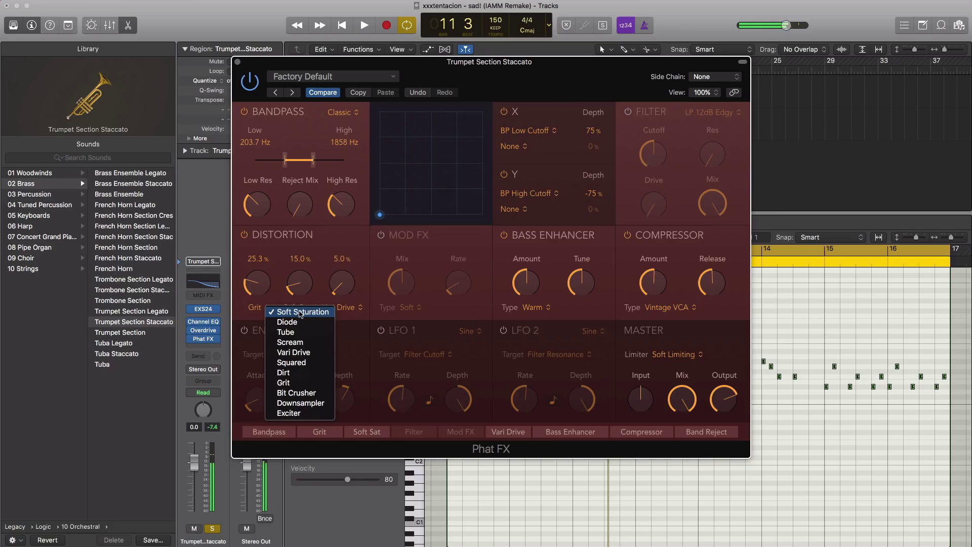
{"action": "left_click", "coordinate": [298, 342]}
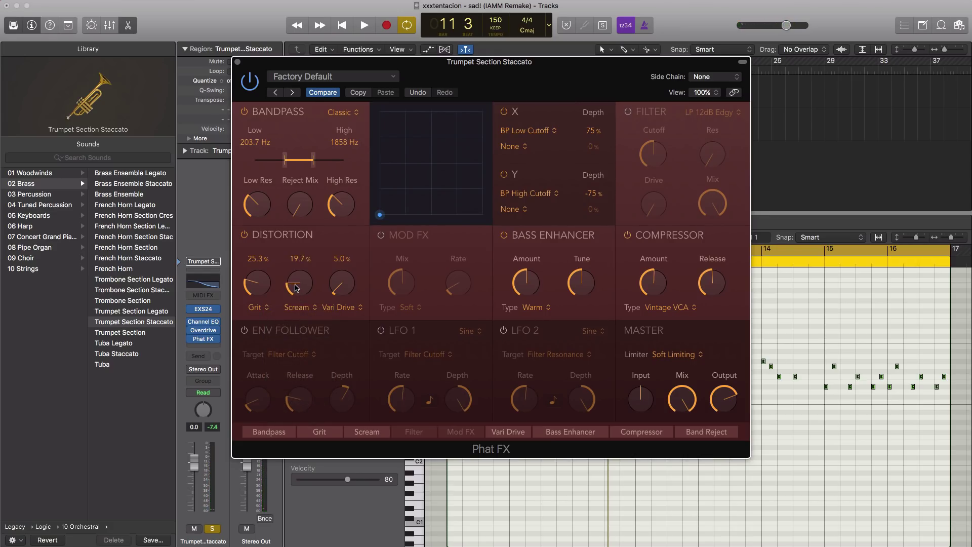
{"action": "key", "text": "space"}
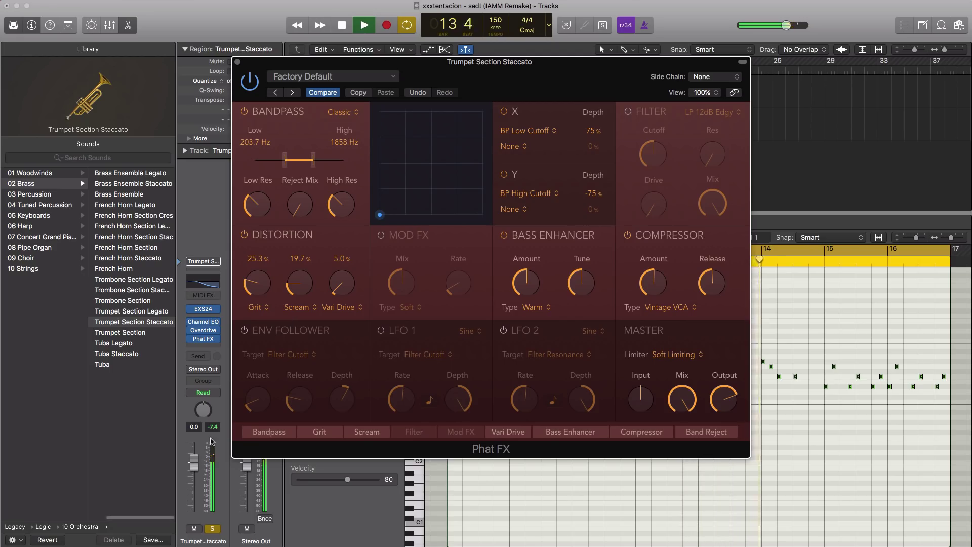
{"action": "key", "text": "space"}
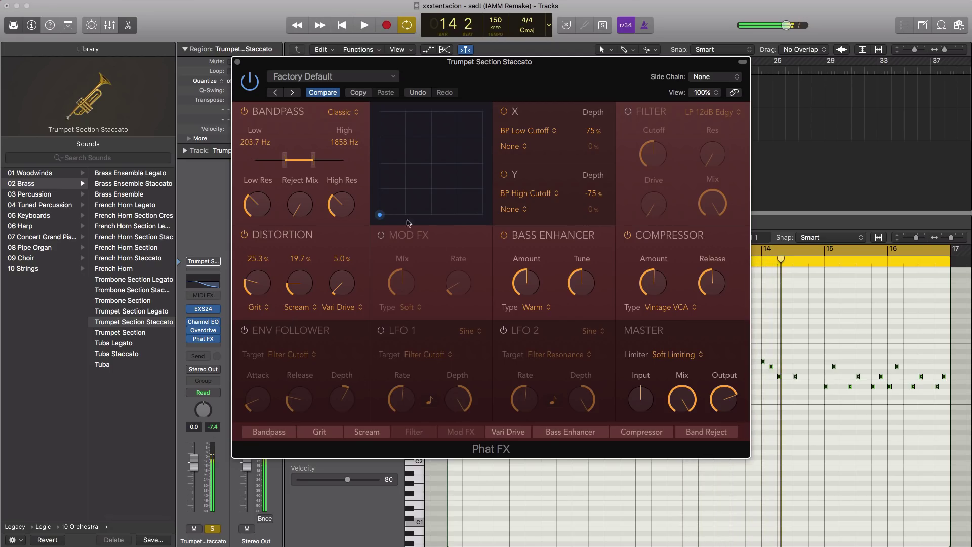
- Enable the Phat FX Mod FX with type Doubler and a 32.8% mix while auditioning the trumpet, and close the plug-in
{"action": "left_click", "coordinate": [381, 236]}
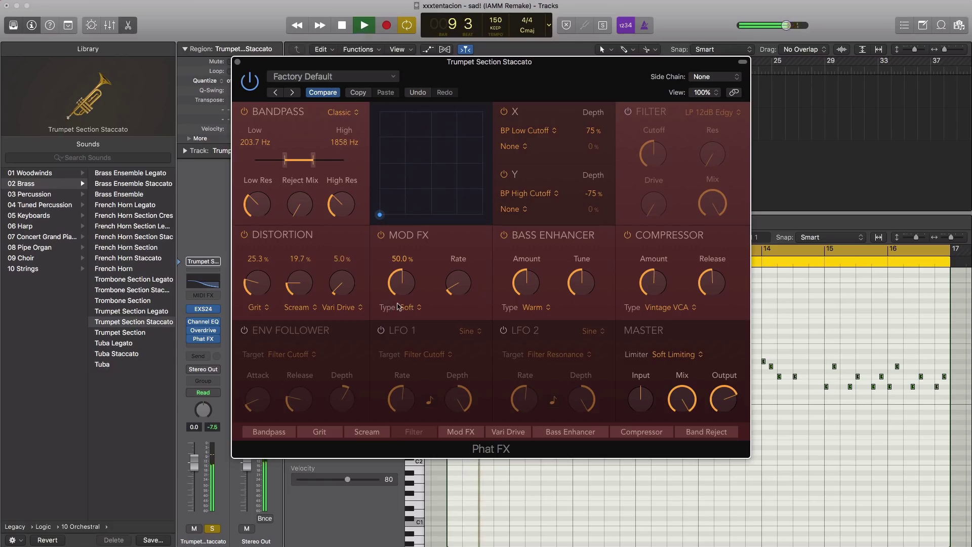
{"action": "key", "text": "space"}
{"action": "left_click", "coordinate": [398, 307]}
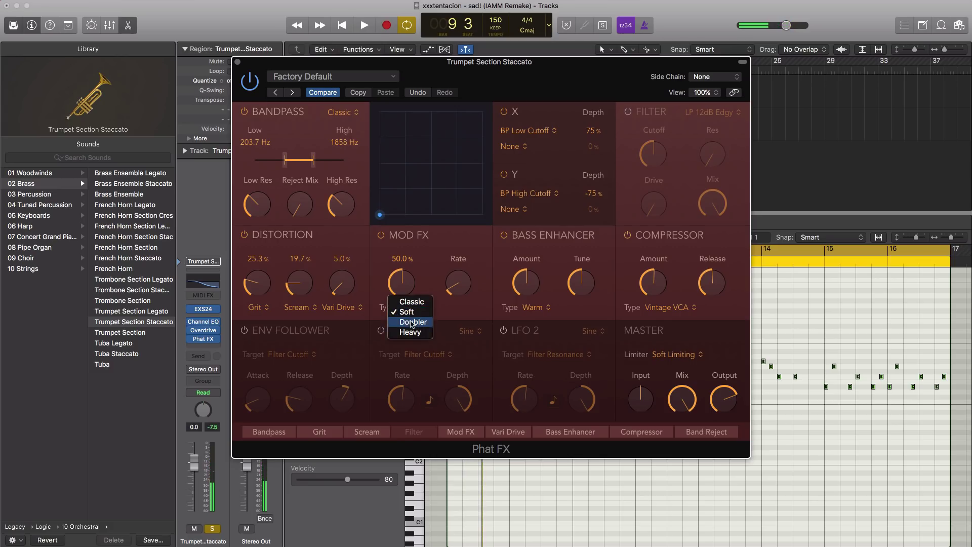
{"action": "left_click", "coordinate": [412, 323]}
{"action": "key", "text": "space"}
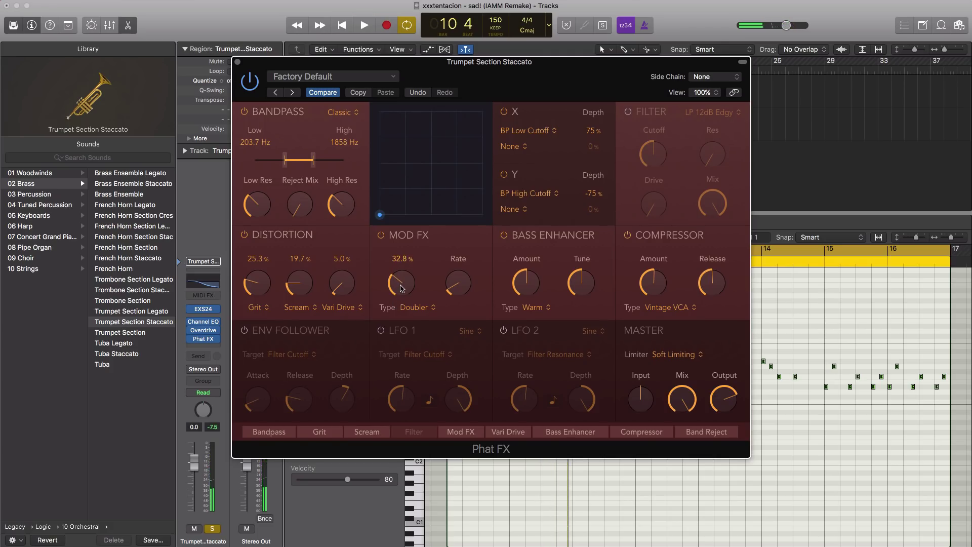
{"action": "key", "text": "space"}
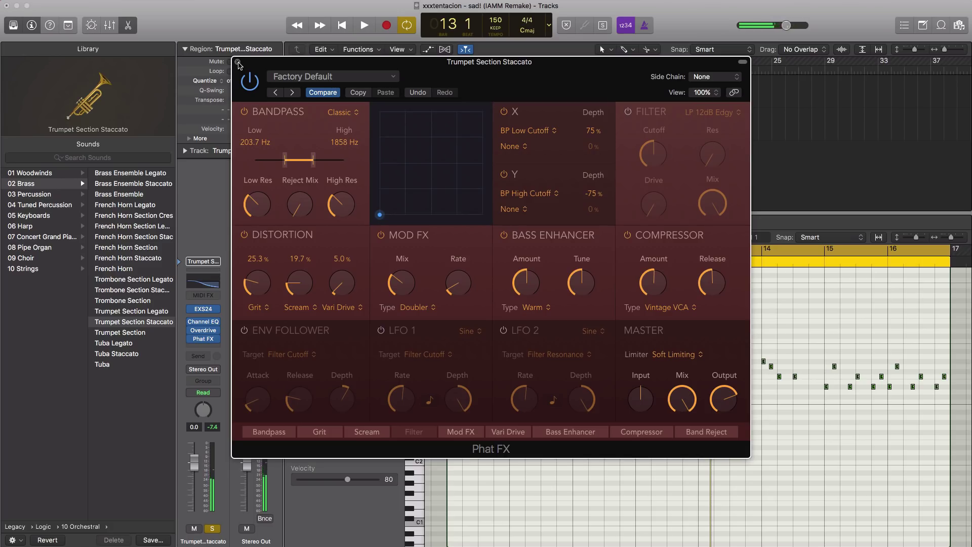
{"action": "left_click", "coordinate": [237, 62]}
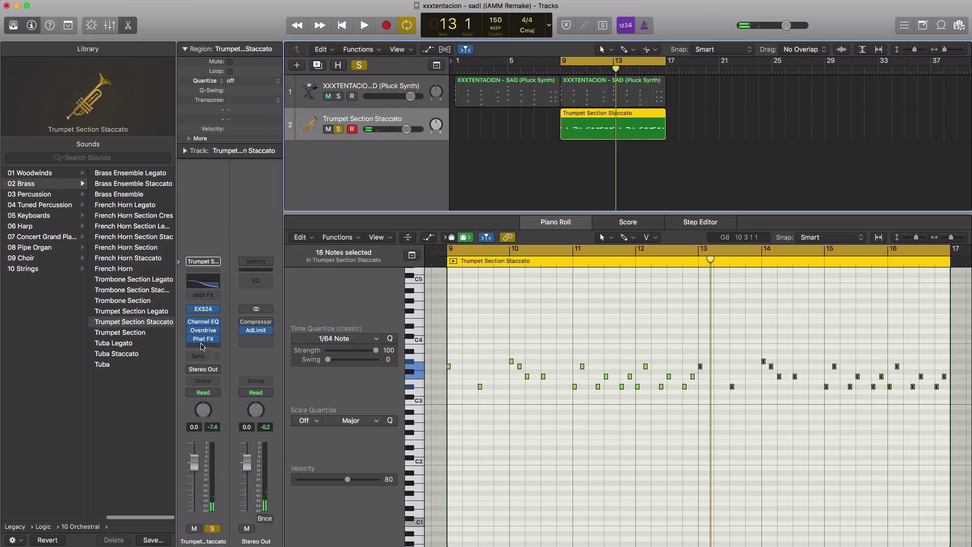
- Insert a stereo Flanger after the Phat FX on the trumpet track and start playback
{"action": "left_click", "coordinate": [200, 350]}
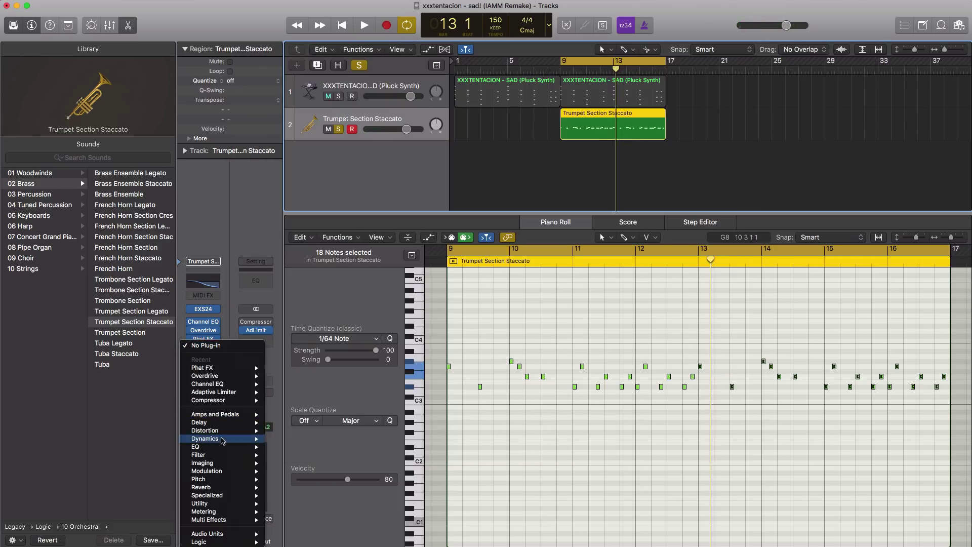
{"action": "mouse_move", "coordinate": [223, 432]}
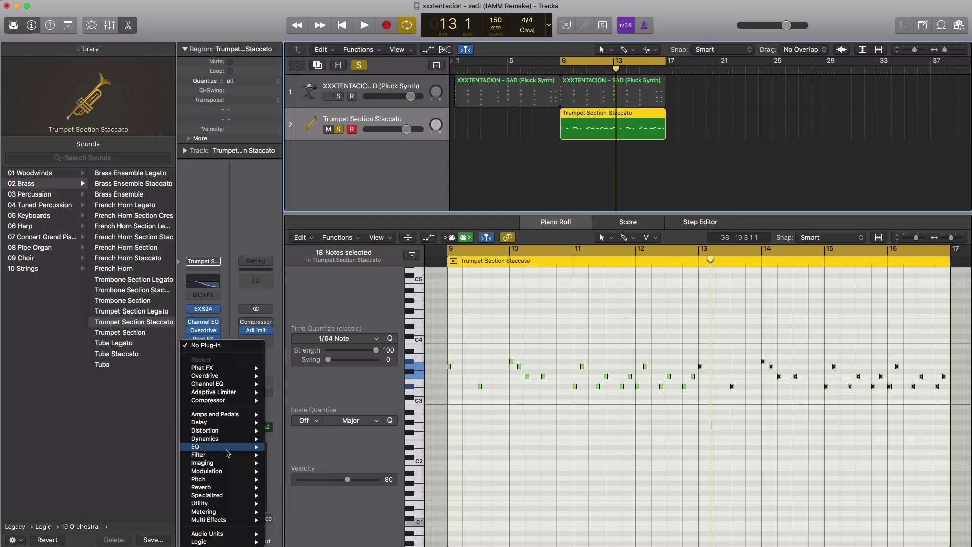
{"action": "mouse_move", "coordinate": [228, 471]}
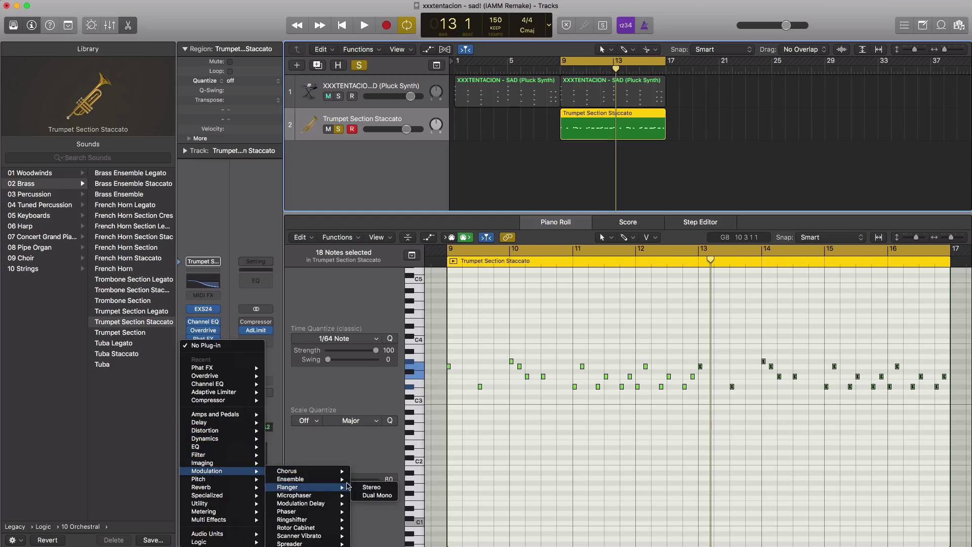
{"action": "left_click", "coordinate": [367, 488]}
{"action": "key", "text": "space"}
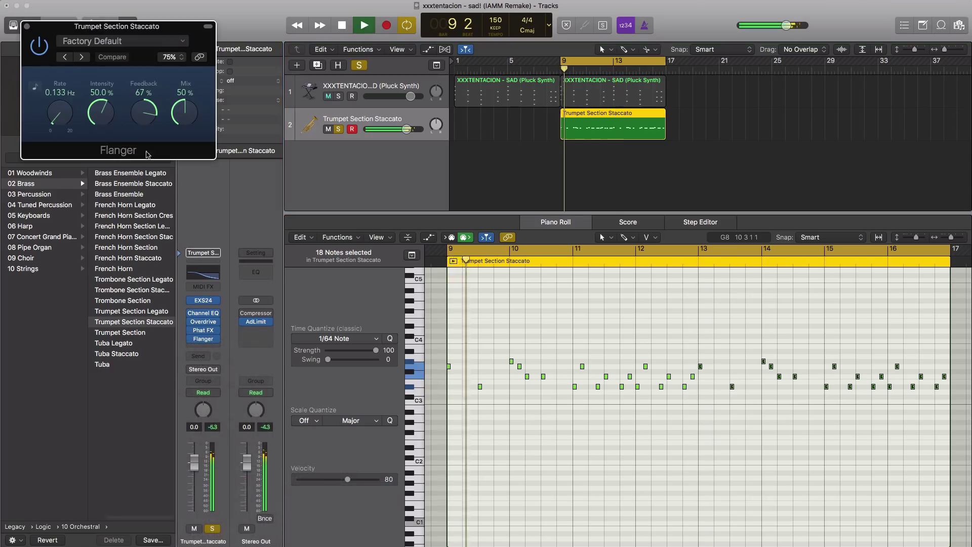
- Load the High Spheres preset in the Flanger while the trumpet plays, and close the plug-in
{"action": "left_click_drag", "start_coordinate": [152, 31], "coordinate": [542, 177]}
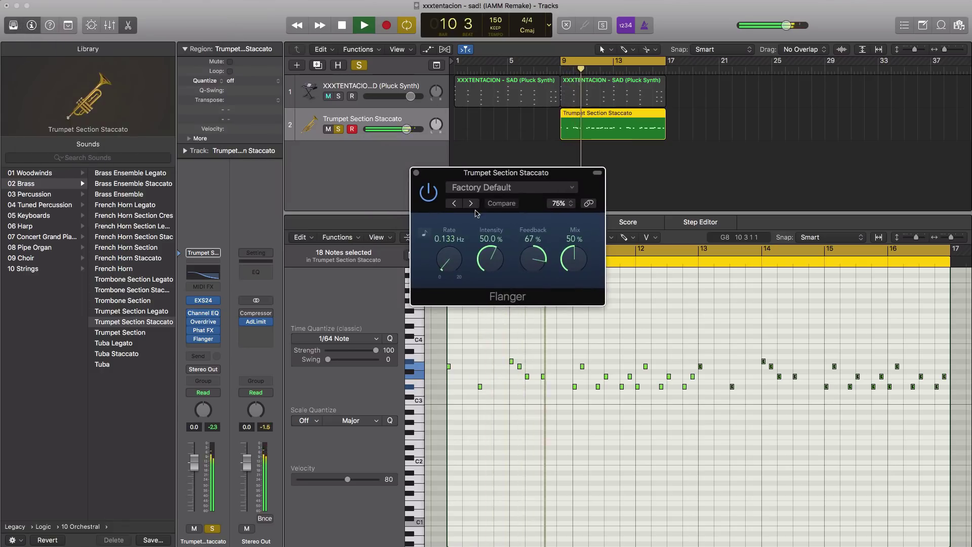
{"action": "left_click", "coordinate": [471, 203]}
{"action": "left_click", "coordinate": [471, 203]}
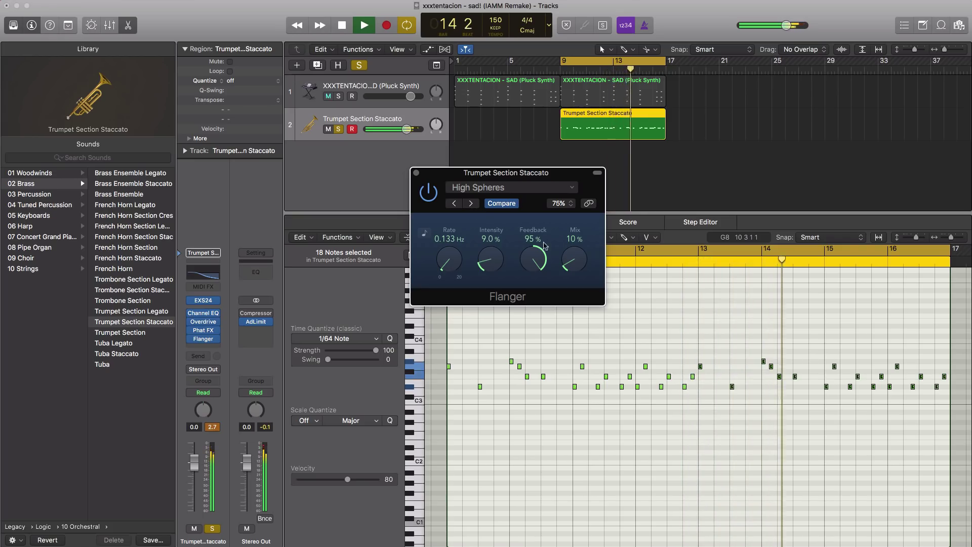
{"action": "key", "text": "space"}
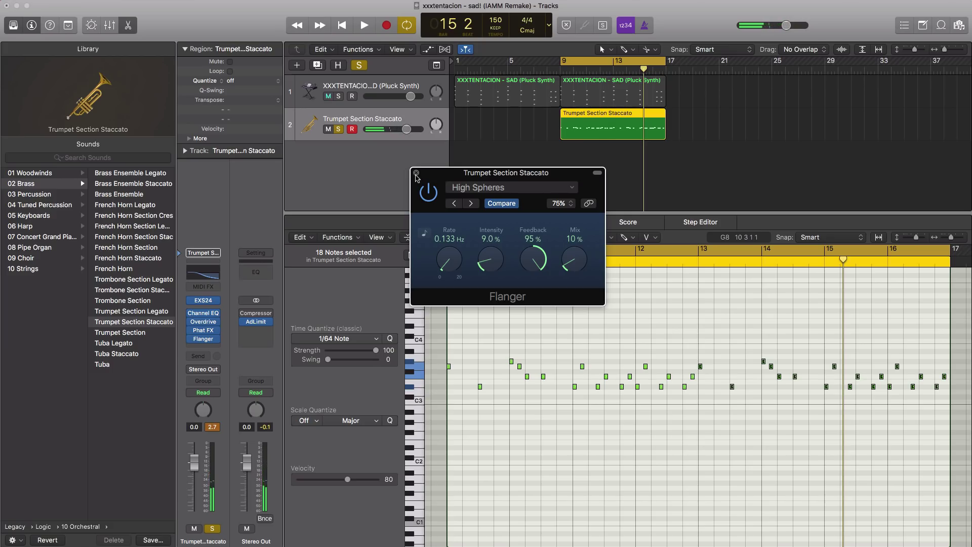
{"action": "left_click", "coordinate": [417, 173]}
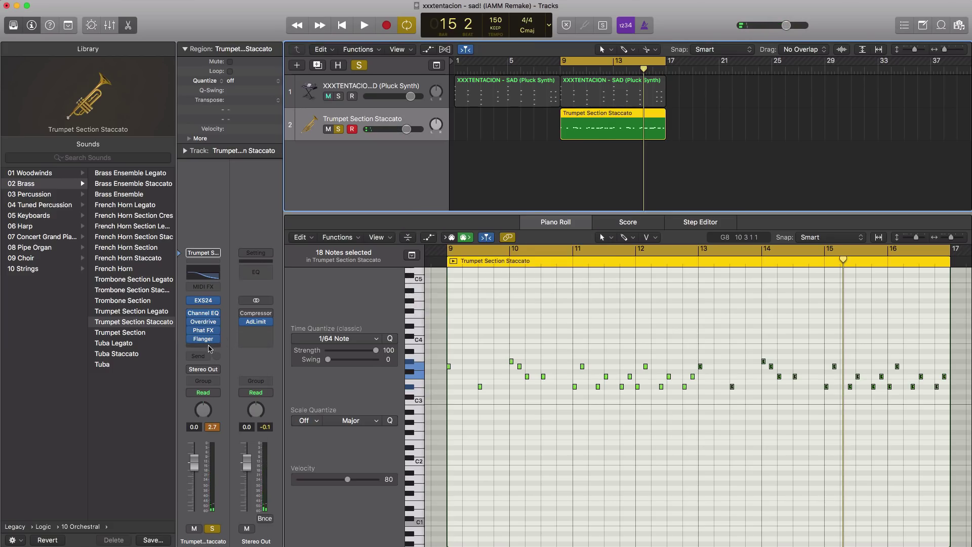
- Insert a Tape Delay after the Flanger on the trumpet track and load its EDM Delay preset
{"action": "left_click", "coordinate": [209, 348]}
{"action": "mouse_move", "coordinate": [216, 423]}
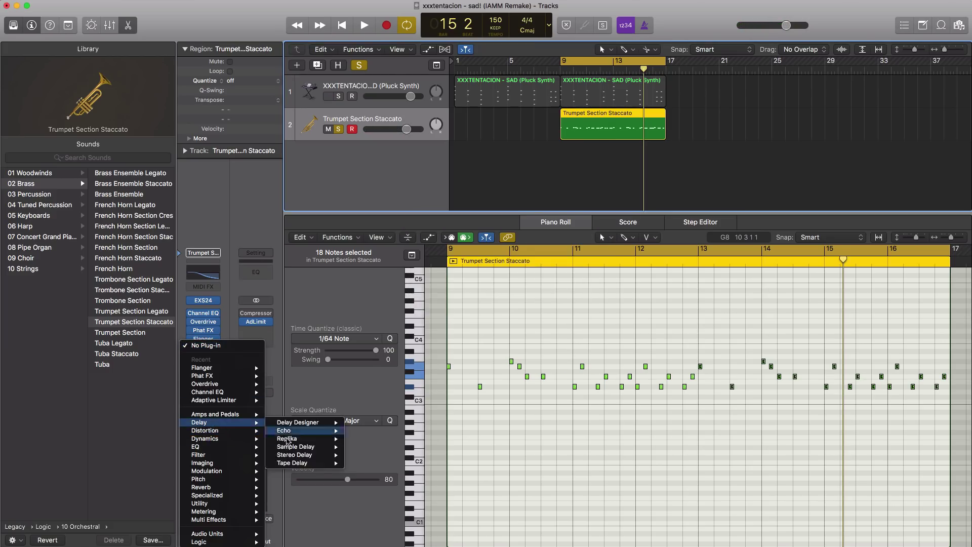
{"action": "left_click", "coordinate": [359, 466]}
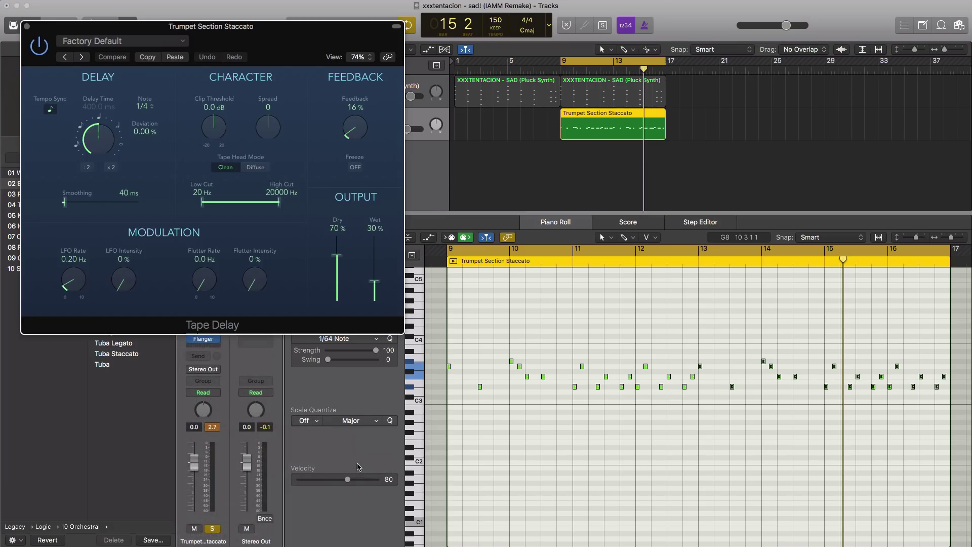
{"action": "key", "text": "space"}
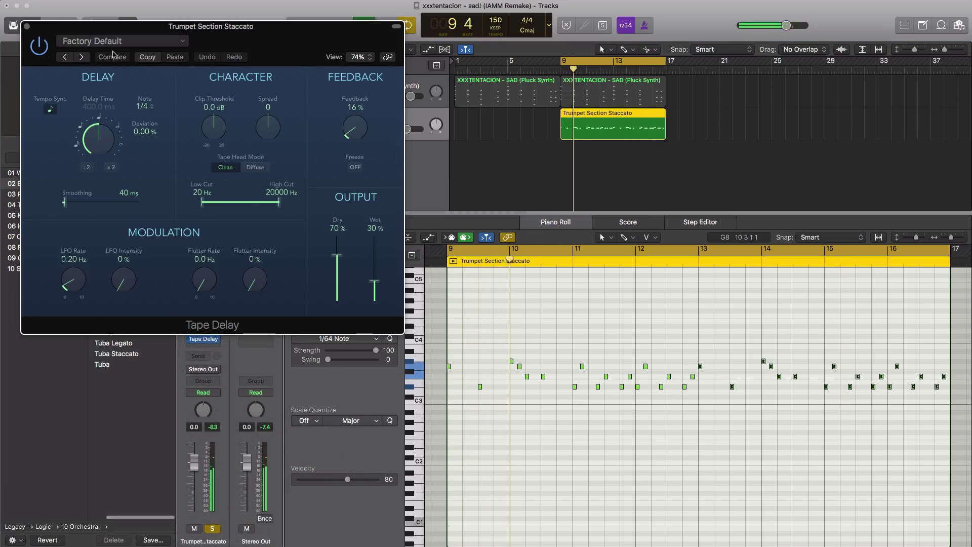
{"action": "left_click", "coordinate": [115, 45]}
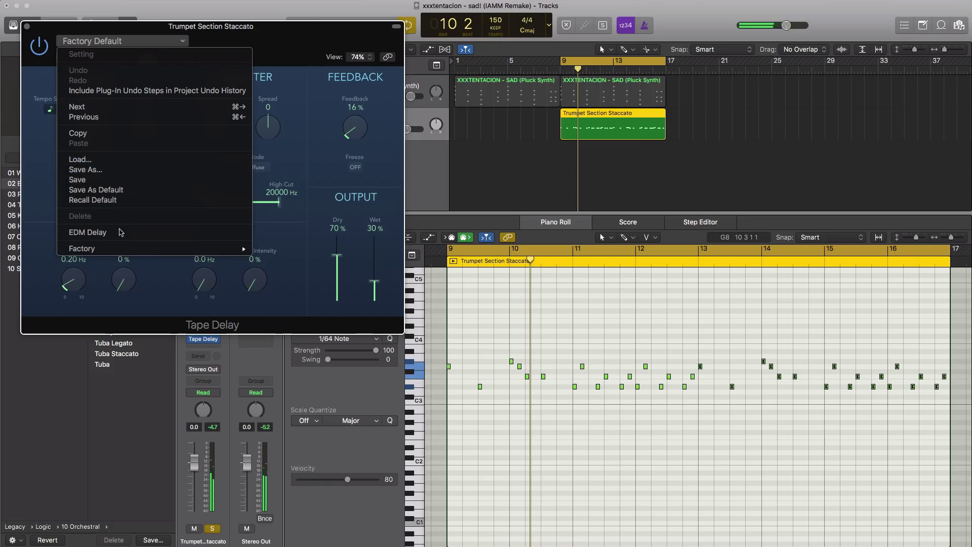
{"action": "left_click", "coordinate": [167, 53]}
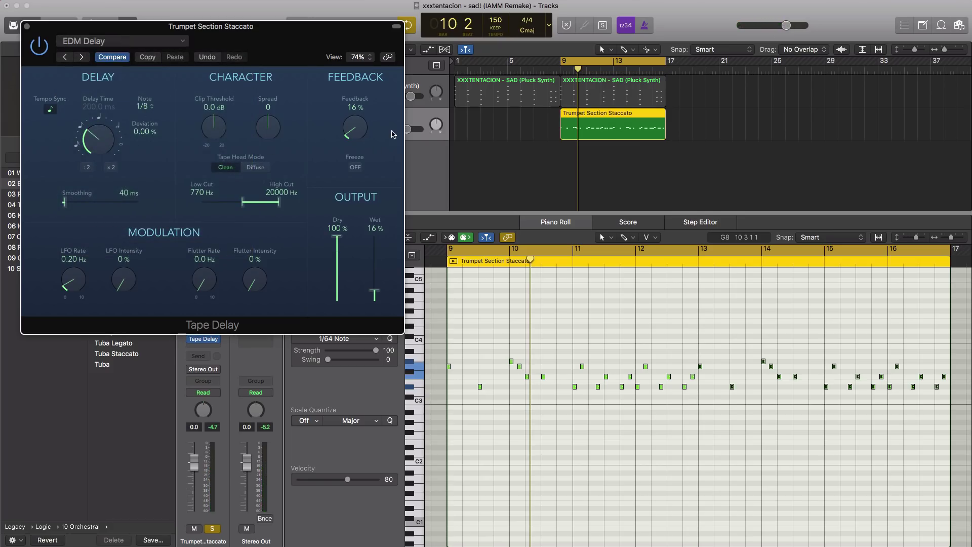
- Raise the Tape Delay's wet level to 20% while playing the trumpet, and close the plug-in
{"action": "key", "text": "space"}
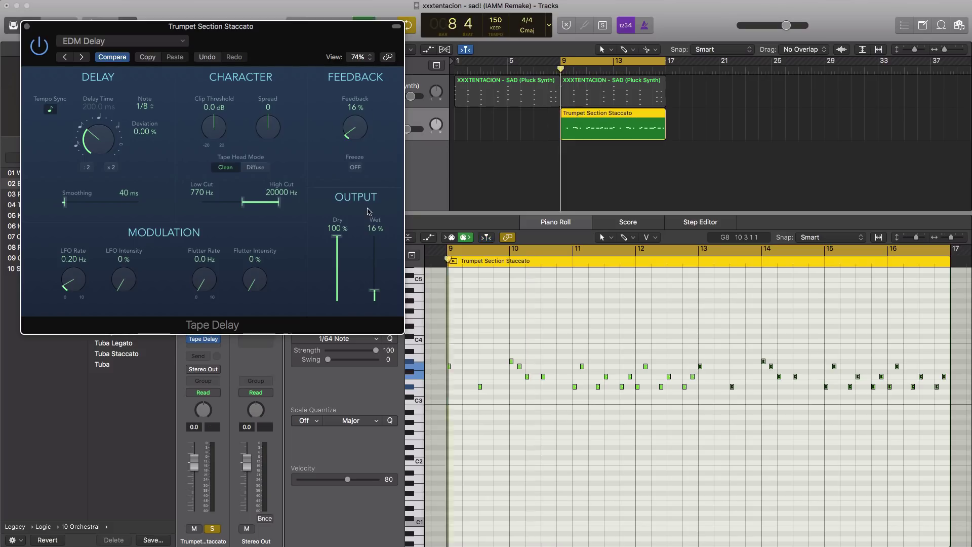
{"action": "left_click_drag", "start_coordinate": [377, 294], "coordinate": [377, 293]}
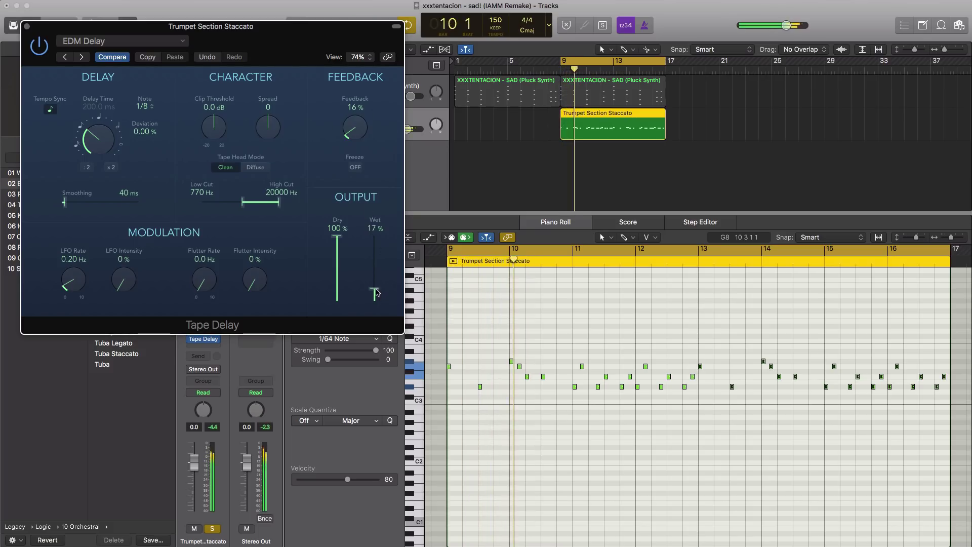
{"action": "key", "text": "space"}
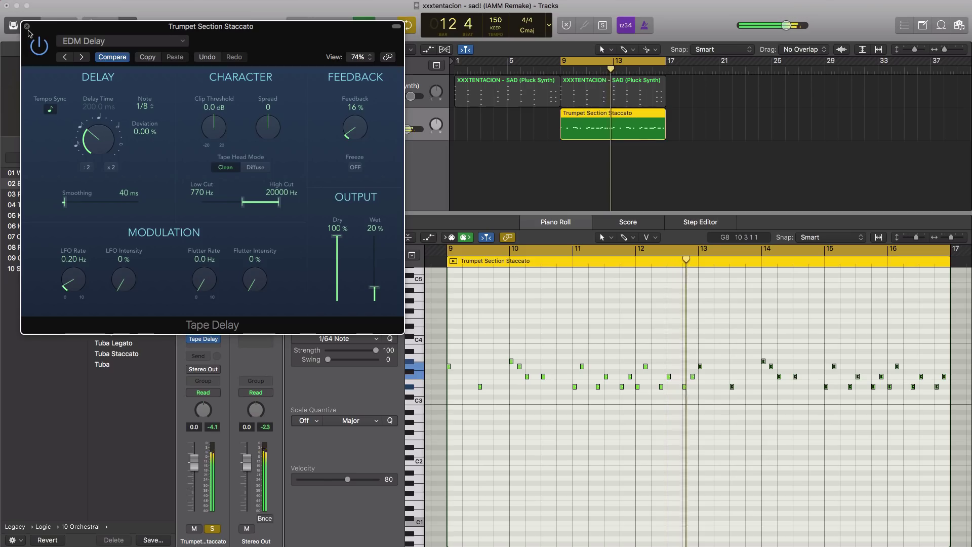
{"action": "left_click", "coordinate": [27, 26]}
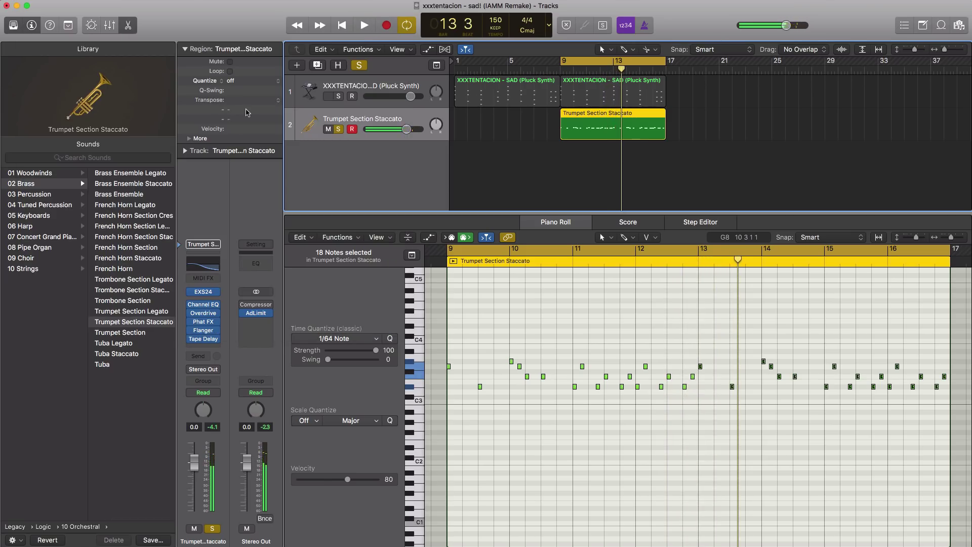
- Insert a stereo Space Designer reverb after the Tape Delay on the trumpet track and play the melody through it
{"action": "left_click", "coordinate": [215, 347]}
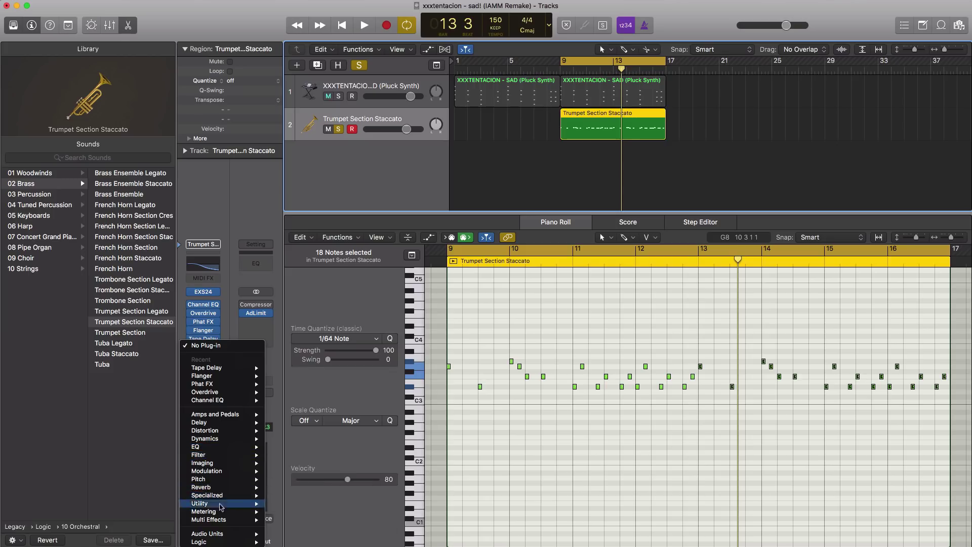
{"action": "mouse_move", "coordinate": [221, 490]}
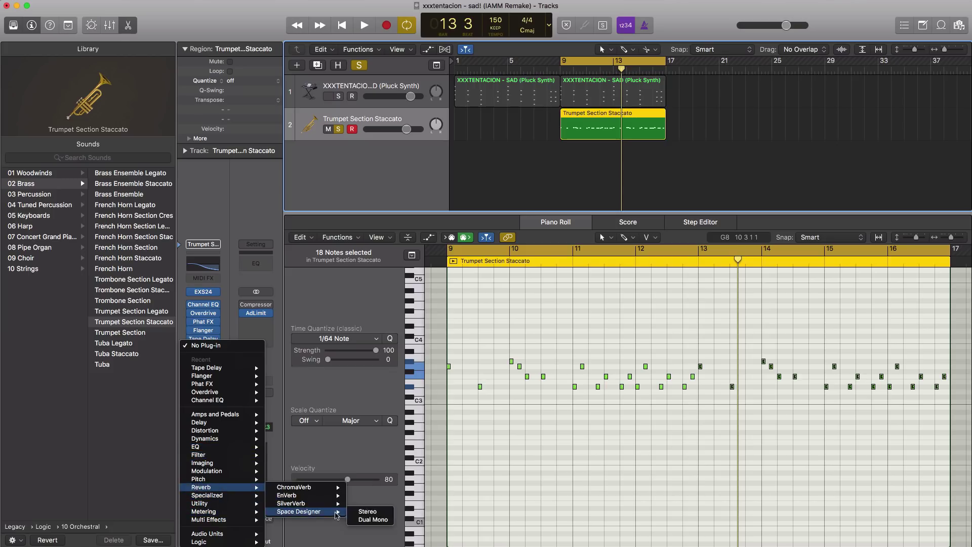
{"action": "left_click", "coordinate": [362, 513]}
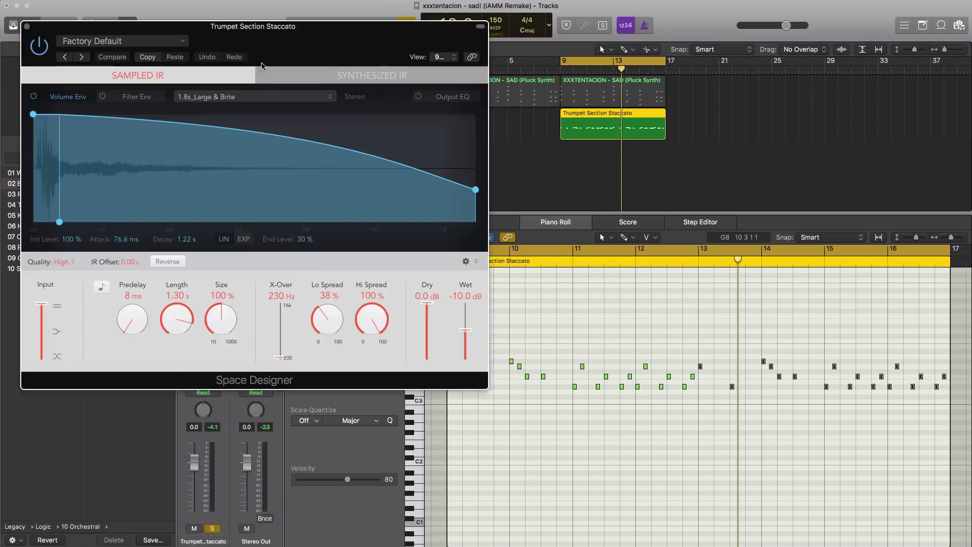
{"action": "key", "text": "space"}
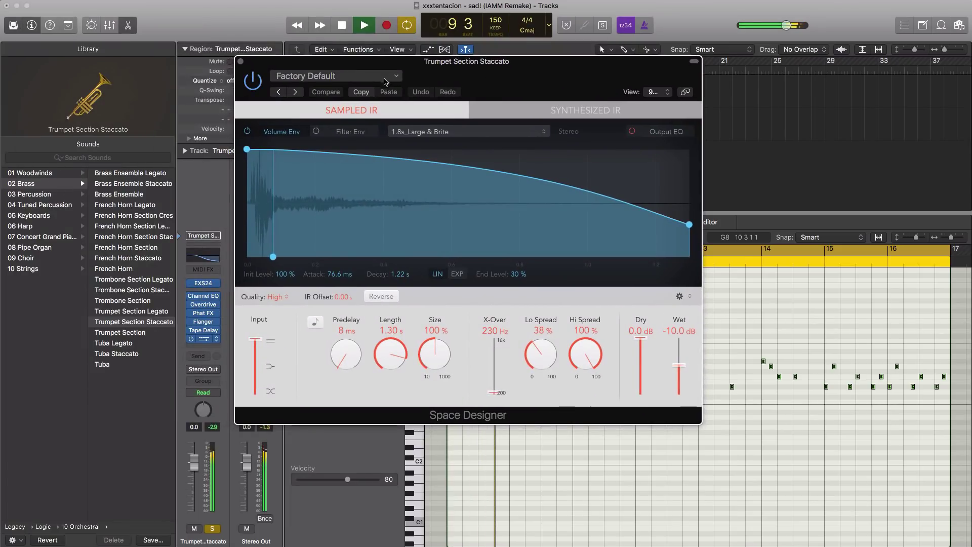
- Load the Space Designer preset 02.4s Long City Street from the large outdoor spaces and audition it
{"action": "key", "text": "space"}
{"action": "left_click", "coordinate": [385, 78]}
{"action": "mouse_move", "coordinate": [340, 272]}
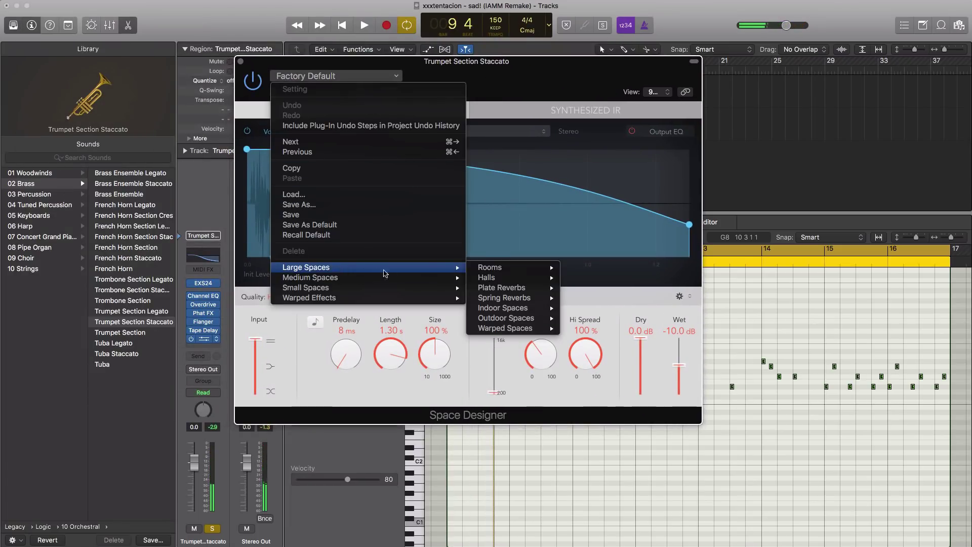
{"action": "mouse_move", "coordinate": [505, 323]}
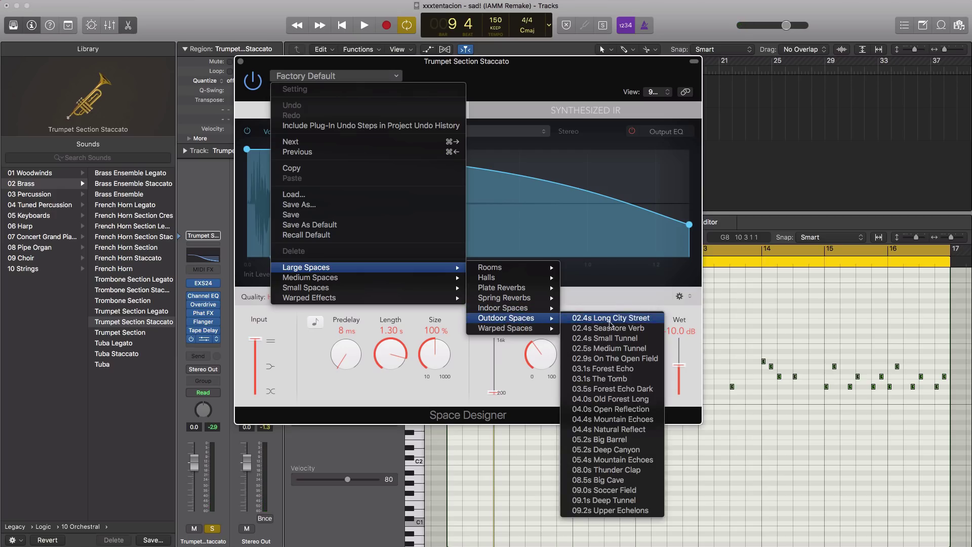
{"action": "left_click", "coordinate": [611, 323]}
{"action": "key", "text": "space"}
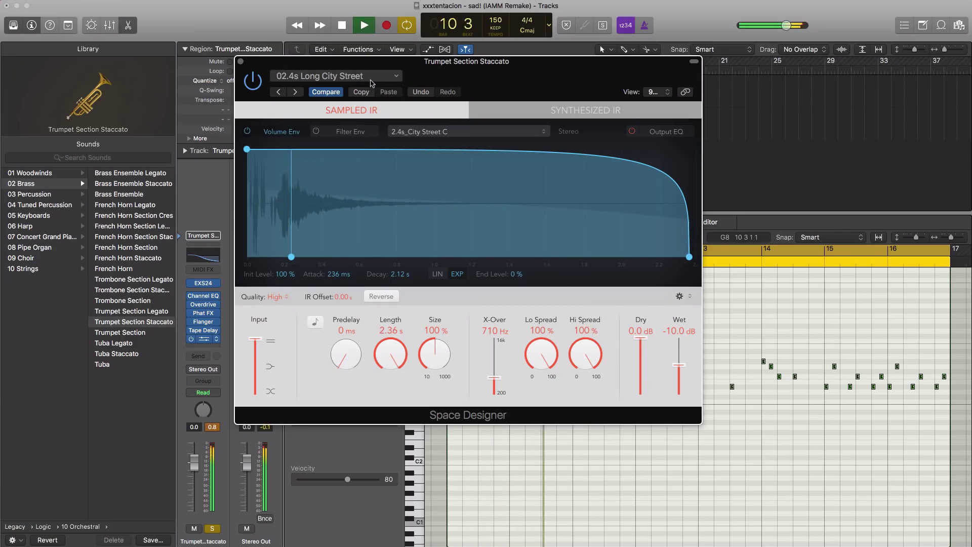
- Load the Space Designer preset 02.3s Gun Shot from the large warped spaces, audition it on the trumpet and close the plug-in
{"action": "left_click", "coordinate": [371, 82]}
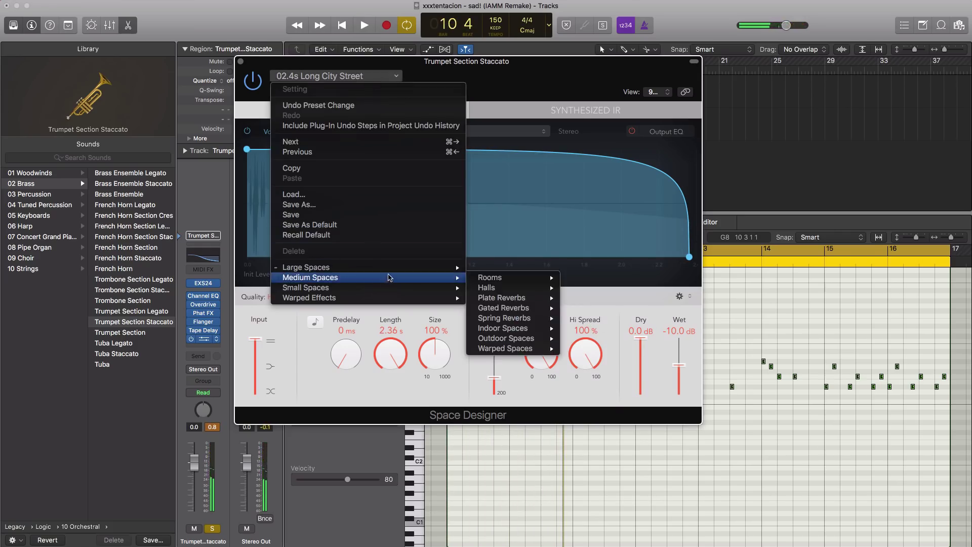
{"action": "mouse_move", "coordinate": [399, 268]}
{"action": "mouse_move", "coordinate": [497, 330]}
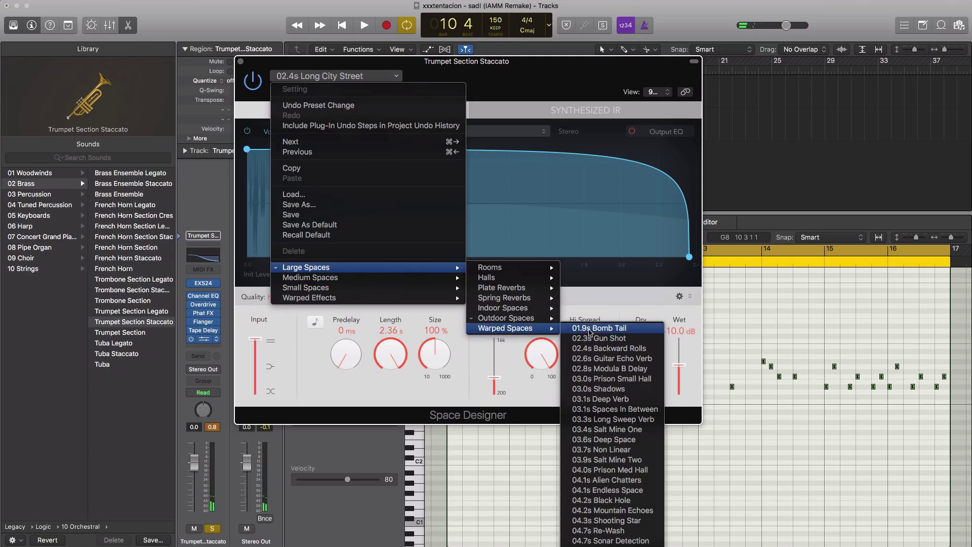
{"action": "left_click", "coordinate": [606, 338]}
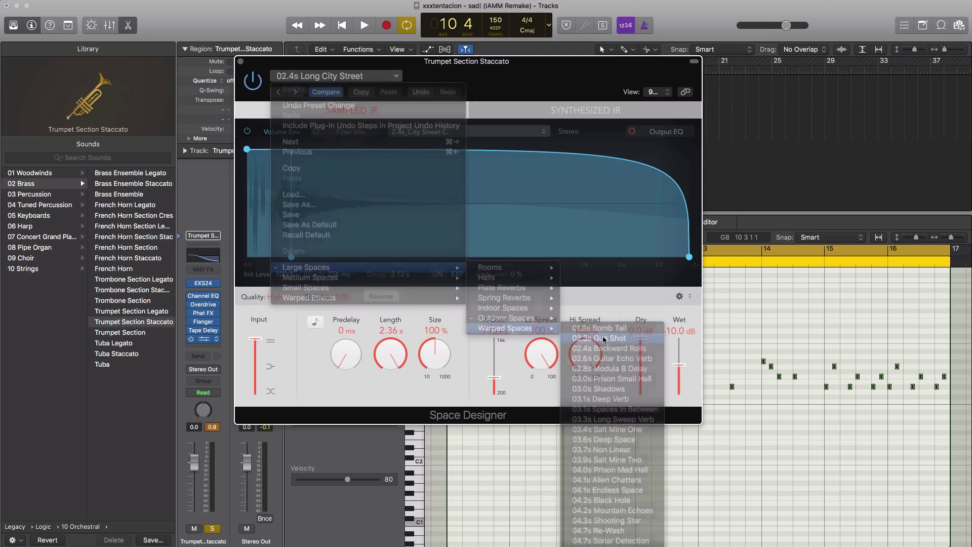
{"action": "key", "text": "space"}
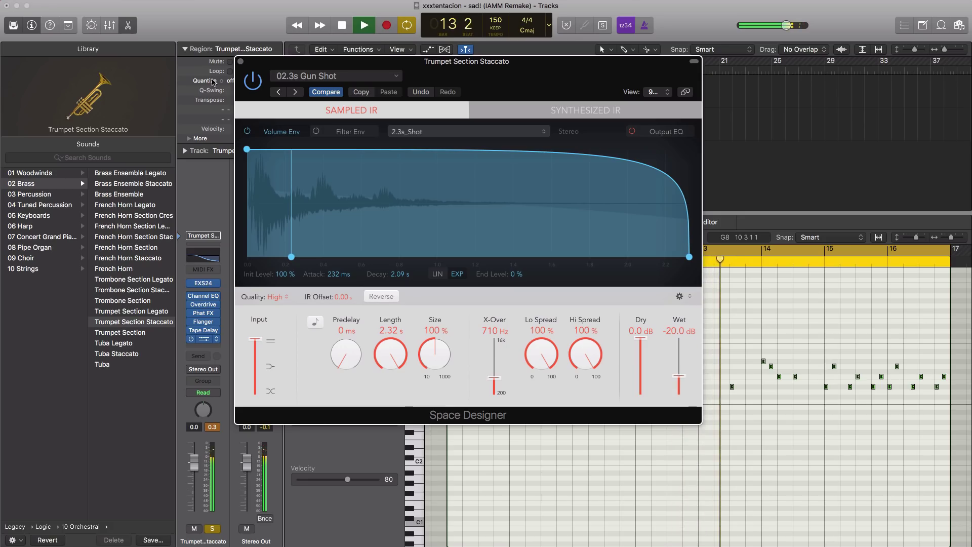
{"action": "left_click", "coordinate": [241, 61]}
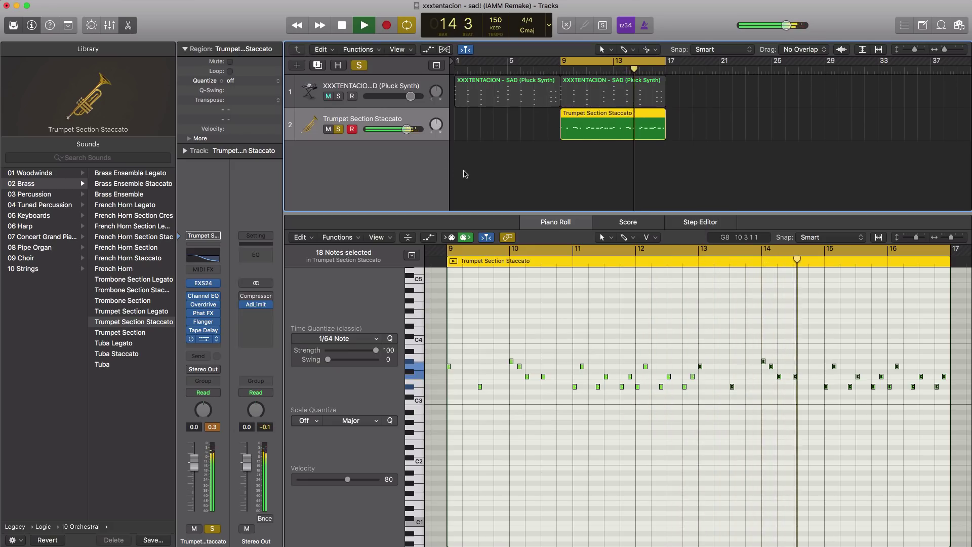
{"action": "key", "text": "space"}
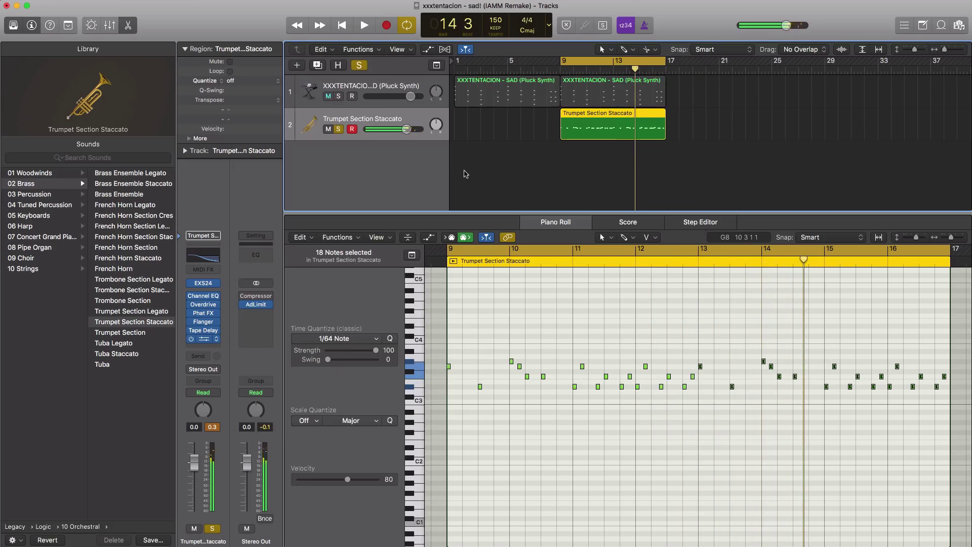
- Solo the pluck synth alongside the trumpet and lower the trumpet track's volume to -3.5 dB while both play
{"action": "left_click", "coordinate": [340, 98]}
{"action": "key", "text": "space"}
{"action": "left_click_drag", "start_coordinate": [407, 129], "coordinate": [396, 132]}
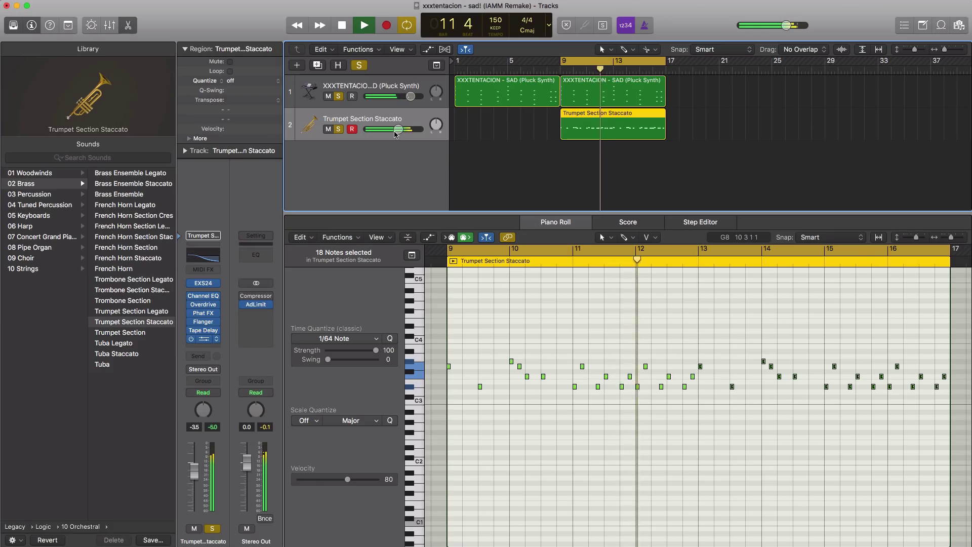
{"action": "key", "text": "x"}
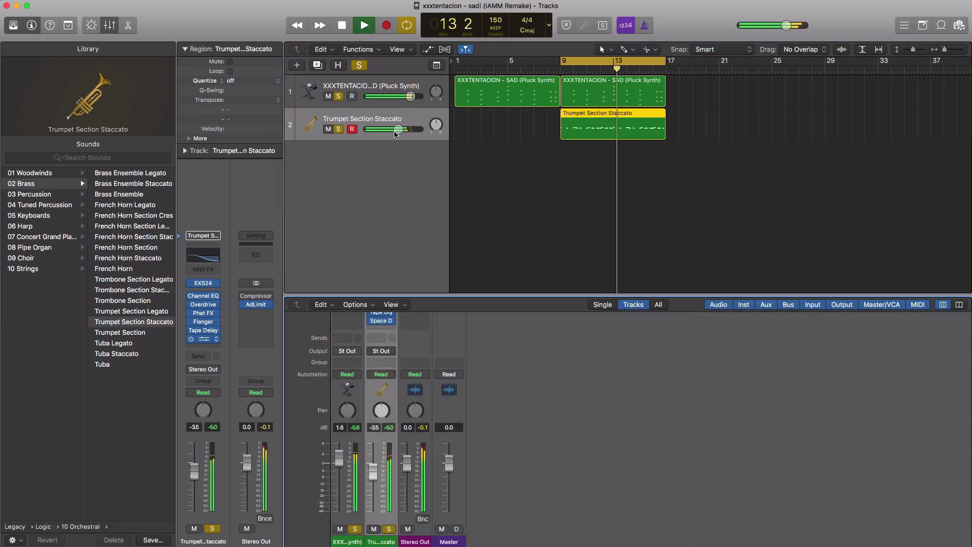
{"action": "key", "text": "x"}
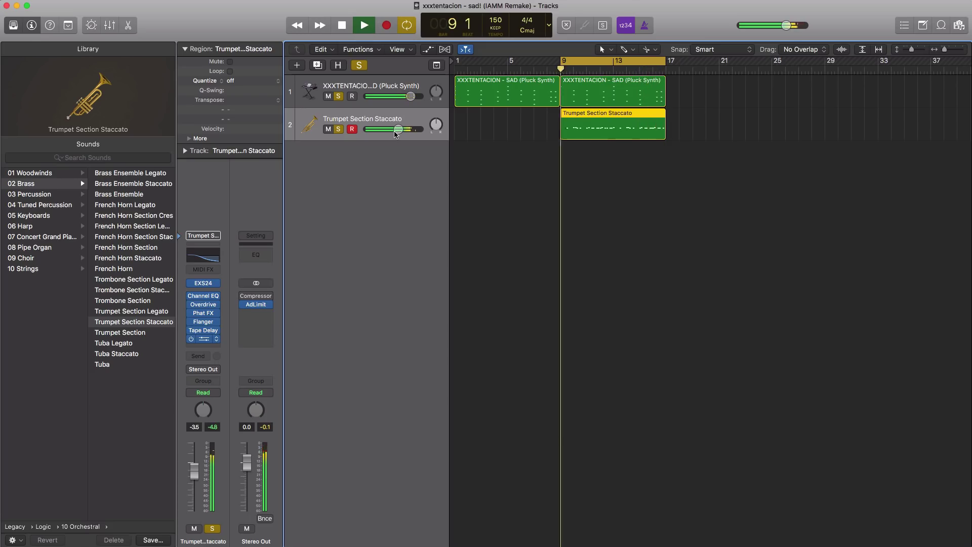
{"action": "key", "text": "space"}
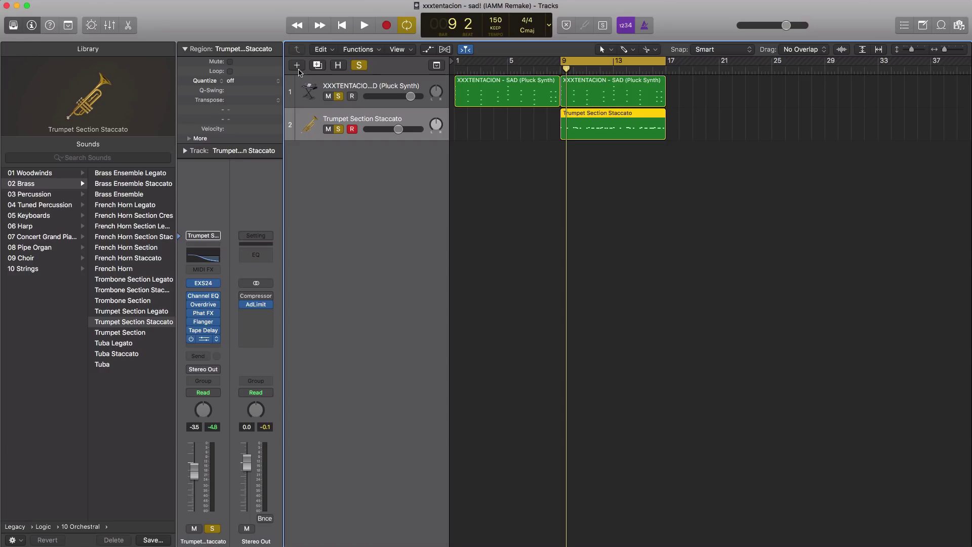
- Create one new software instrument track and insert the EXS24 sampler on it
{"action": "left_click", "coordinate": [298, 69]}
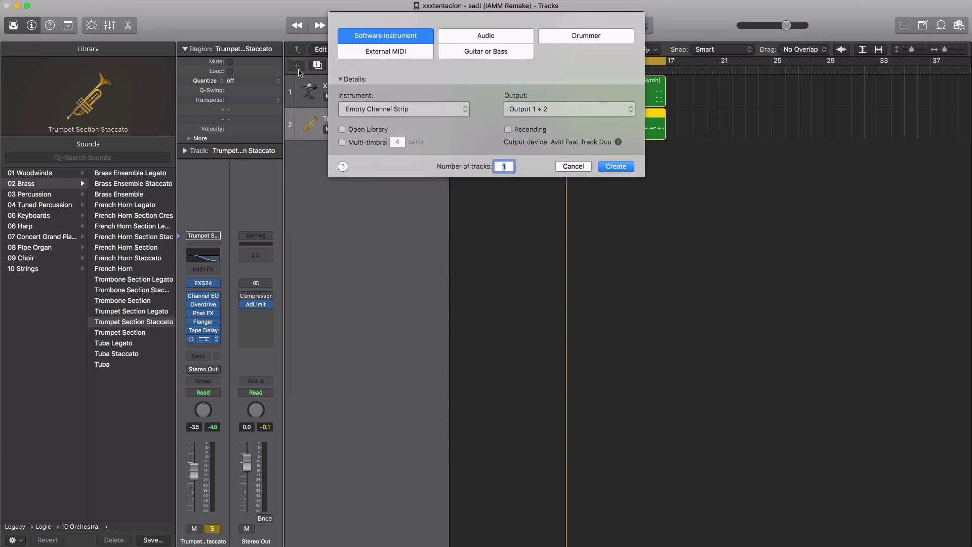
{"action": "key", "text": "Return"}
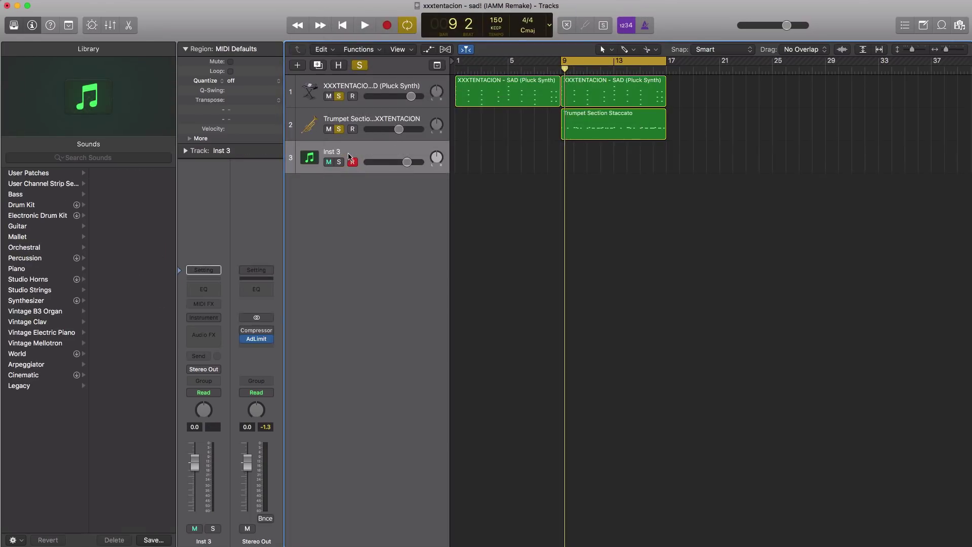
{"action": "left_click", "coordinate": [208, 318]}
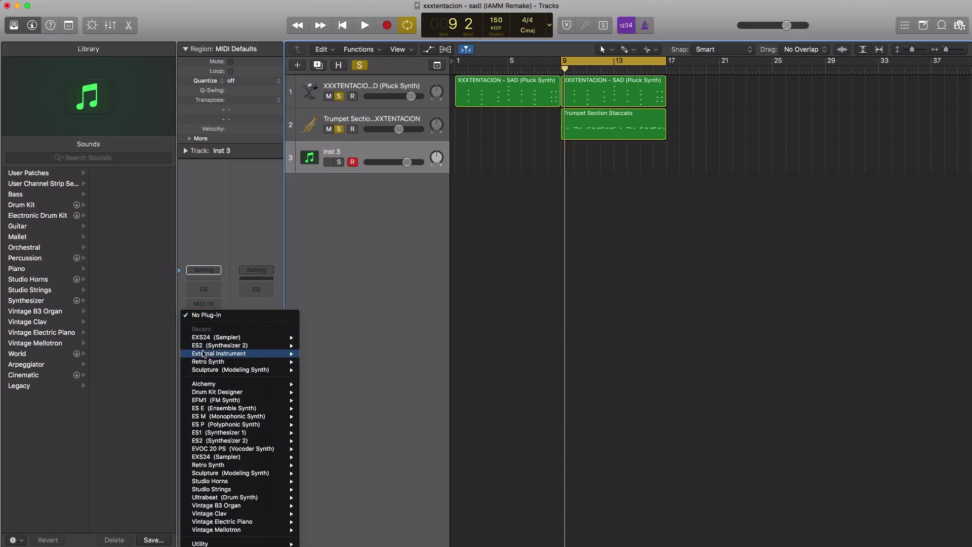
{"action": "left_click", "coordinate": [216, 337]}
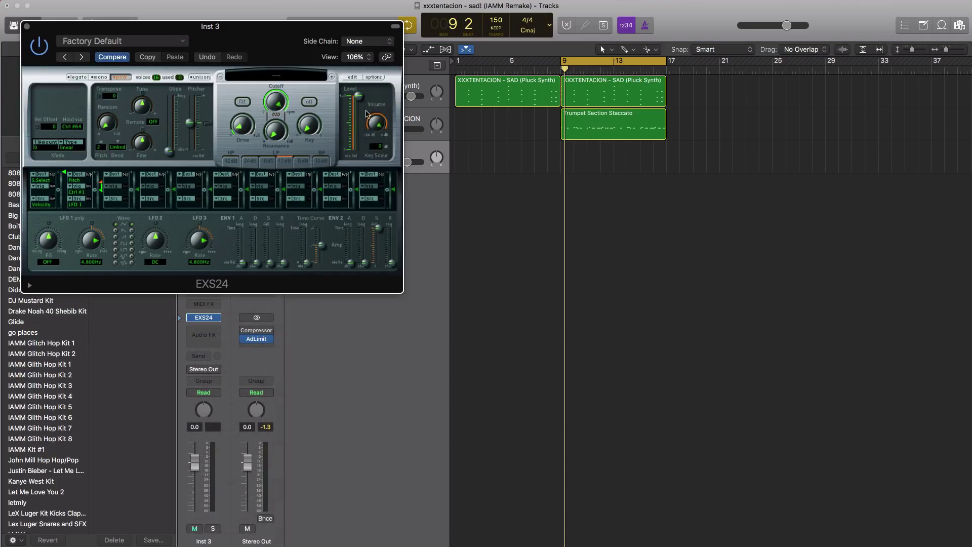
- Load the project's "sad drum kit" instrument into the EXS24 sampler and close the plug-in
{"action": "left_click", "coordinate": [270, 76]}
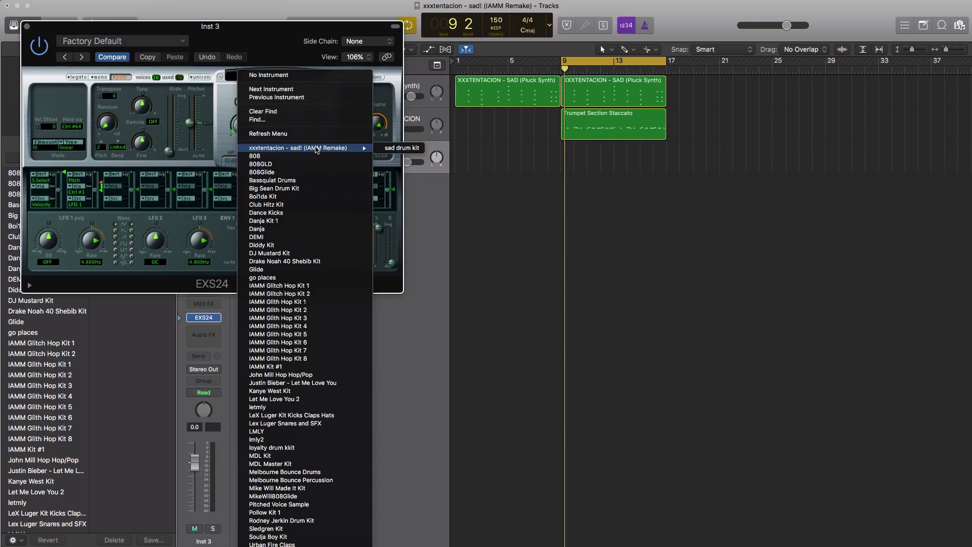
{"action": "left_click", "coordinate": [404, 148]}
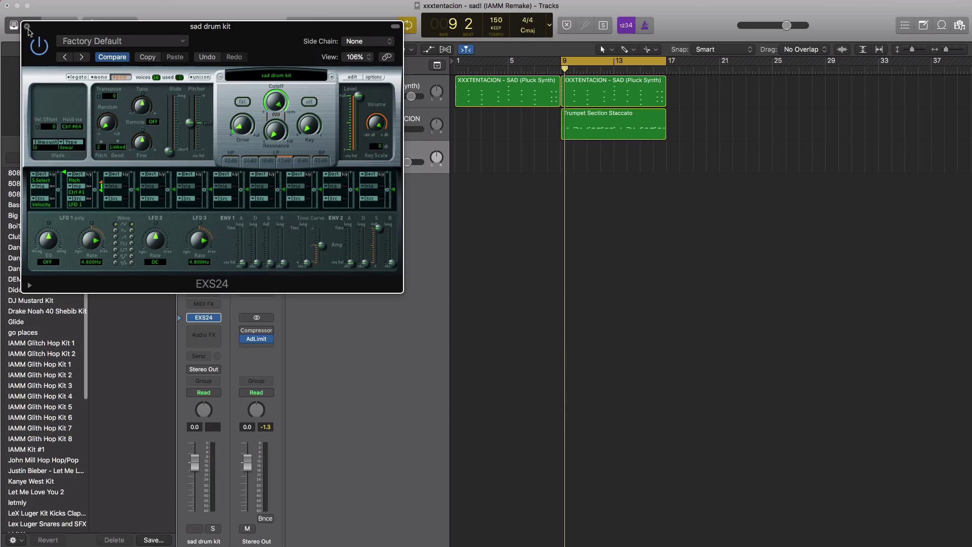
{"action": "left_click", "coordinate": [27, 27]}
- Create an empty region on the sad drum kit track from bar 9 to bar 17 and solo the track
{"action": "left_click", "coordinate": [568, 168]}
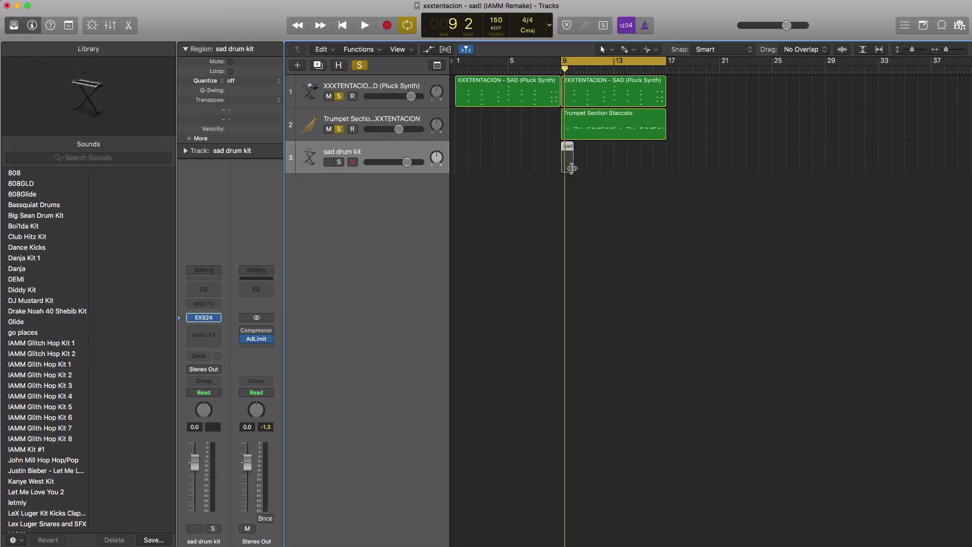
{"action": "left_click_drag", "start_coordinate": [571, 168], "coordinate": [666, 170]}
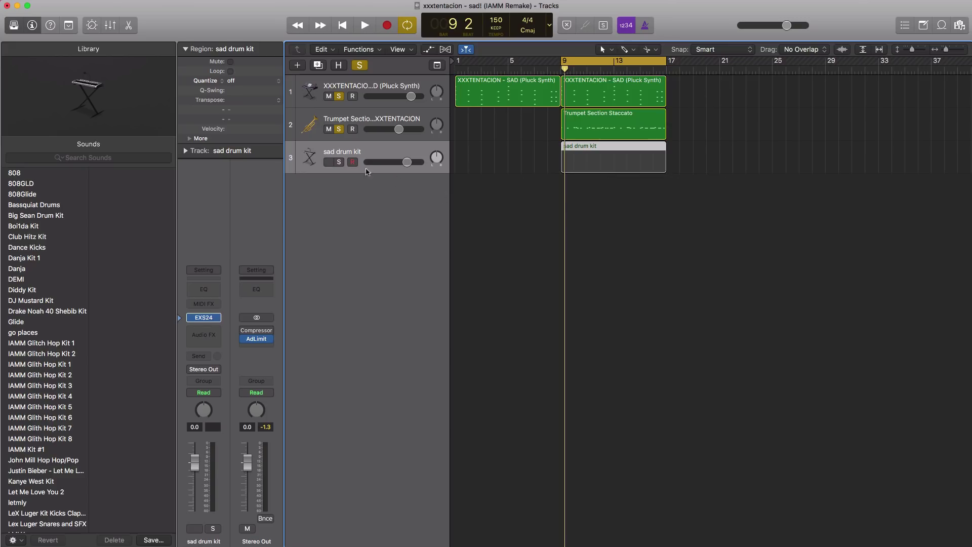
{"action": "left_click", "coordinate": [338, 164]}
- Open the Piano Roll with the Library hidden, and place a C1 note at the start of bar 9 of the drum region
{"action": "key", "text": "p"}
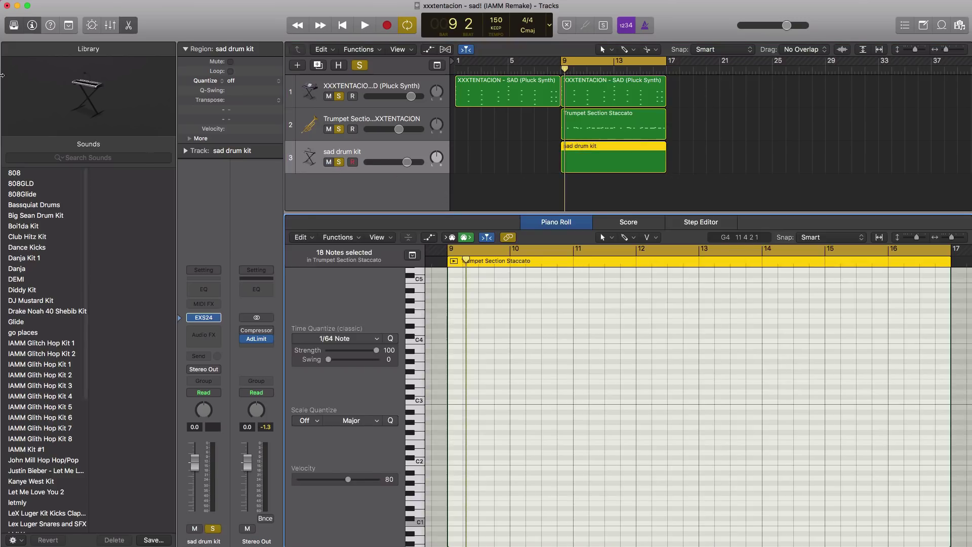
{"action": "left_click", "coordinate": [13, 24]}
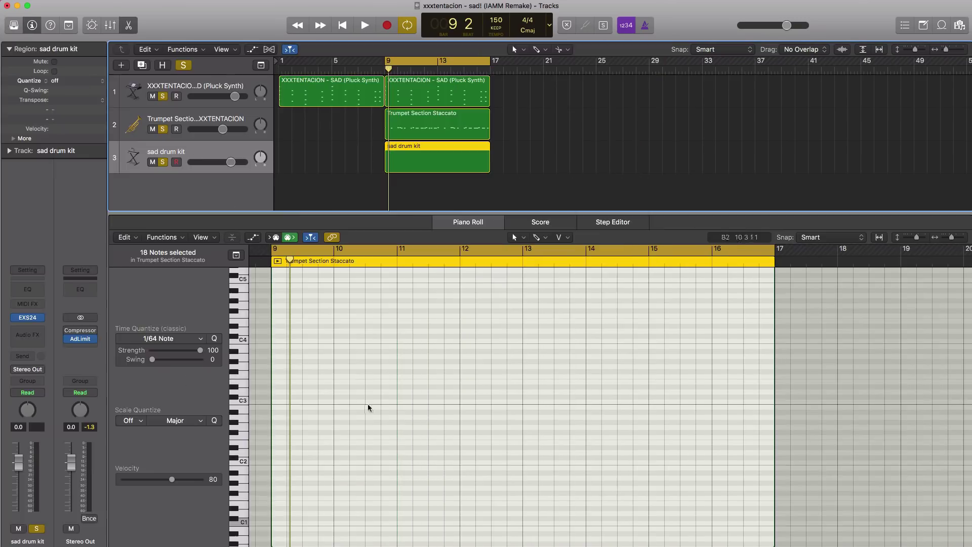
{"action": "scroll", "coordinate": [363, 400], "scroll_direction": "down", "scroll_amount": 3}
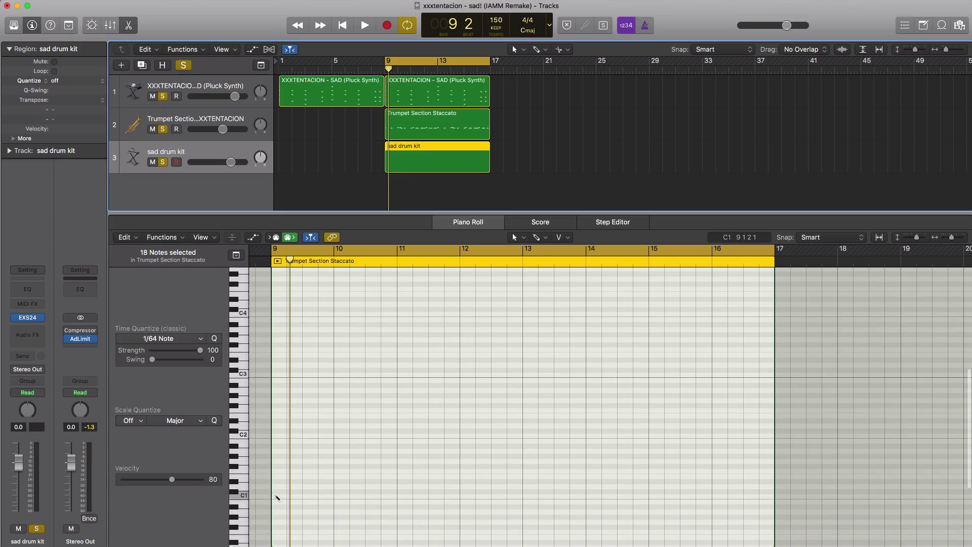
{"action": "left_click", "coordinate": [277, 497]}
{"action": "key", "text": "space"}
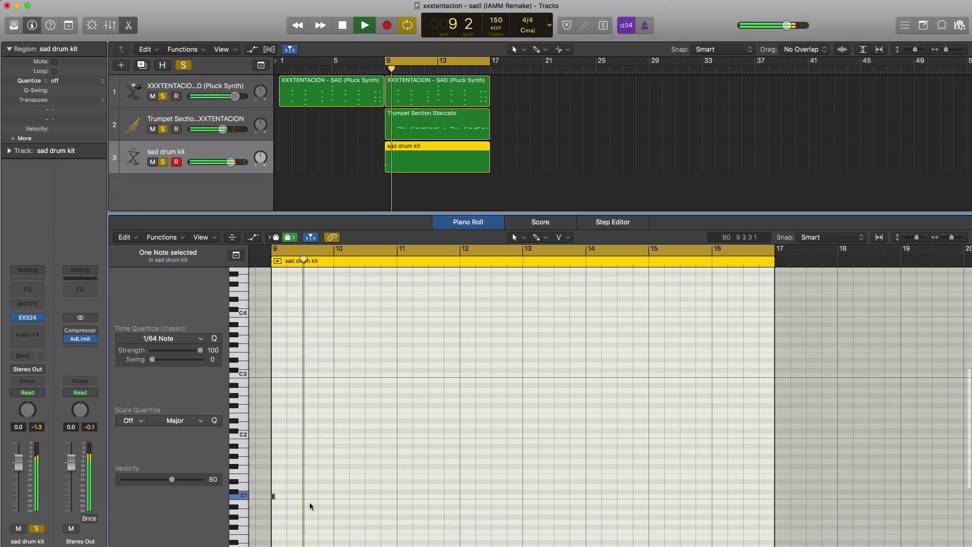
{"action": "key", "text": "space"}
- Add C1 drum notes at 9 4 3, 10 1 1, 10 4 3 and 11 1 1 while playing the loop
{"action": "left_click", "coordinate": [313, 507], "text": "ctrl+alt"}
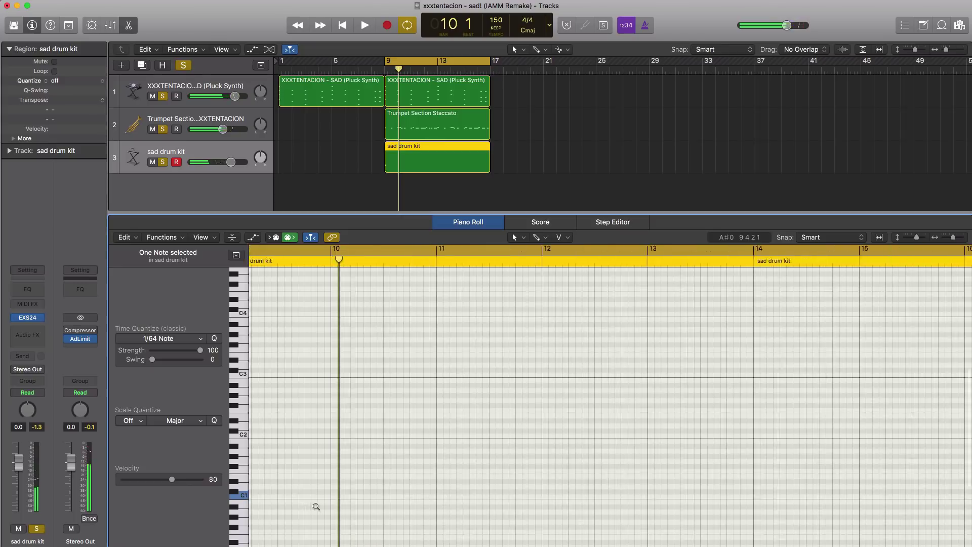
{"action": "key", "text": "space"}
{"action": "key", "text": "space"}
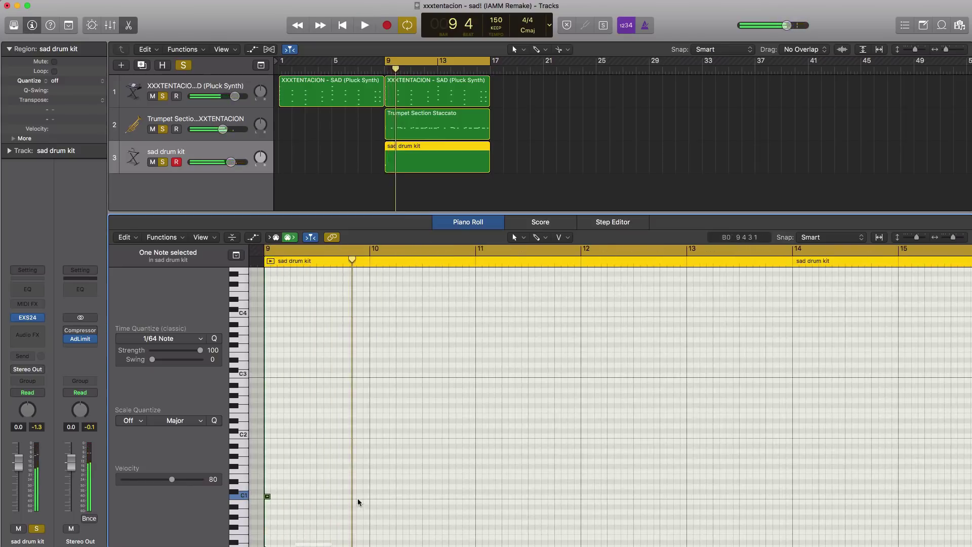
{"action": "key", "text": "space"}
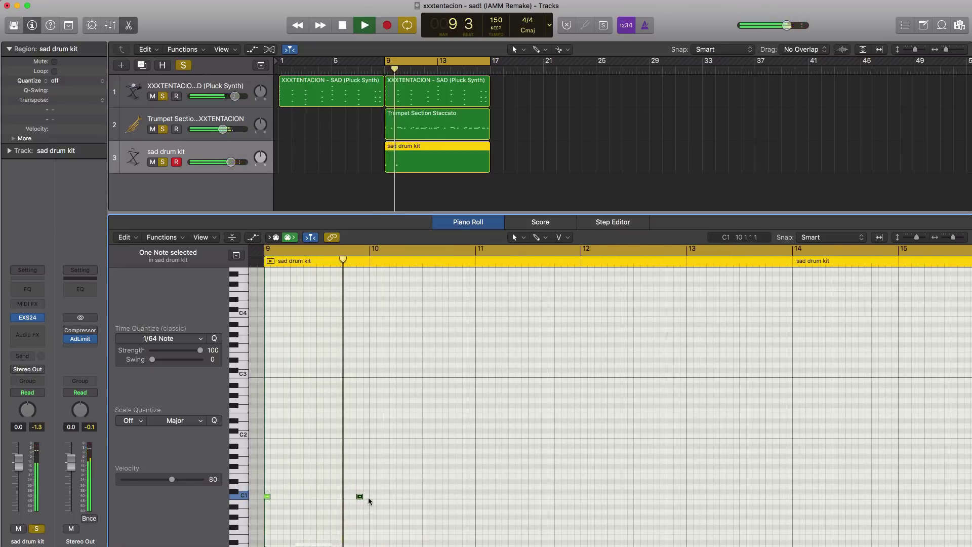
{"action": "left_click", "coordinate": [373, 497]}
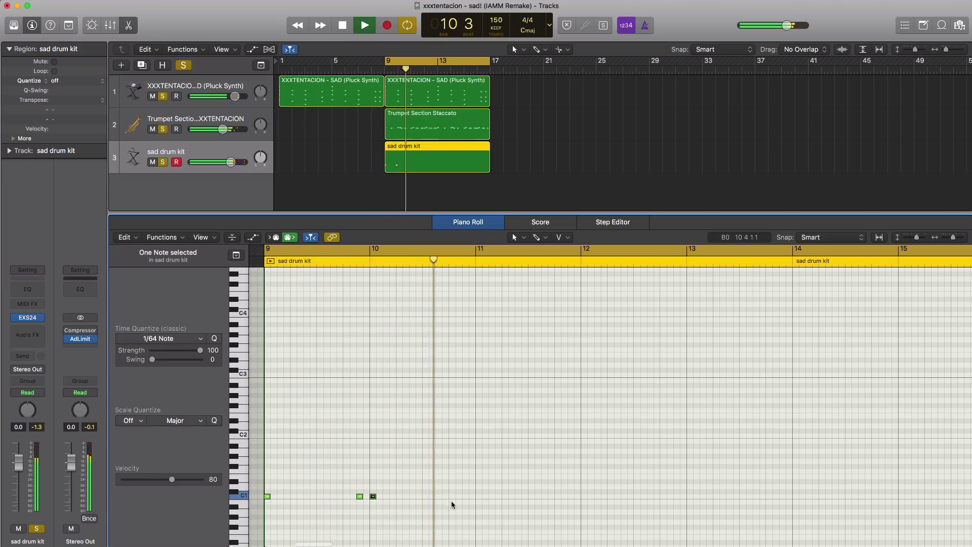
{"action": "left_click", "coordinate": [466, 497]}
{"action": "left_click", "coordinate": [479, 497]}
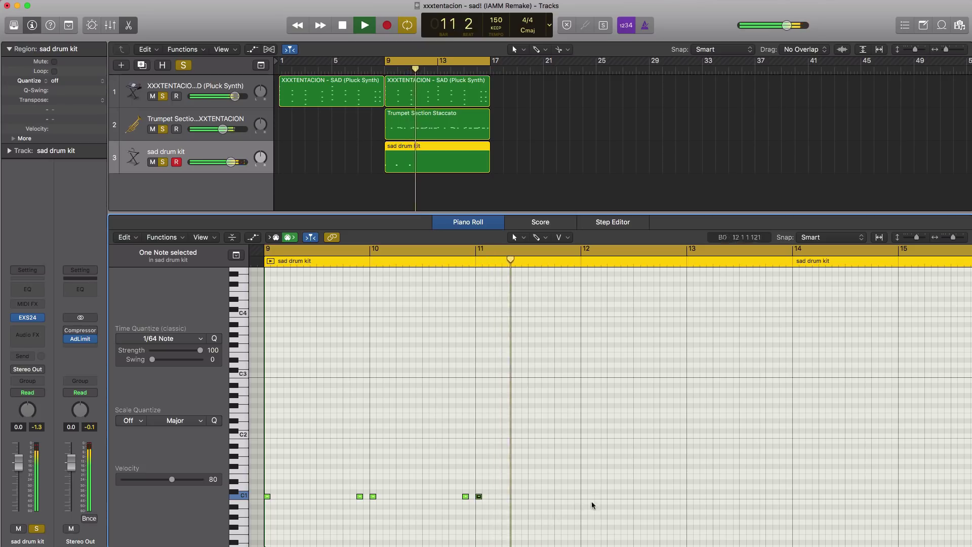
- Add C1 drum notes at 12 2 1, 12 3 3 and 12 4 3, and play the pattern back
{"action": "left_click", "coordinate": [610, 497]}
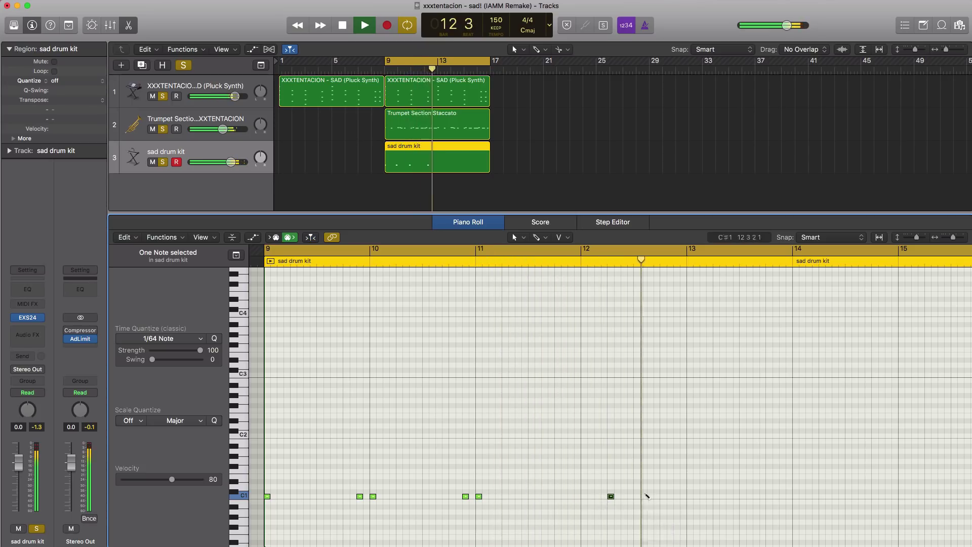
{"action": "left_click", "coordinate": [651, 497]}
{"action": "key", "text": "space"}
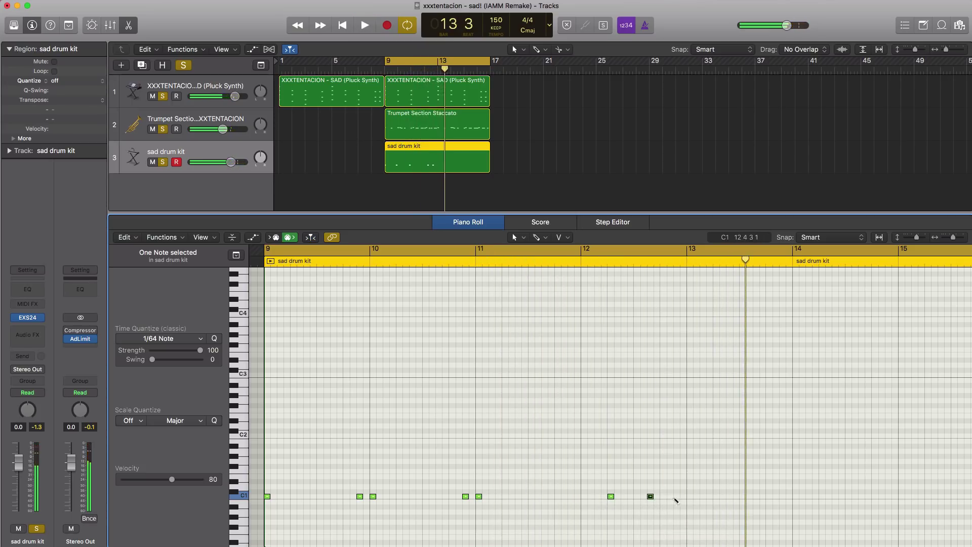
{"action": "key", "text": "space"}
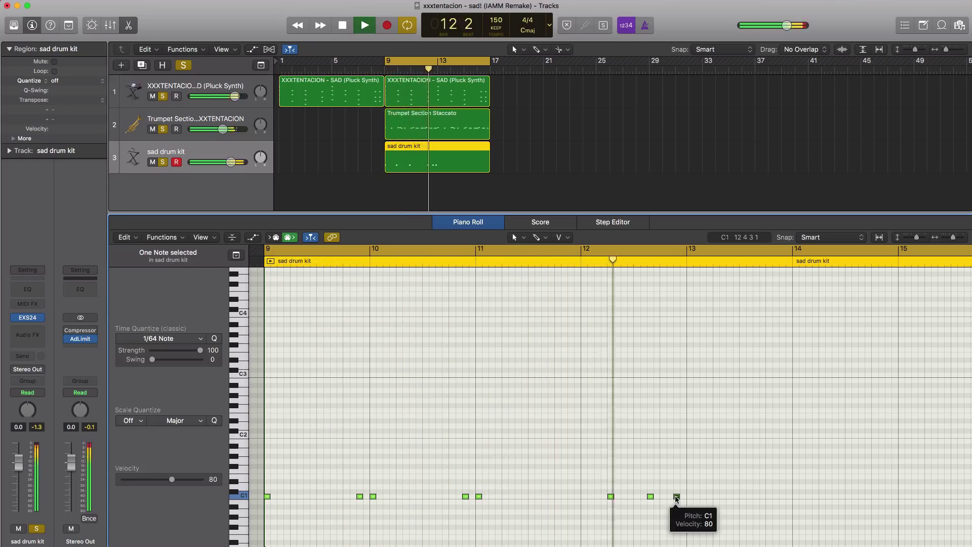
{"action": "key", "text": "space"}
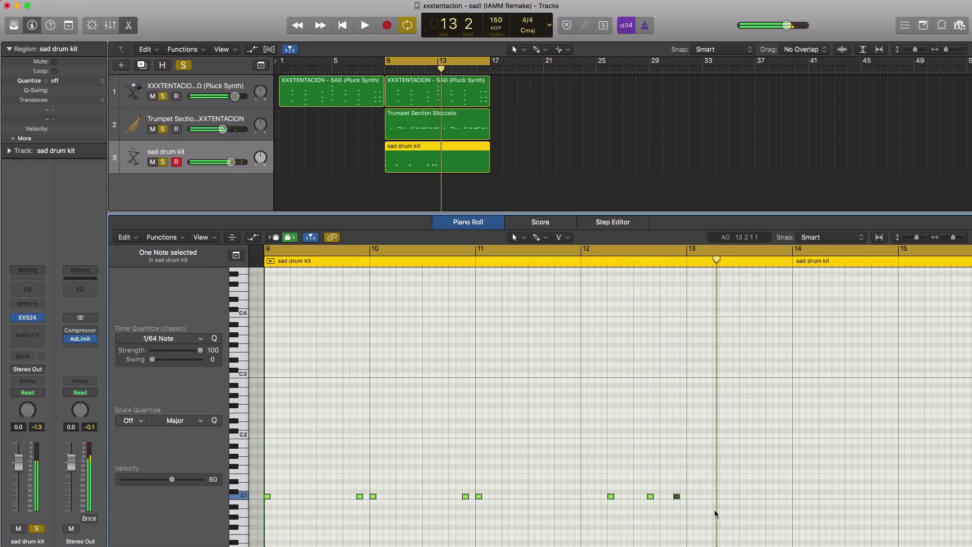
- Select all C1 notes in bars 9 to 12 and repeat them with 1 copy from bar 13
{"action": "left_click_drag", "start_coordinate": [704, 513], "coordinate": [265, 474]}
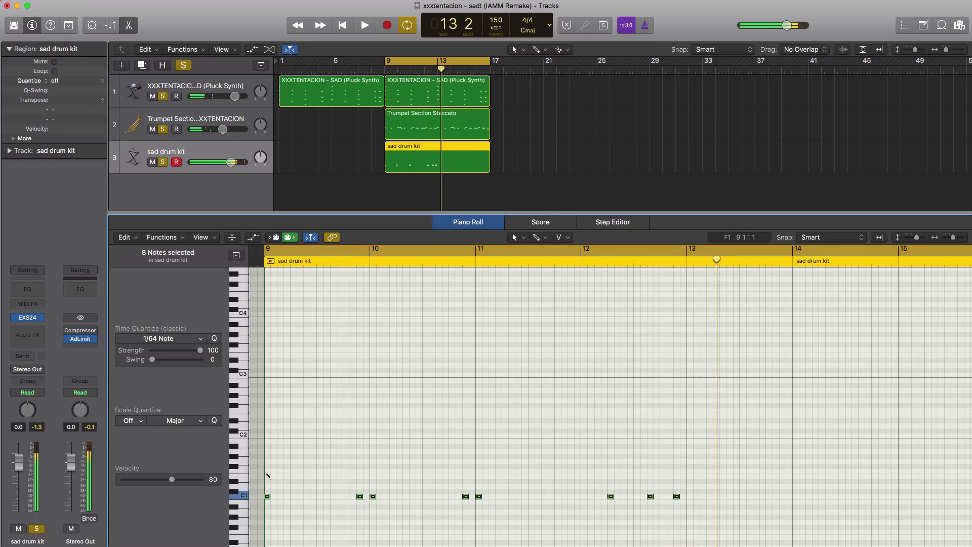
{"action": "key", "text": "super+r"}
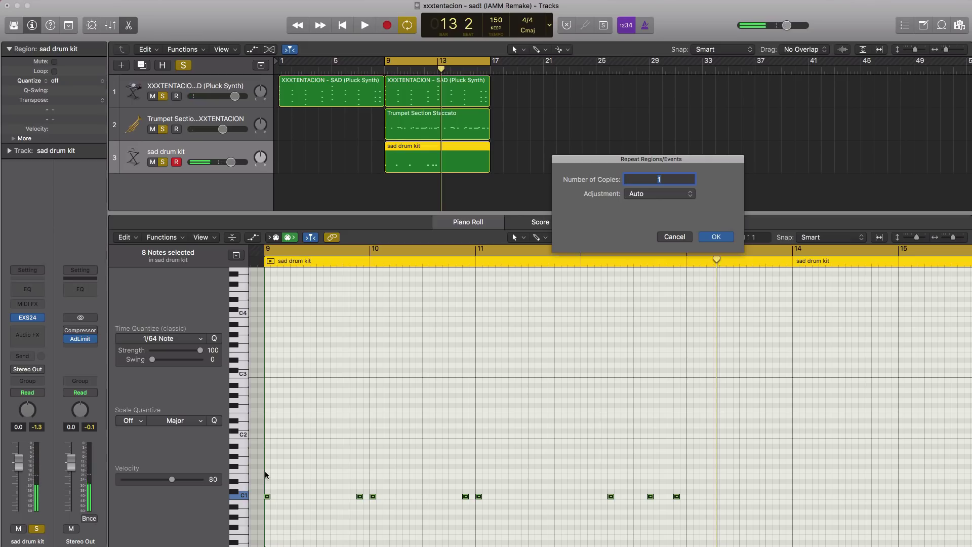
{"action": "type", "text": "1"}
{"action": "key", "text": "Return"}
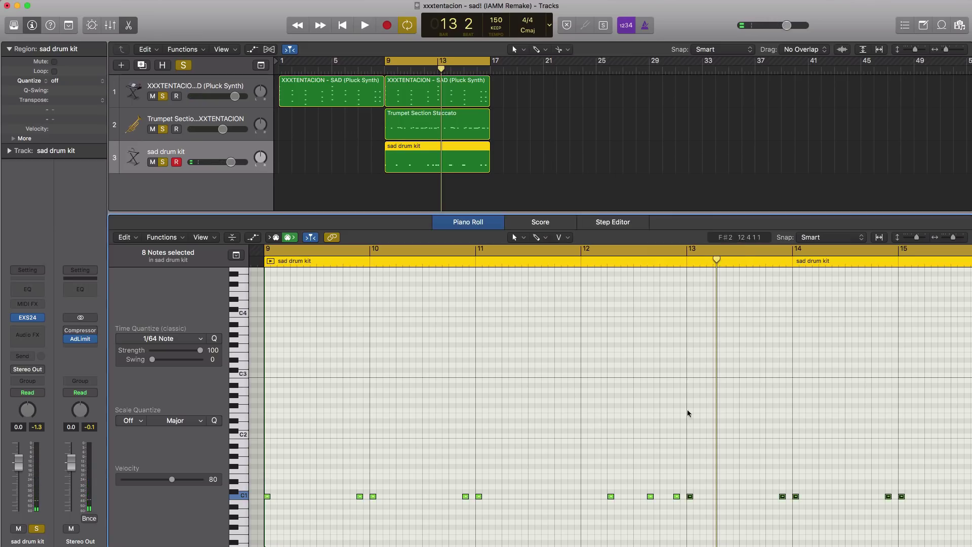
{"action": "left_click", "coordinate": [515, 385], "text": "ctrl+alt"}
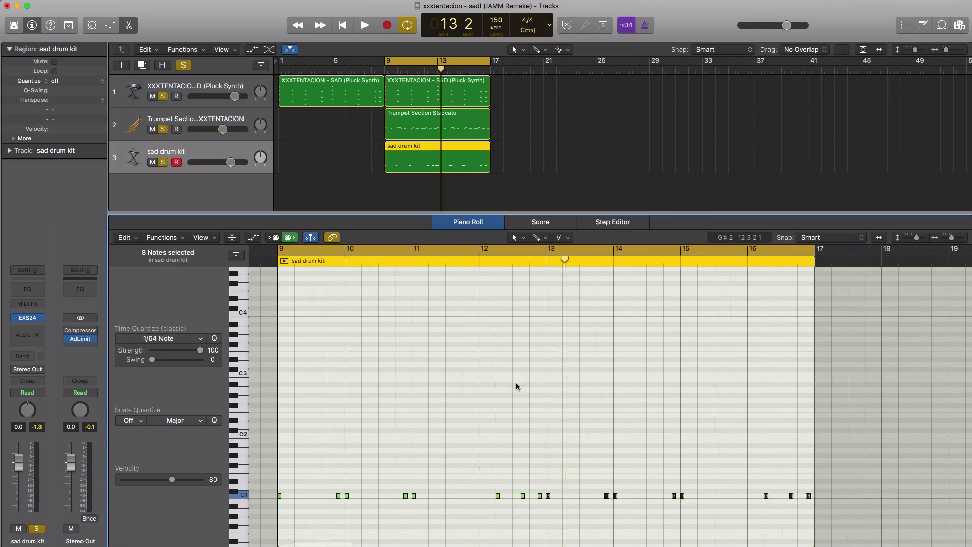
- Raise the sad drum kit track's volume to 2.6 dB while the loop plays
{"action": "key", "text": "space"}
{"action": "left_click_drag", "start_coordinate": [231, 162], "coordinate": [237, 162]}
{"action": "key", "text": "space"}
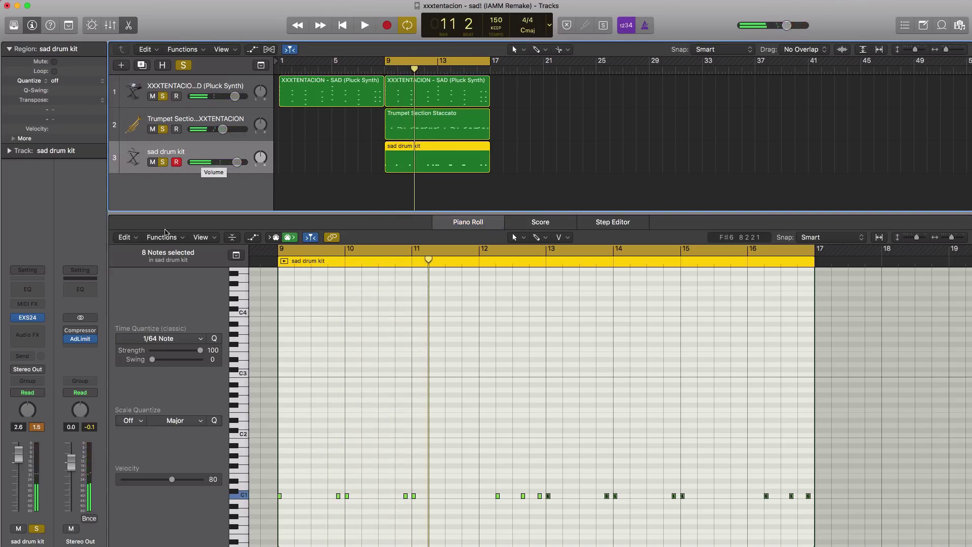
- Add Space Designer reverb to the sad drum kit track and load the large outdoor preset 02.5s Medium Tunnel
{"action": "left_click", "coordinate": [35, 334]}
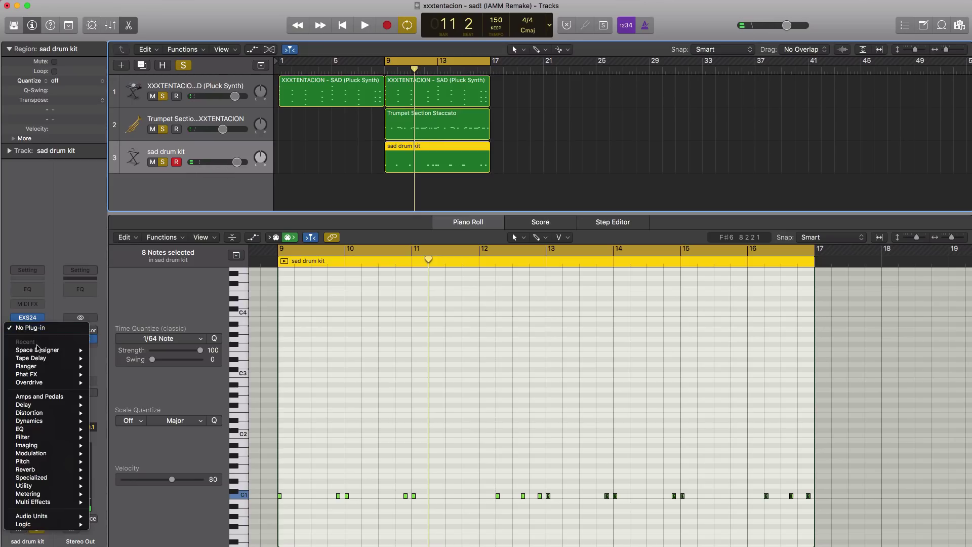
{"action": "mouse_move", "coordinate": [38, 350]}
{"action": "left_click", "coordinate": [97, 351]}
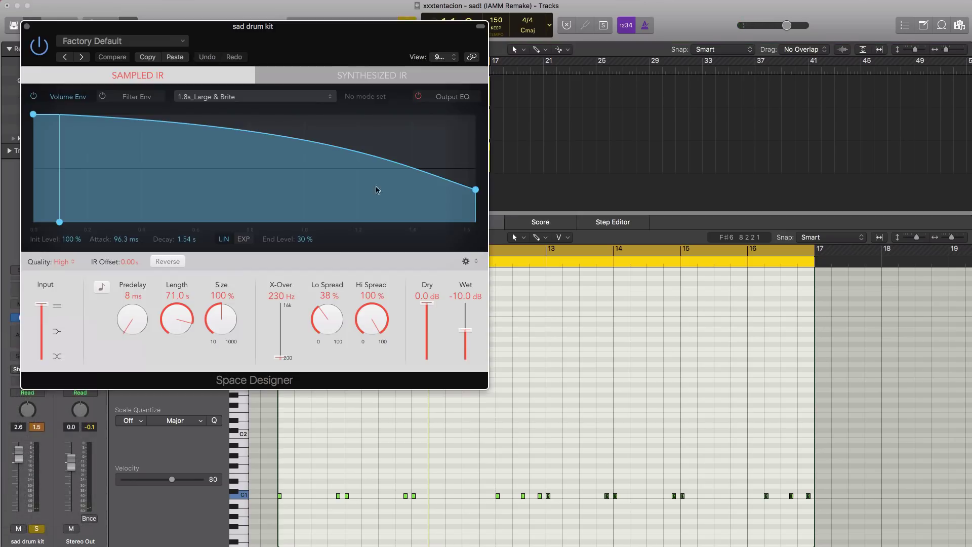
{"action": "left_click_drag", "start_coordinate": [455, 55], "coordinate": [471, 56]}
{"action": "left_click", "coordinate": [276, 44]}
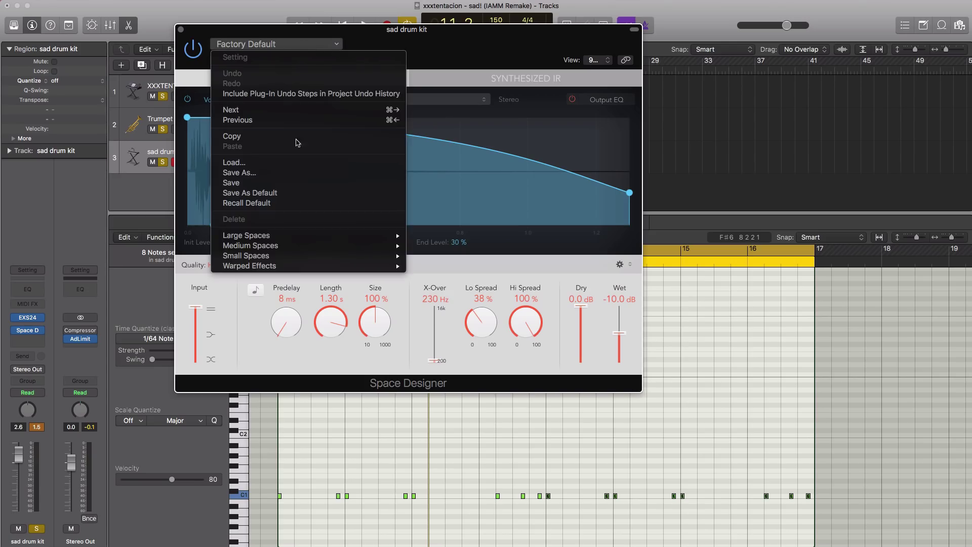
{"action": "mouse_move", "coordinate": [301, 239]}
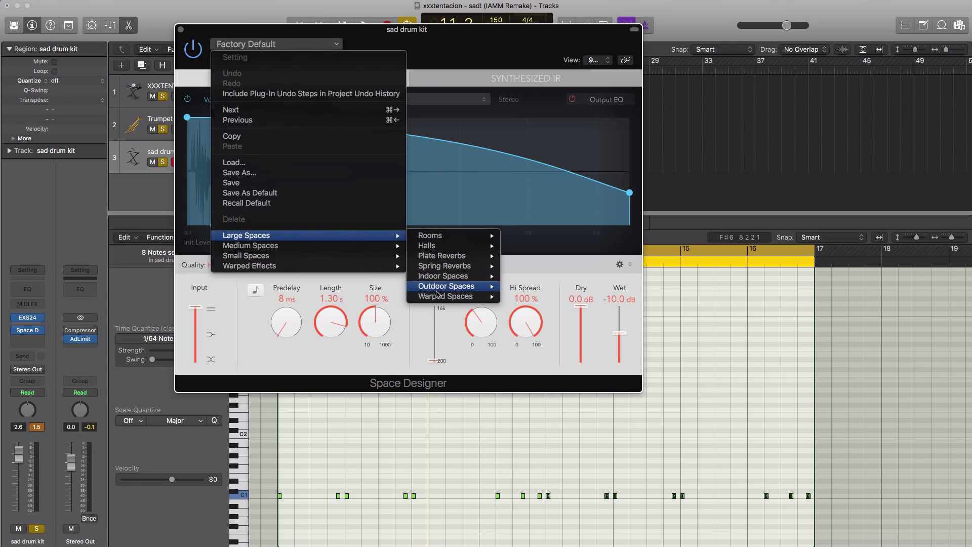
{"action": "mouse_move", "coordinate": [439, 293]}
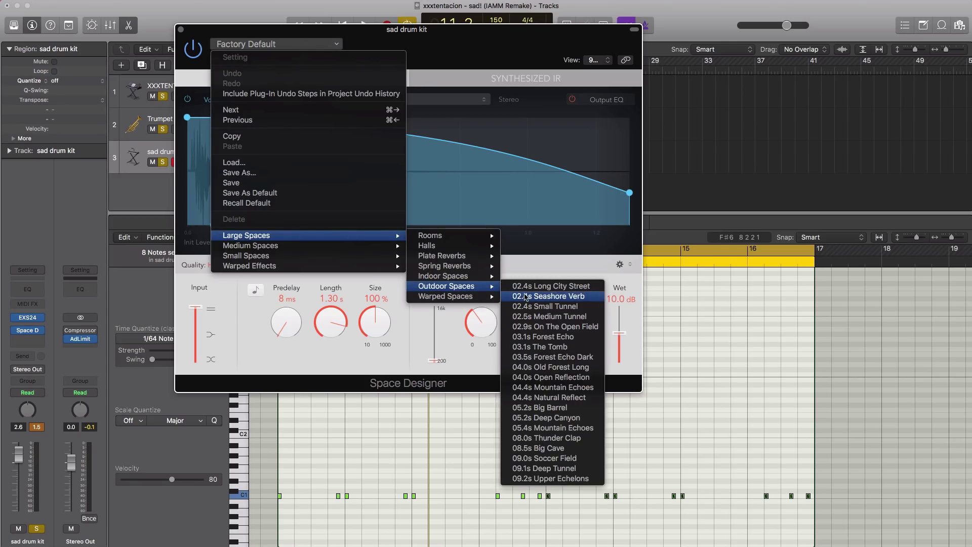
{"action": "left_click", "coordinate": [547, 317]}
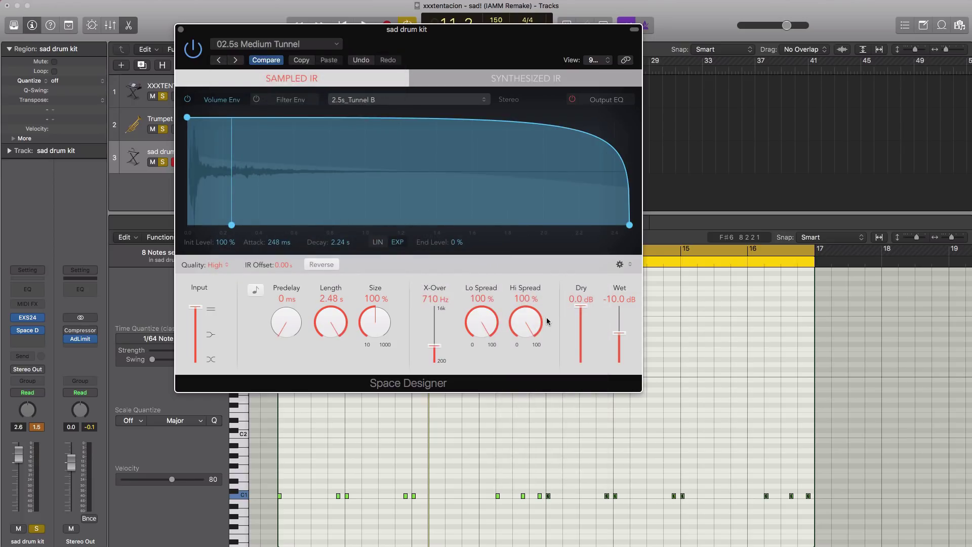
- While the loop plays, lower the reverb's wet level to -15.0 dB, close the plug-in, and set the drum track's volume to 2.8 dB
{"action": "key", "text": "space"}
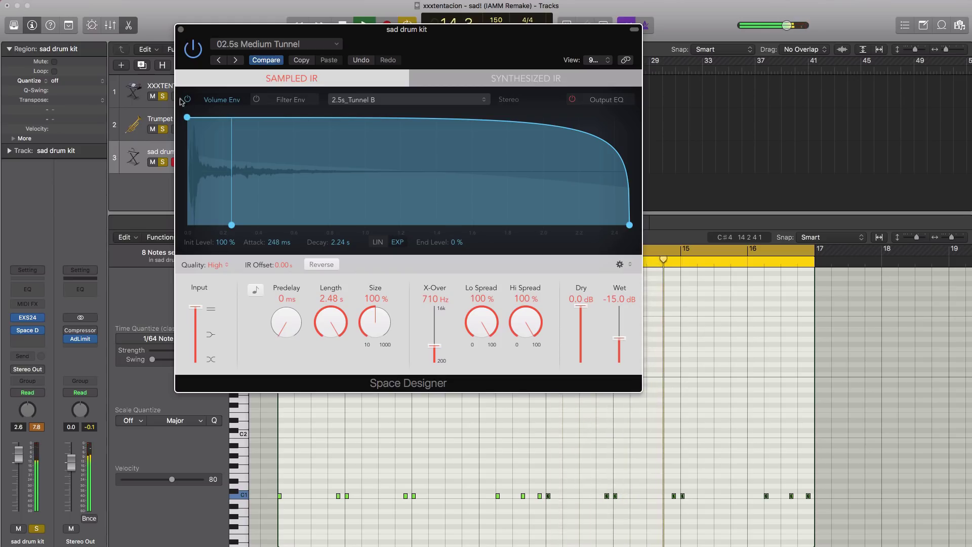
{"action": "left_click", "coordinate": [181, 29]}
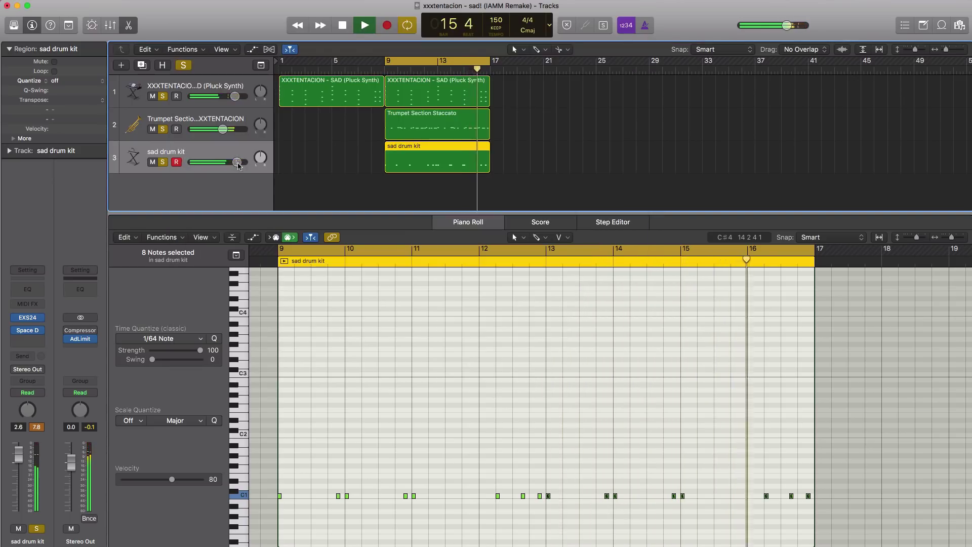
{"action": "left_click_drag", "start_coordinate": [238, 162], "coordinate": [238, 162]}
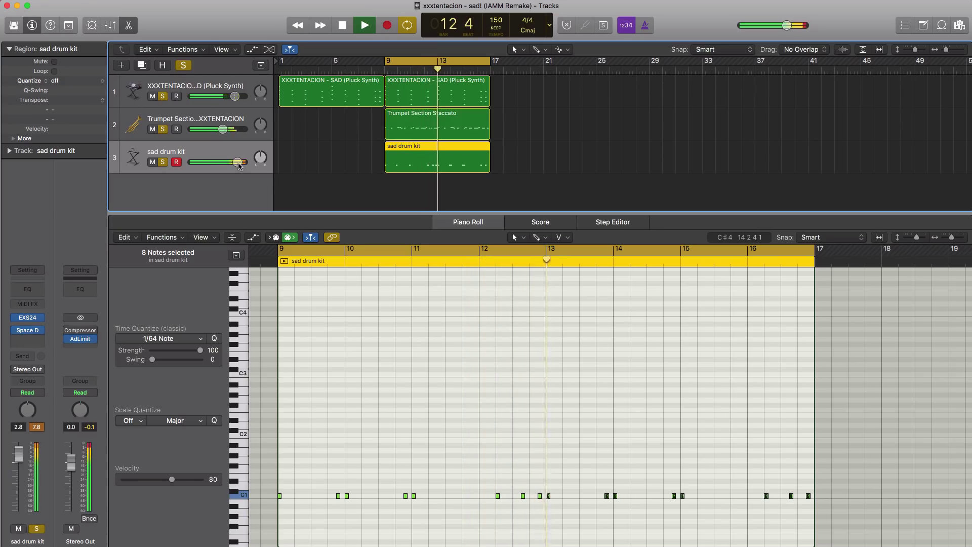
{"action": "key", "text": "space"}
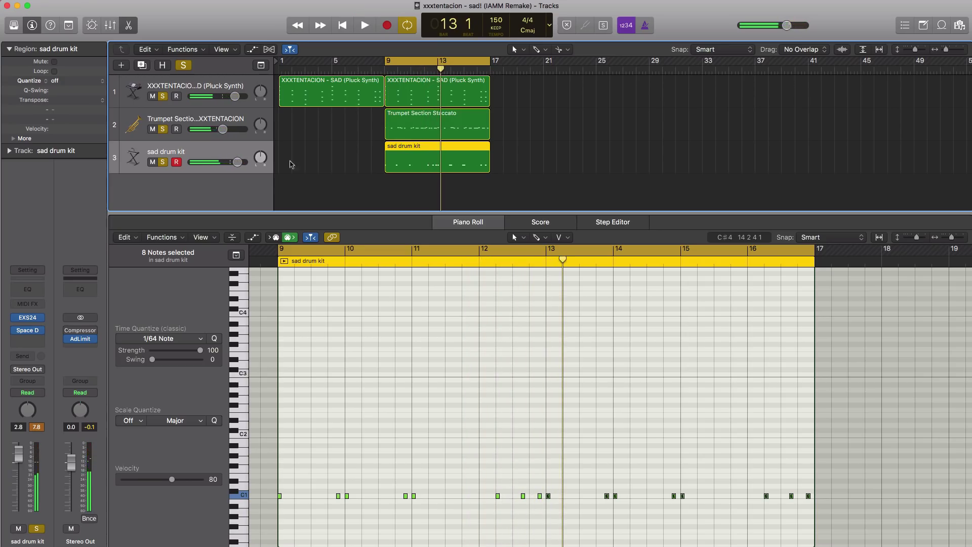
- Close the Piano Roll, copy the three tracks' bar 9 regions to bar 17, and move the cycle range to bars 17 to 25
{"action": "left_click_drag", "start_coordinate": [504, 168], "coordinate": [512, 178]}
{"action": "left_click", "coordinate": [512, 178], "text": "ctrl+alt"}
{"action": "key", "text": "x"}
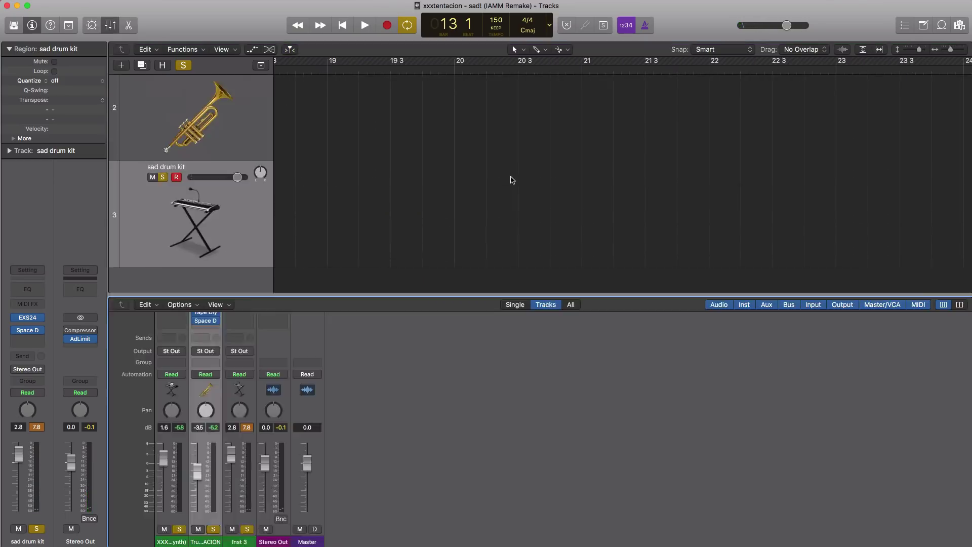
{"action": "key", "text": "x"}
{"action": "key", "text": "z"}
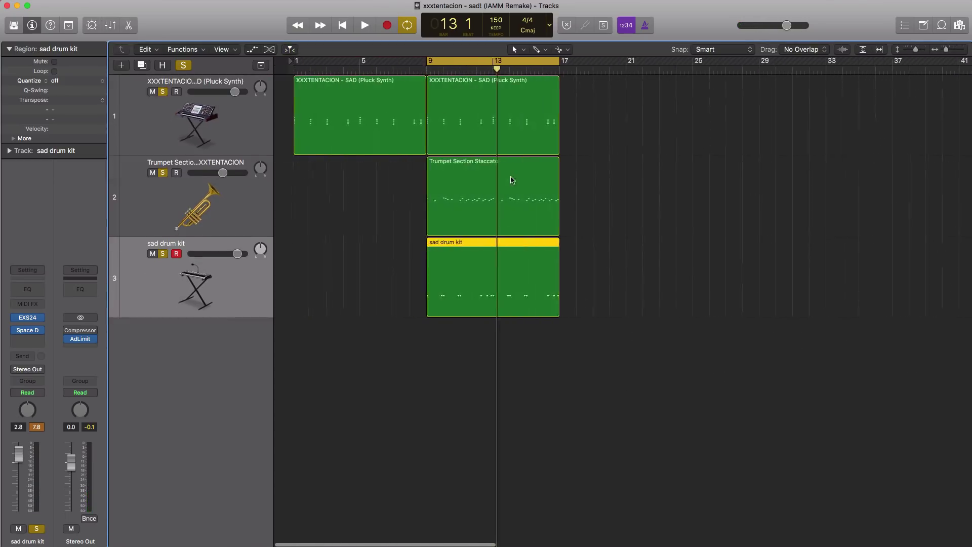
{"action": "left_click_drag", "start_coordinate": [607, 355], "coordinate": [598, 128]}
{"action": "left_click_drag", "start_coordinate": [525, 62], "coordinate": [658, 62]}
- Duplicate the sad drum kit track and create an empty region on the new track from bar 17 to bar 25
{"action": "left_click", "coordinate": [213, 282]}
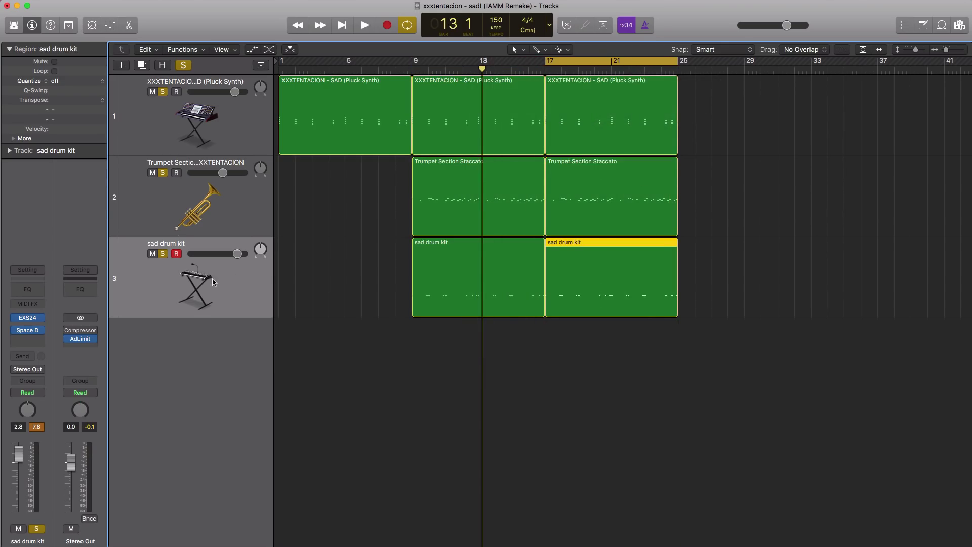
{"action": "left_click", "coordinate": [144, 67]}
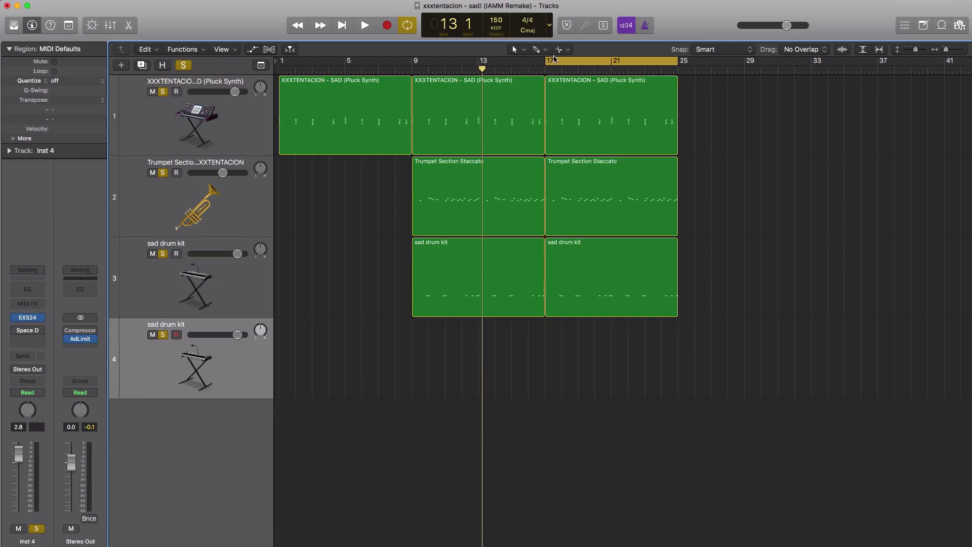
{"action": "left_click_drag", "start_coordinate": [561, 371], "coordinate": [680, 369]}
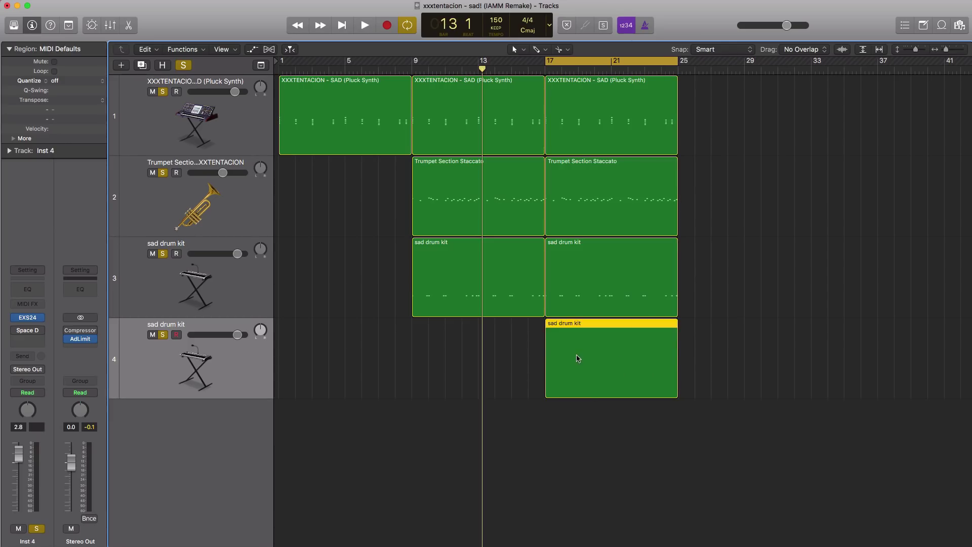
- Open the new drum region in the Piano Roll and place C#1 notes on beat 3 of bars 17 and 18
{"action": "double_click", "coordinate": [579, 359]}
{"action": "scroll", "coordinate": [460, 431], "scroll_direction": "down", "scroll_amount": 3}
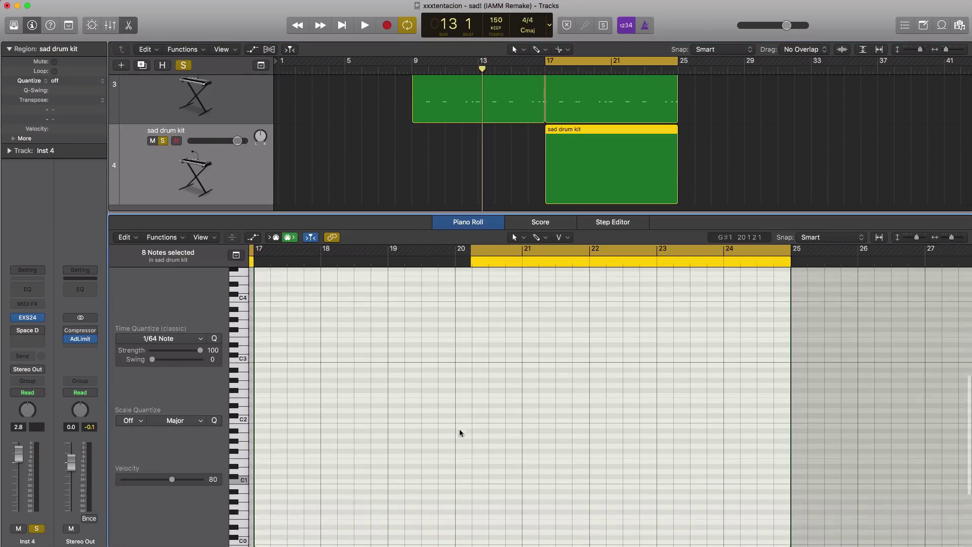
{"action": "scroll", "coordinate": [377, 462], "scroll_direction": "down", "scroll_amount": 1}
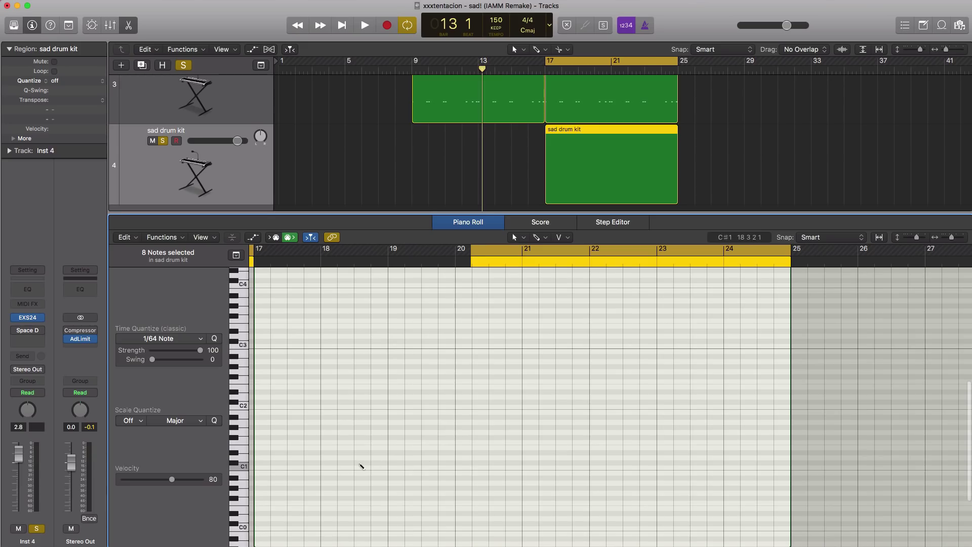
{"action": "left_click", "coordinate": [358, 466]}
{"action": "scroll", "coordinate": [364, 466], "scroll_direction": "left", "scroll_amount": 3}
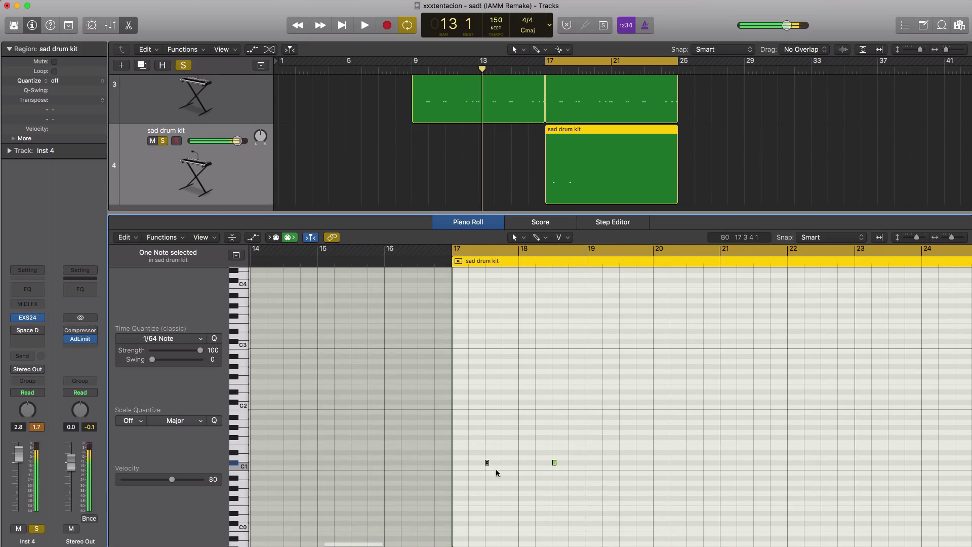
- Set the fourth track's volume to 0.0 dB during playback and delete the C#1 note in bar 18
{"action": "key", "text": "space"}
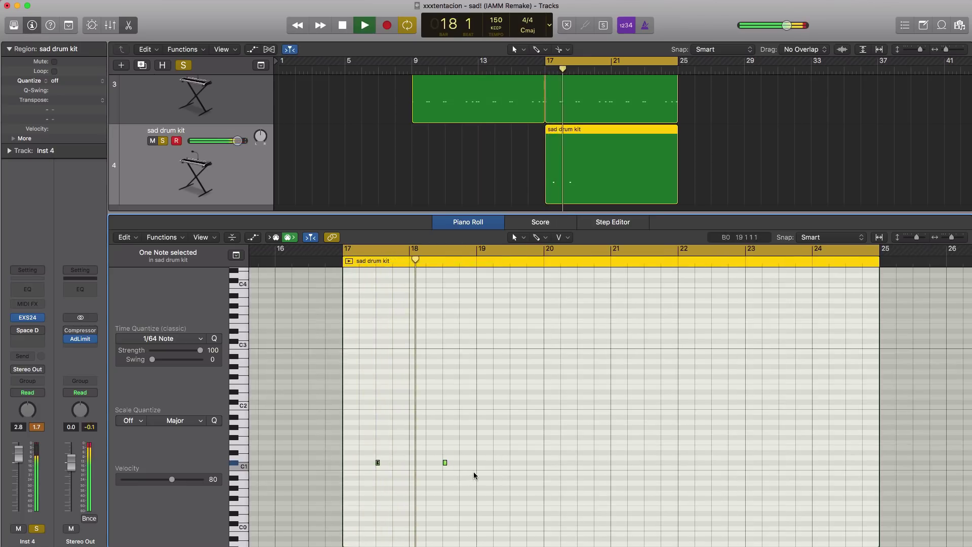
{"action": "left_click_drag", "start_coordinate": [238, 140], "coordinate": [230, 141]}
{"action": "left_click", "coordinate": [446, 463]}
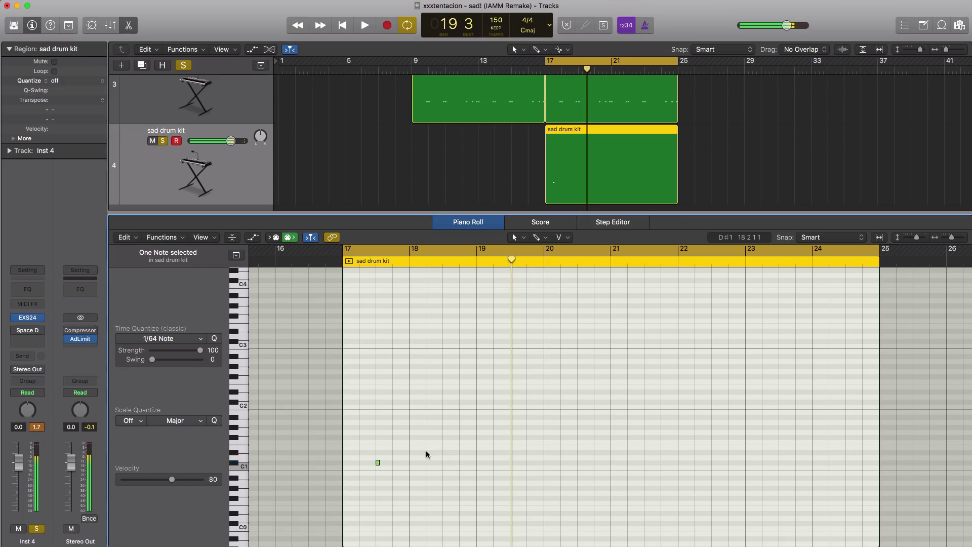
- Try to repeat the bar 17 C#1 note with 7 copies using the Auto adjustment
{"action": "scroll", "coordinate": [413, 506], "scroll_direction": "right", "scroll_amount": 1}
{"action": "left_click_drag", "start_coordinate": [387, 498], "coordinate": [360, 450]}
{"action": "key", "text": "super+r"}
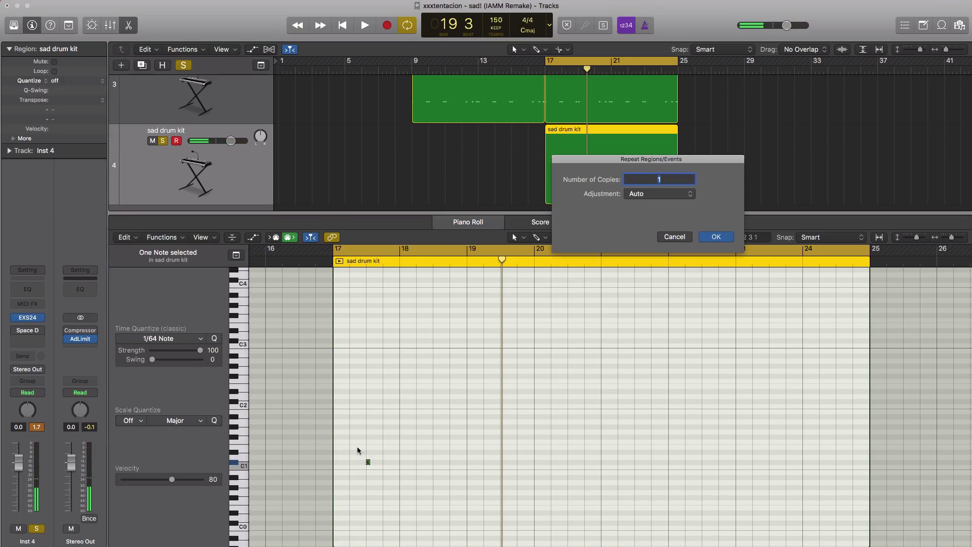
{"action": "key", "text": "Return"}
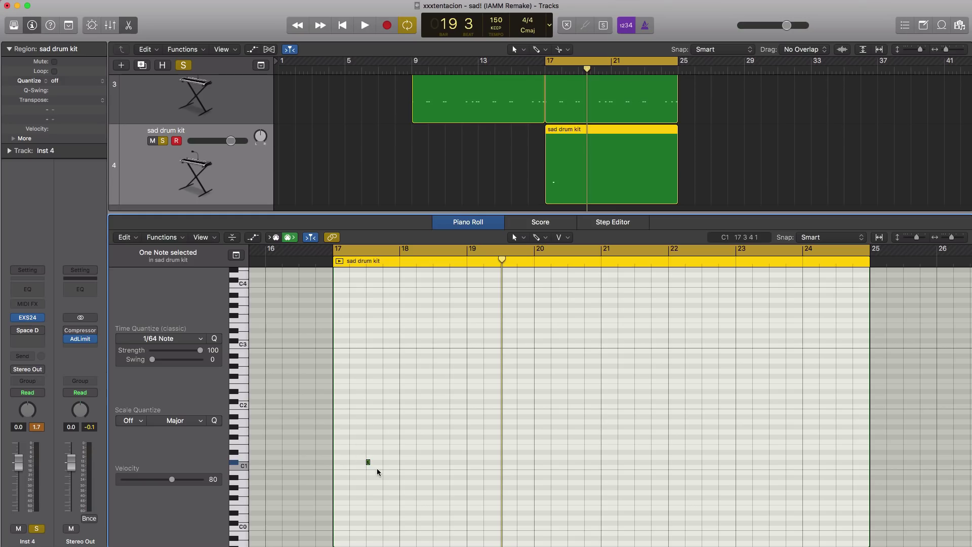
- Repeat the C#1 note with 7 copies spaced one bar apart, filling bars 18 to 24
{"action": "key", "text": "super+r"}
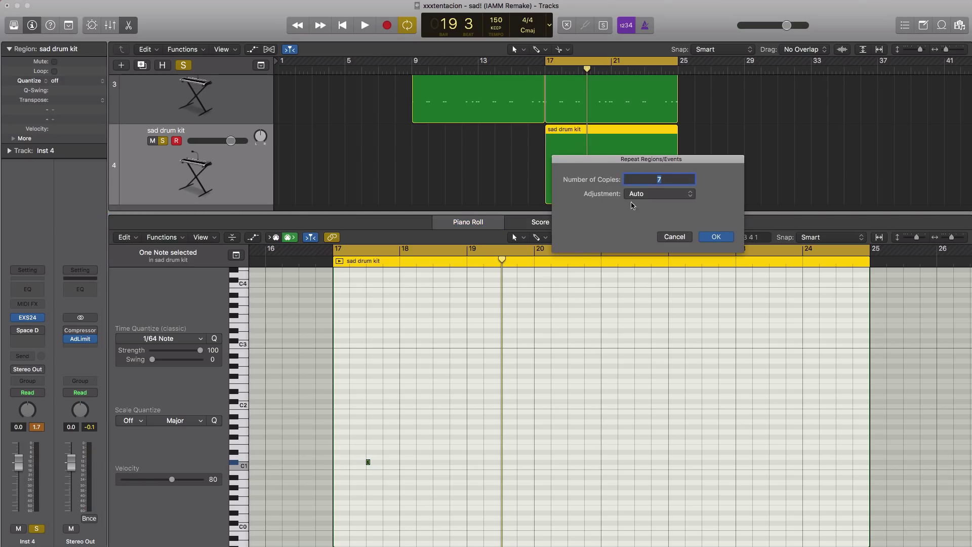
{"action": "left_click", "coordinate": [650, 195]}
{"action": "left_click", "coordinate": [650, 216]}
{"action": "key", "text": "Return"}
- Play the pattern back and lower the fourth track's volume to -3.1 dB
{"action": "key", "text": "space"}
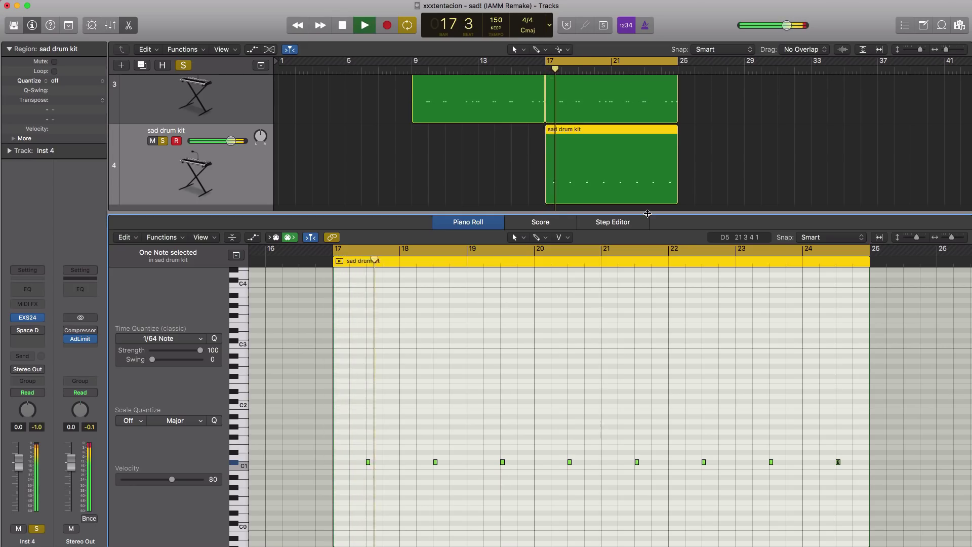
{"action": "left_click_drag", "start_coordinate": [230, 141], "coordinate": [223, 141]}
{"action": "left_click", "coordinate": [223, 141]}
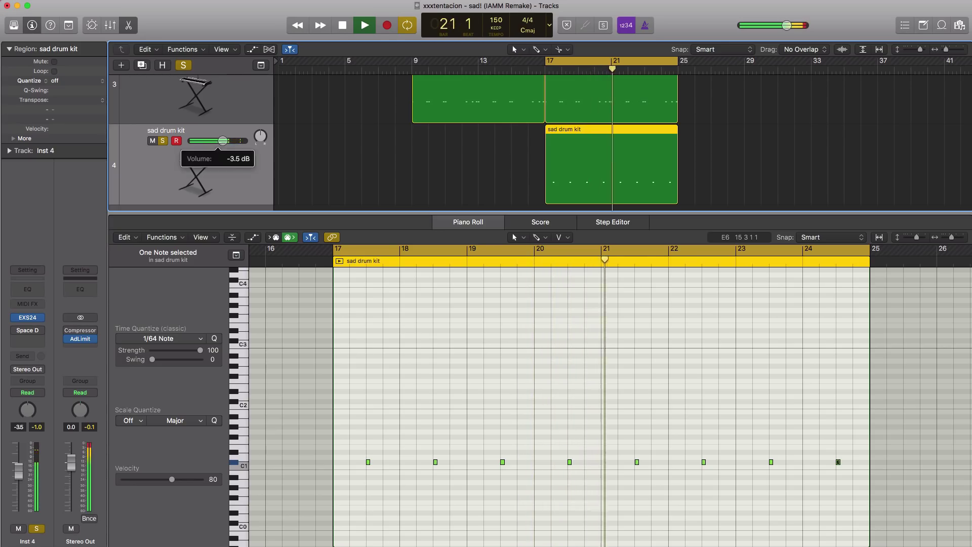
{"action": "left_click", "coordinate": [222, 141]}
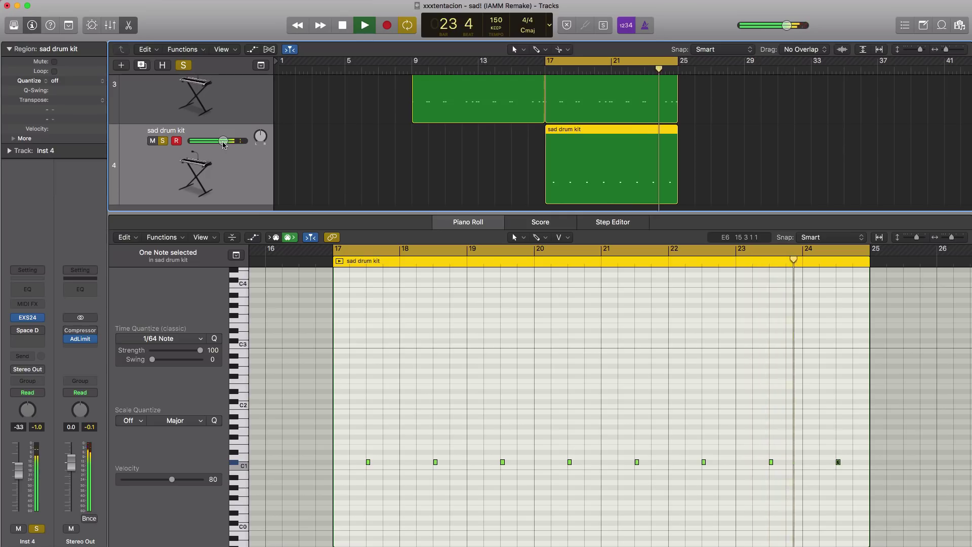
{"action": "left_click_drag", "start_coordinate": [223, 141], "coordinate": [224, 142]}
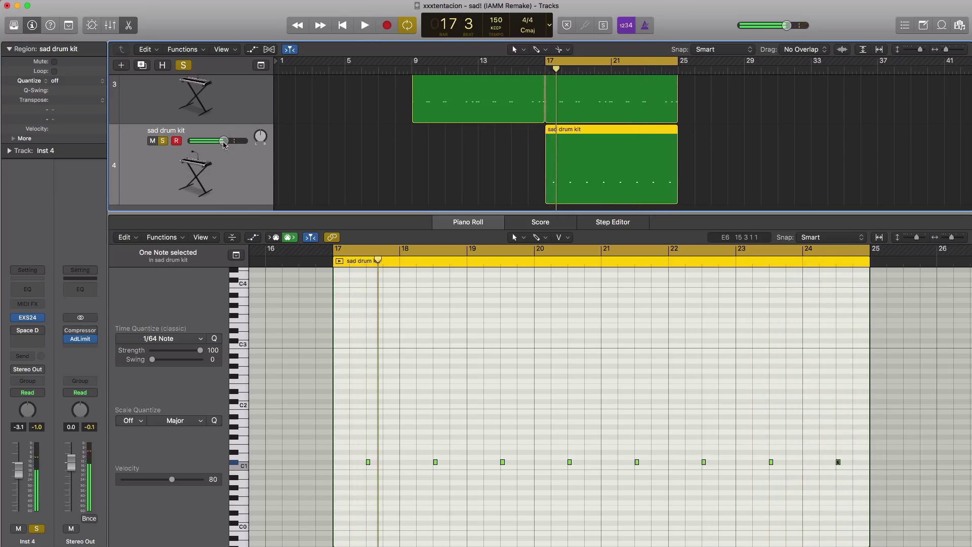
- Duplicate the fourth track and create a region on the resulting fifth track spanning bars 17 to 25
{"action": "left_click", "coordinate": [144, 67]}
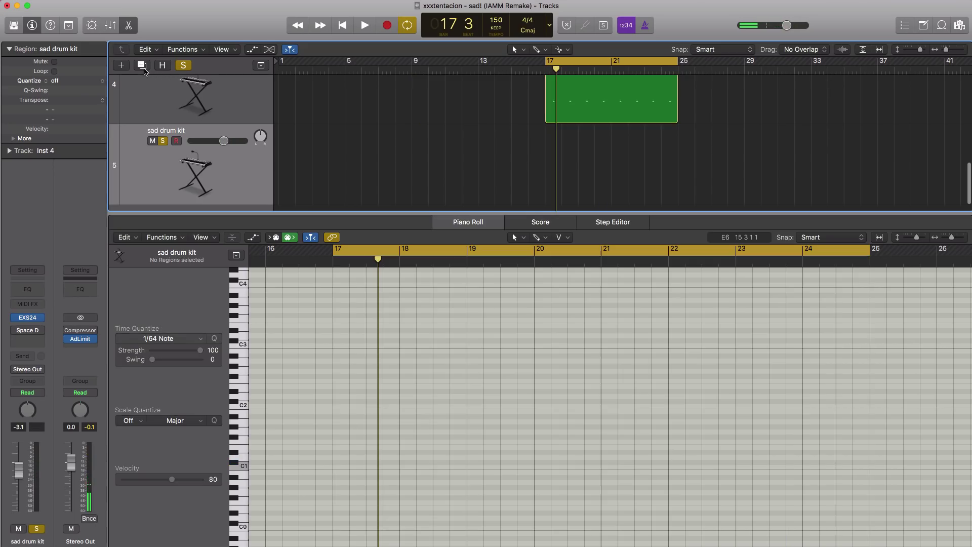
{"action": "left_click", "coordinate": [549, 167]}
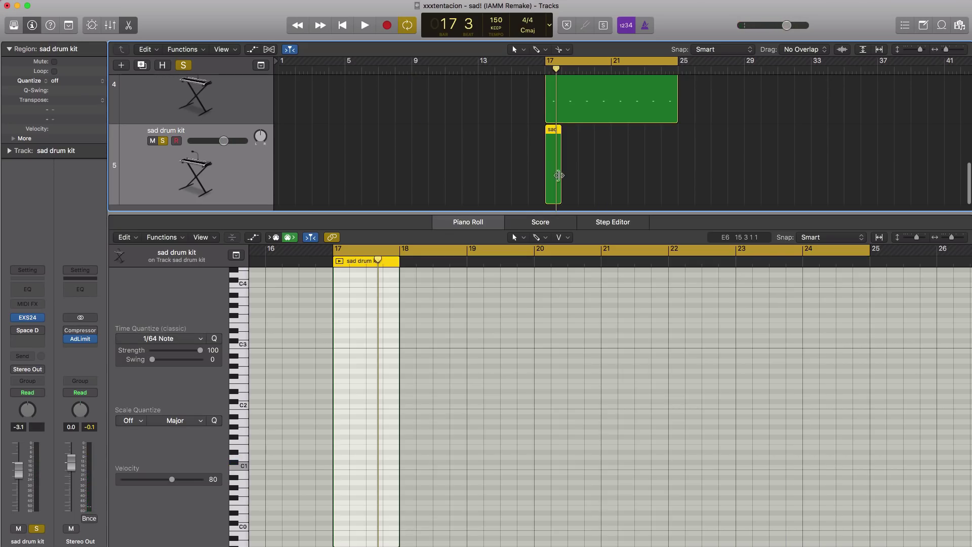
{"action": "left_click_drag", "start_coordinate": [559, 176], "coordinate": [678, 175]}
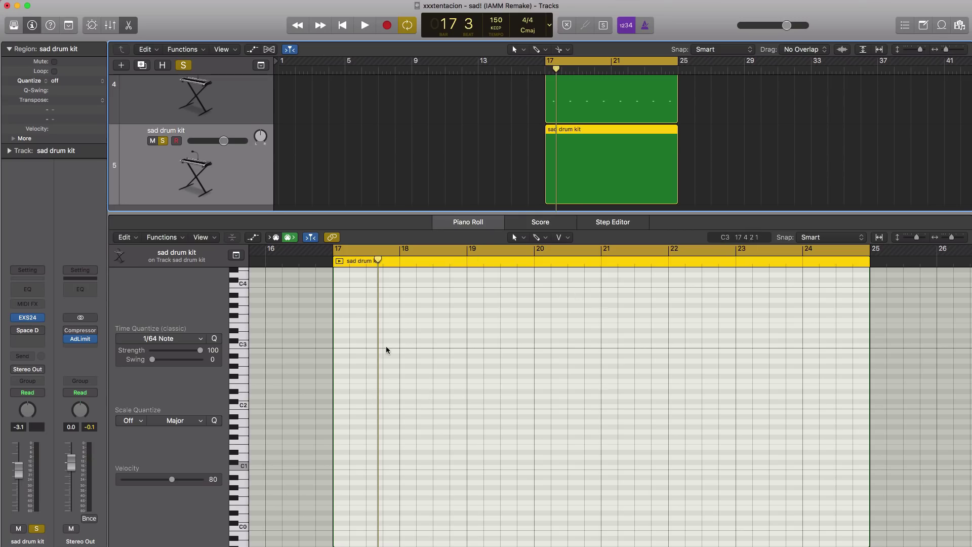
- Place four C2 notes an eighth note apart across the first two beats of bar 17 on the fifth track, checking them in playback
{"action": "scroll", "coordinate": [386, 348], "scroll_direction": "down", "scroll_amount": 2}
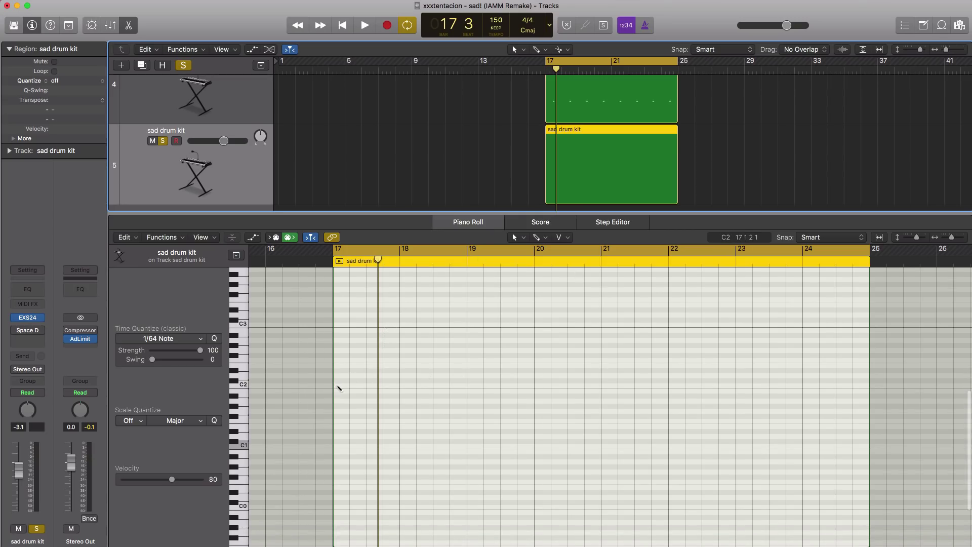
{"action": "left_click", "coordinate": [339, 386]}
{"action": "scroll", "coordinate": [339, 385], "scroll_direction": "up", "scroll_amount": 3}
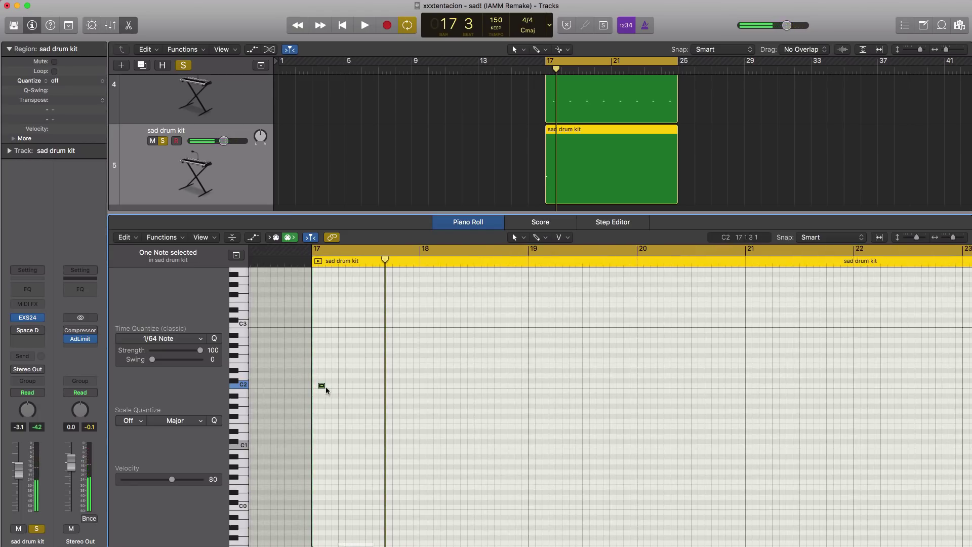
{"action": "left_click_drag", "start_coordinate": [326, 387], "coordinate": [315, 387]}
{"action": "key", "text": "space"}
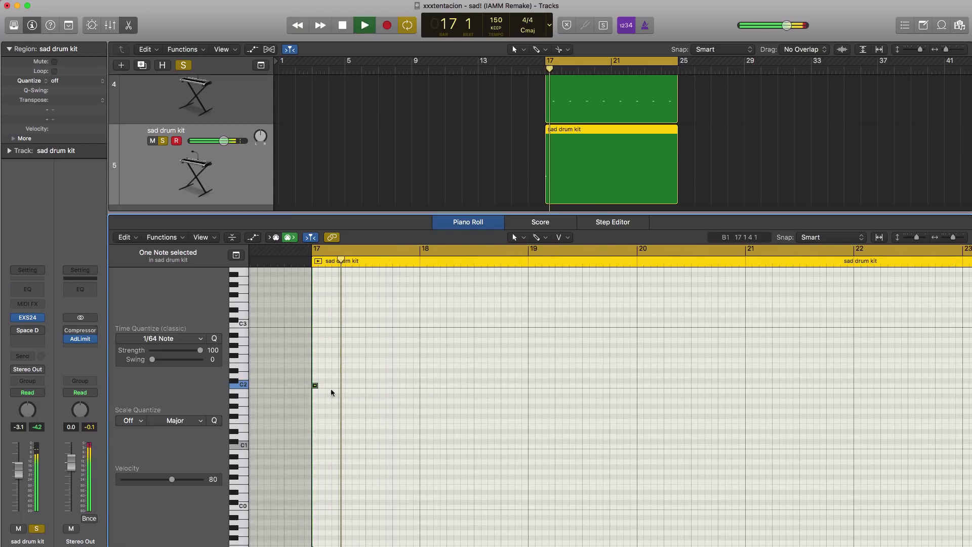
{"action": "left_click", "coordinate": [329, 386]}
{"action": "left_click", "coordinate": [342, 386]}
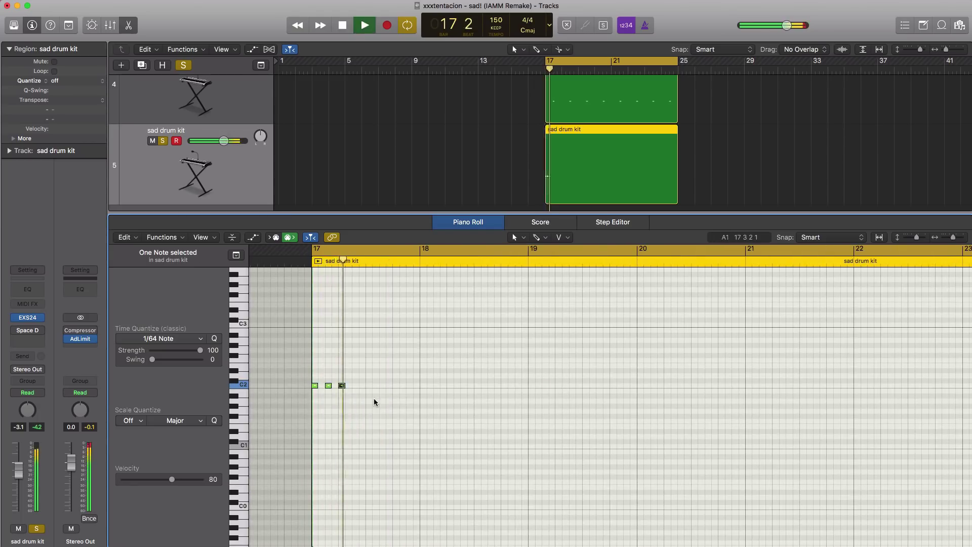
{"action": "left_click", "coordinate": [355, 386]}
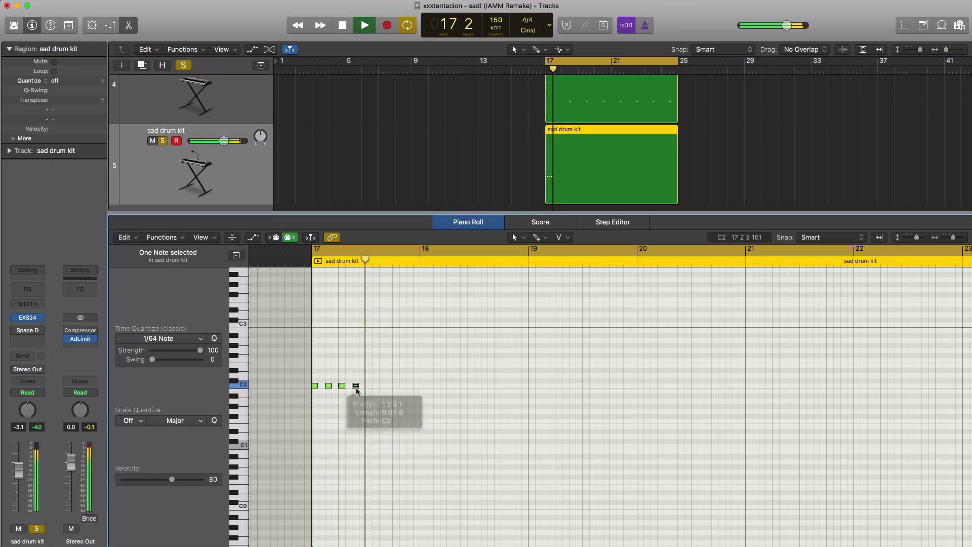
{"action": "key", "text": "space"}
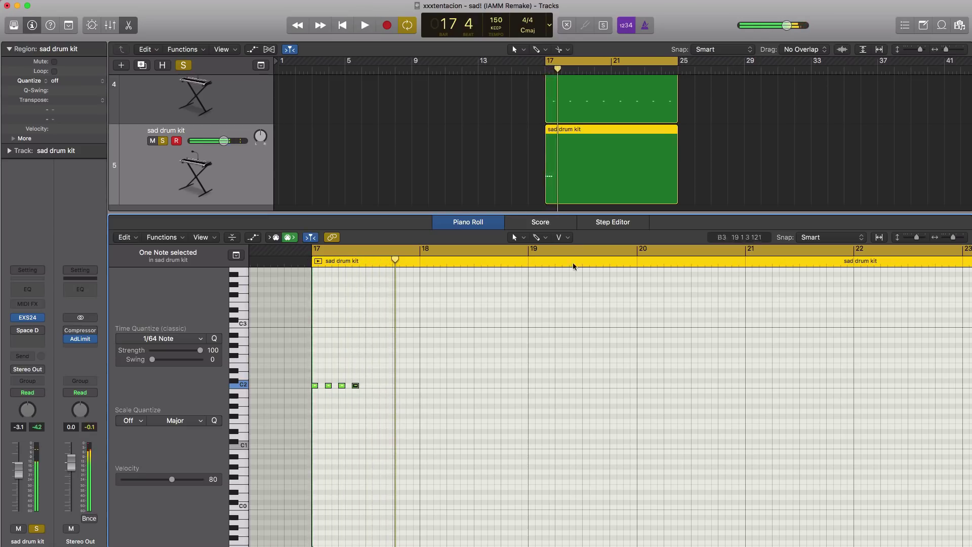
- Paint two adjacent 1/32 C2 notes from 17 3 3 with the Brush tool and 1/32 Note quantize, and play the pattern back
{"action": "left_click", "coordinate": [535, 238]}
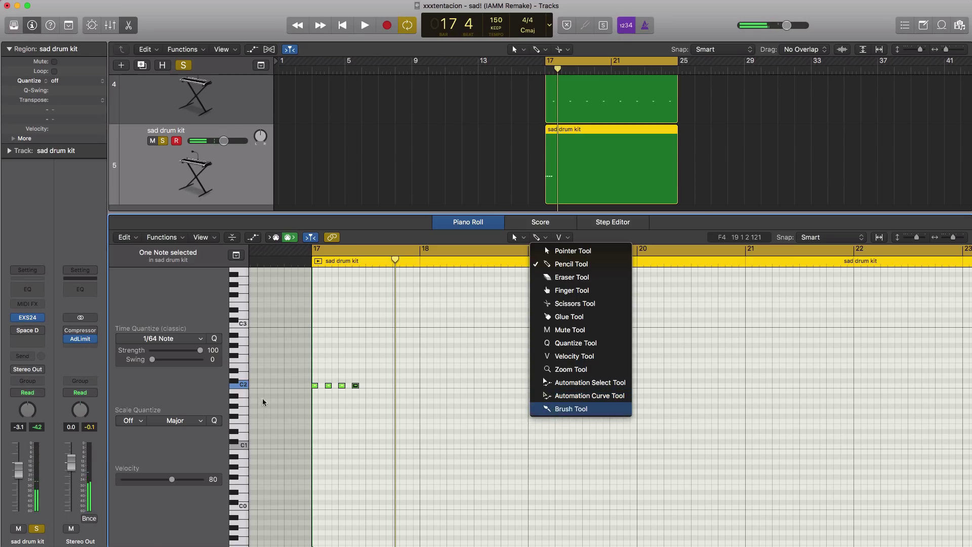
{"action": "left_click", "coordinate": [556, 411]}
{"action": "left_click", "coordinate": [181, 340]}
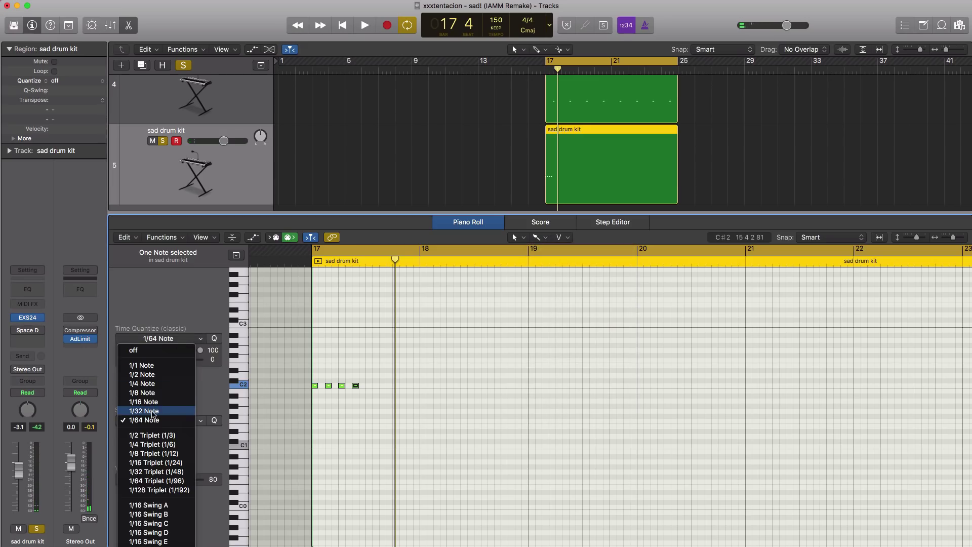
{"action": "left_click", "coordinate": [144, 411]}
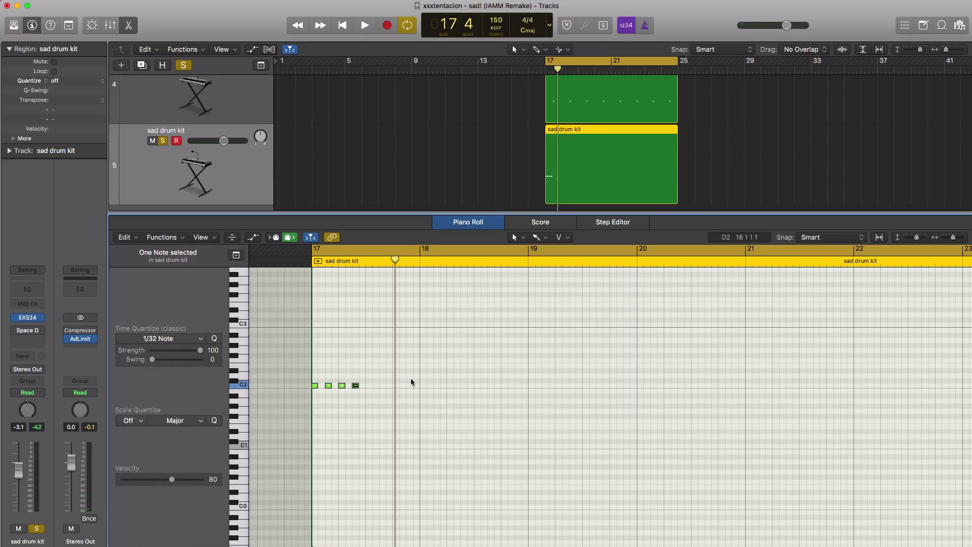
{"action": "left_click", "coordinate": [382, 386]}
{"action": "key", "text": "space"}
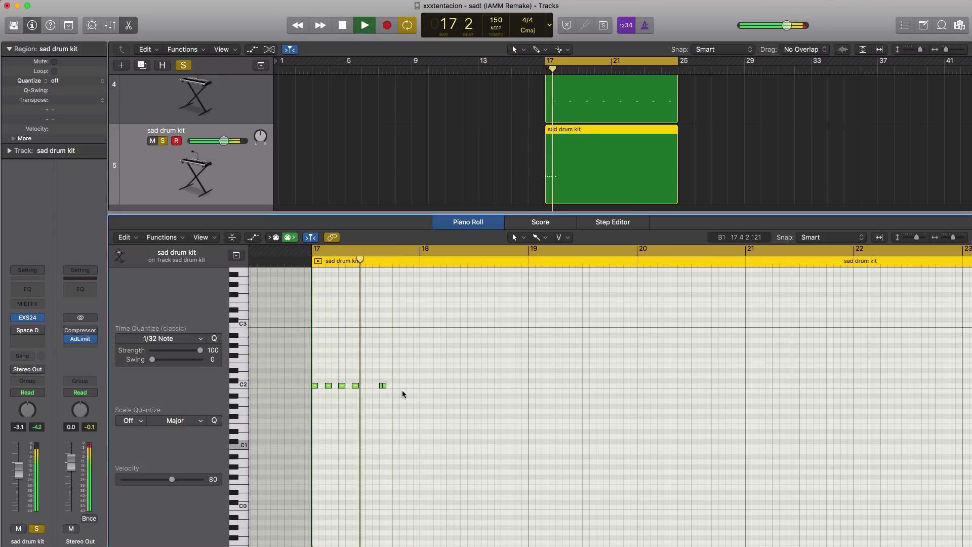
{"action": "key", "text": "space"}
{"action": "key", "text": "space"}
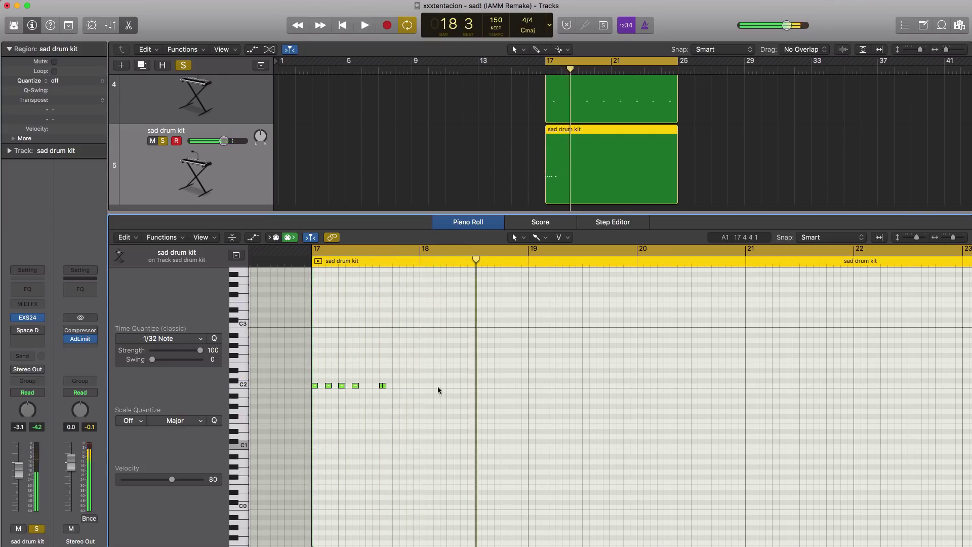
- Set time quantize to 1/16 Note, brush C2 notes at 18 2 1 and 18 2 3, and play the pattern back
{"action": "left_click", "coordinate": [185, 340]}
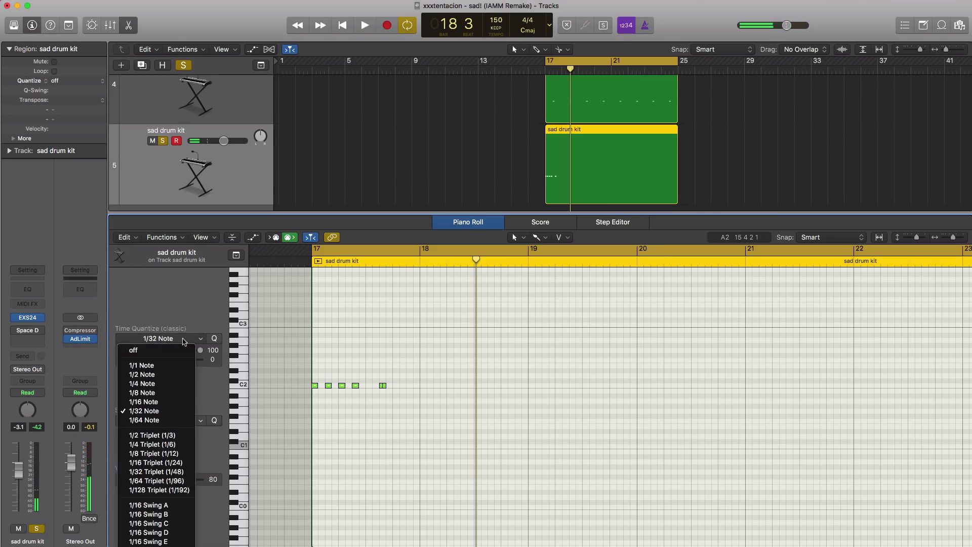
{"action": "left_click", "coordinate": [158, 402]}
{"action": "key", "text": "space"}
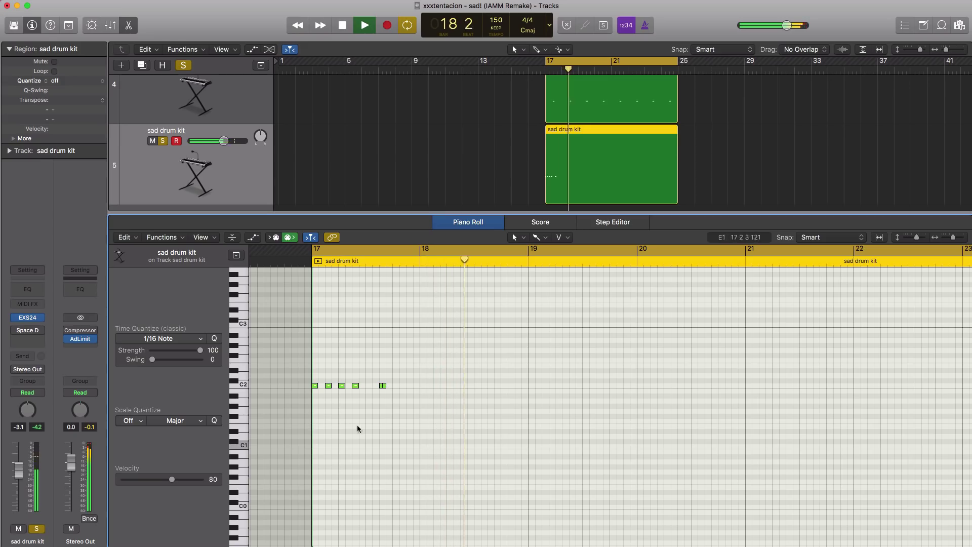
{"action": "key", "text": "space"}
{"action": "left_click", "coordinate": [451, 386]}
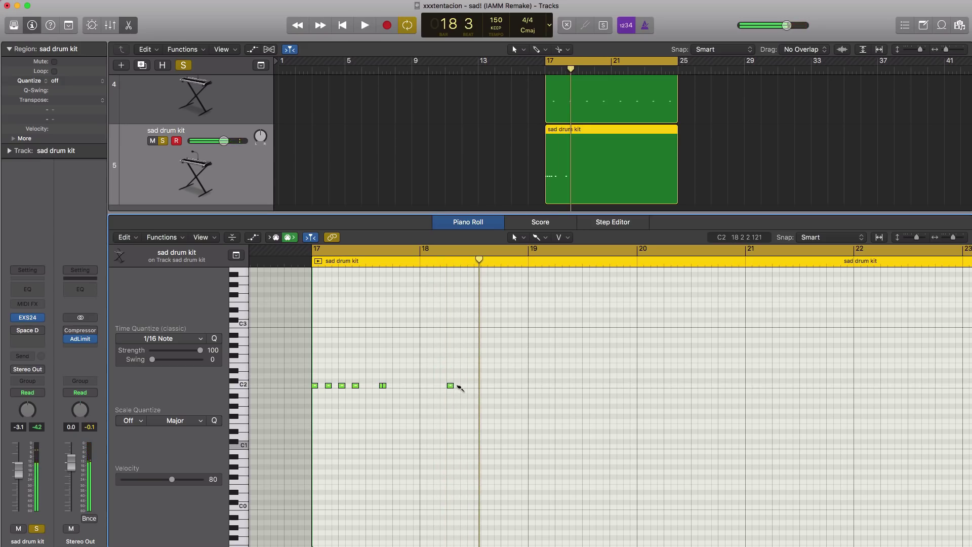
{"action": "left_click", "coordinate": [464, 386]}
{"action": "key", "text": "space"}
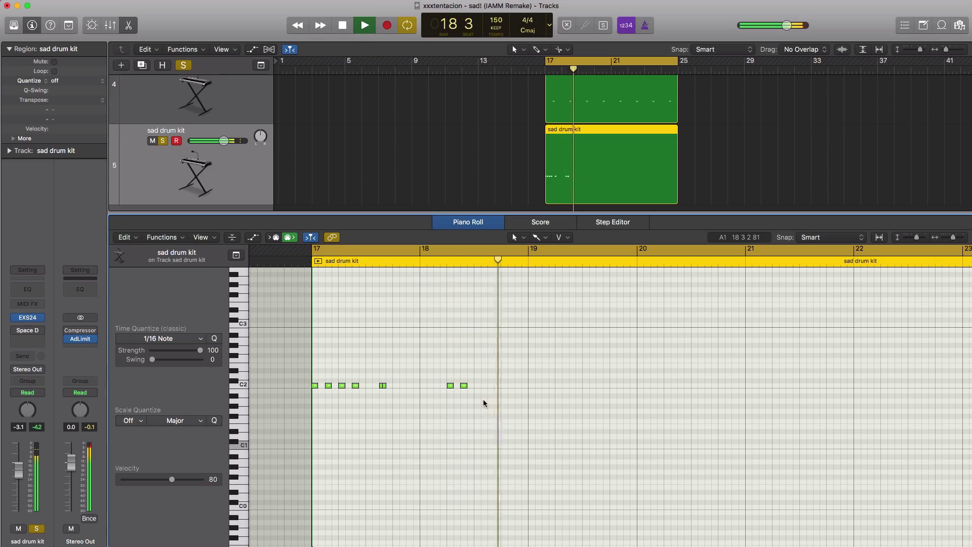
{"action": "key", "text": "space"}
{"action": "key", "text": "space"}
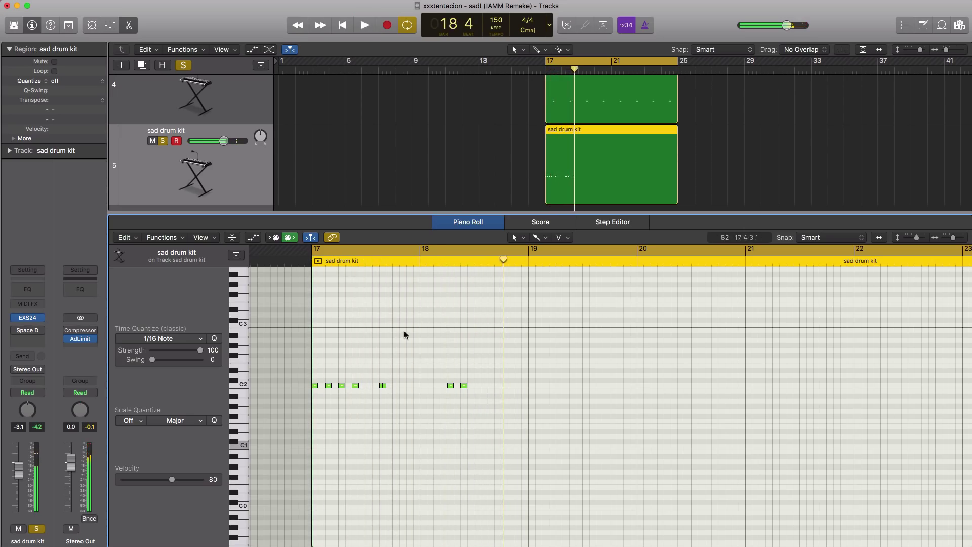
- Set time quantize to 1/32 Note, paint two adjacent C2 notes from 18 3 3, and play the pattern back
{"action": "left_click", "coordinate": [150, 340]}
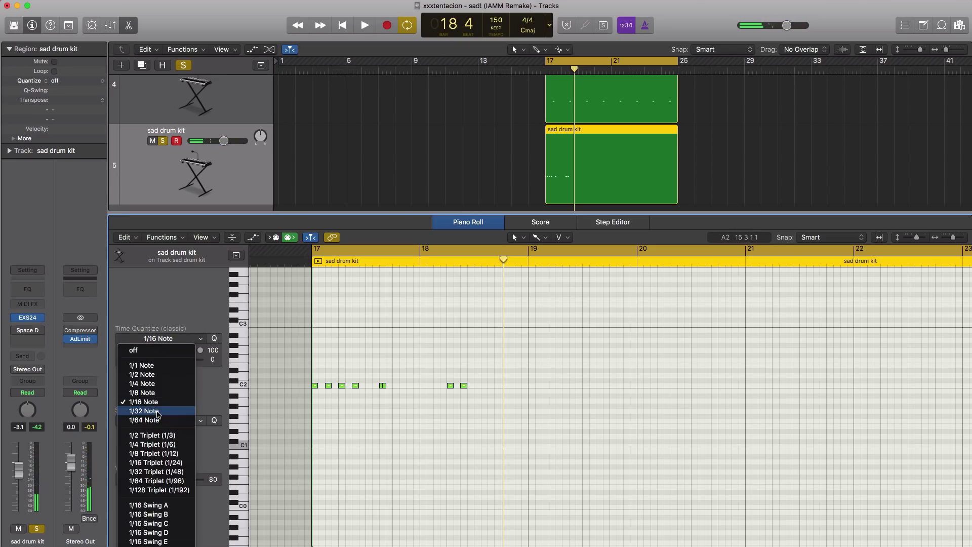
{"action": "left_click", "coordinate": [452, 435]}
{"action": "left_click", "coordinate": [490, 387]}
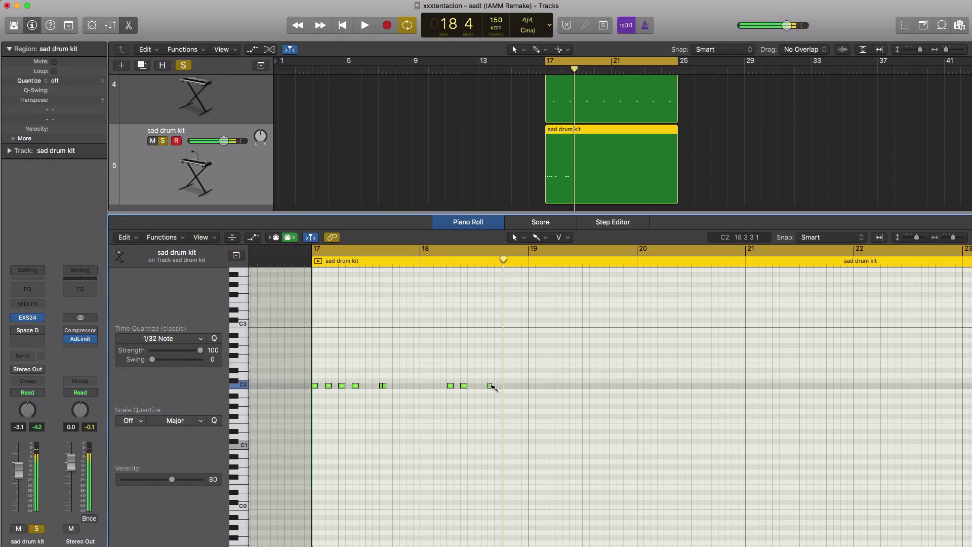
{"action": "key", "text": "space"}
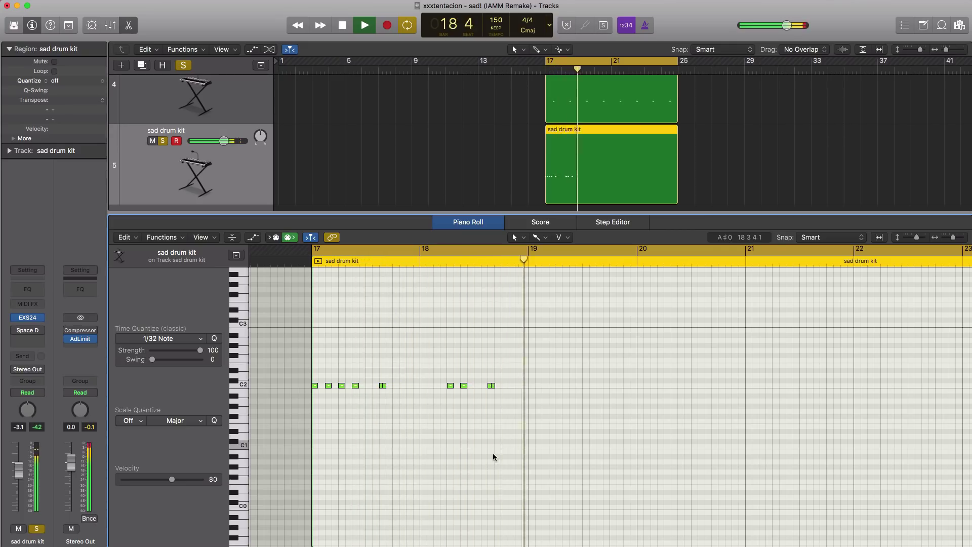
{"action": "key", "text": "space"}
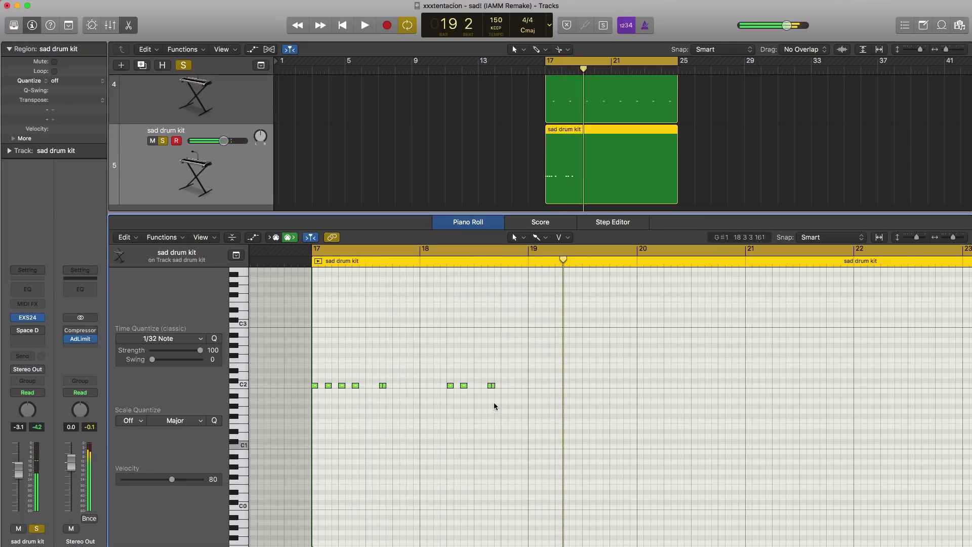
- Return time quantize to 1/16 Note, brush C2 notes at 18 4 1 and 18 4 3, and audition them
{"action": "left_click", "coordinate": [174, 339]}
{"action": "left_click", "coordinate": [147, 403]}
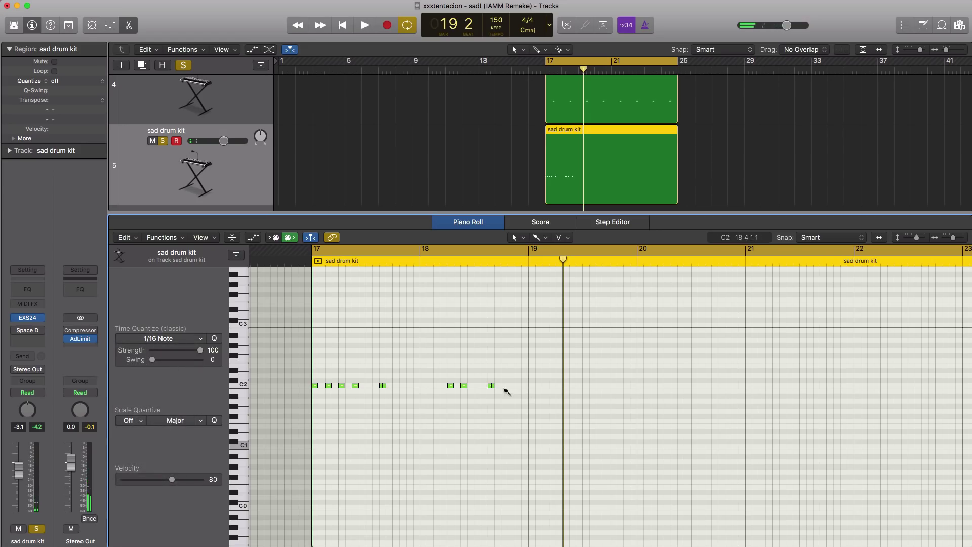
{"action": "left_click", "coordinate": [505, 386]}
{"action": "left_click", "coordinate": [518, 386]}
{"action": "key", "text": "space"}
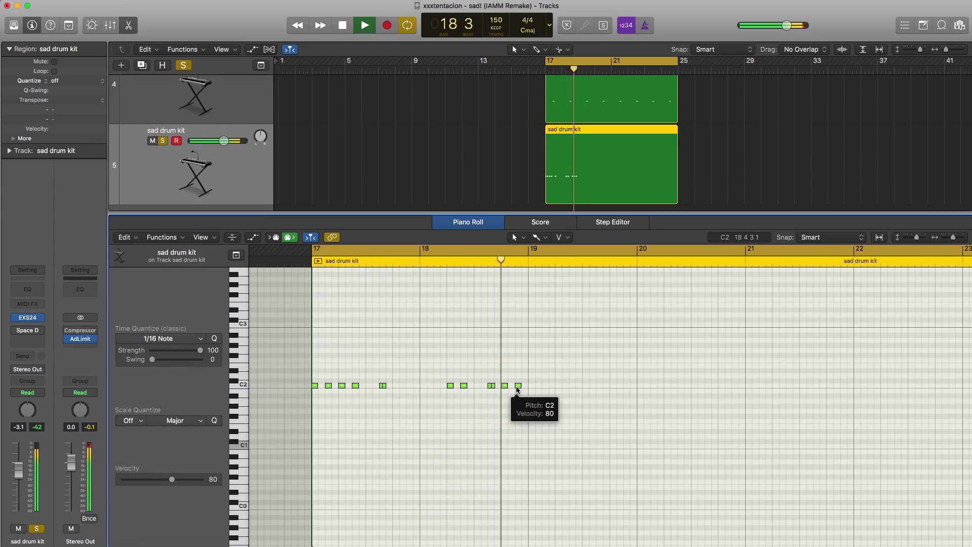
{"action": "key", "text": "space"}
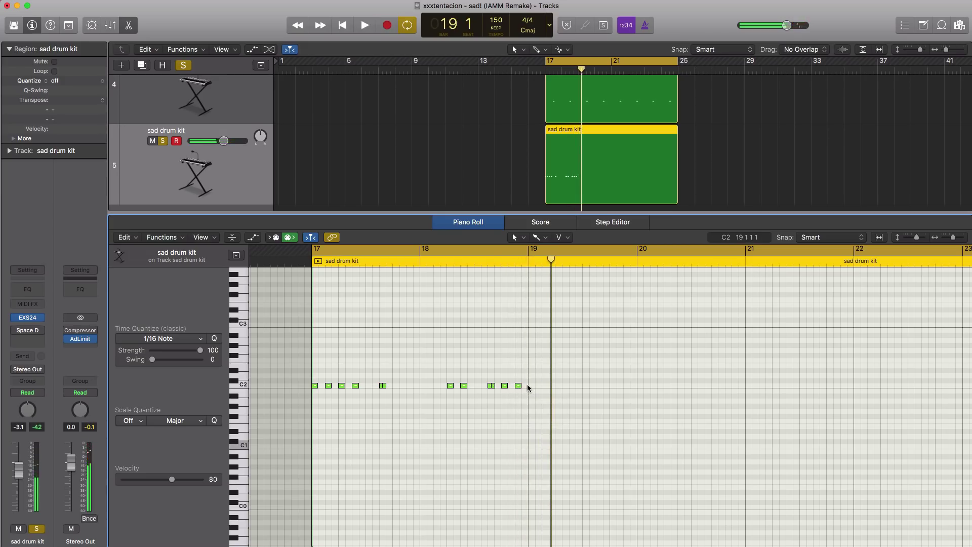
- Add four C2 notes an eighth note apart across the first two beats of bar 19 and play the pattern back
{"action": "left_click", "coordinate": [532, 386]}
{"action": "key", "text": "space"}
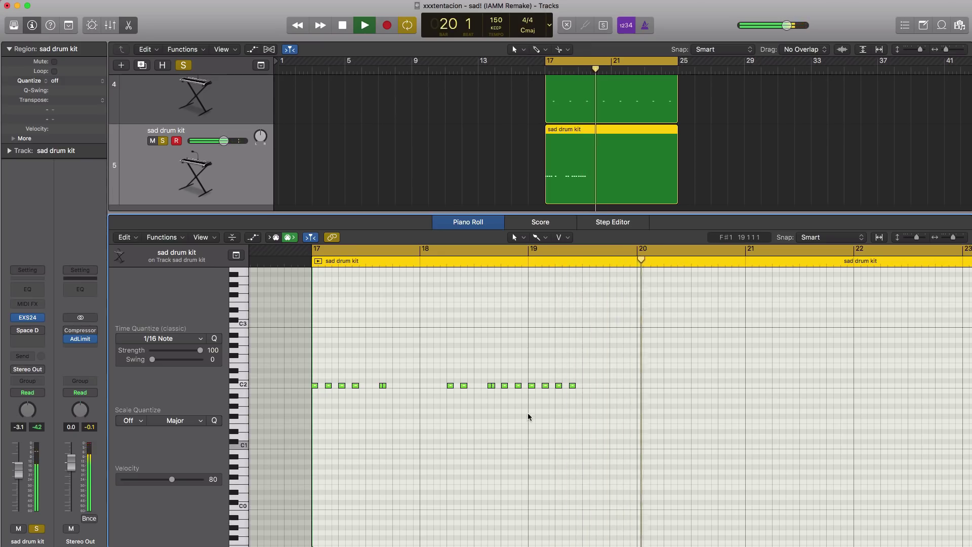
{"action": "key", "text": "space"}
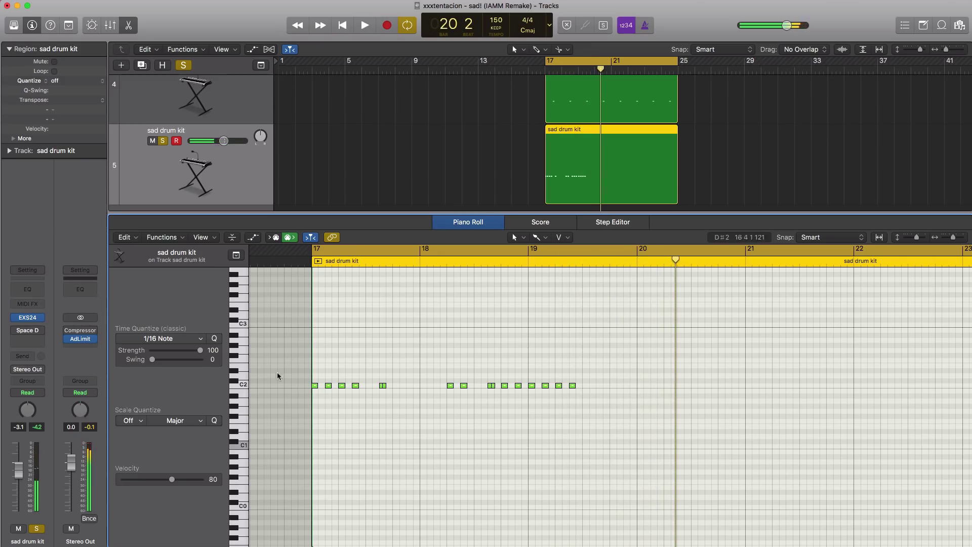
- Switch time quantize to 1/32 Note, paint two adjacent C2 notes from 19 3 3, and play the pattern back
{"action": "left_click", "coordinate": [185, 342]}
{"action": "left_click", "coordinate": [144, 411]}
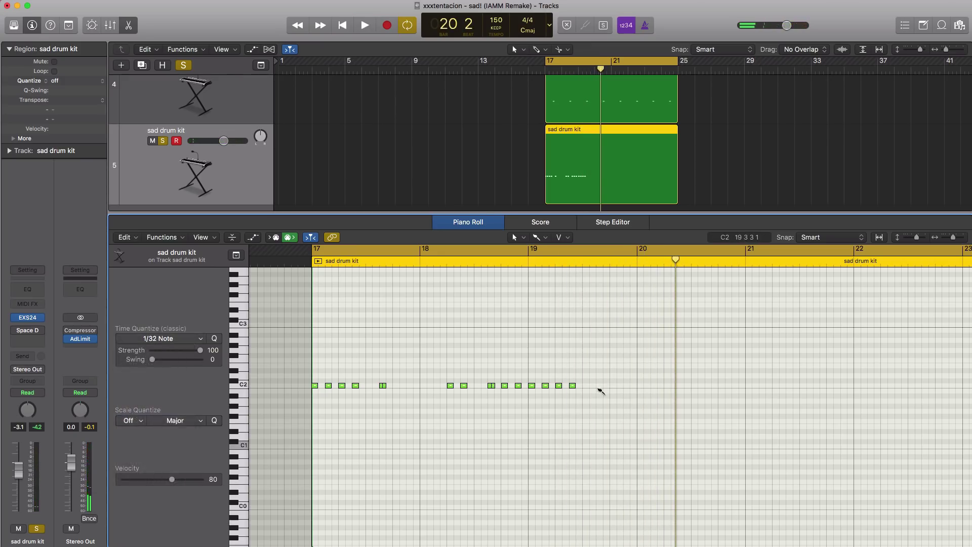
{"action": "left_click", "coordinate": [601, 386]}
{"action": "key", "text": "space"}
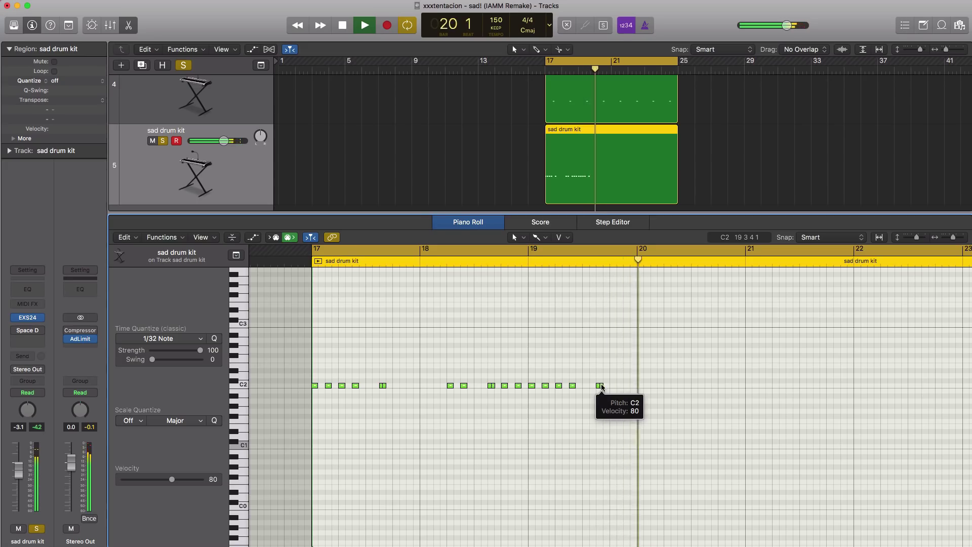
{"action": "key", "text": "space"}
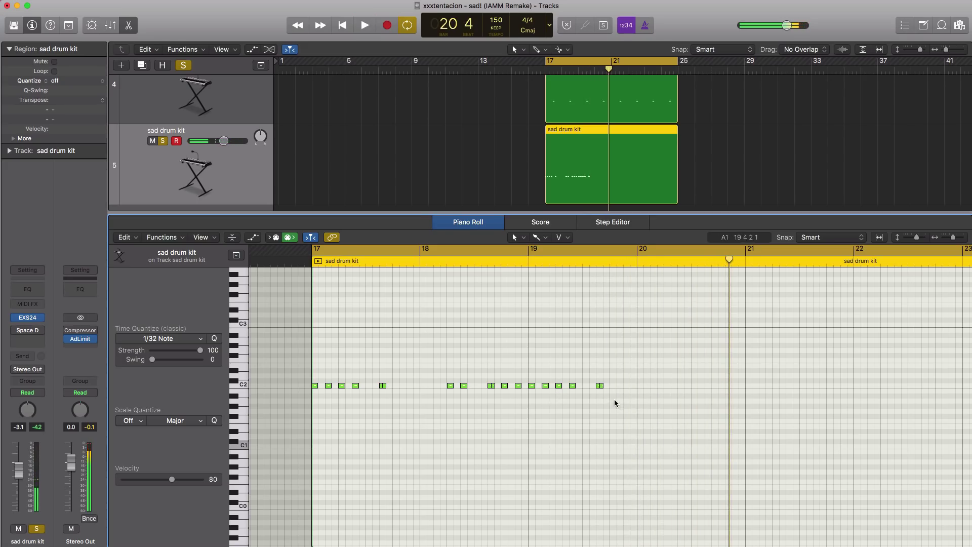
- Brush 1/32 C2 notes at 20 2 1 and 20 2 3 and play the pattern back
{"action": "left_click", "coordinate": [679, 385]}
{"action": "key", "text": "space"}
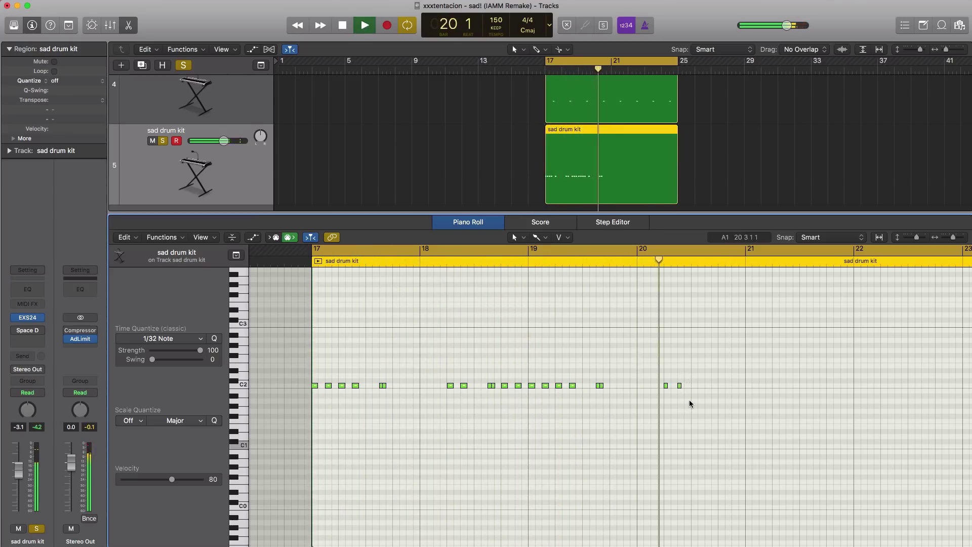
{"action": "key", "text": "space"}
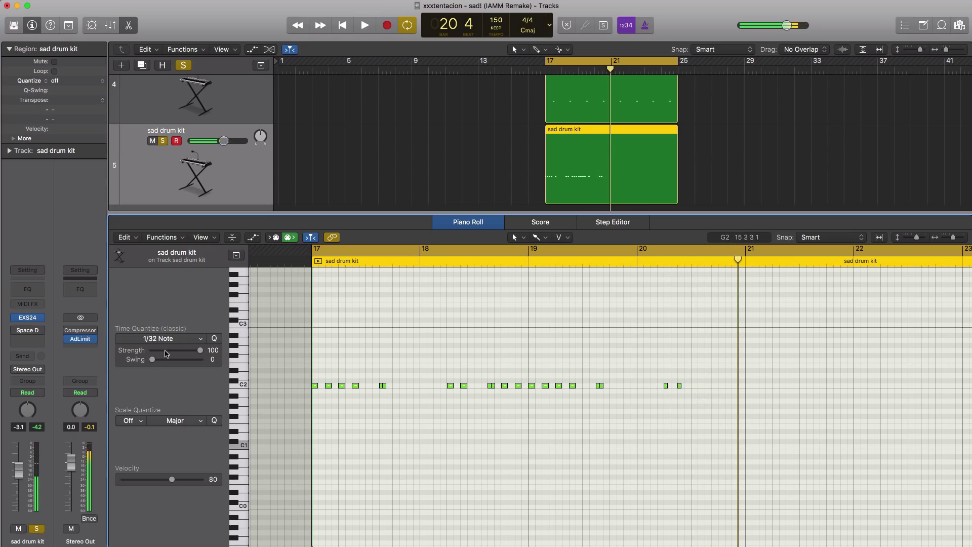
- Paint two adjacent 1/32 C2 notes from 20 3 3, plus two separate C2 notes on beat 4 of bar 20, during playback
{"action": "left_click", "coordinate": [708, 386]}
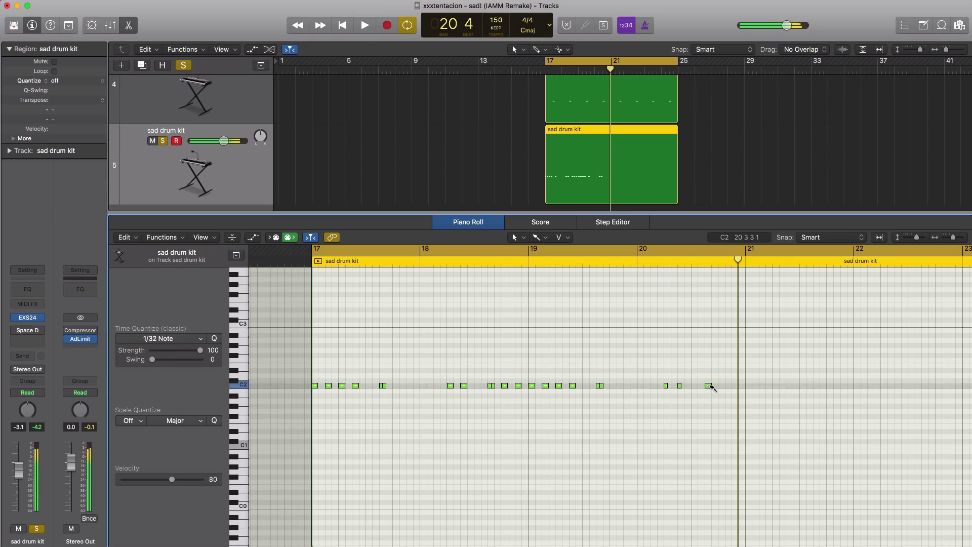
{"action": "key", "text": "space"}
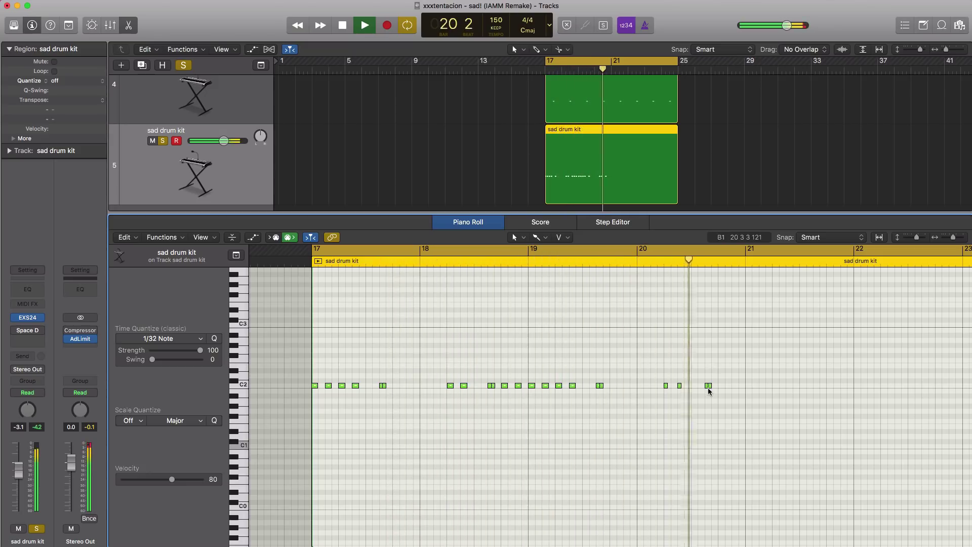
{"action": "left_click", "coordinate": [723, 385]}
{"action": "left_click", "coordinate": [735, 386]}
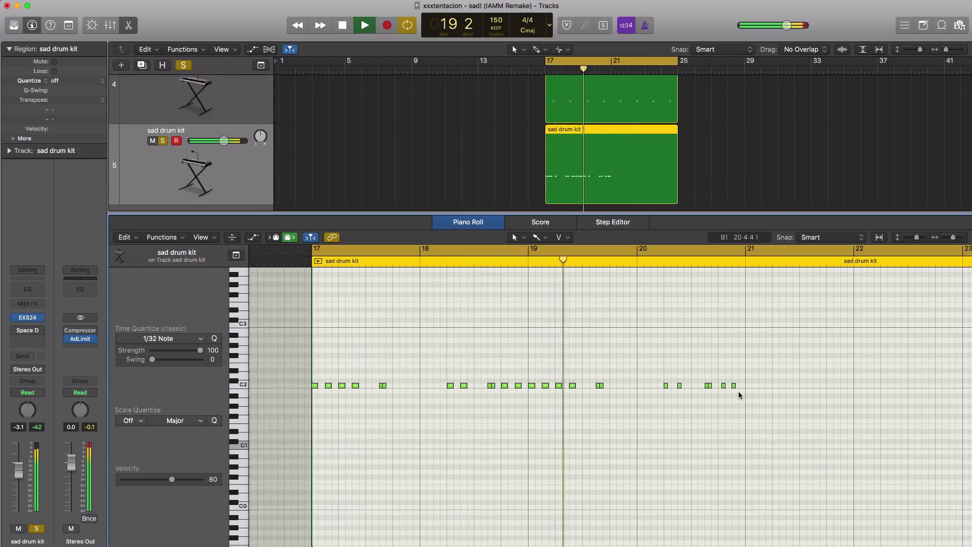
- Stop playback and move the first C2 note of bar 20's fourth beat earlier to position 20 4 1 1
{"action": "key", "text": "super+Right"}
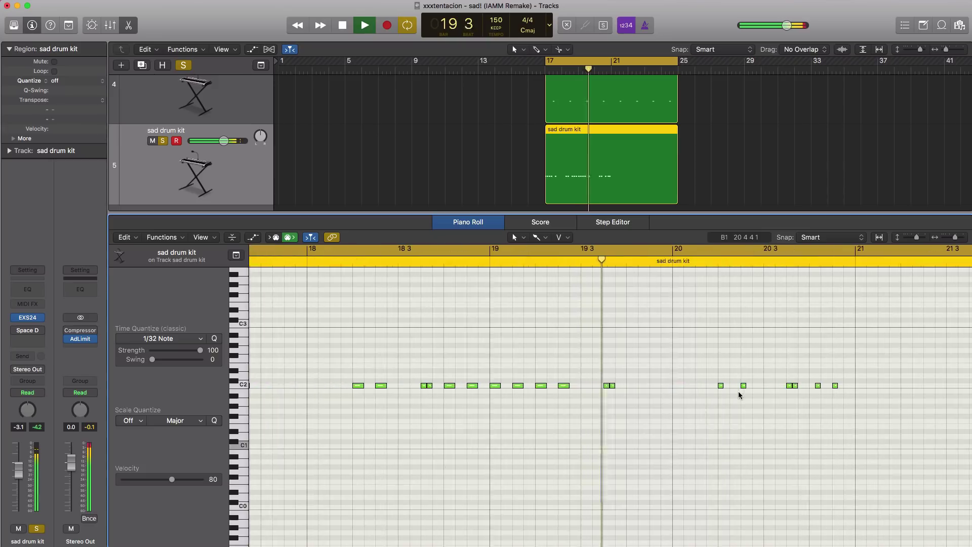
{"action": "key", "text": "space"}
{"action": "left_click", "coordinate": [818, 386]}
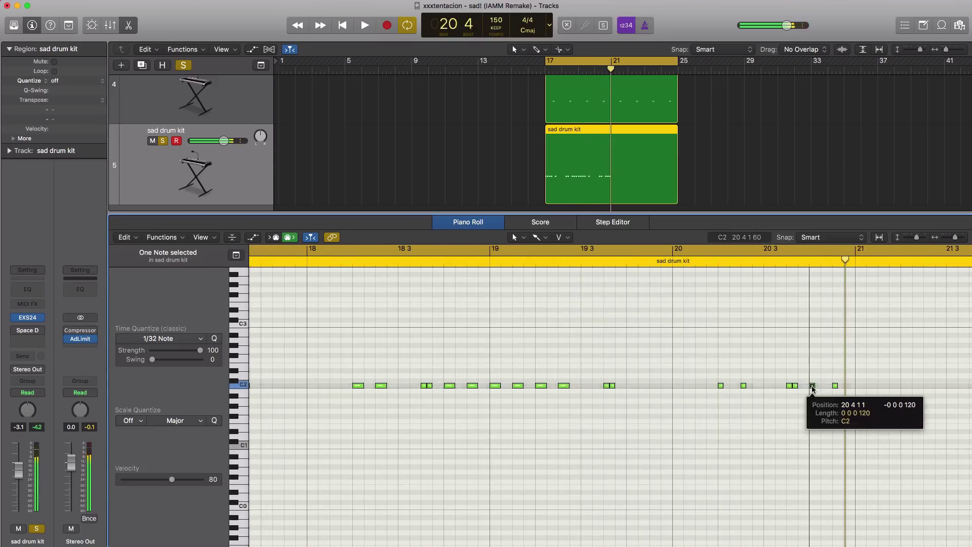
- Play back the C2 pattern, select all its notes, and repeat them with 1 copy and Auto adjustment
{"action": "key", "text": "space"}
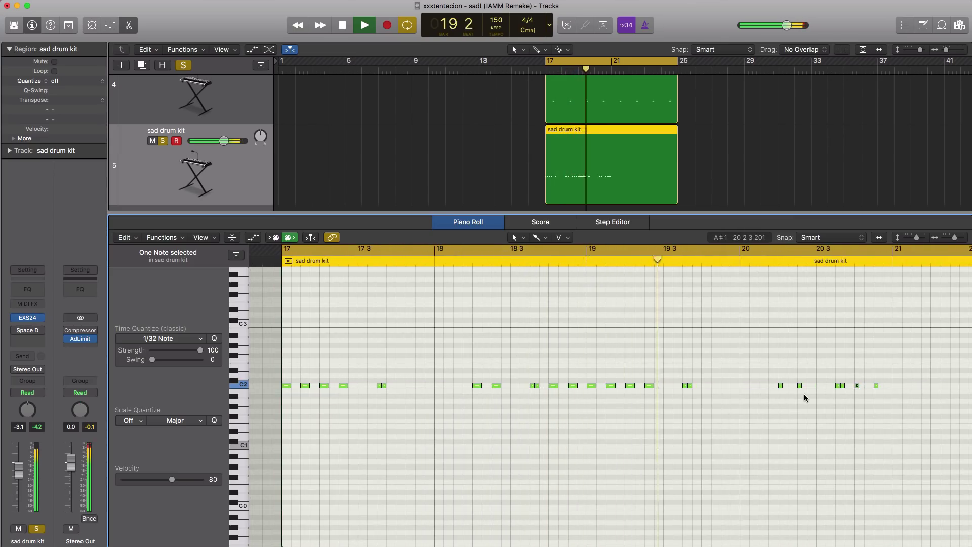
{"action": "scroll", "coordinate": [804, 395], "scroll_direction": "down", "scroll_amount": 2}
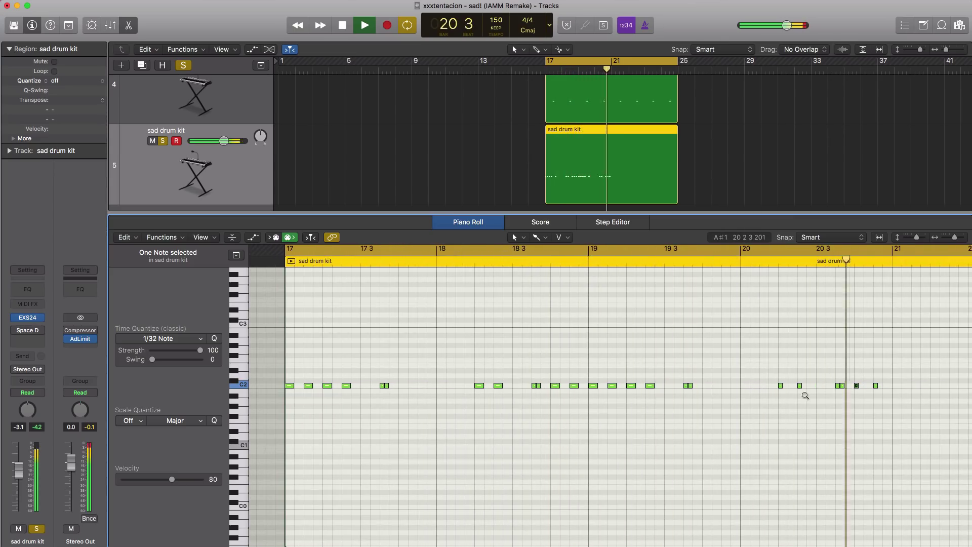
{"action": "key", "text": "space"}
{"action": "scroll", "coordinate": [785, 400], "scroll_direction": "down", "scroll_amount": 4}
{"action": "scroll", "coordinate": [785, 400], "scroll_direction": "down", "scroll_amount": 3}
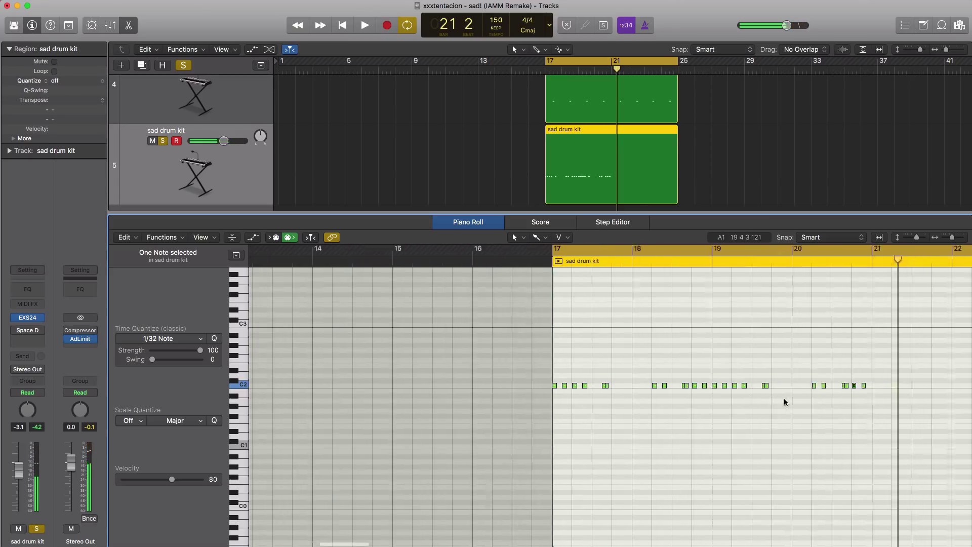
{"action": "left_click_drag", "start_coordinate": [801, 409], "coordinate": [433, 363]}
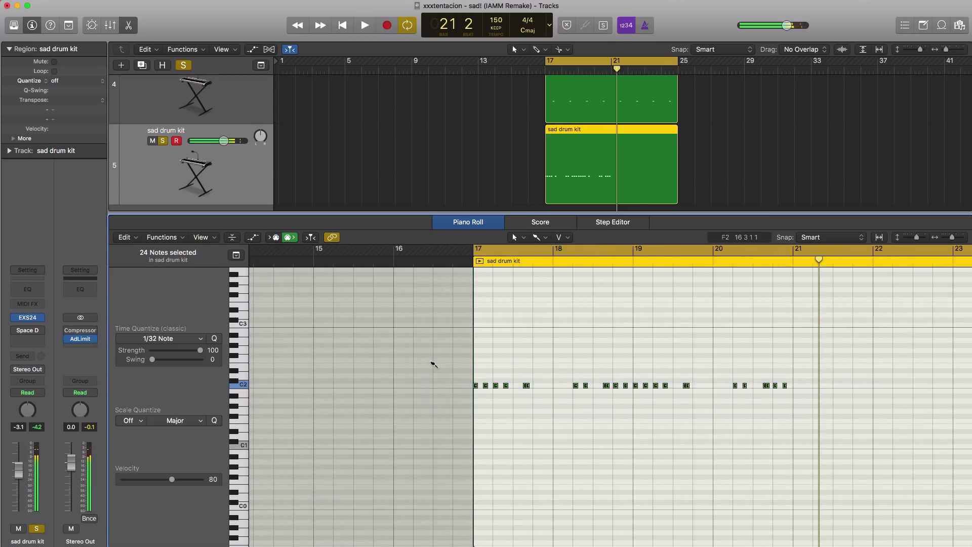
{"action": "key", "text": "super+r"}
{"action": "left_click", "coordinate": [658, 194]}
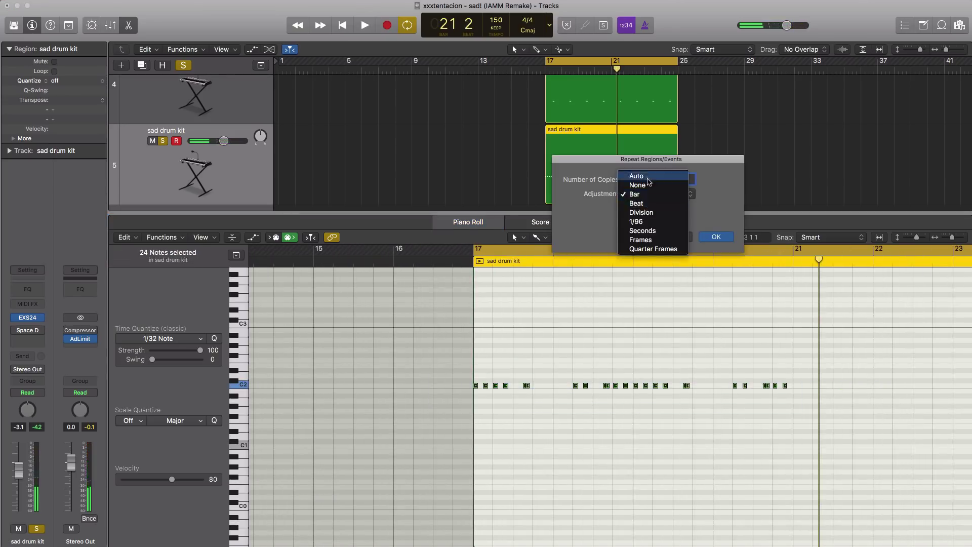
{"action": "left_click", "coordinate": [646, 176]}
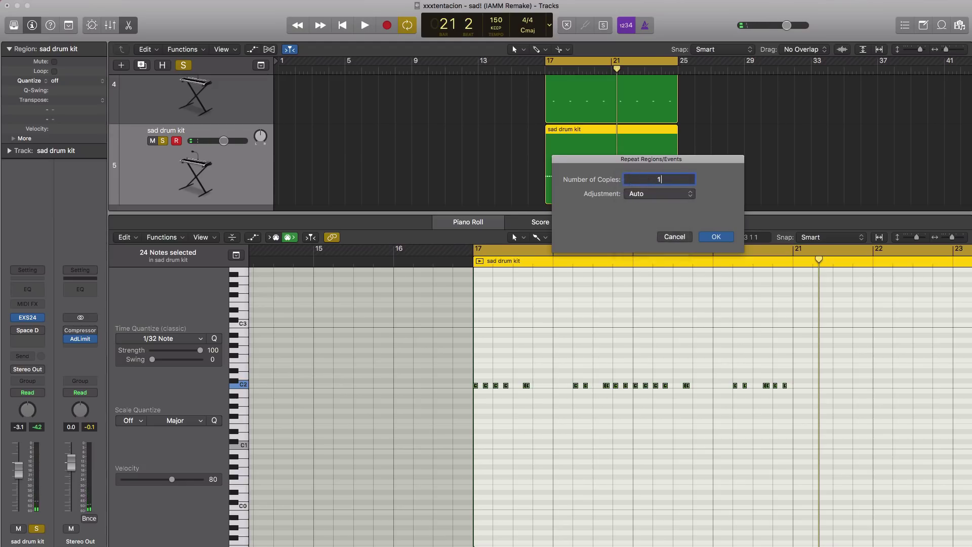
{"action": "key", "text": "Return"}
- Play the repeated pattern from bar 17 and lower the fifth track's volume to -3.3 dB
{"action": "key", "text": "space"}
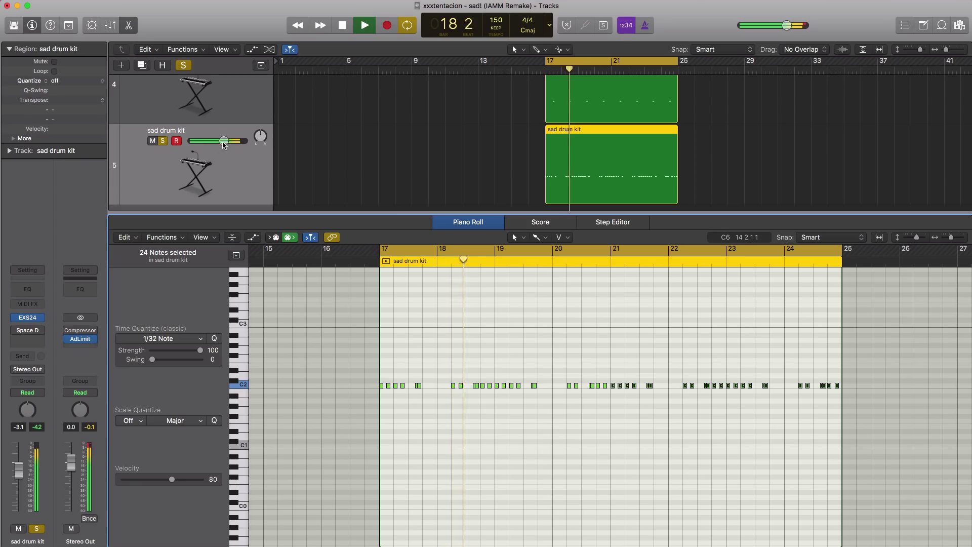
{"action": "left_click_drag", "start_coordinate": [223, 145], "coordinate": [221, 144]}
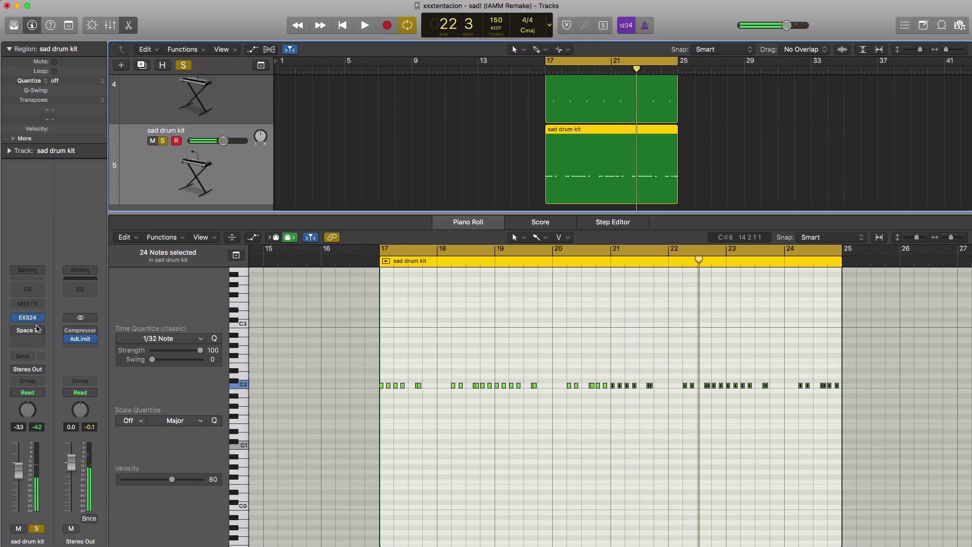
- Insert a Sample Delay on the fifth track with Delay Left at 45 samples, compare it bypassed during playback, and leave it enabled
{"action": "left_click", "coordinate": [38, 342]}
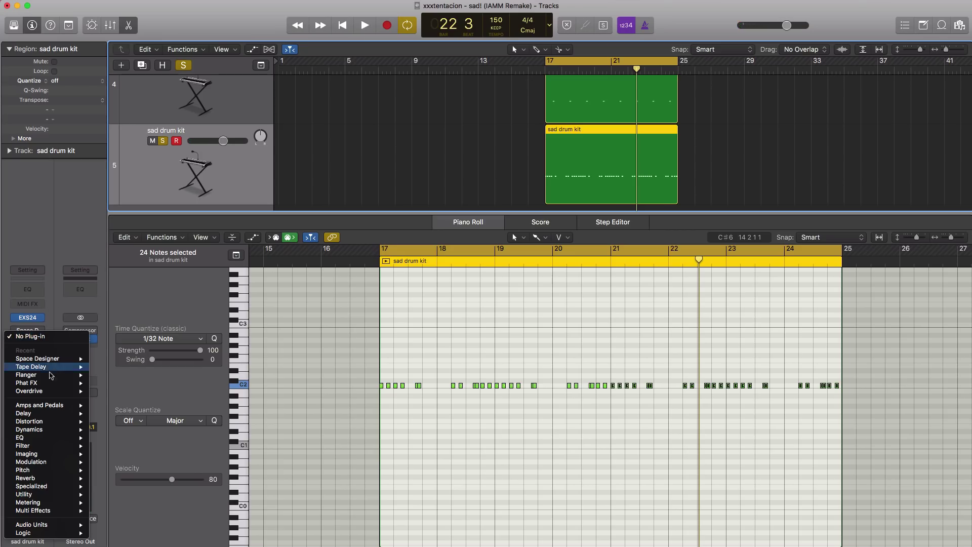
{"action": "mouse_move", "coordinate": [48, 432]}
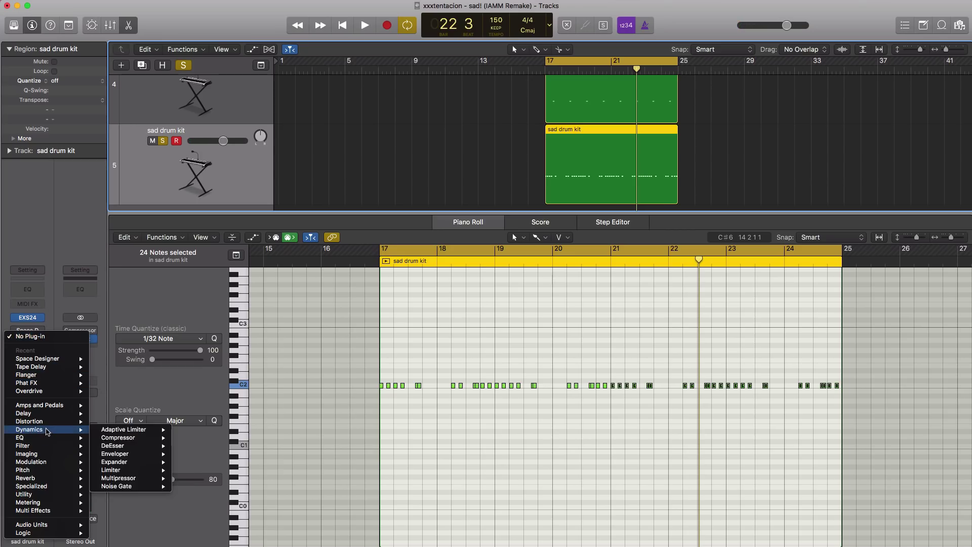
{"action": "mouse_move", "coordinate": [43, 413]}
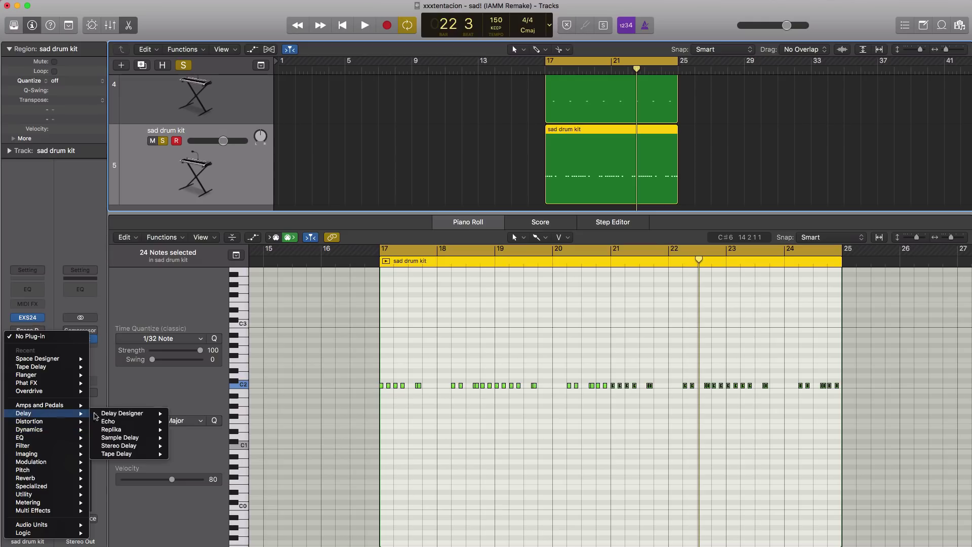
{"action": "left_click", "coordinate": [191, 438]}
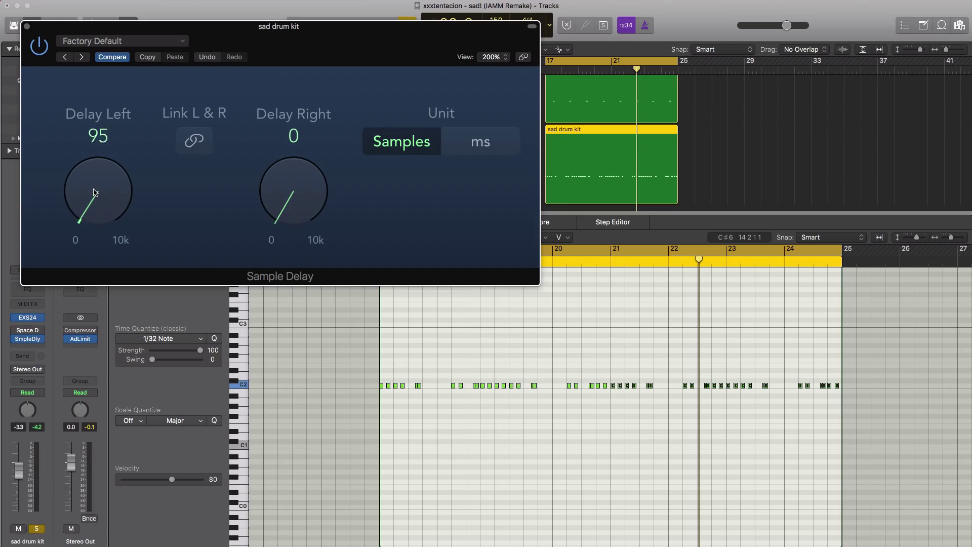
{"action": "key", "text": "space"}
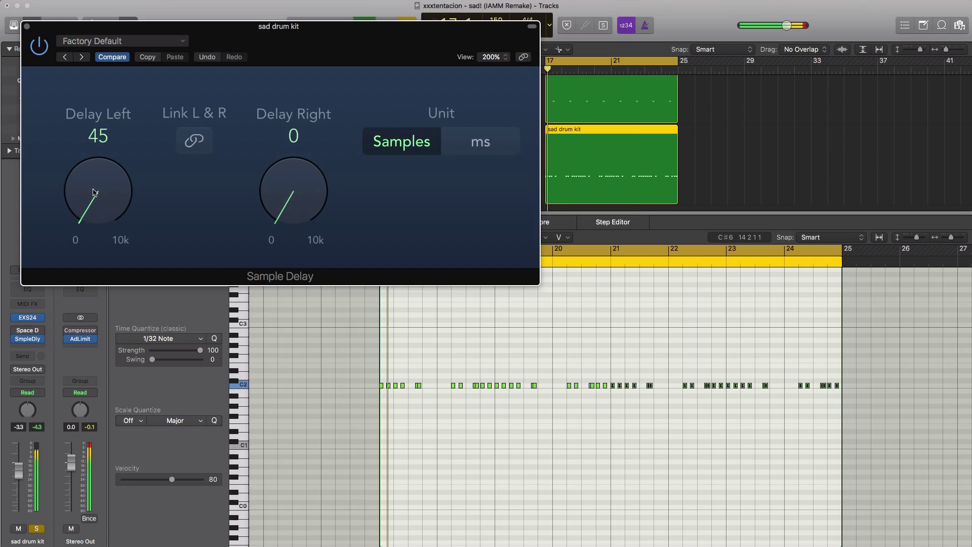
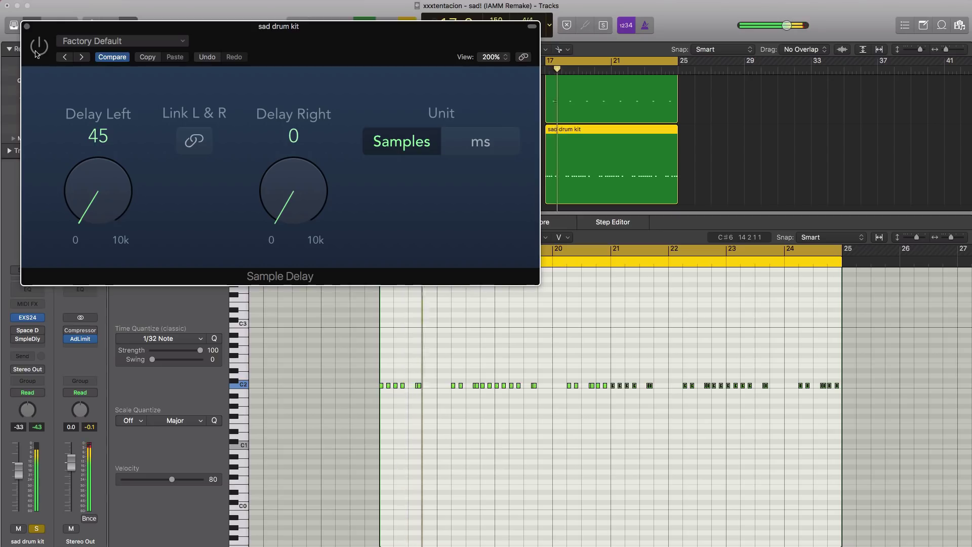
{"action": "left_click", "coordinate": [37, 51]}
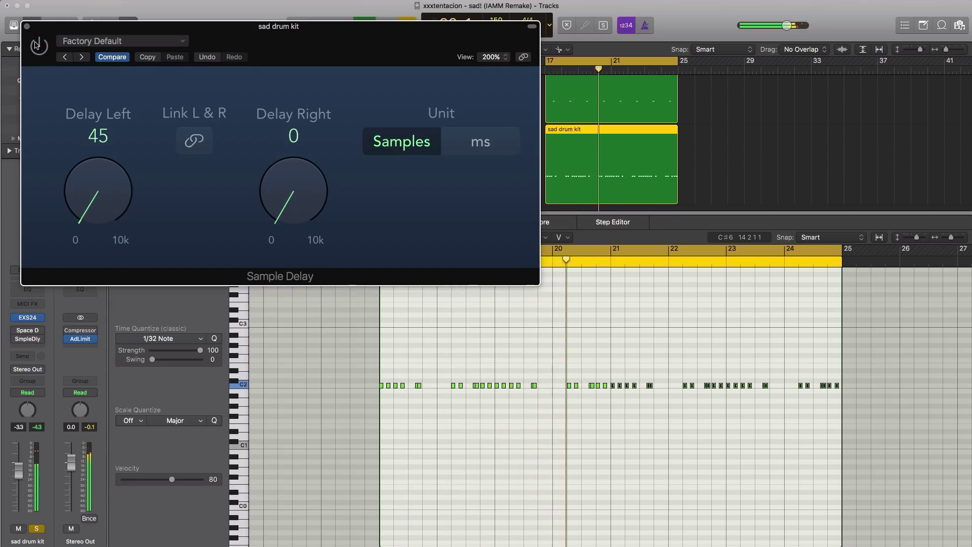
{"action": "left_click", "coordinate": [27, 27]}
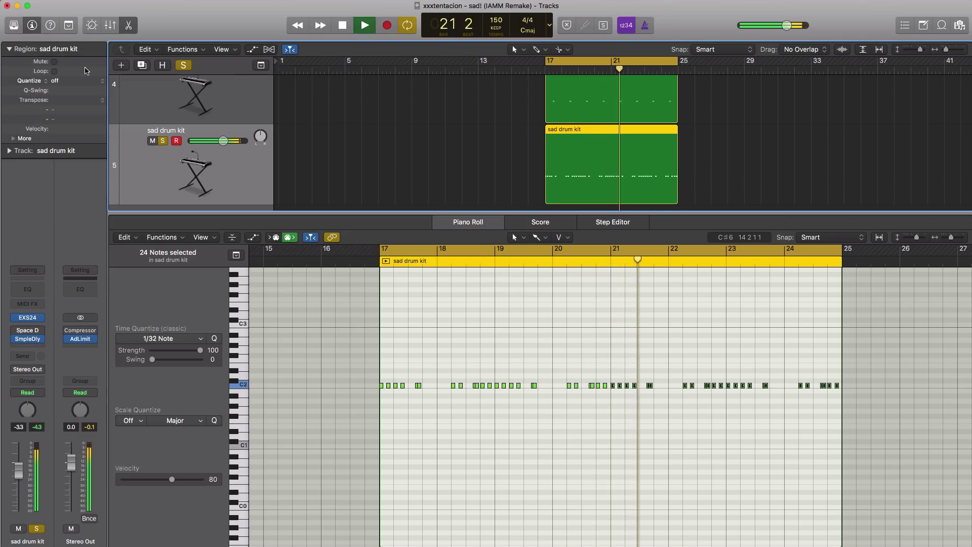
- Fine-tune the fifth sad drum kit track's volume to -3.5 dB while auditioning the loop
{"action": "key", "text": "space"}
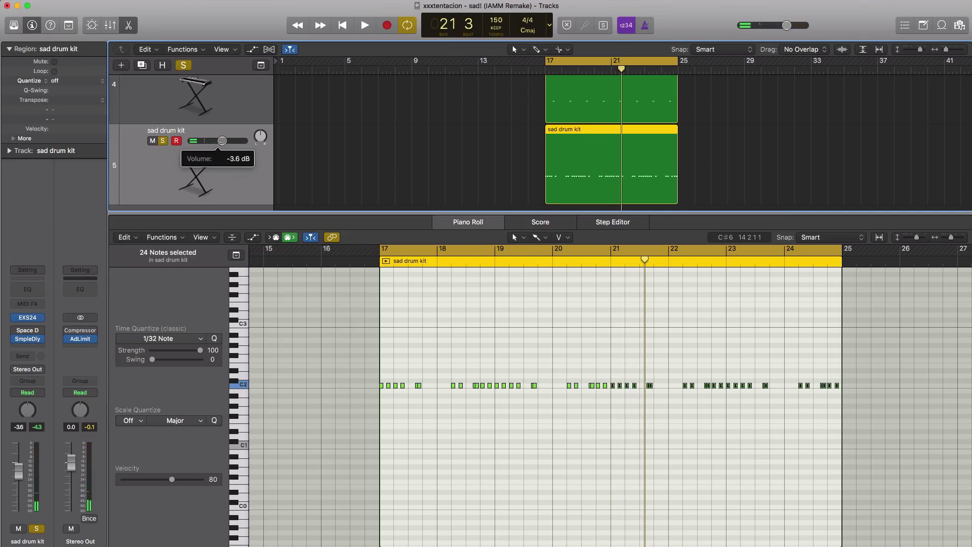
{"action": "key", "text": "space"}
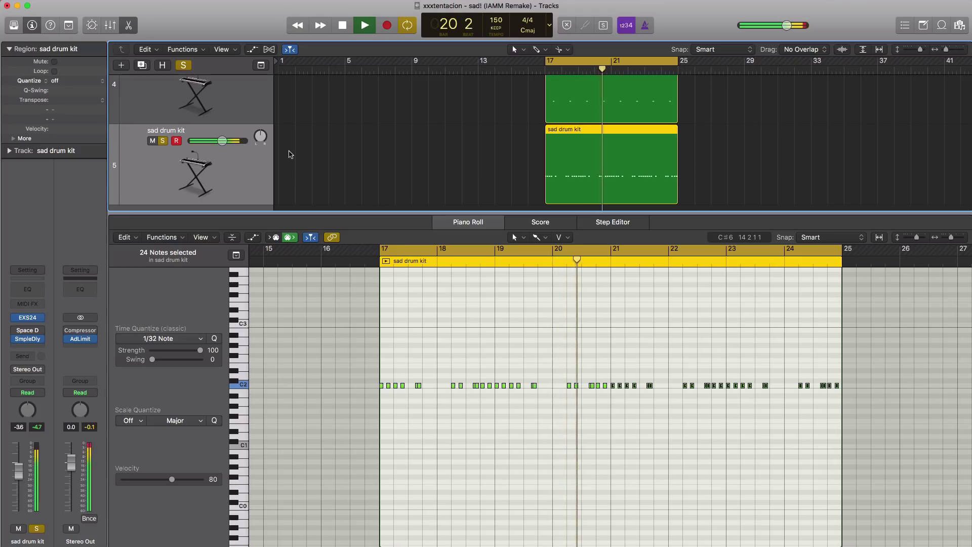
{"action": "left_click_drag", "start_coordinate": [222, 141], "coordinate": [226, 145]}
{"action": "key", "text": "space"}
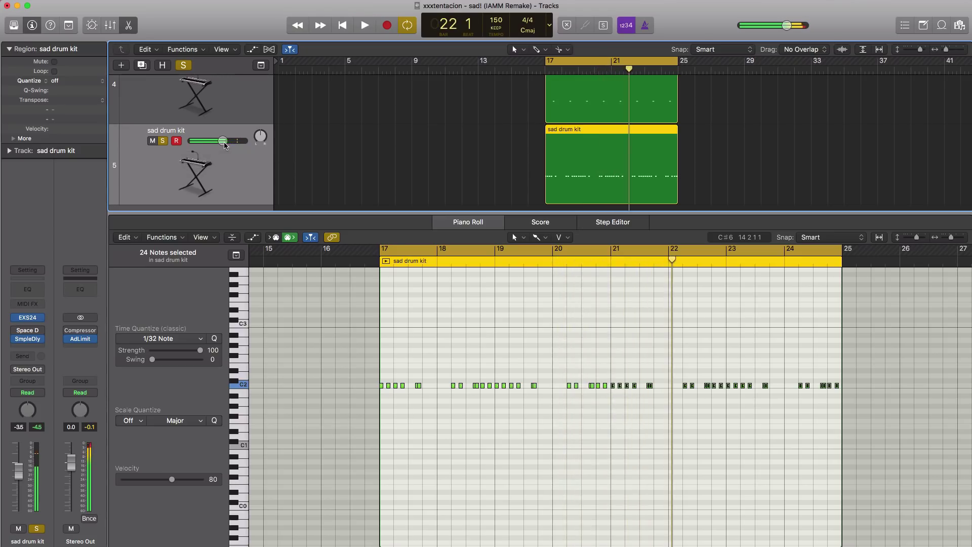
- Duplicate the fifth sad drum kit track, create an empty region from bar 17 to bar 25 on the copy, and play the loop
{"action": "left_click", "coordinate": [141, 67]}
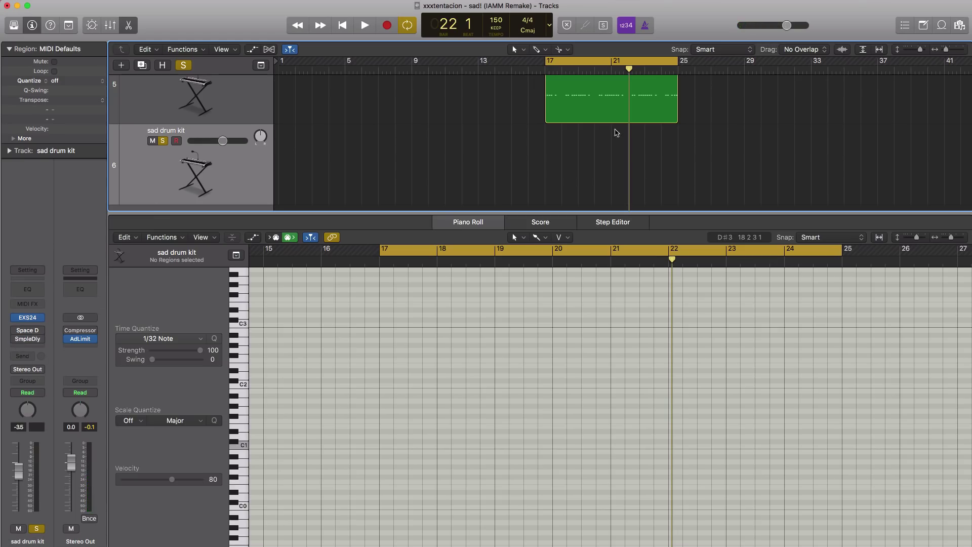
{"action": "left_click", "coordinate": [553, 150]}
{"action": "left_click_drag", "start_coordinate": [560, 174], "coordinate": [676, 171]}
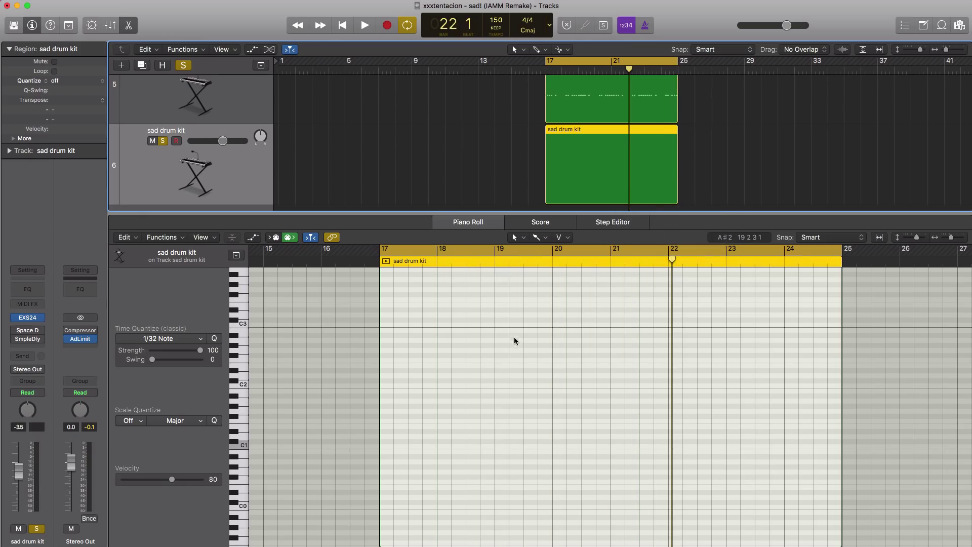
{"action": "scroll", "coordinate": [491, 357], "scroll_direction": "down", "scroll_amount": 2}
{"action": "key", "text": "space"}
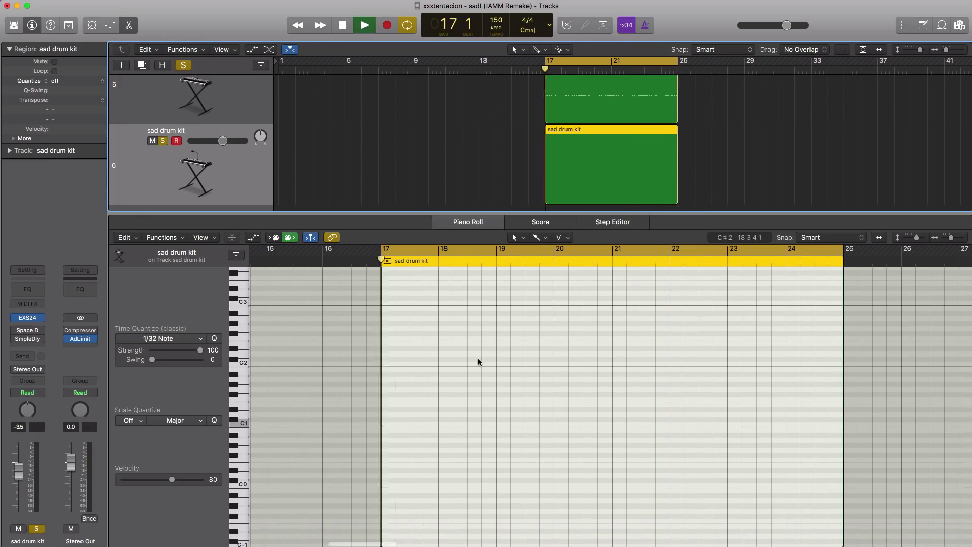
{"action": "scroll", "coordinate": [456, 397], "scroll_direction": "up", "scroll_amount": 2}
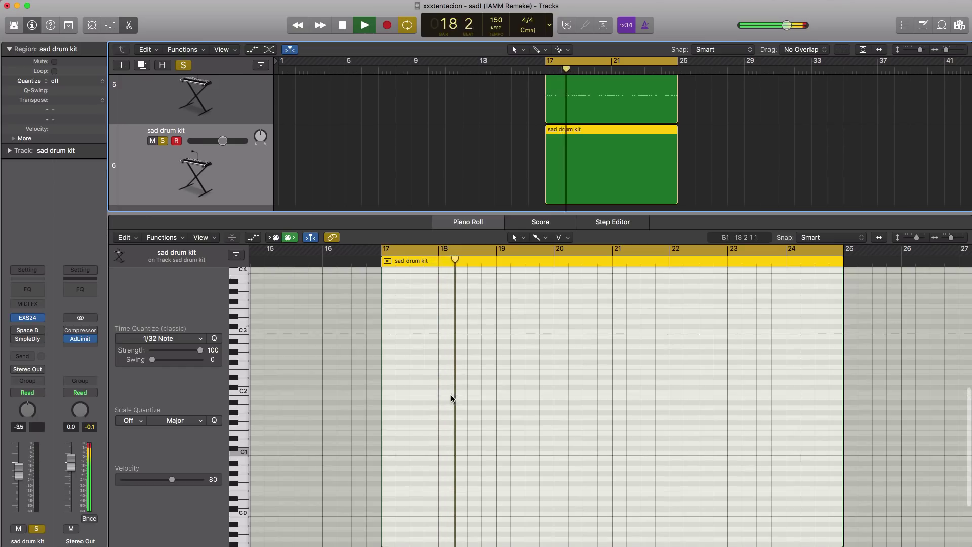
{"action": "key", "text": "space"}
{"action": "key", "text": "space"}
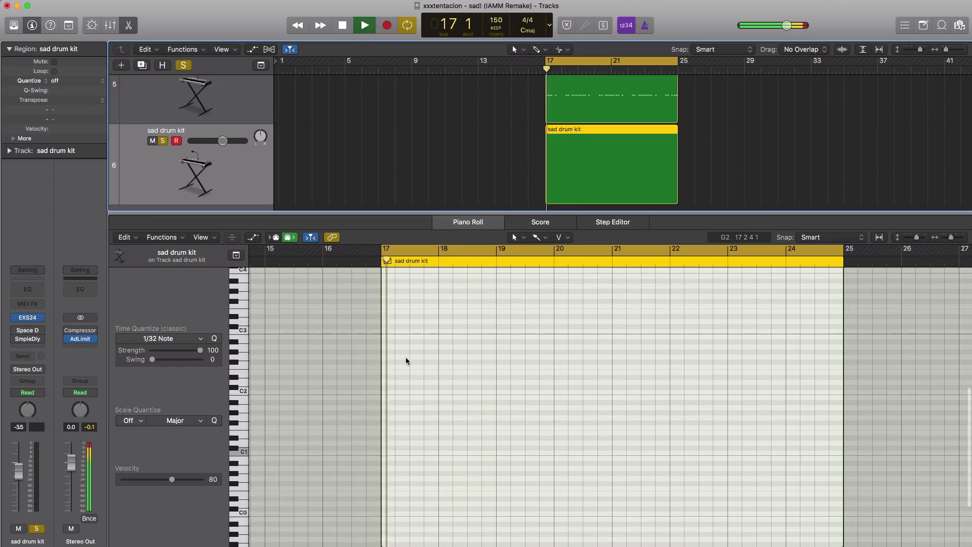
{"action": "key", "text": "space"}
- Add a short note on beat 2 of bar 17, use the Pencil tool to put it on G#2, and play it back
{"action": "left_click", "coordinate": [399, 342], "text": "super"}
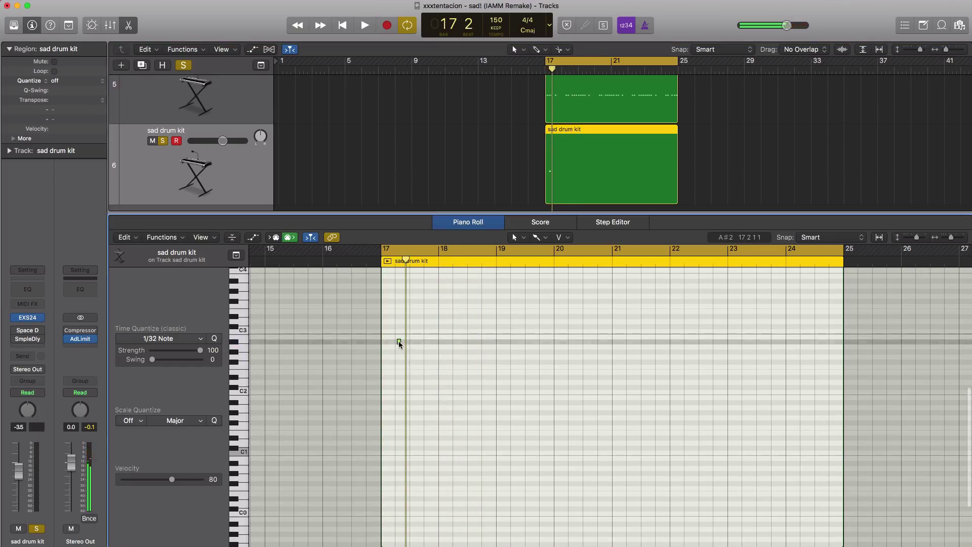
{"action": "left_click_drag", "start_coordinate": [399, 351], "coordinate": [399, 343]}
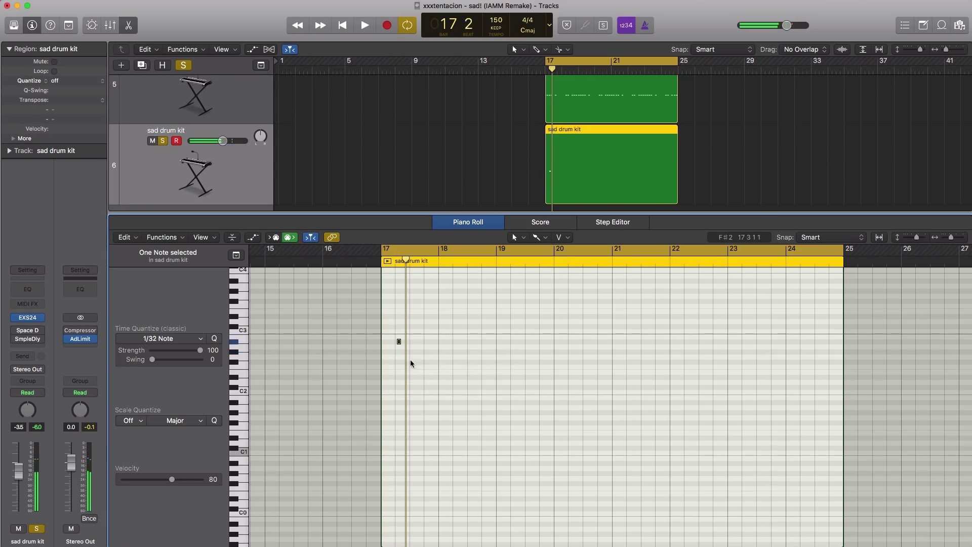
{"action": "left_click", "coordinate": [543, 238]}
{"action": "left_click", "coordinate": [557, 278]}
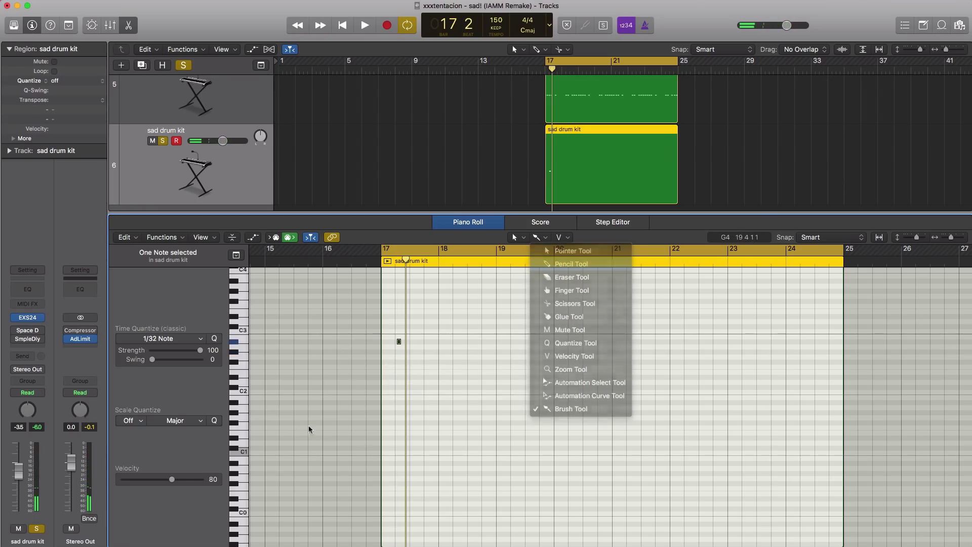
{"action": "left_click", "coordinate": [428, 340]}
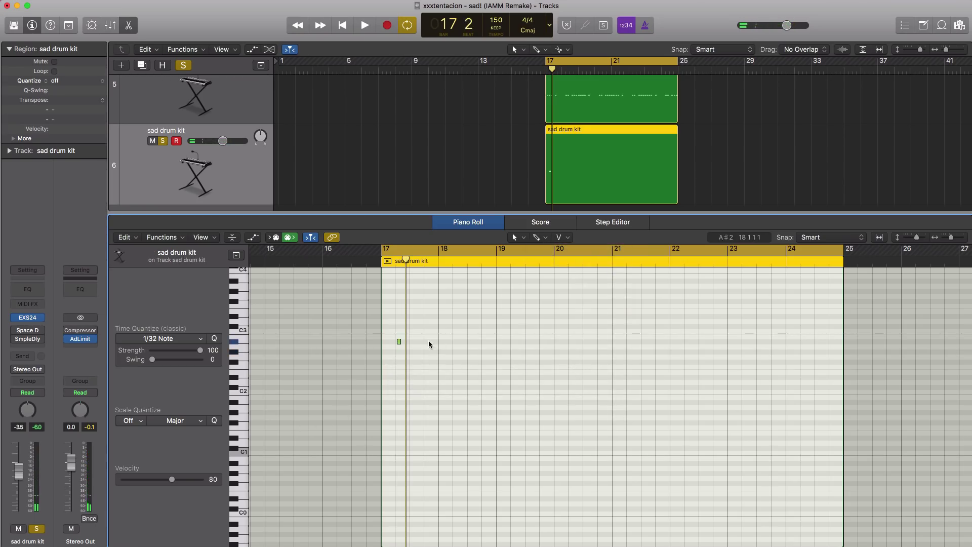
{"action": "left_click", "coordinate": [398, 350]}
{"action": "key", "text": "space"}
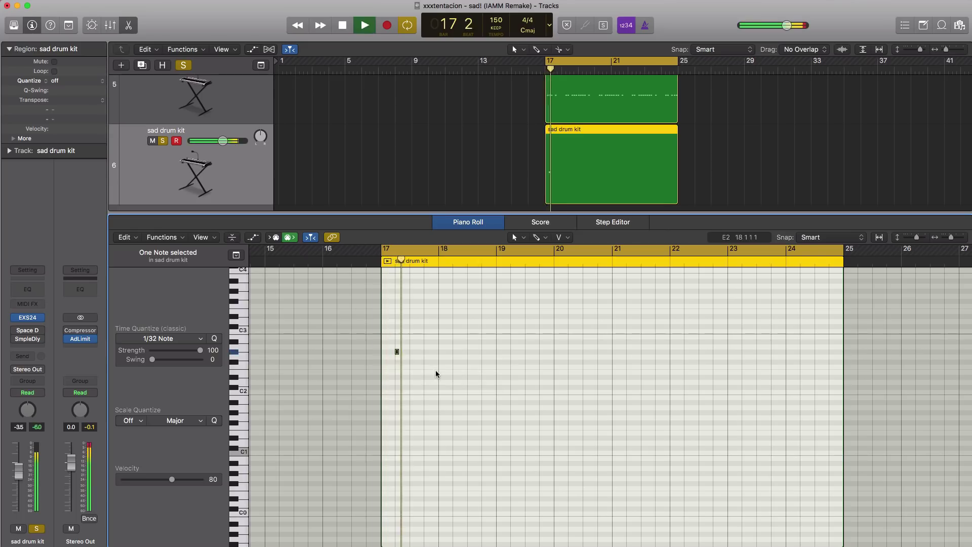
{"action": "key", "text": "space"}
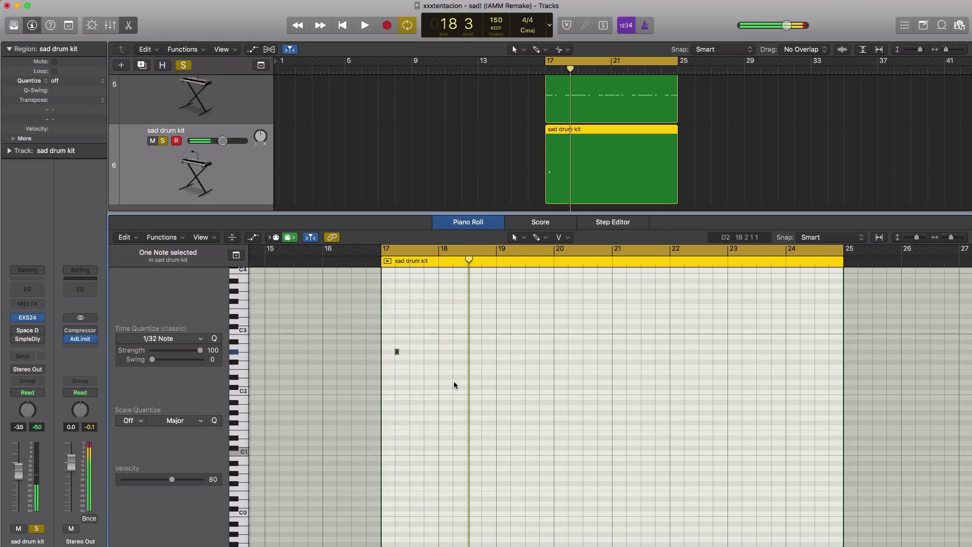
- Add a matching short G#2 note on beat 2 of bar 20 and play the pattern back
{"action": "key", "text": "super+Right"}
{"action": "key", "text": "space"}
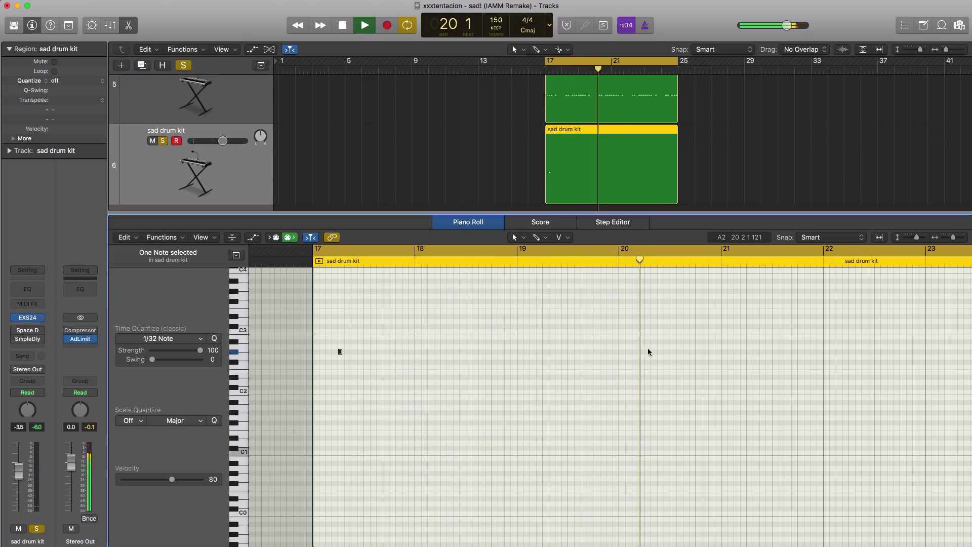
{"action": "key", "text": "space"}
{"action": "left_click_drag", "start_coordinate": [647, 348], "coordinate": [651, 357]}
{"action": "key", "text": "space"}
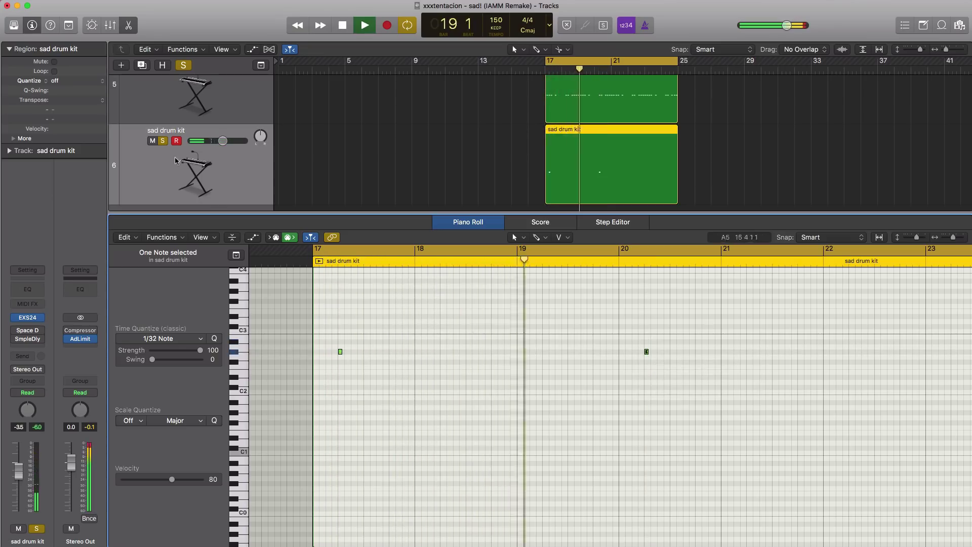
- Lower the sixth sad drum kit track's volume to -9.8 dB, check its EXS24 instrument window, and resume playback
{"action": "left_click_drag", "start_coordinate": [225, 144], "coordinate": [214, 144]}
{"action": "key", "text": "space"}
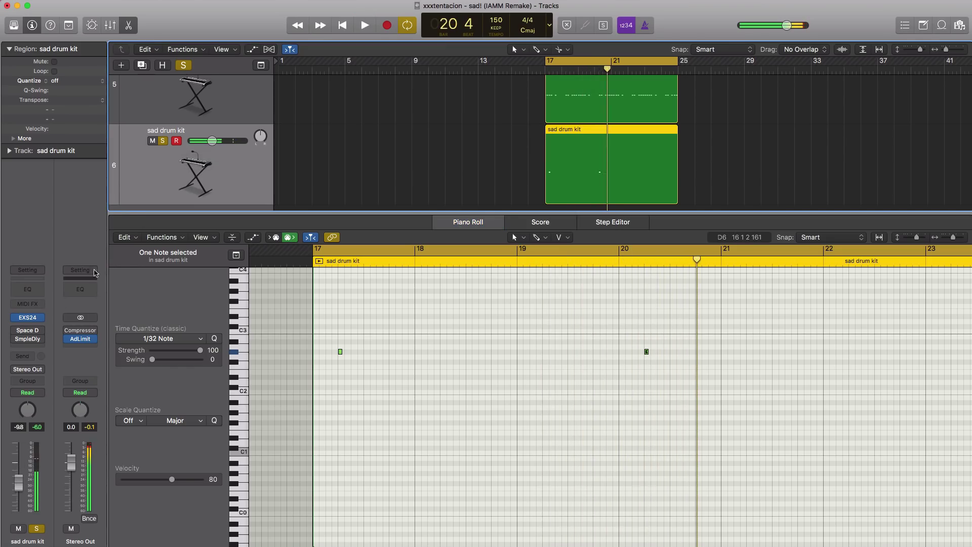
{"action": "left_click", "coordinate": [29, 318]}
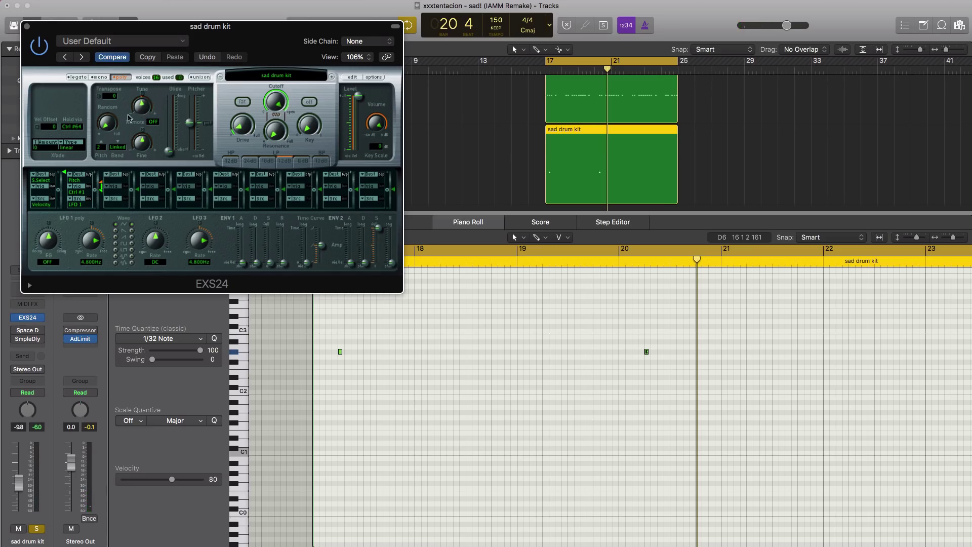
{"action": "key", "text": "space"}
{"action": "left_click", "coordinate": [27, 26]}
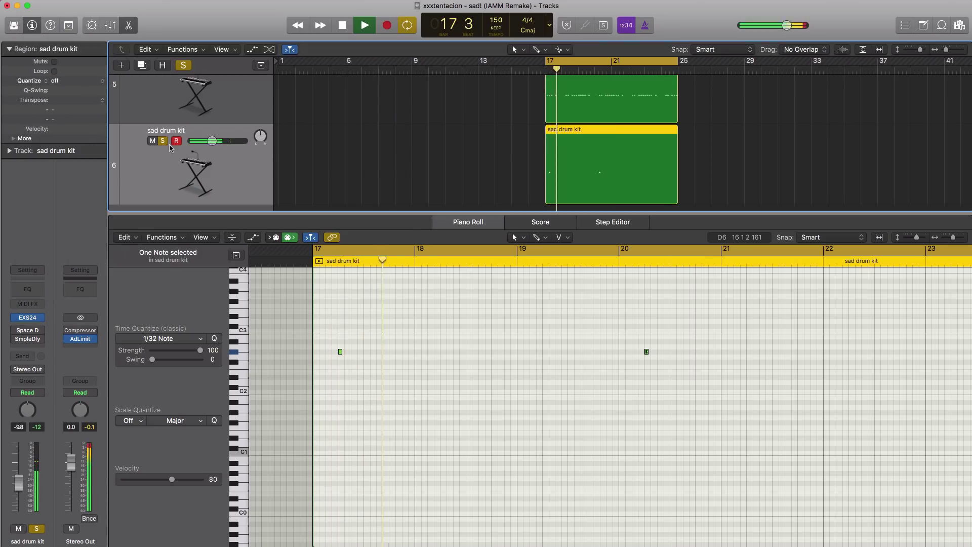
- Set the sixth sad drum kit track's volume to -10.8 dB, repeat both G#2 notes once into bars 21 and 24, and play the result
{"action": "left_click_drag", "start_coordinate": [211, 146], "coordinate": [211, 146]}
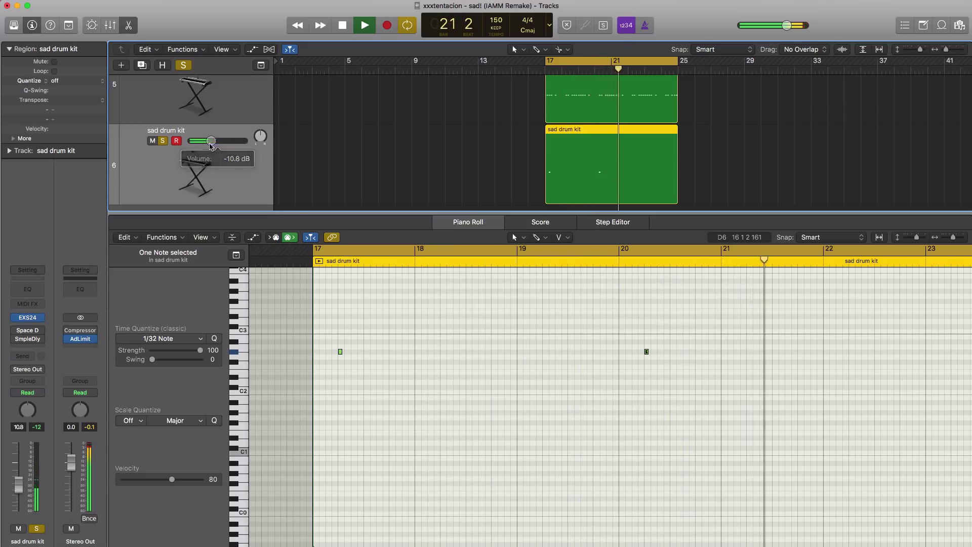
{"action": "key", "text": "space"}
{"action": "left_click_drag", "start_coordinate": [695, 475], "coordinate": [334, 310]}
{"action": "key", "text": "super+r"}
{"action": "key", "text": "Return"}
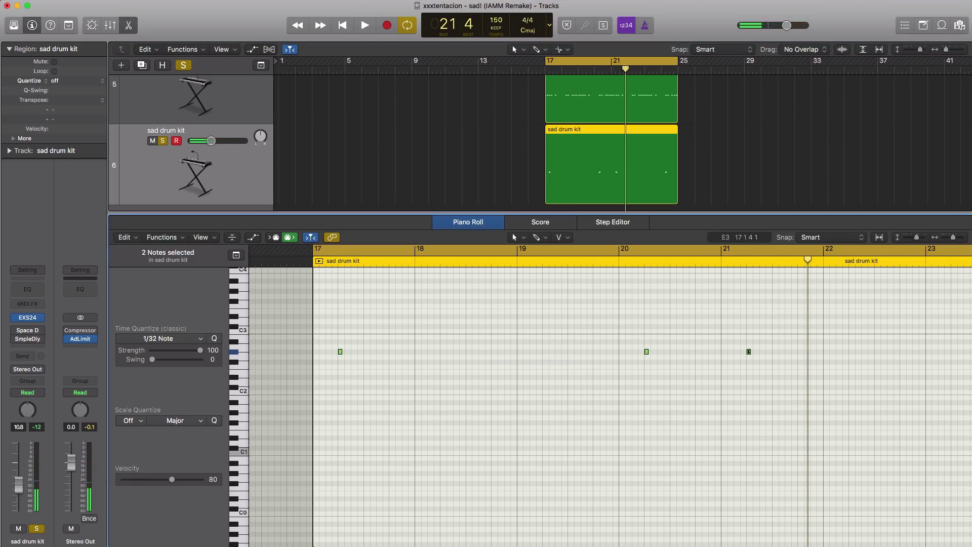
{"action": "key", "text": "space"}
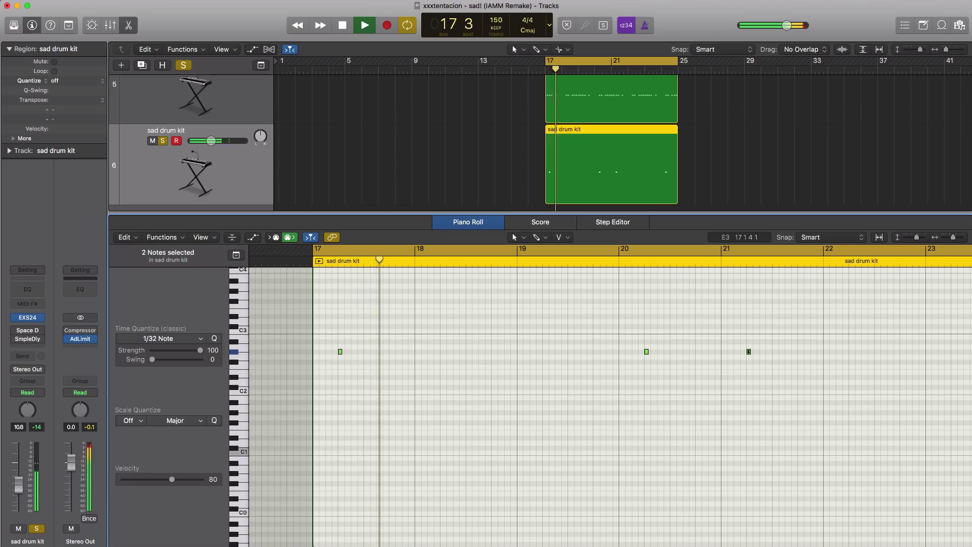
- Raise the sixth sad drum kit track's volume to -8.2 dB while the loop plays, and stop playback
{"action": "scroll", "coordinate": [449, 408], "scroll_direction": "down", "scroll_amount": 3}
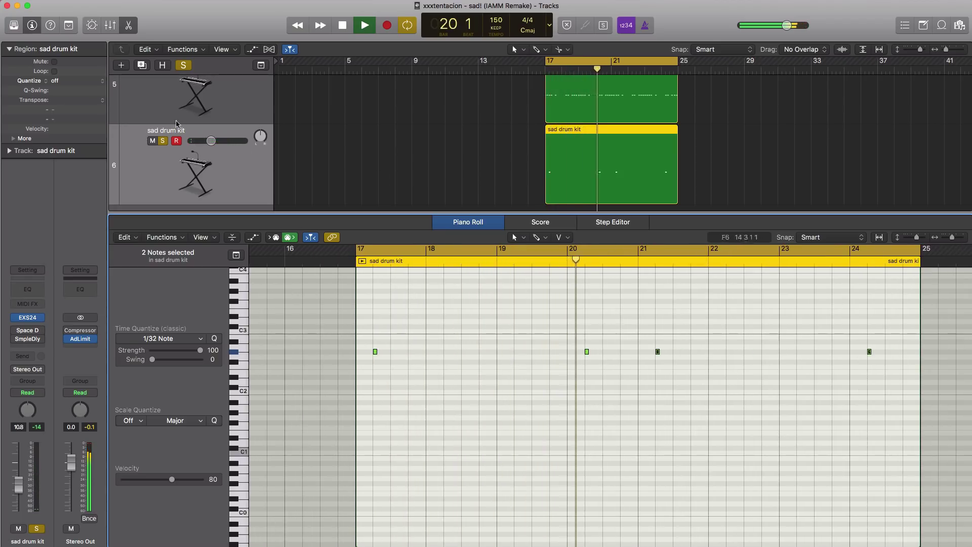
{"action": "left_click_drag", "start_coordinate": [212, 142], "coordinate": [215, 145]}
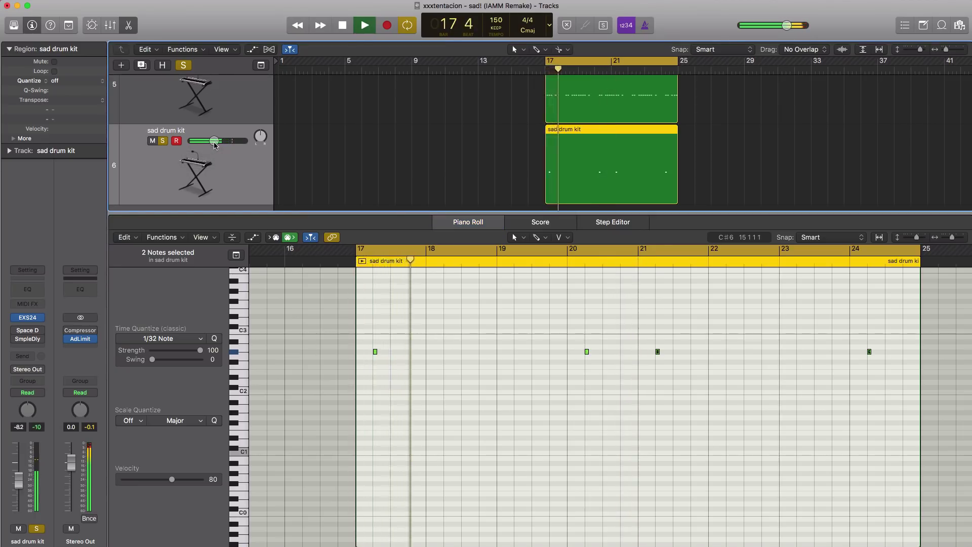
{"action": "key", "text": "space"}
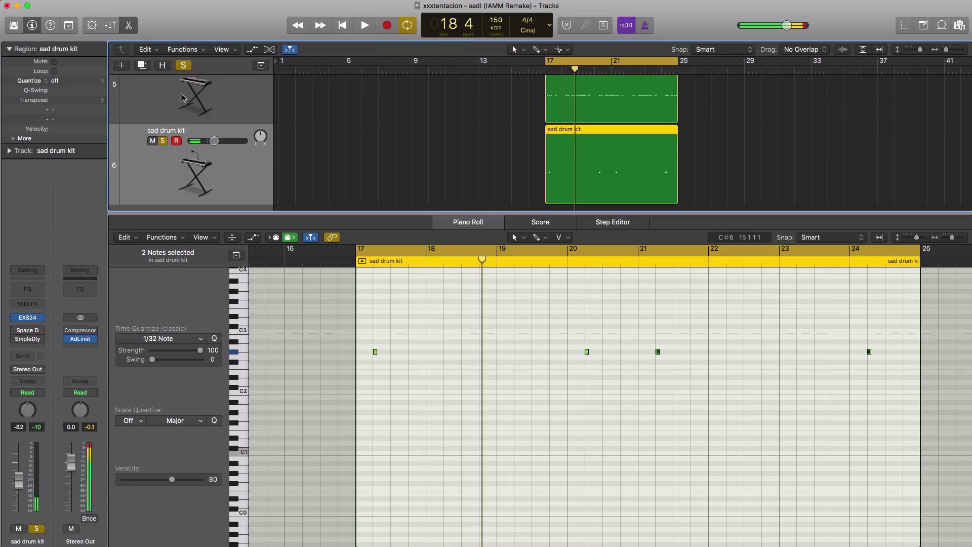
- Duplicate the sixth sad drum kit track, create an empty region from bar 17 to bar 25 on the copy, and play the loop
{"action": "left_click", "coordinate": [142, 68]}
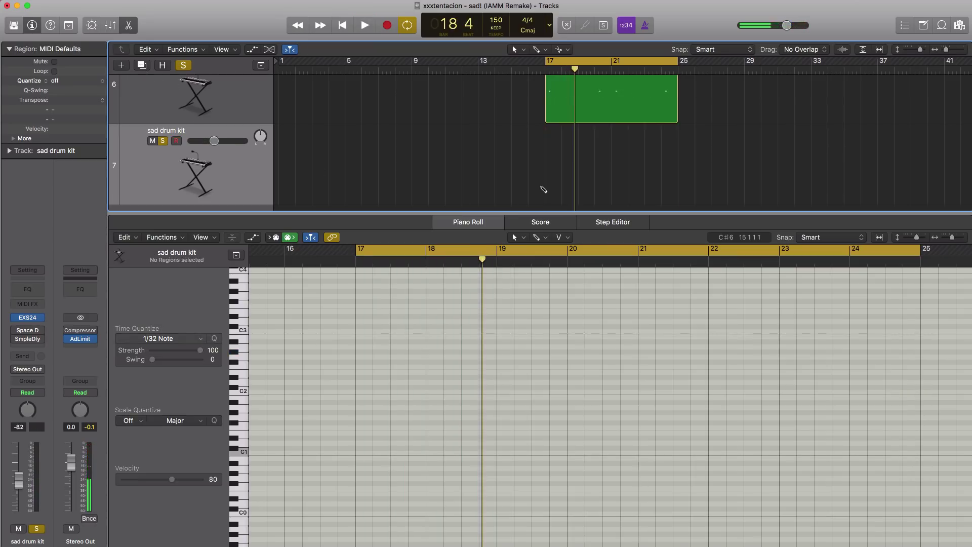
{"action": "left_click", "coordinate": [552, 182]}
{"action": "left_click_drag", "start_coordinate": [568, 187], "coordinate": [679, 196]}
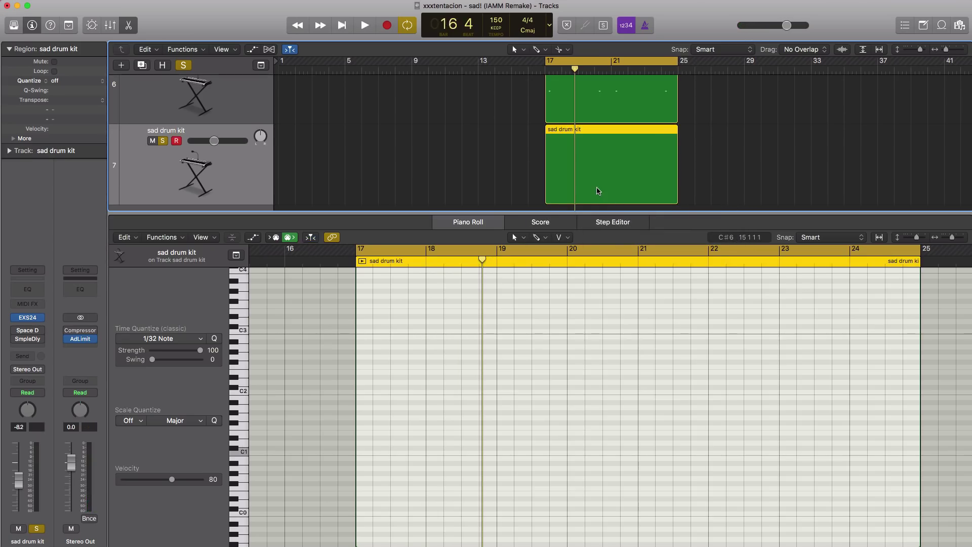
{"action": "key", "text": "space"}
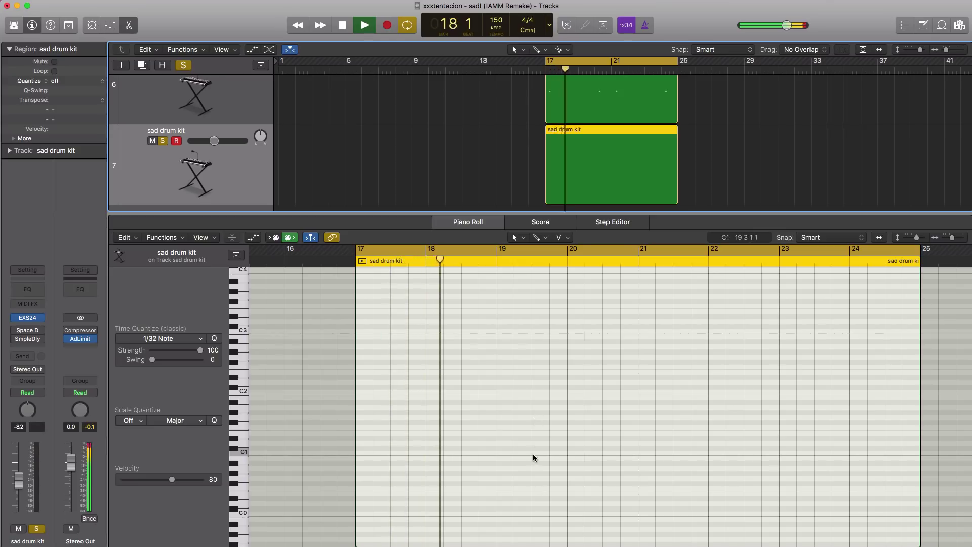
- Add a short D#1 note on the third sixteenth of bar 18 in the seventh track's region and play it back
{"action": "key", "text": "space"}
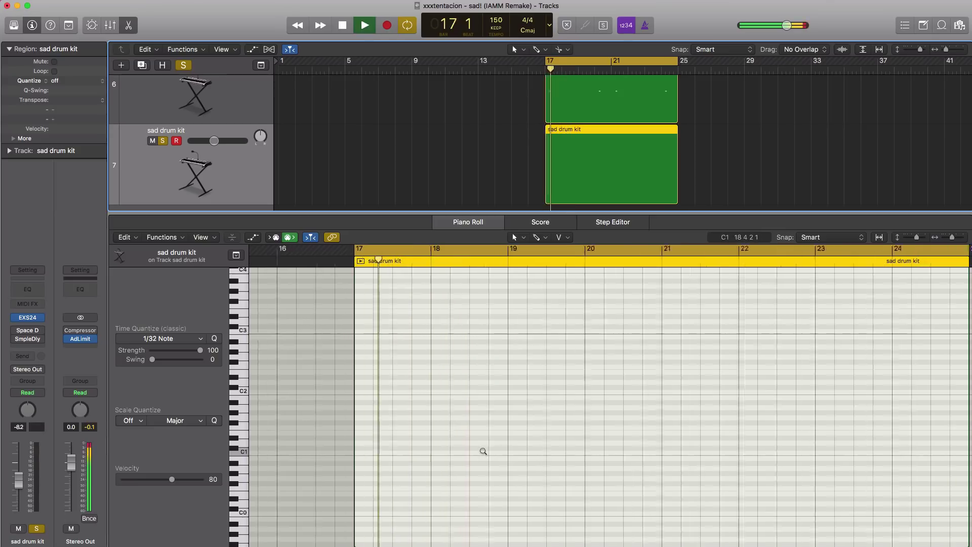
{"action": "key", "text": "space"}
{"action": "key", "text": "space"}
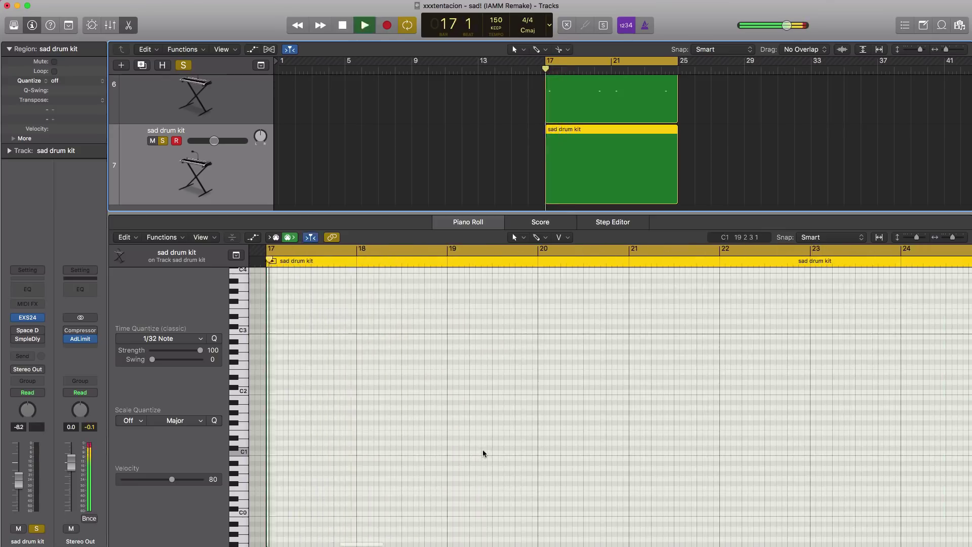
{"action": "key", "text": "space"}
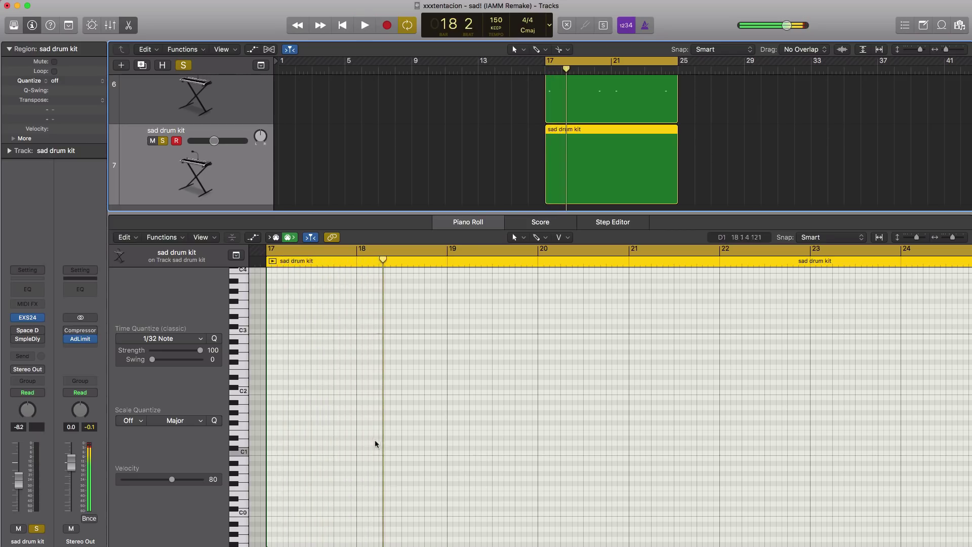
{"action": "left_click", "coordinate": [375, 438]}
{"action": "key", "text": "space"}
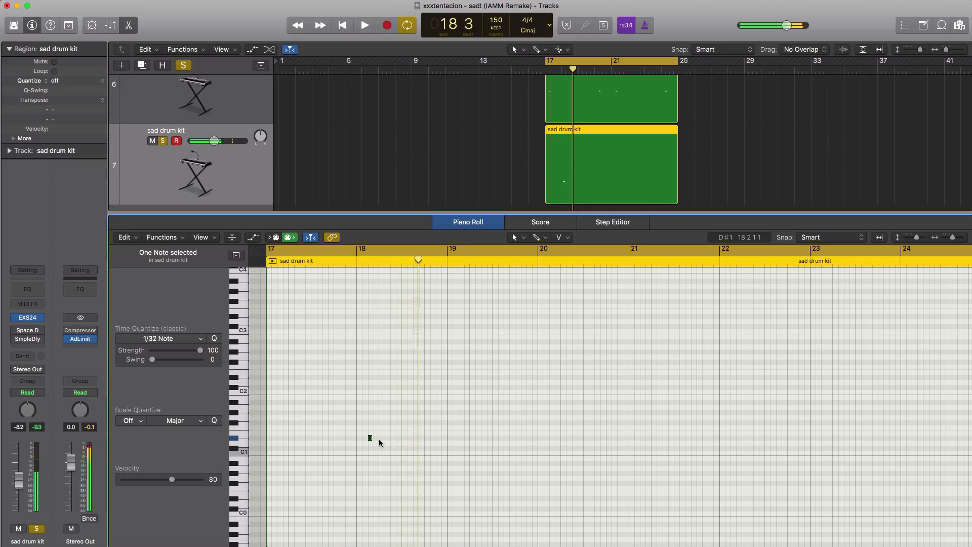
- Replay the new D#1 hit and raise the seventh sad drum kit track's volume to +1.5 dB
{"action": "key", "text": "space"}
{"action": "key", "text": "space"}
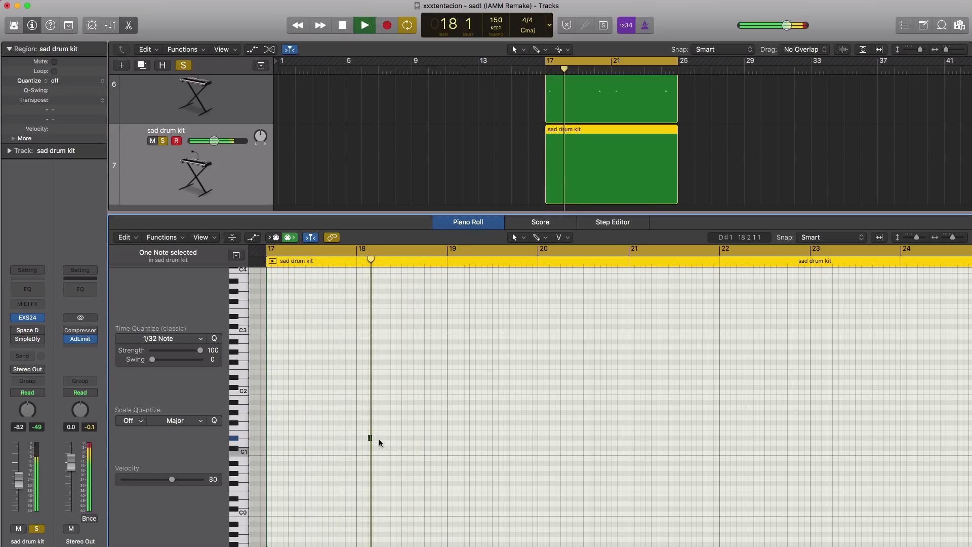
{"action": "key", "text": "space"}
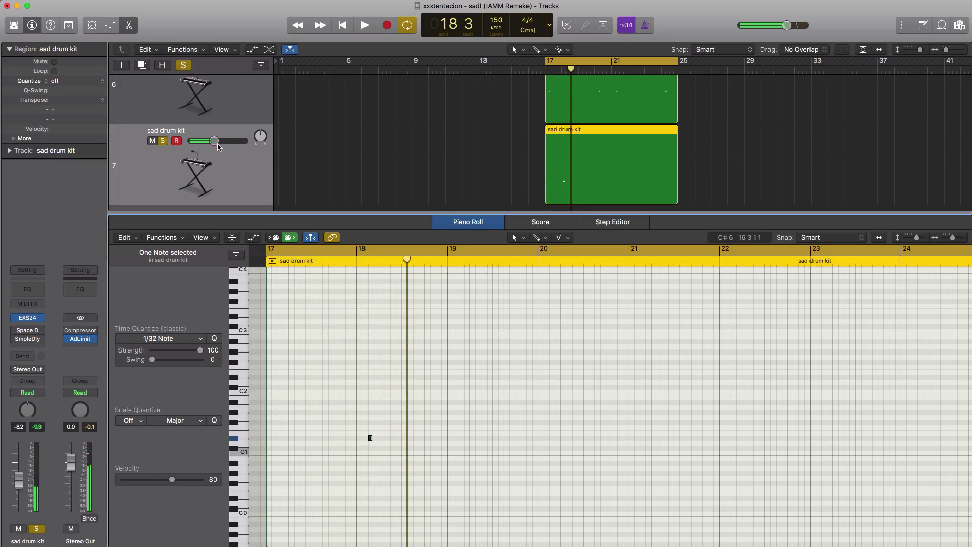
{"action": "left_click_drag", "start_coordinate": [218, 145], "coordinate": [222, 145]}
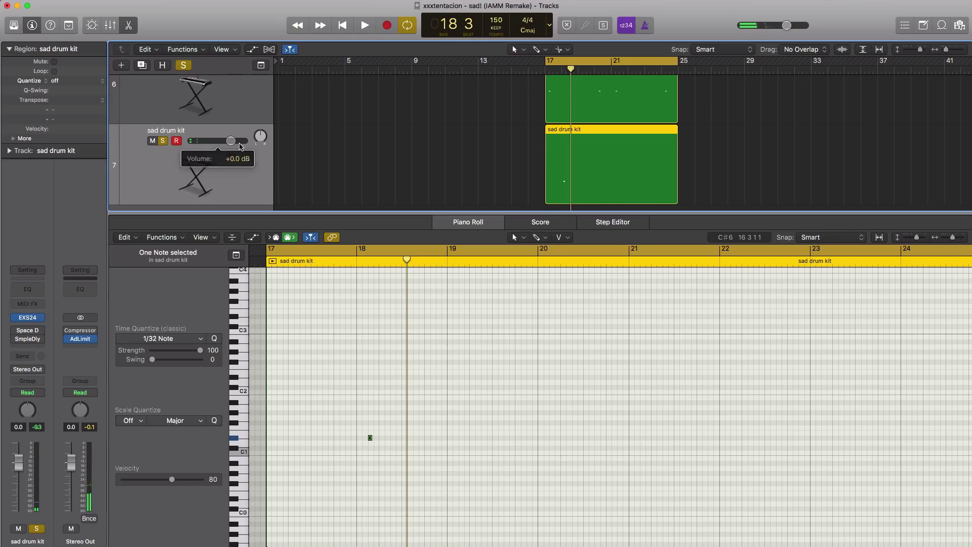
{"action": "key", "text": "space"}
{"action": "left_click_drag", "start_coordinate": [241, 147], "coordinate": [234, 140]}
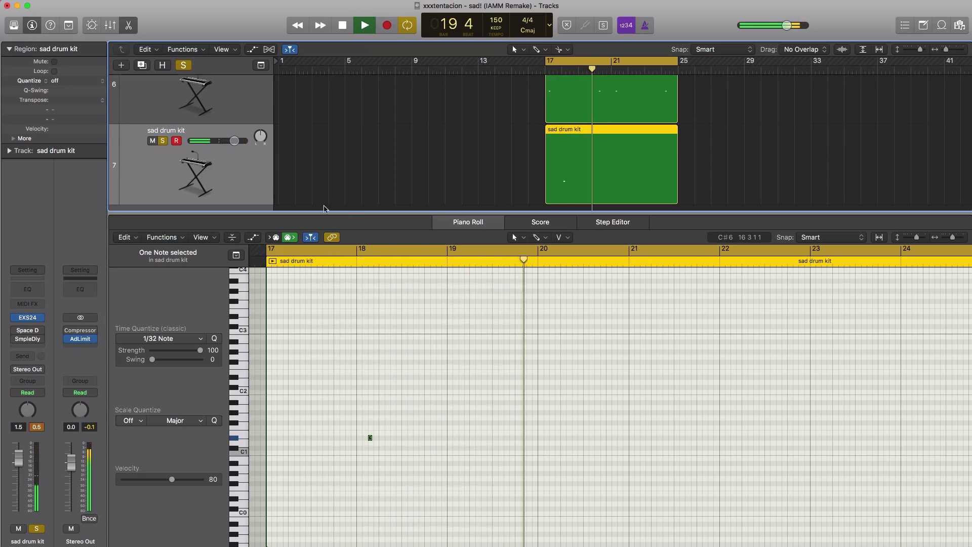
- Add a matching D#1 note on the third sixteenth of bar 20 and copy the pair to the same spot in bars 22 and 24
{"action": "left_click", "coordinate": [553, 438]}
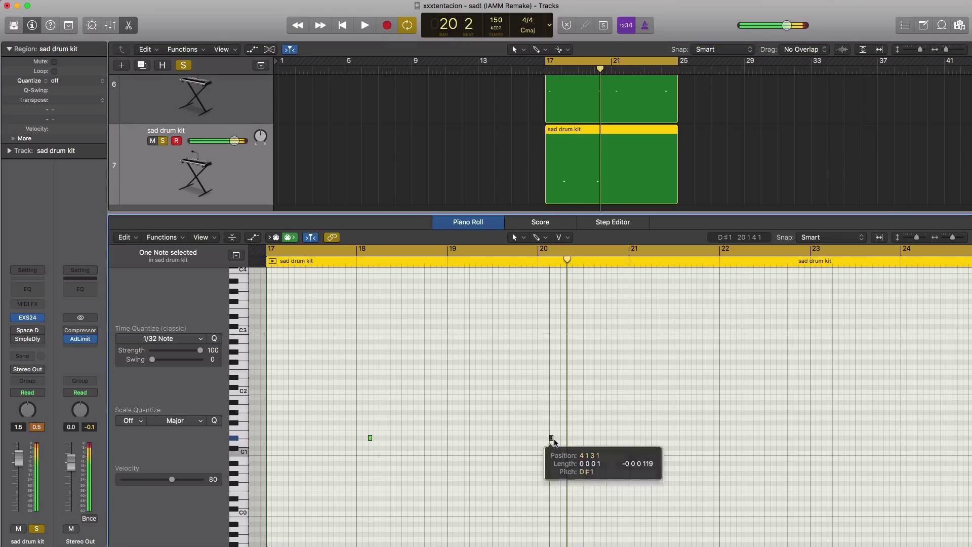
{"action": "key", "text": "space"}
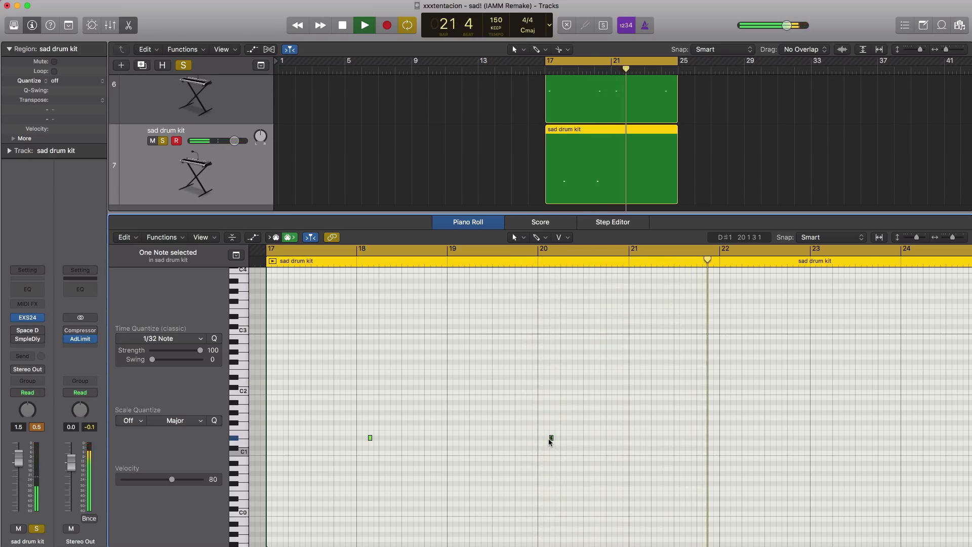
{"action": "key", "text": "super+r"}
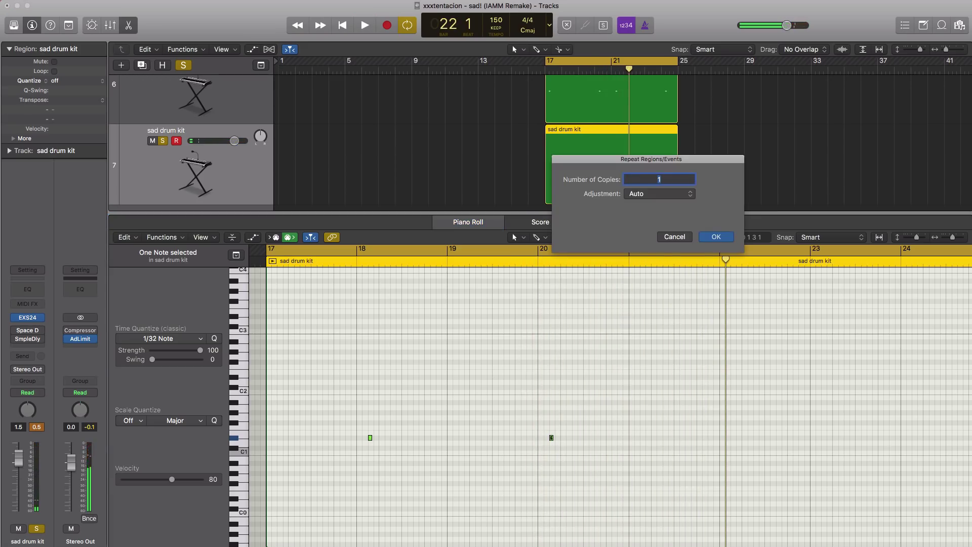
{"action": "key", "text": "Return"}
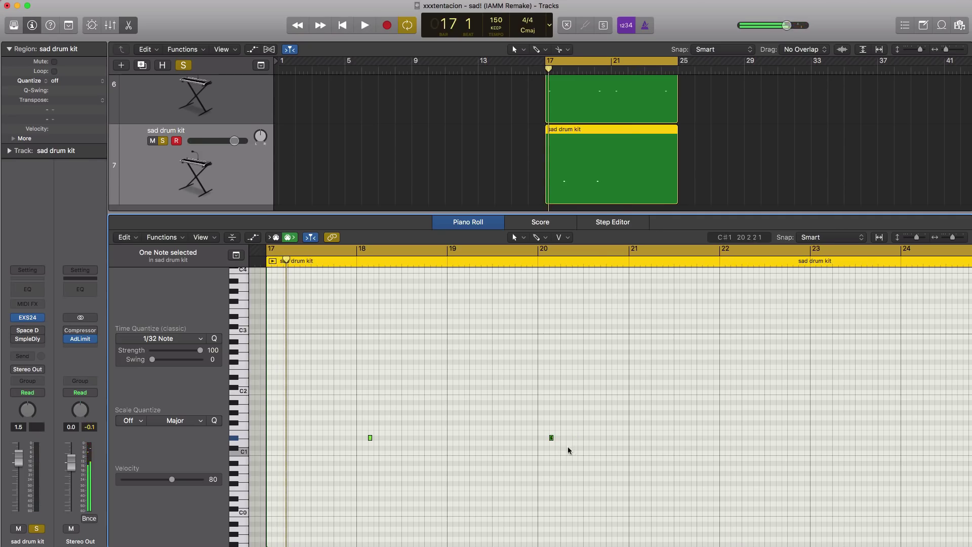
{"action": "left_click_drag", "start_coordinate": [568, 450], "coordinate": [756, 441]}
{"action": "key", "text": "space"}
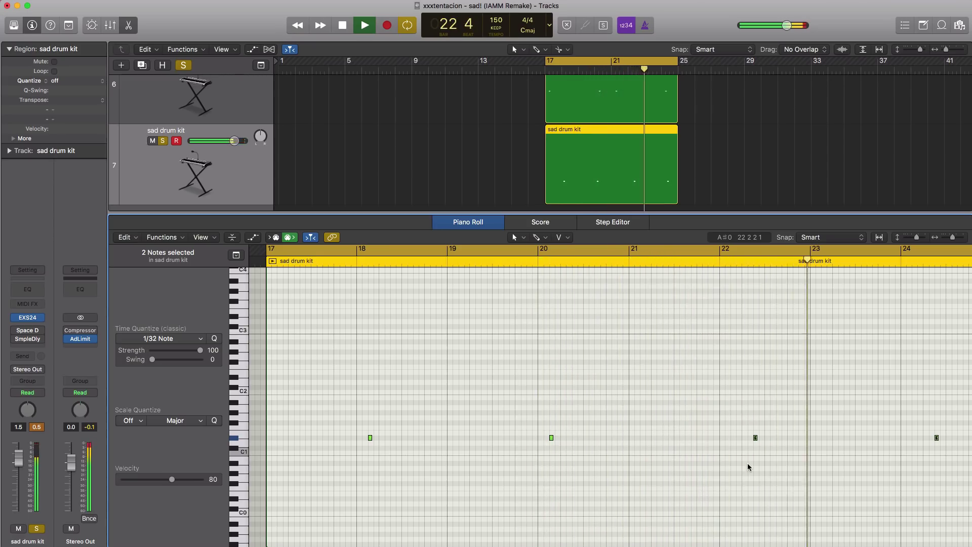
{"action": "key", "text": "space"}
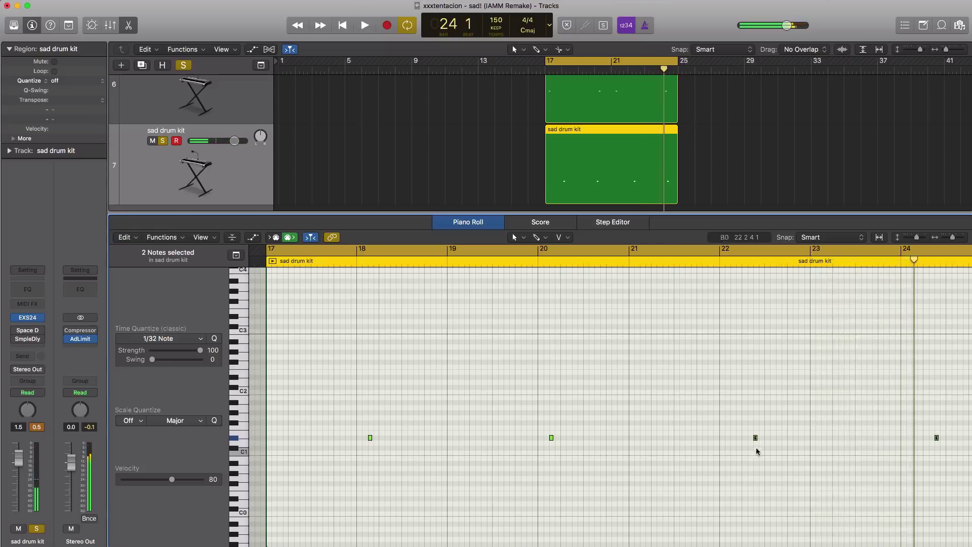
{"action": "left_click_drag", "start_coordinate": [754, 438], "coordinate": [735, 439]}
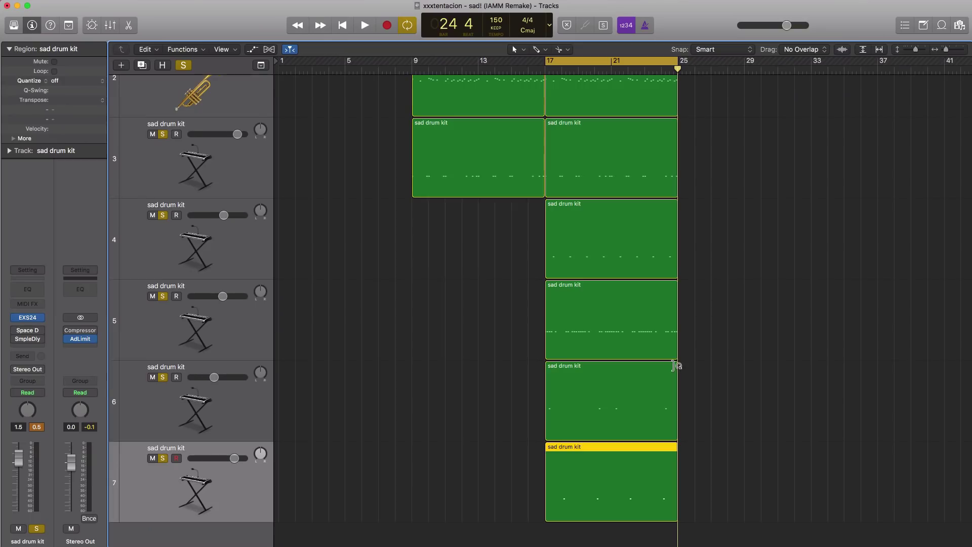
- Copy all tracks' regions from bars 17–25 to bar 25, play them, and slightly raise the Pluck Synth volume and lower the trumpet volume
{"action": "key", "text": "z"}
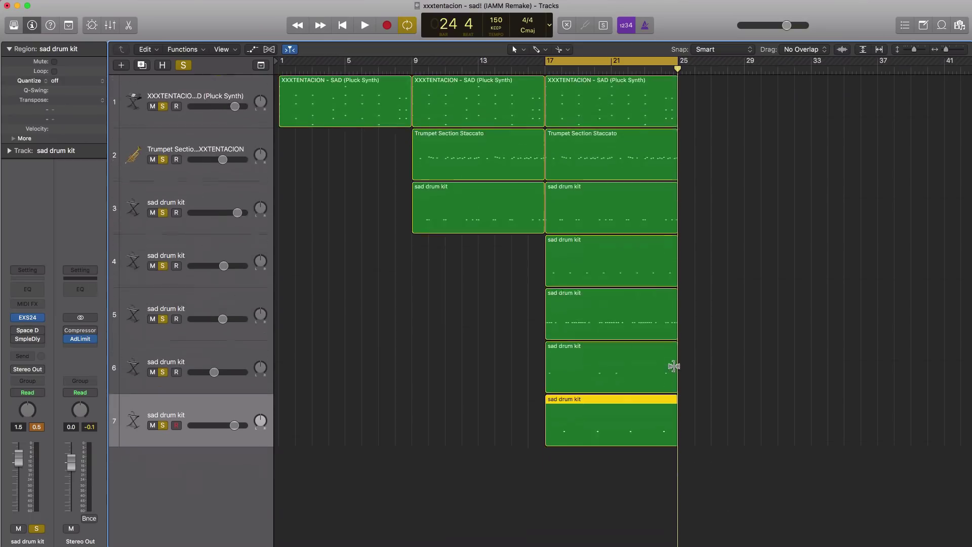
{"action": "key", "text": "space"}
{"action": "left_click_drag", "start_coordinate": [572, 461], "coordinate": [478, 99]}
{"action": "left_click_drag", "start_coordinate": [527, 105], "coordinate": [613, 106]}
{"action": "left_click_drag", "start_coordinate": [240, 111], "coordinate": [242, 111]}
{"action": "left_click_drag", "start_coordinate": [222, 159], "coordinate": [220, 159]}
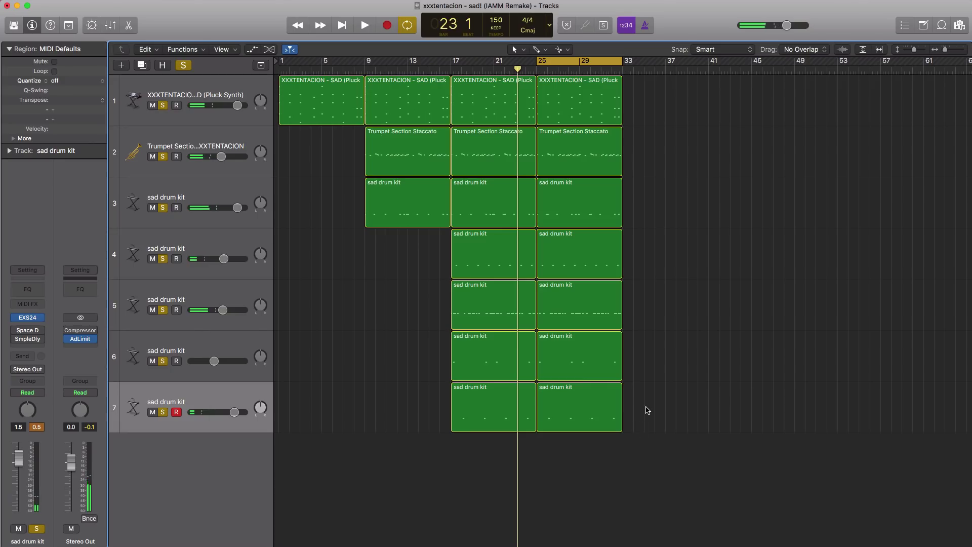
- Copy the Pluck Synth region from bar 25 to bar 33, move the cycle range to bars 33–41, and play it
{"action": "left_click_drag", "start_coordinate": [585, 107], "coordinate": [672, 108]}
{"action": "left_click_drag", "start_coordinate": [608, 66], "coordinate": [689, 71]}
{"action": "key", "text": "space"}
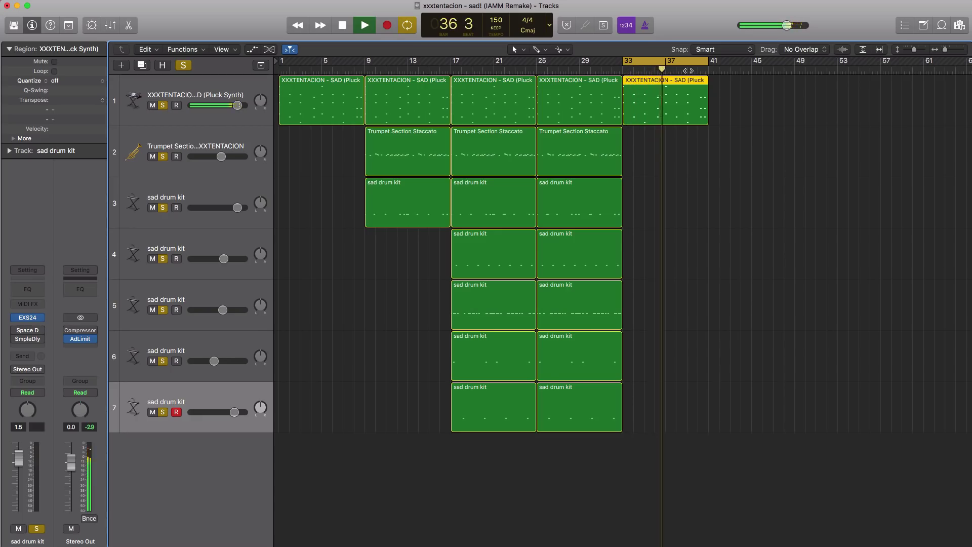
{"action": "key", "text": "space"}
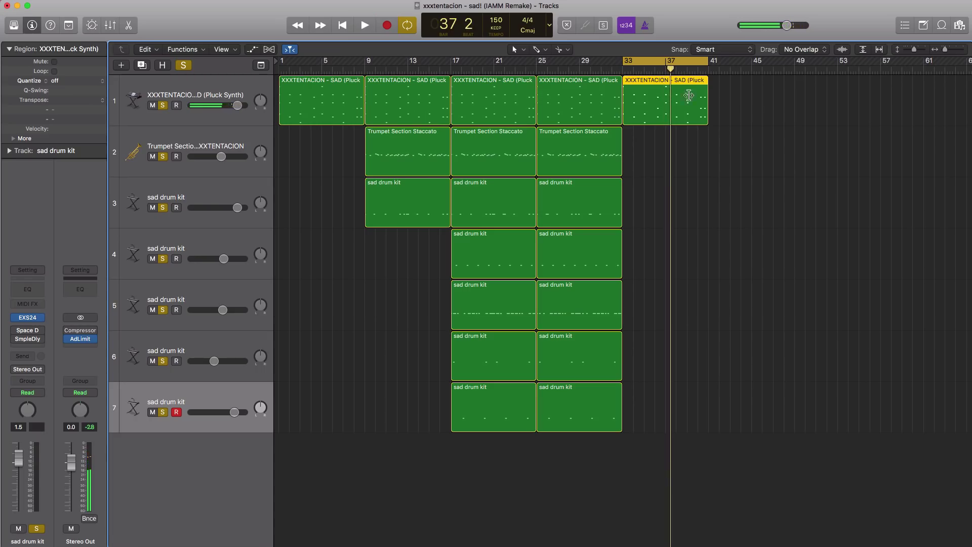
- Create an empty region on the first sad drum kit track, extend it to span bars 33 to 37, and open it in the Piano Roll
{"action": "left_click", "coordinate": [218, 191]}
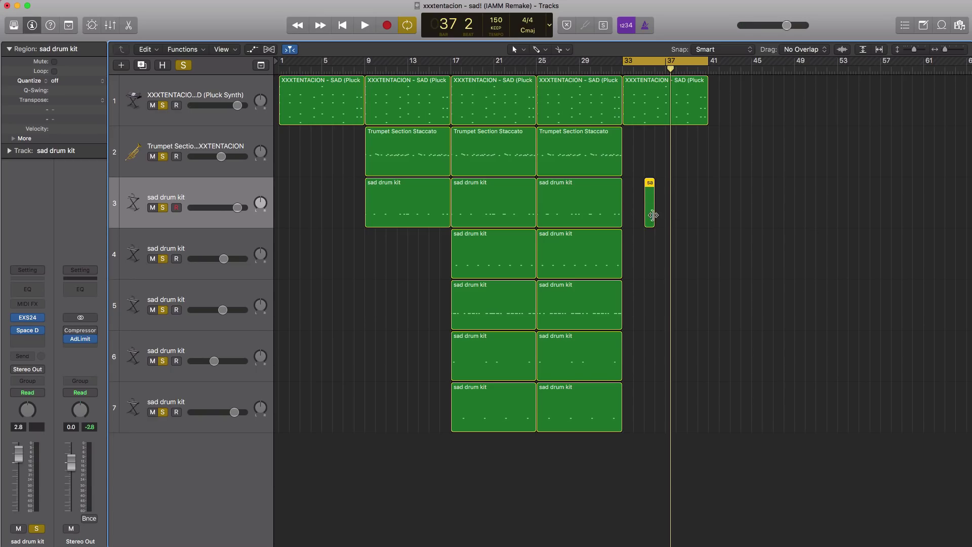
{"action": "left_click_drag", "start_coordinate": [653, 215], "coordinate": [665, 218]}
{"action": "key", "text": "z"}
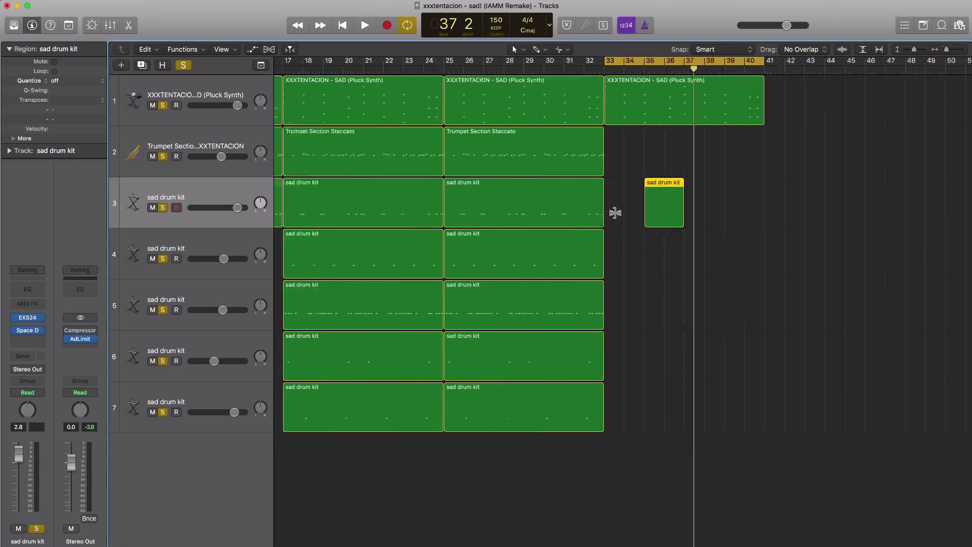
{"action": "key", "text": "p"}
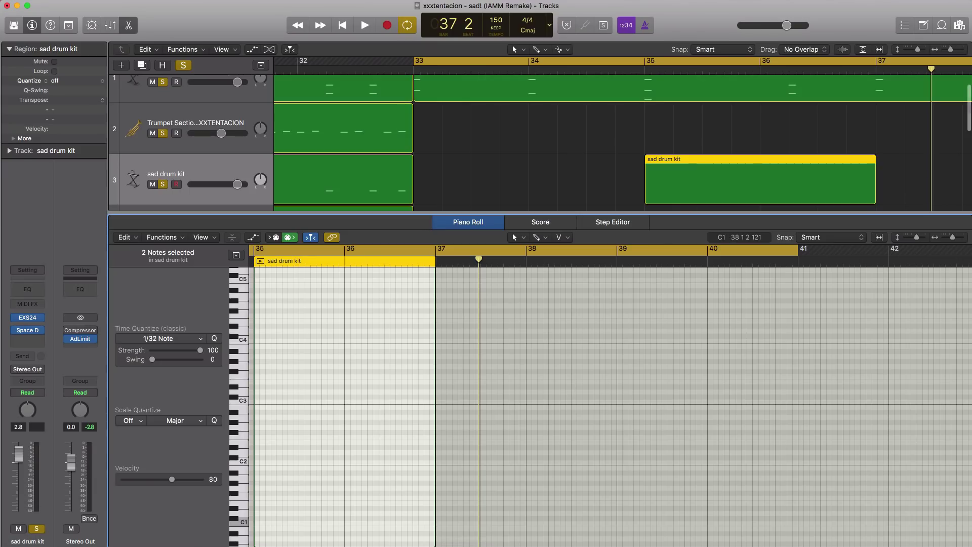
- Play the new section and add a short C1 note at the start of bar 35 in the drum region
{"action": "key", "text": "space"}
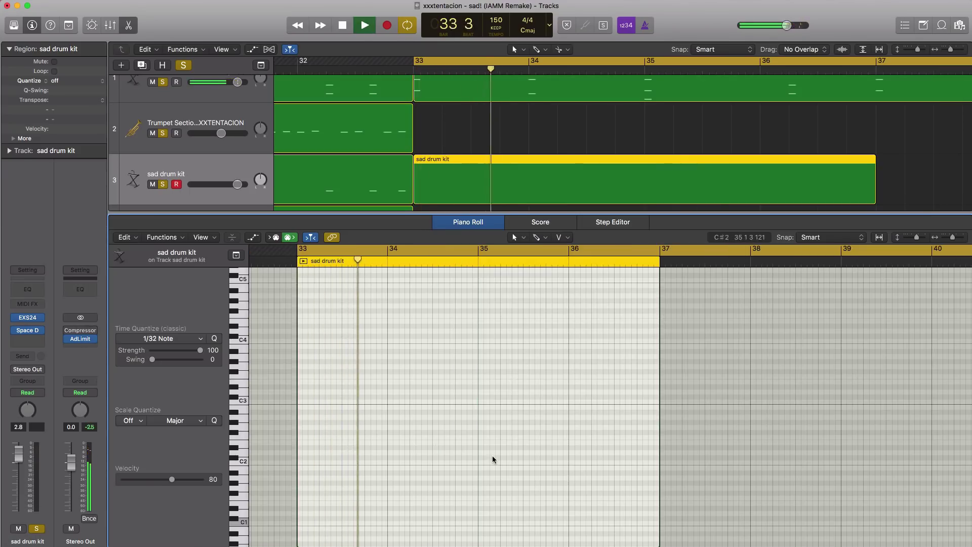
{"action": "scroll", "coordinate": [484, 494], "scroll_direction": "down", "scroll_amount": 2}
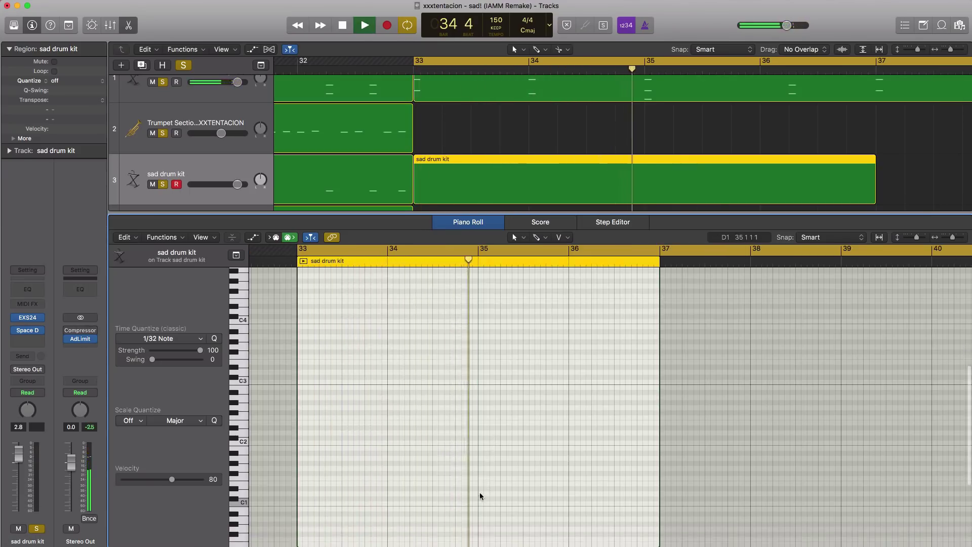
{"action": "key", "text": "space"}
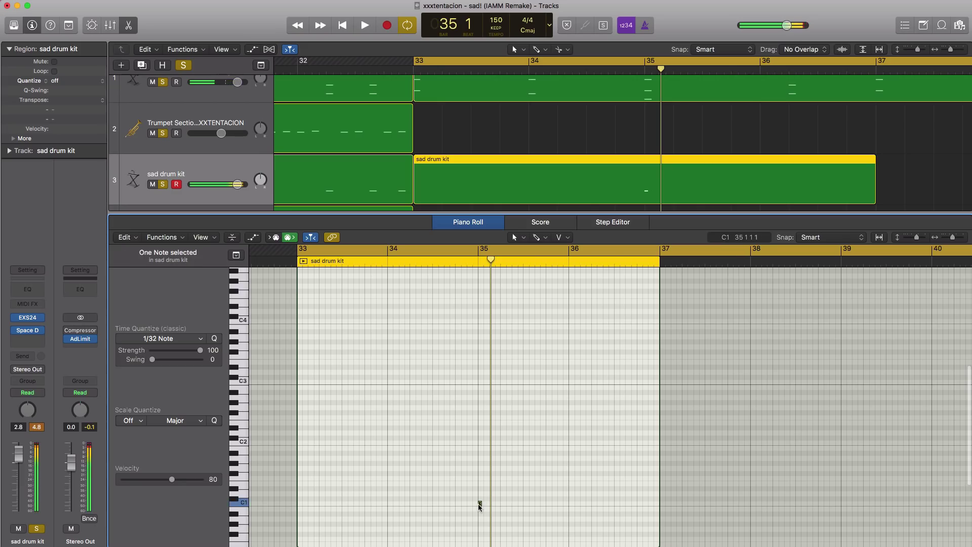
{"action": "left_click", "coordinate": [481, 504]}
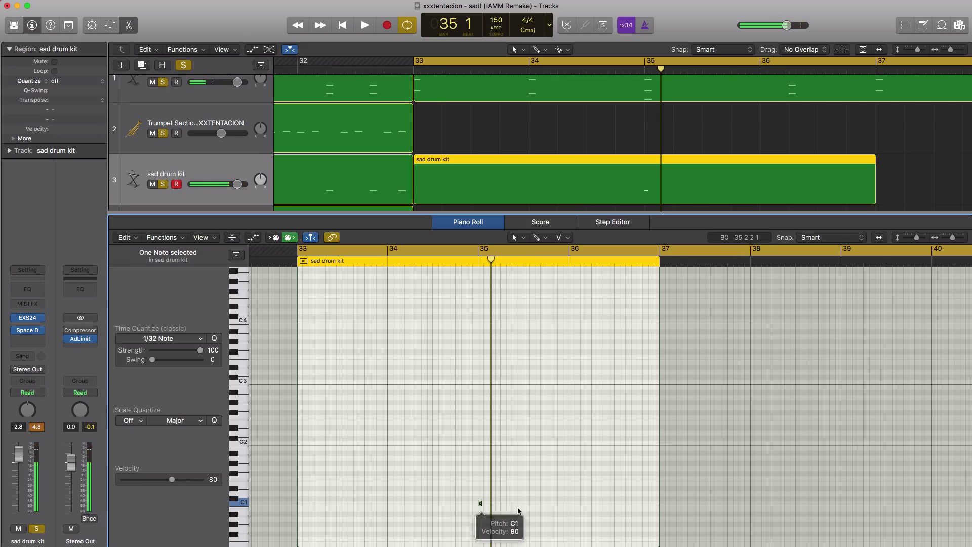
- Add three more short C1 notes, one late in bar 35 and two in bar 36, and play the section back
{"action": "left_click", "coordinate": [560, 504]}
{"action": "key", "text": "space"}
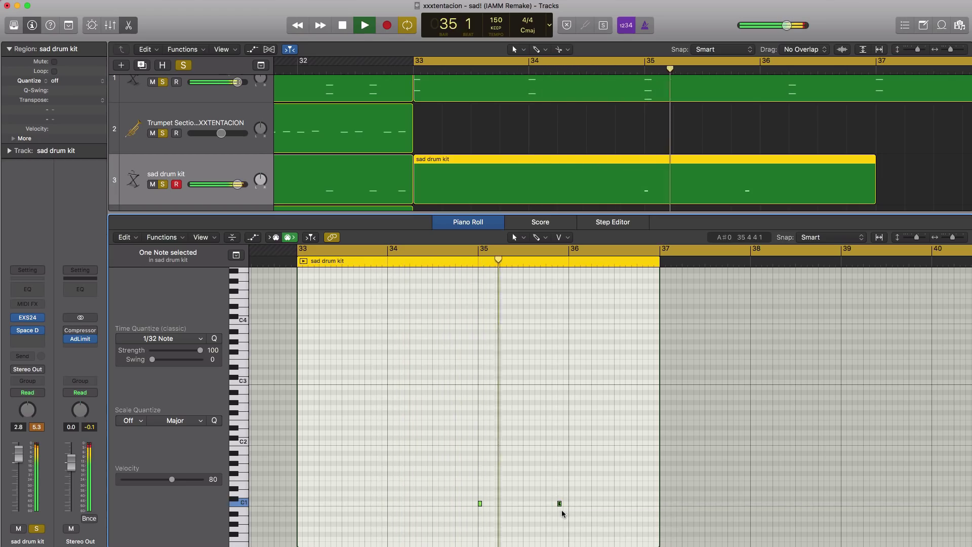
{"action": "left_click", "coordinate": [594, 504]}
{"action": "left_click", "coordinate": [633, 504]}
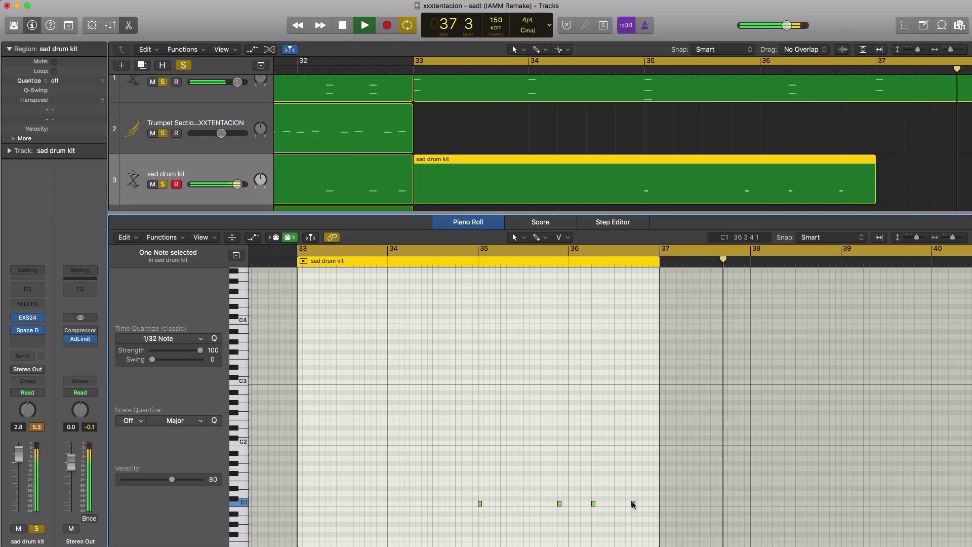
{"action": "left_click_drag", "start_coordinate": [634, 504], "coordinate": [628, 504]}
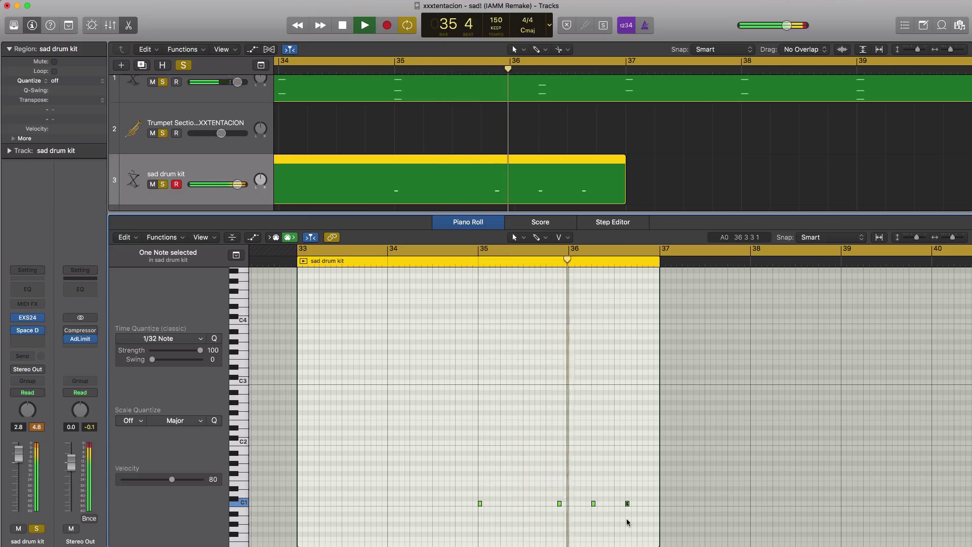
{"action": "key", "text": "space"}
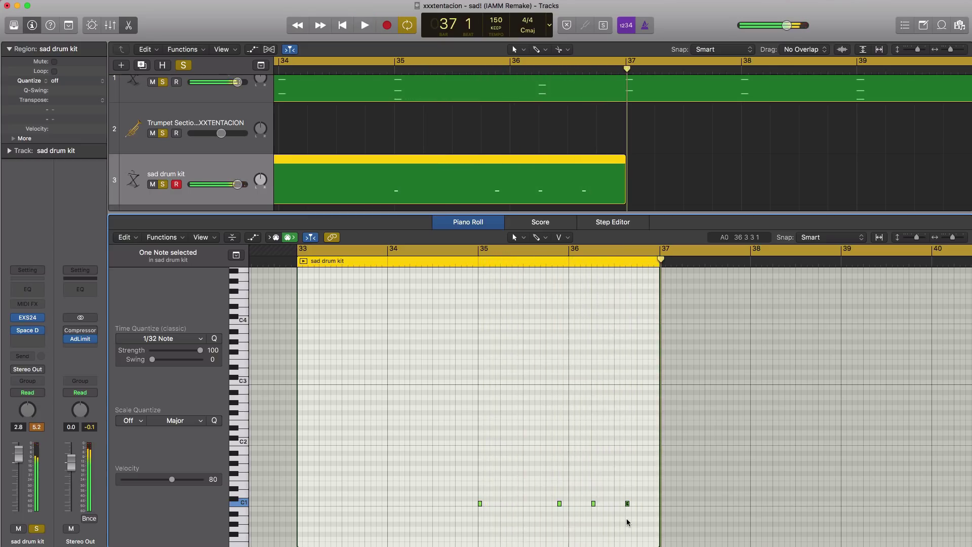
- Close the Piano Roll and shorten the cycle range to bars 33–37
{"action": "double_click", "coordinate": [500, 171]}
{"action": "scroll", "coordinate": [503, 179], "scroll_direction": "down", "scroll_amount": 5}
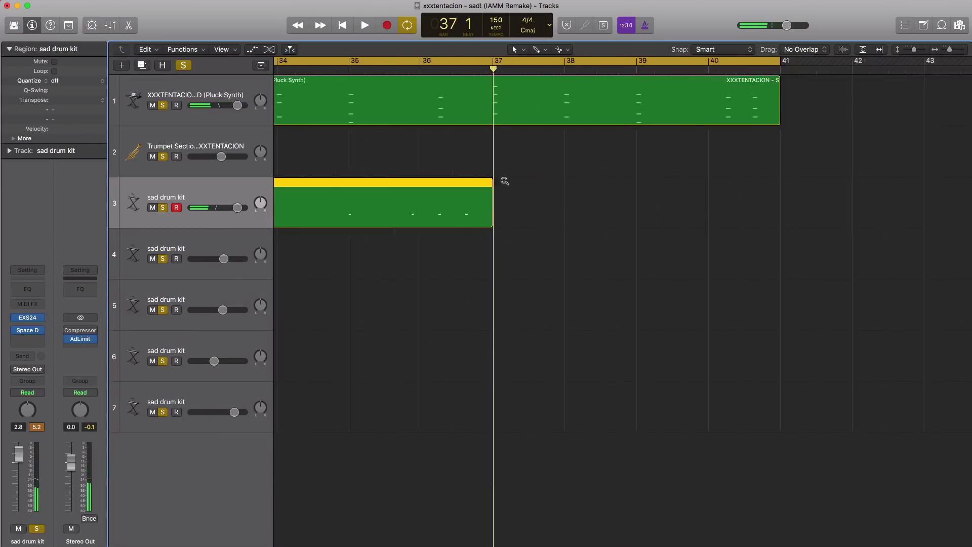
{"action": "scroll", "coordinate": [504, 182], "scroll_direction": "left", "scroll_amount": 5}
{"action": "scroll", "coordinate": [504, 183], "scroll_direction": "down", "scroll_amount": 2}
{"action": "scroll", "coordinate": [494, 163], "scroll_direction": "down", "scroll_amount": 4}
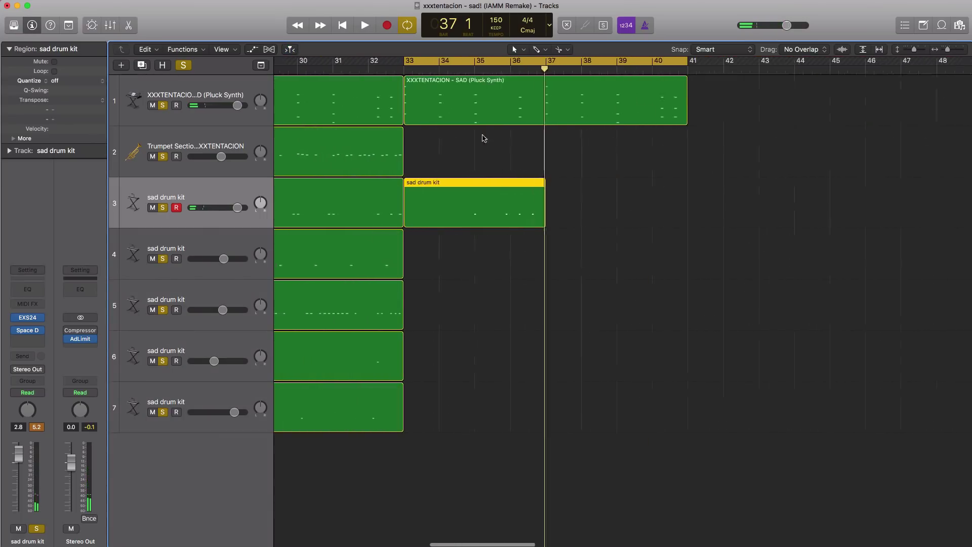
{"action": "left_click", "coordinate": [422, 68]}
{"action": "left_click_drag", "start_coordinate": [408, 65], "coordinate": [535, 64]}
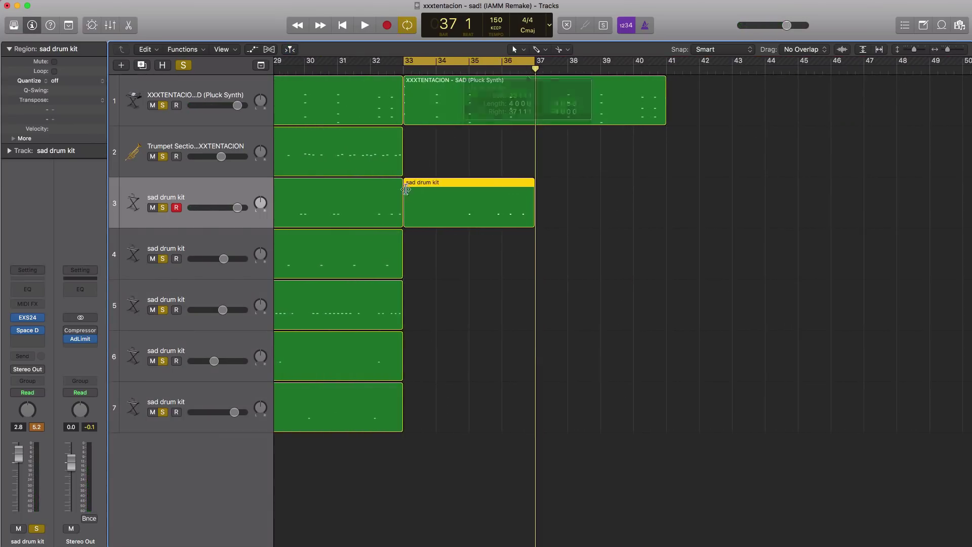
- Duplicate the first sad drum kit track, add a one-bar region at bar 34, and set its Space Designer to 02.5s Medium Tunnel, dry muted, wet -15.0 dB
{"action": "left_click", "coordinate": [143, 66]}
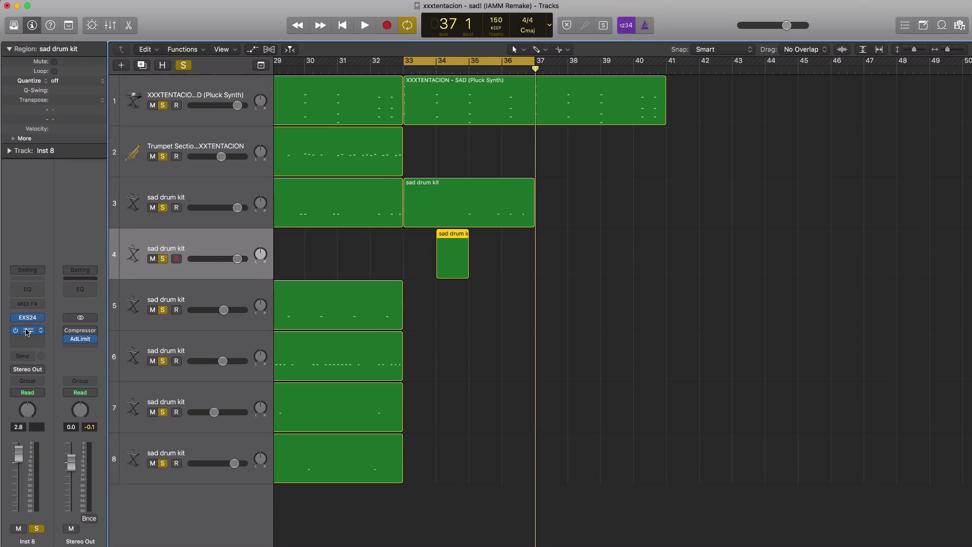
{"action": "key", "text": "v"}
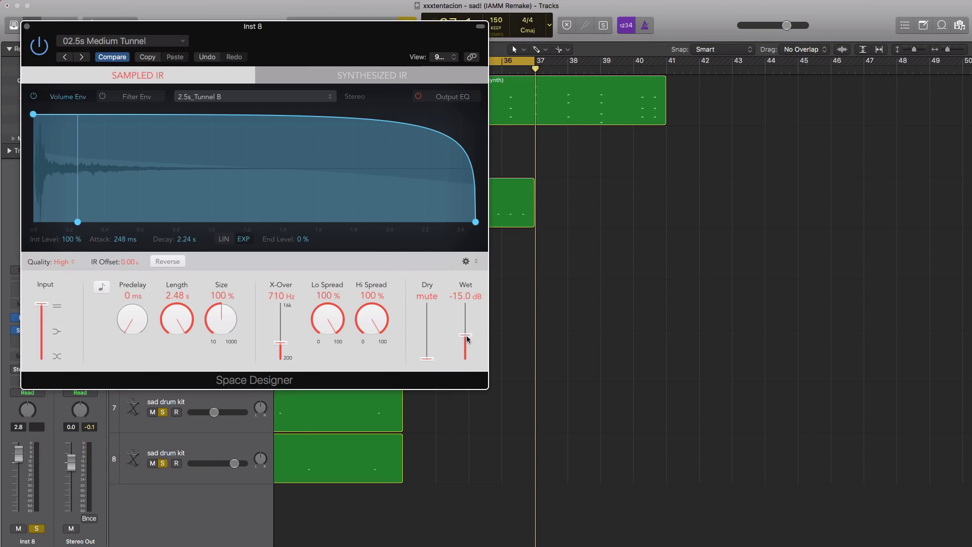
{"action": "left_click", "coordinate": [27, 27]}
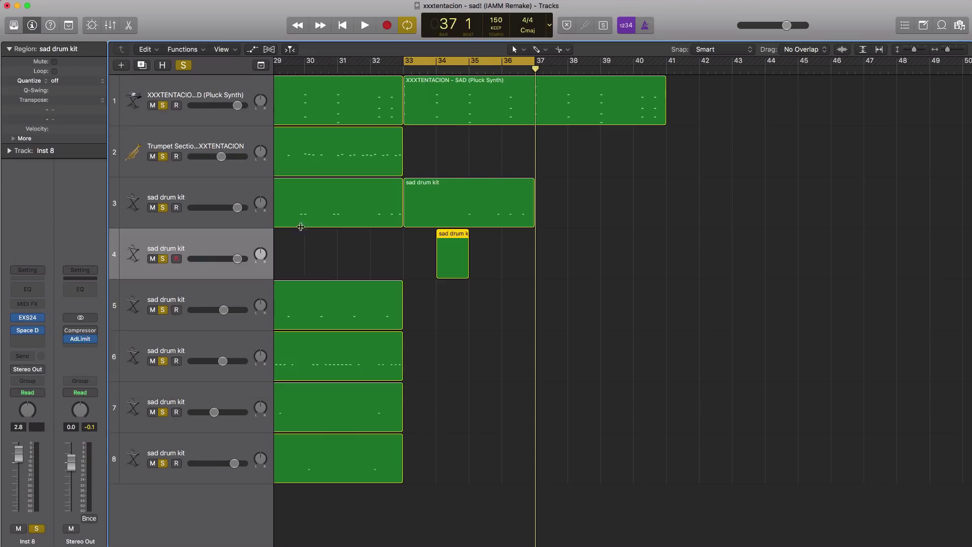
- Open the bar 34 region in the Piano Roll, add a short C1 note near the end of the bar, and play it
{"action": "double_click", "coordinate": [447, 265]}
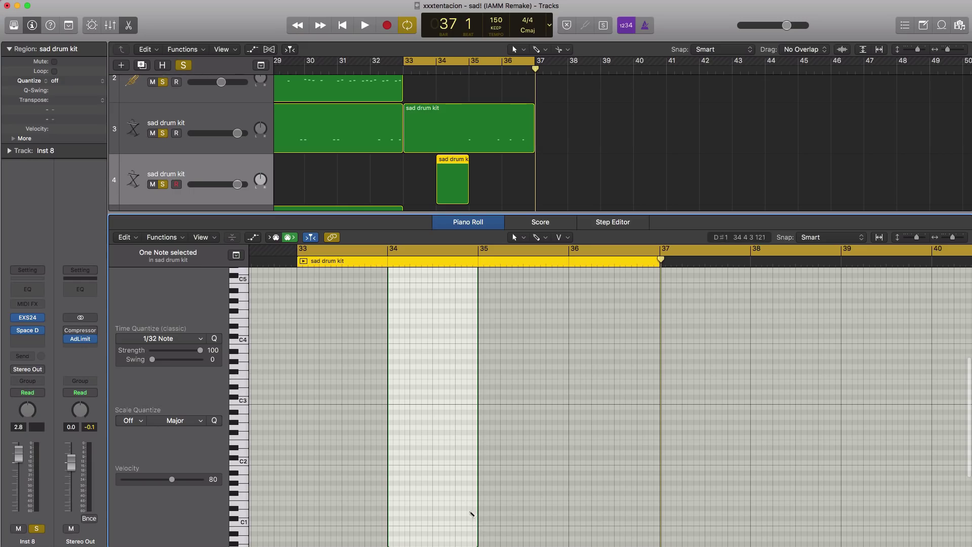
{"action": "left_click", "coordinate": [471, 525]}
{"action": "key", "text": "space"}
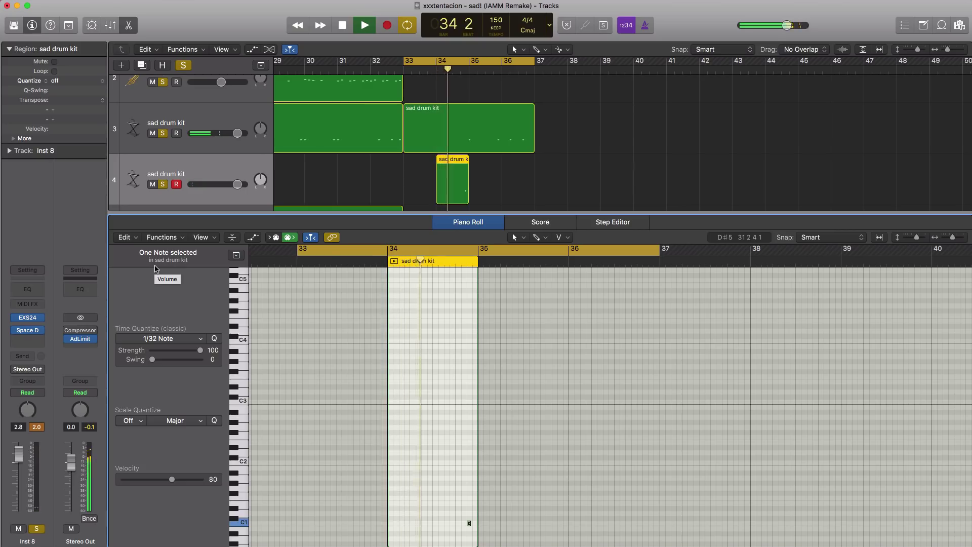
{"action": "key", "text": "space"}
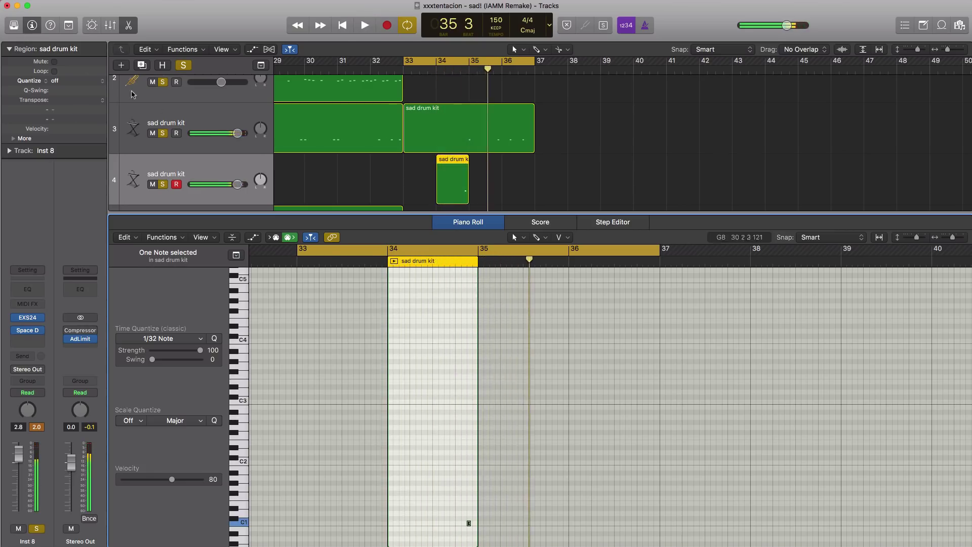
- Close the editor, duplicate the reverb drum track, and remove Space Designer from the duplicate
{"action": "key", "text": "x"}
{"action": "key", "text": "x"}
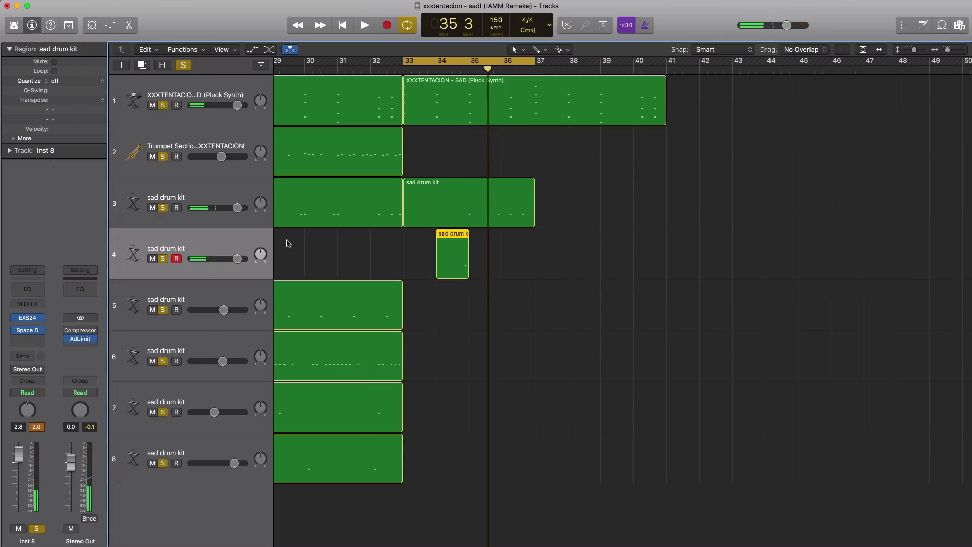
{"action": "left_click", "coordinate": [143, 65]}
{"action": "left_click", "coordinate": [41, 333]}
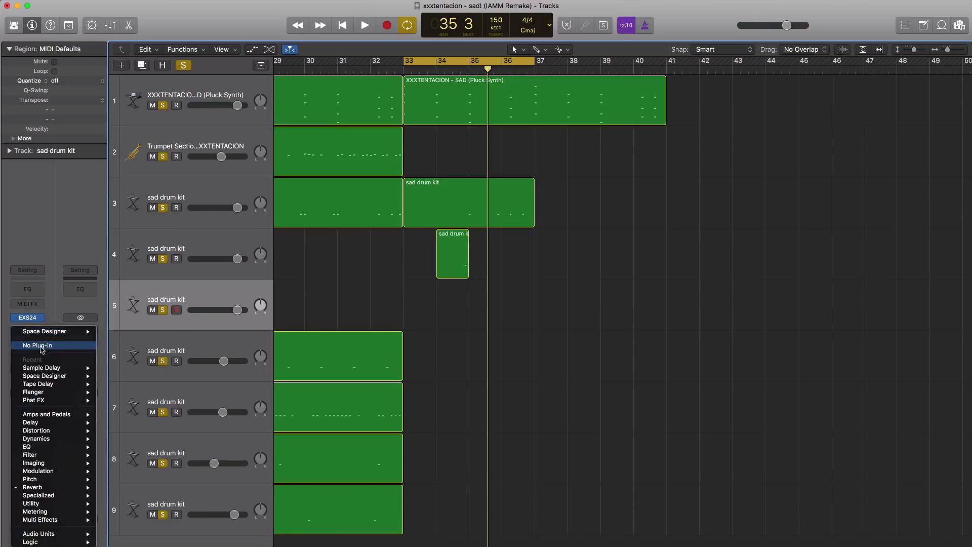
{"action": "left_click", "coordinate": [278, 379]}
- Create a region spanning bars 33–37 on the new track 5 and add short C3 notes at the start of bars 33 and 35
{"action": "left_click", "coordinate": [411, 307], "text": "super"}
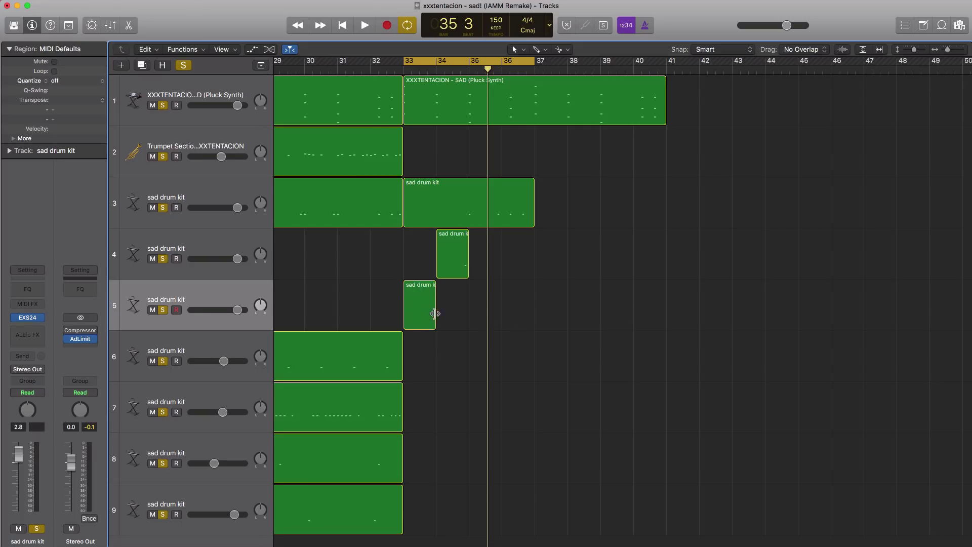
{"action": "left_click_drag", "start_coordinate": [435, 314], "coordinate": [534, 314]}
{"action": "double_click", "coordinate": [440, 318]}
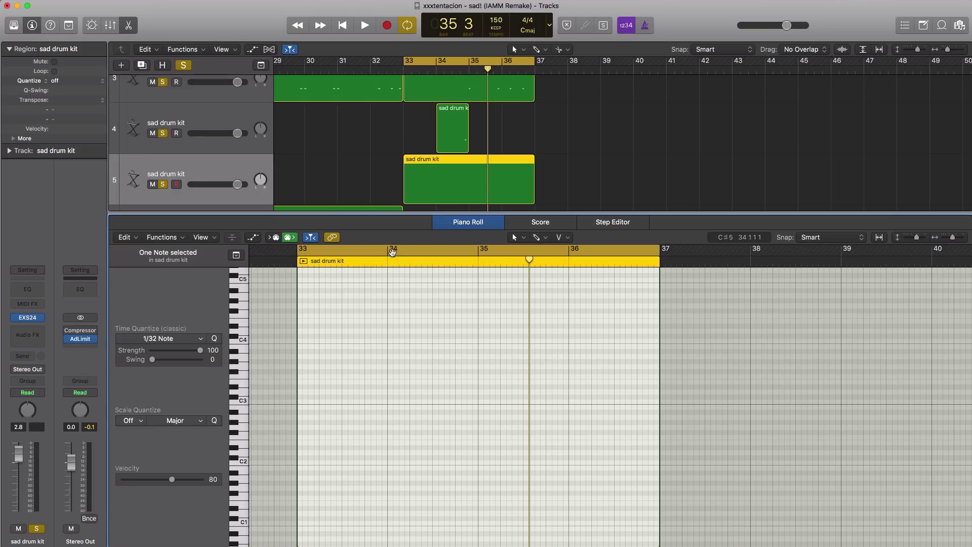
{"action": "scroll", "coordinate": [327, 405], "scroll_direction": "up", "scroll_amount": 2}
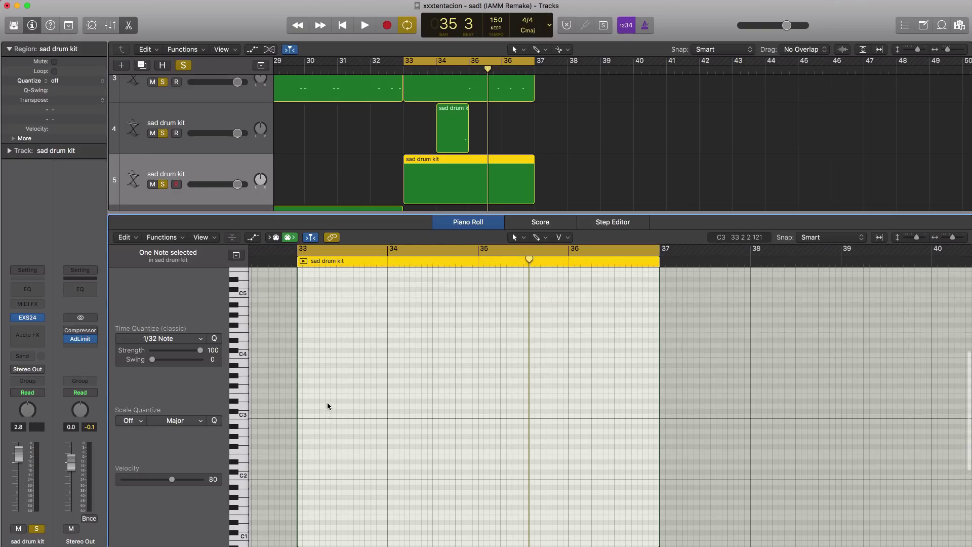
{"action": "left_click", "coordinate": [300, 416]}
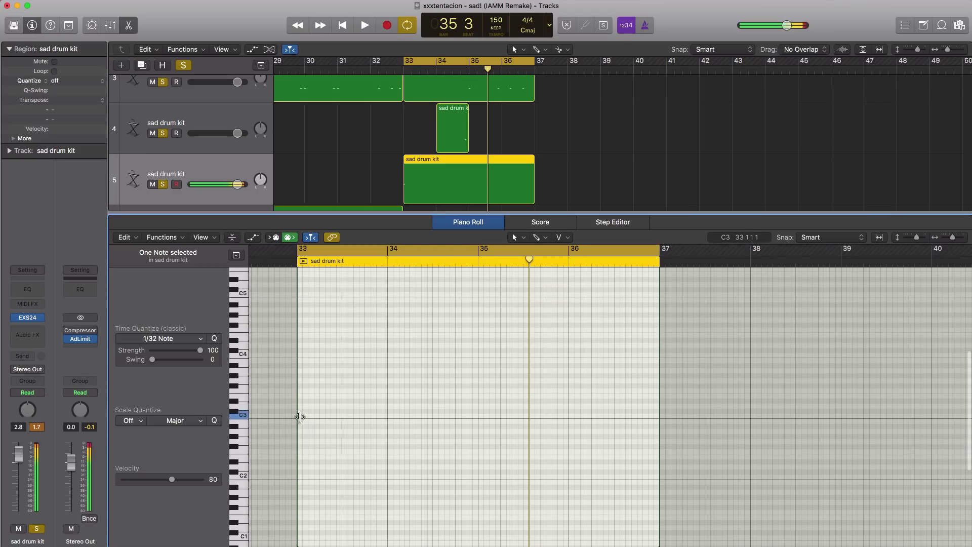
{"action": "left_click", "coordinate": [480, 417]}
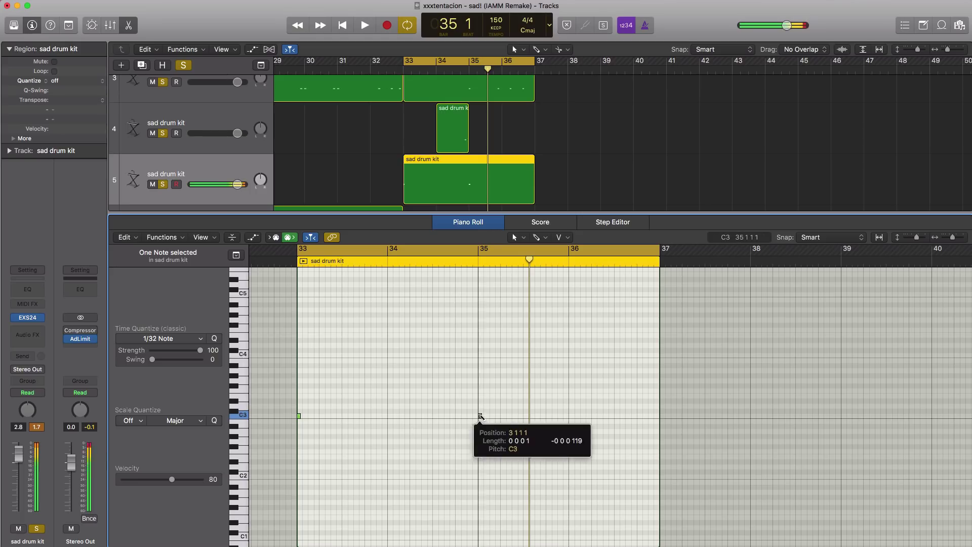
- Play the cycled section and lower the volume of track 5 to -2.0 dB
{"action": "key", "text": "space"}
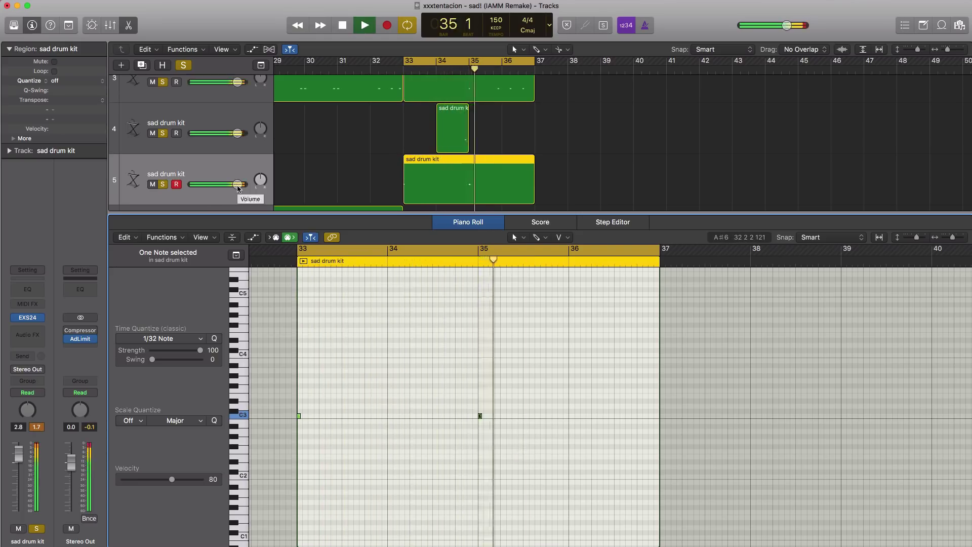
{"action": "left_click_drag", "start_coordinate": [238, 188], "coordinate": [224, 190]}
{"action": "key", "text": "space"}
{"action": "key", "text": "space"}
{"action": "key", "text": "space"}
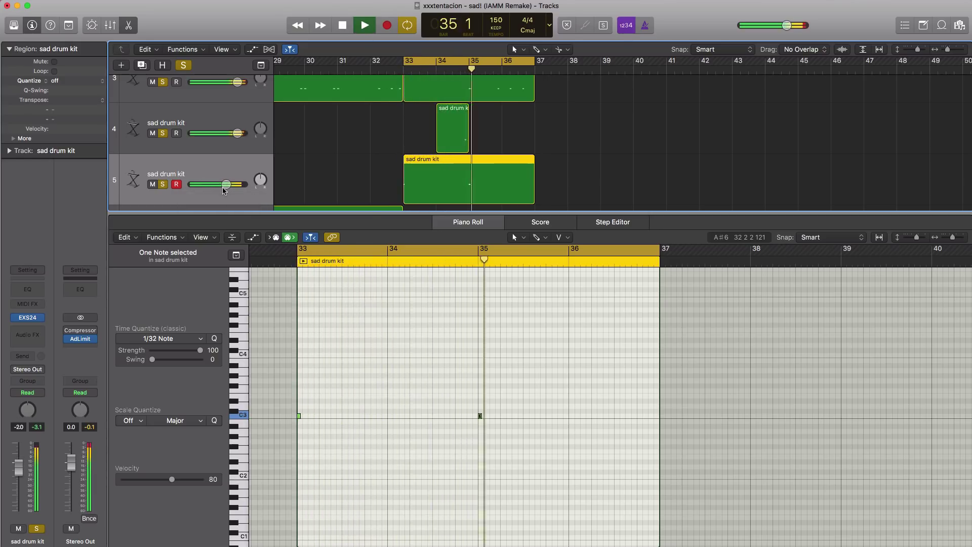
- Stop playback and fill bars 37–41 with copies of the drum pattern regions on tracks 3 and 6 through 9
{"action": "key", "text": "x"}
{"action": "key", "text": "x"}
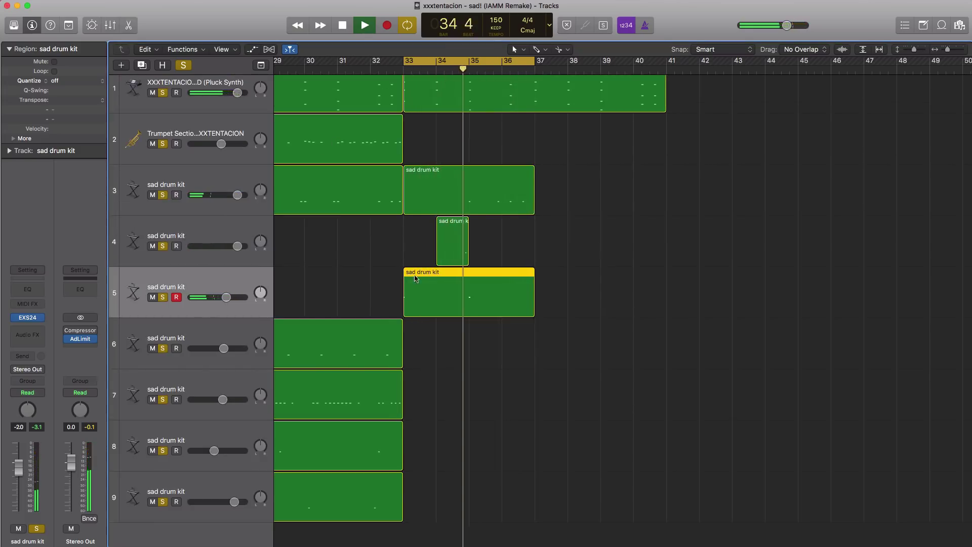
{"action": "scroll", "coordinate": [419, 277], "scroll_direction": "down", "scroll_amount": 5}
{"action": "scroll", "coordinate": [420, 282], "scroll_direction": "down", "scroll_amount": 2}
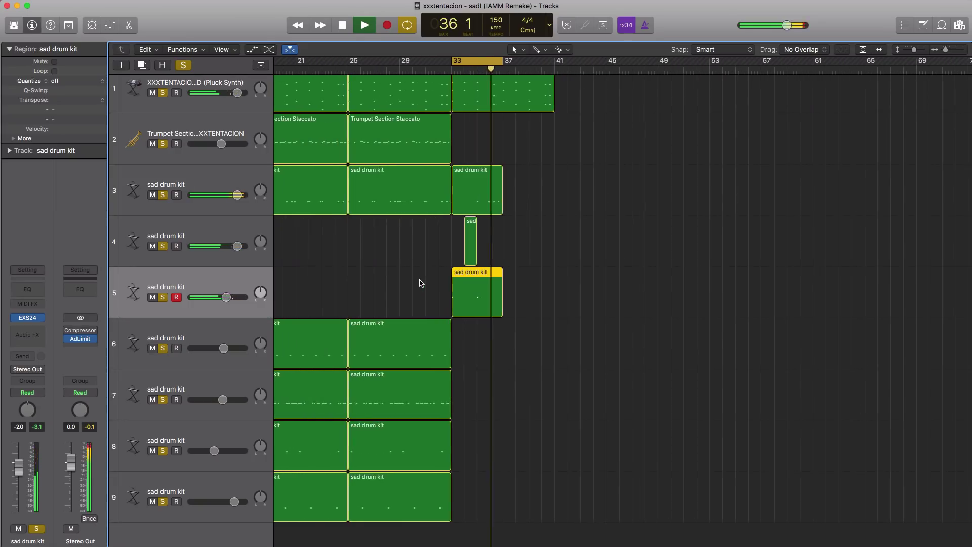
{"action": "key", "text": "Up"}
{"action": "key", "text": "space"}
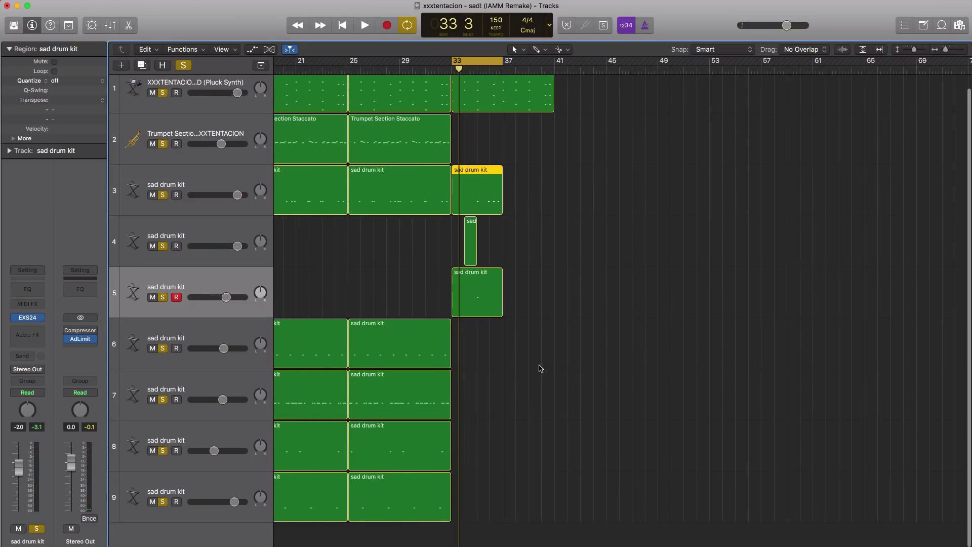
{"action": "scroll", "coordinate": [541, 366], "scroll_direction": "down", "scroll_amount": 2}
{"action": "scroll", "coordinate": [502, 315], "scroll_direction": "down", "scroll_amount": 2}
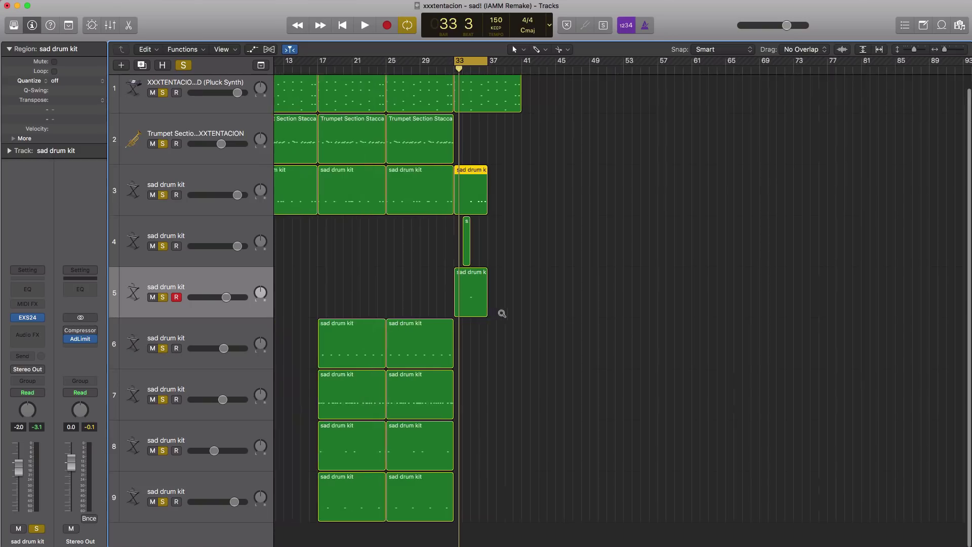
{"action": "left_click_drag", "start_coordinate": [430, 536], "coordinate": [521, 206]}
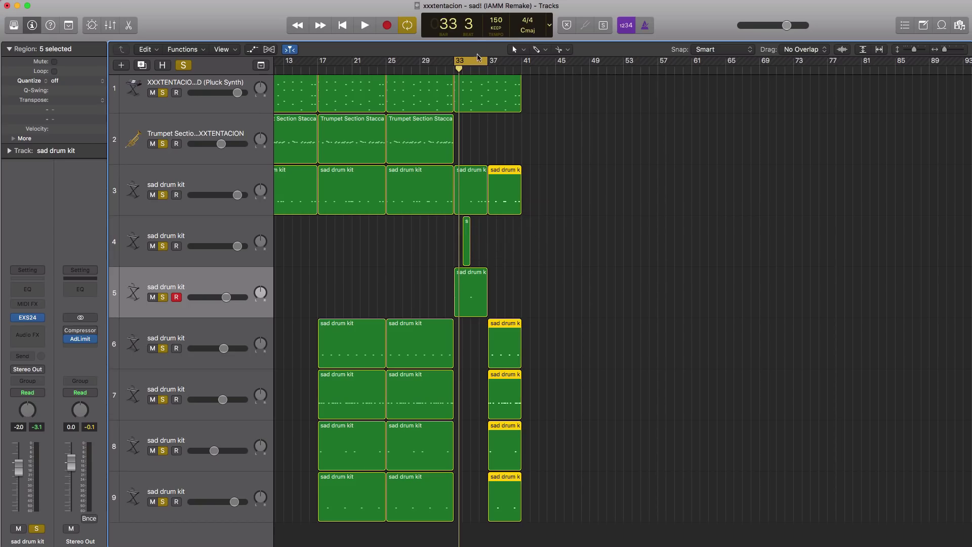
- Turn off the cycle range, play the new section through its end at bar 41, and stop playback
{"action": "left_click", "coordinate": [477, 62]}
{"action": "left_click", "coordinate": [474, 70]}
{"action": "key", "text": "space"}
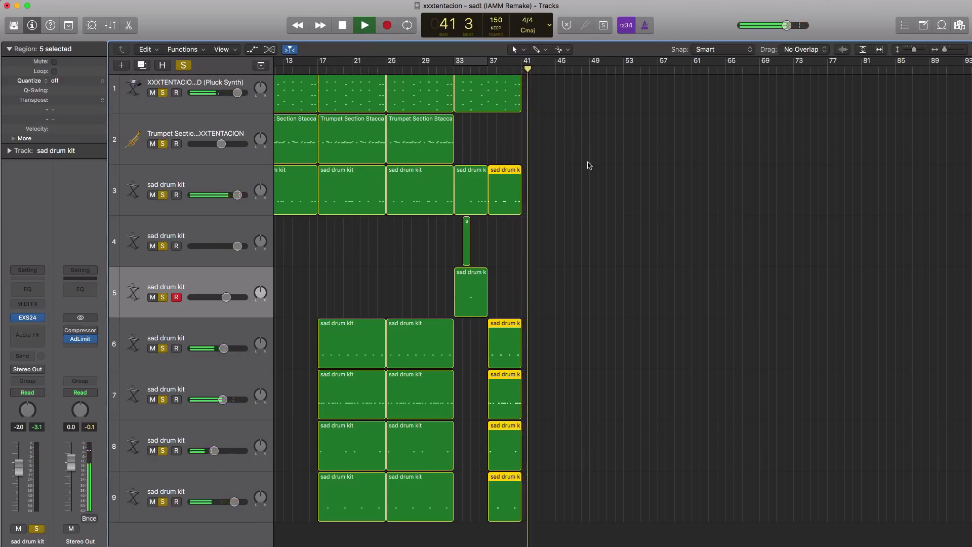
{"action": "key", "text": "x"}
{"action": "key", "text": "x"}
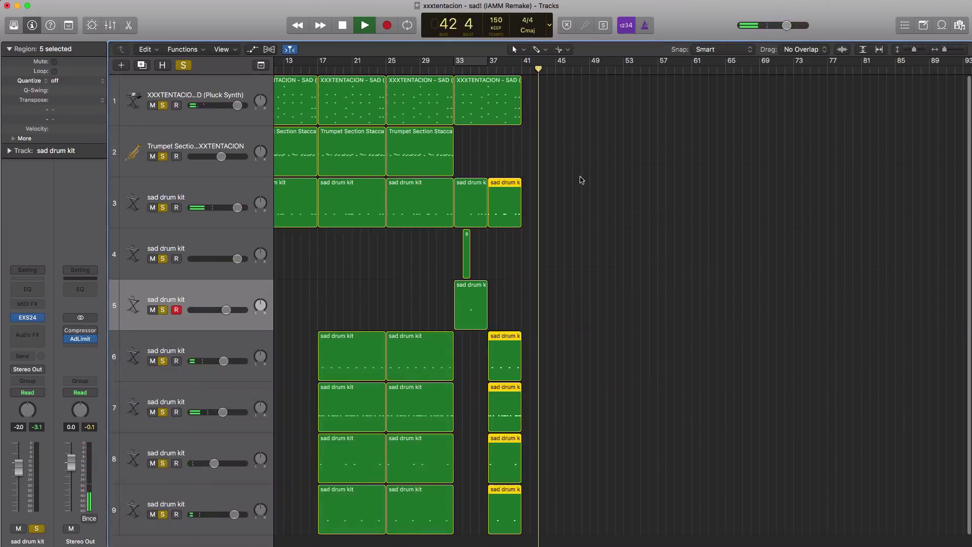
{"action": "scroll", "coordinate": [581, 179], "scroll_direction": "down", "scroll_amount": 5}
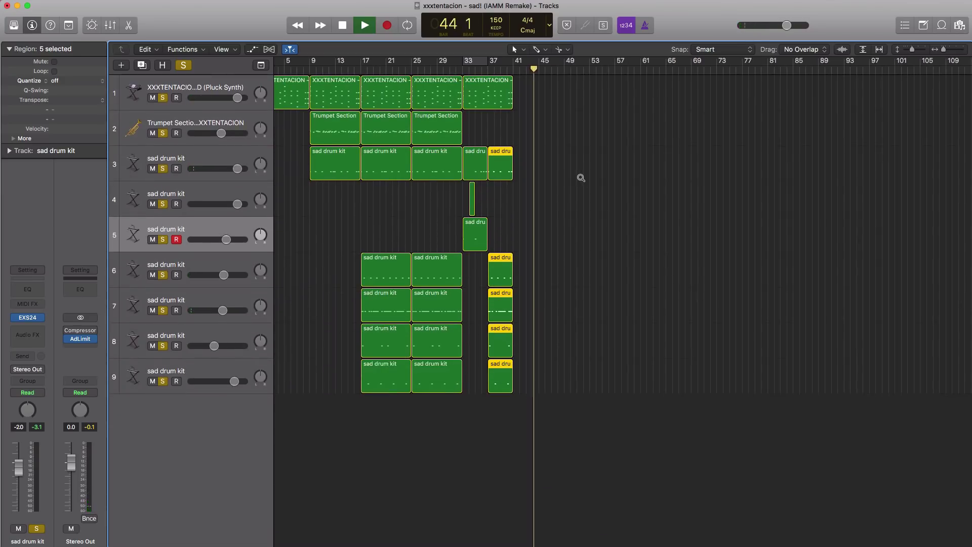
{"action": "key", "text": "space"}
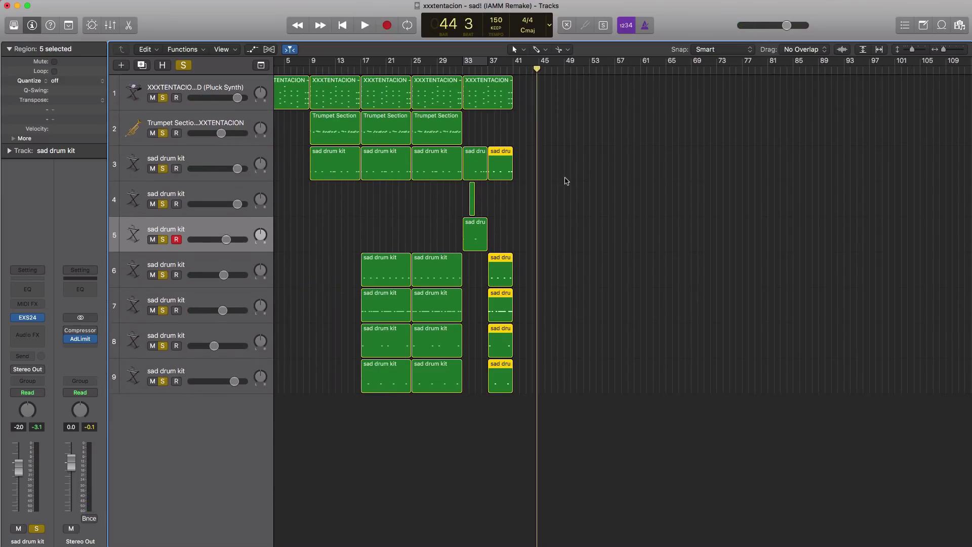
- Copy the Pluck Synth and trumpet regions from bar 25 to bar 41, turn off solo on all tracks, and play the transition
{"action": "left_click", "coordinate": [443, 100]}
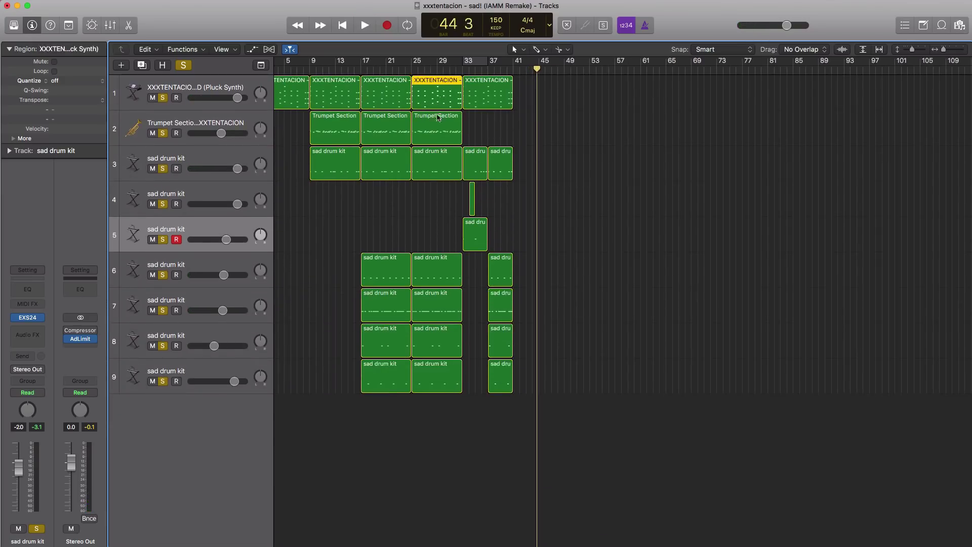
{"action": "left_click_drag", "start_coordinate": [436, 131], "coordinate": [538, 131]}
{"action": "left_click", "coordinate": [163, 170]}
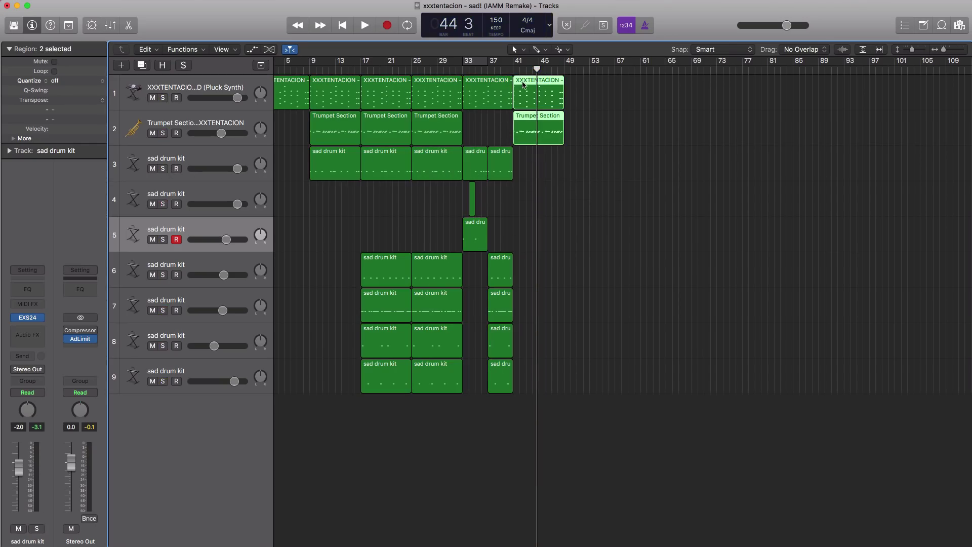
{"action": "key", "text": "space"}
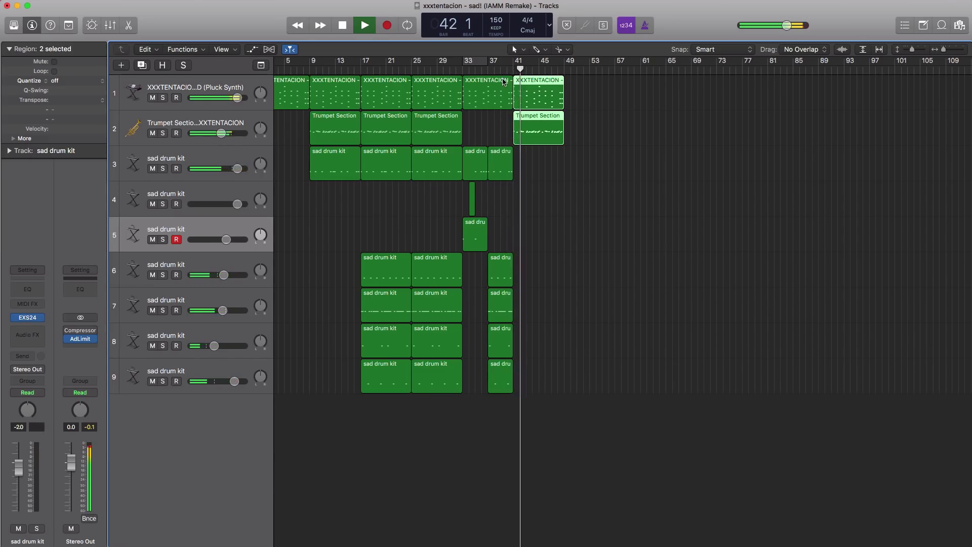
{"action": "key", "text": "space"}
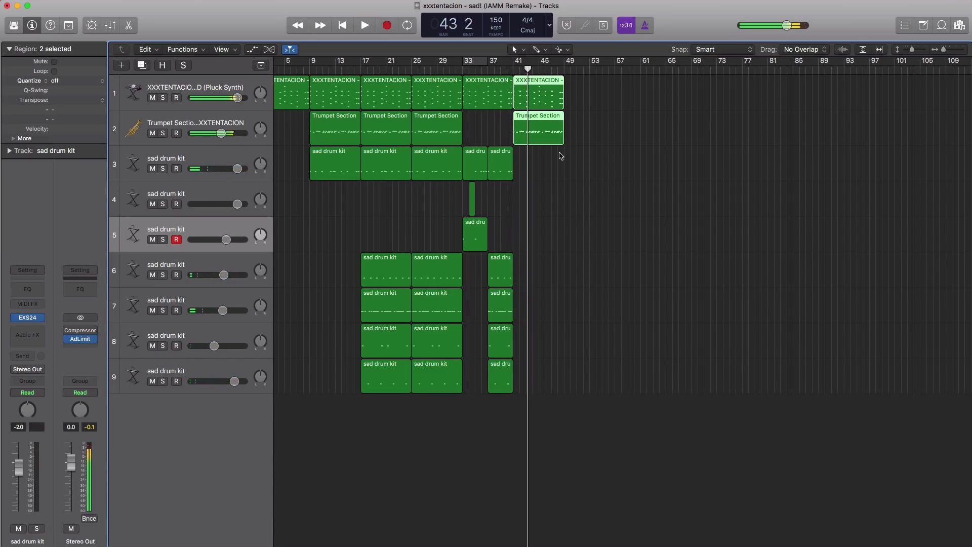
- Copy all synth, trumpet and drum regions from bars 17–33 to bar 49
{"action": "left_click_drag", "start_coordinate": [435, 422], "coordinate": [373, 78]}
{"action": "left_click_drag", "start_coordinate": [378, 85], "coordinate": [587, 90]}
- Draw a volume automation fade-in on the trumpet track, rising from about -28.7 dB at bar 41 to -4.1 dB at bar 49
{"action": "left_click", "coordinate": [538, 129]}
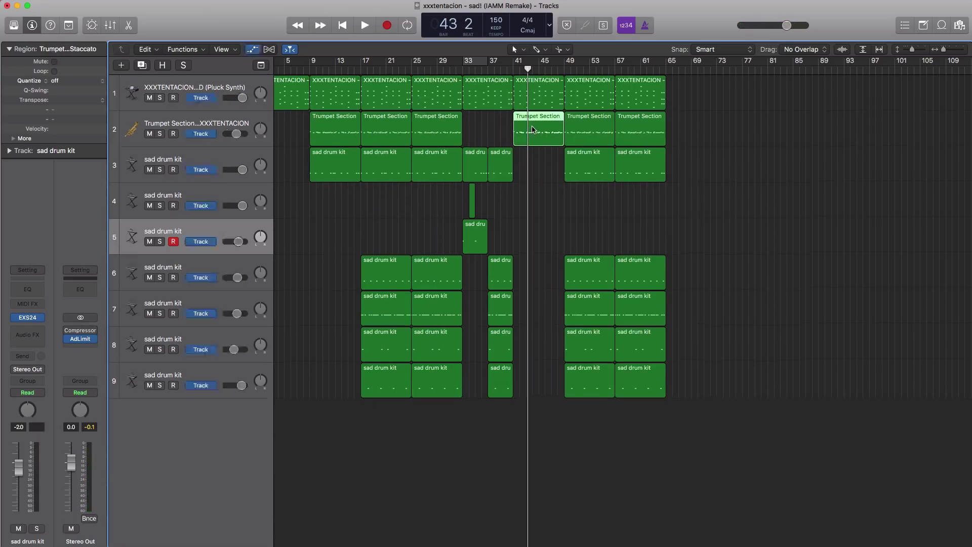
{"action": "key", "text": "a"}
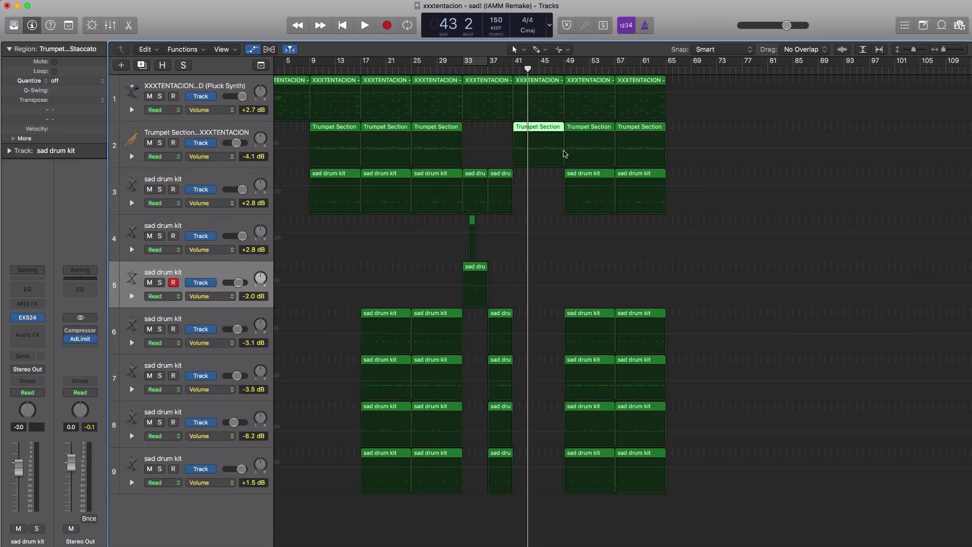
{"action": "key", "text": "super+Right"}
{"action": "key", "text": "super+Right"}
{"action": "key", "text": "super+Down"}
{"action": "key", "text": "super+Down"}
{"action": "key", "text": "super+Down"}
{"action": "key", "text": "super+Down"}
{"action": "key", "text": "super+Down"}
{"action": "key", "text": "super+Right"}
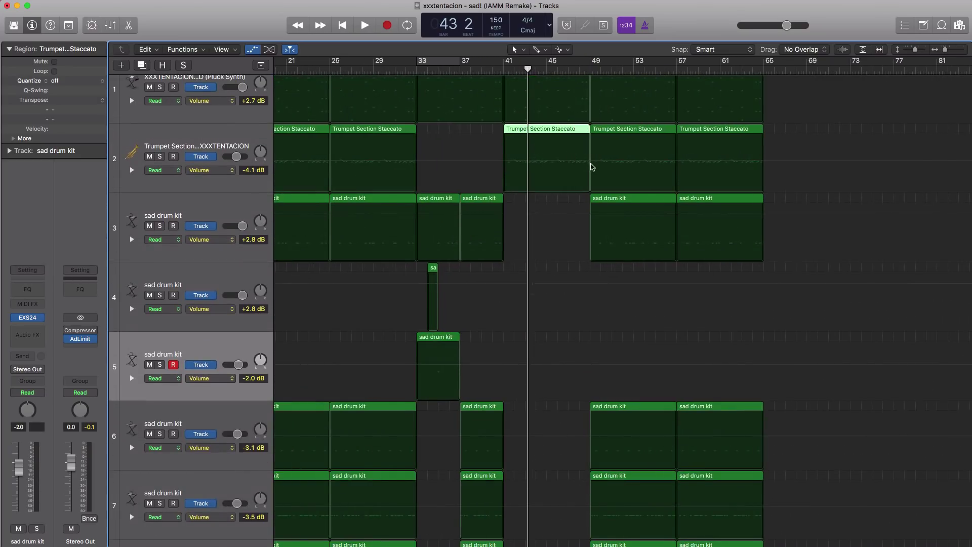
{"action": "left_click", "coordinate": [592, 166]}
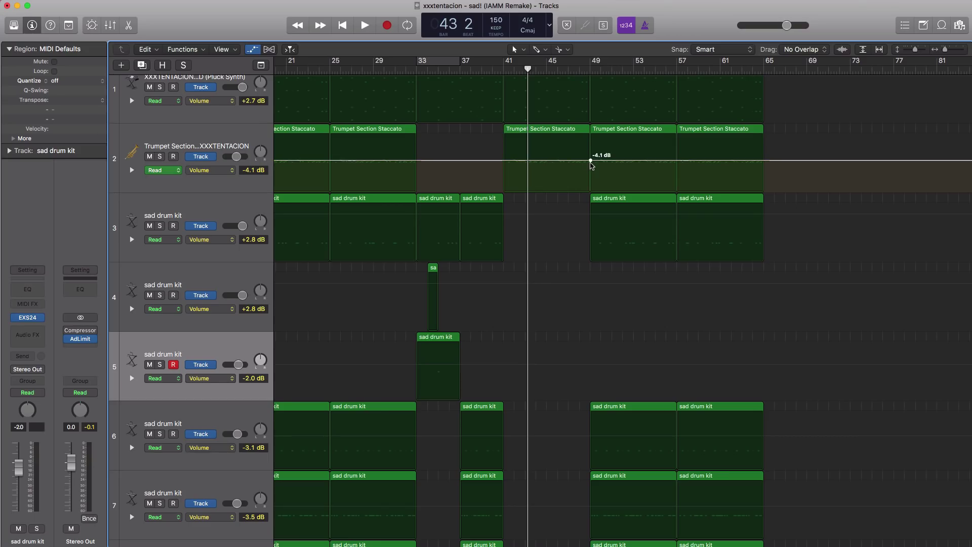
{"action": "left_click_drag", "start_coordinate": [500, 163], "coordinate": [505, 184]}
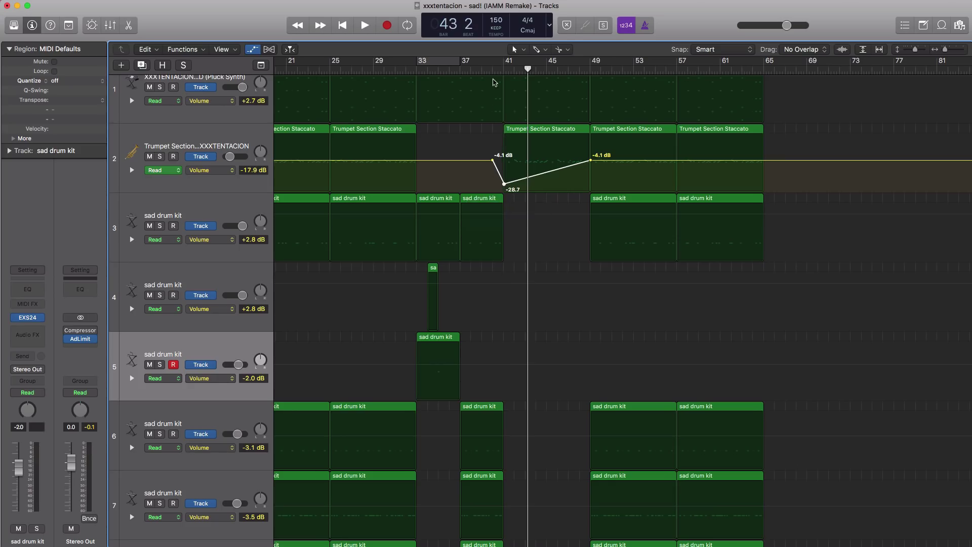
- Play the transition from just before bar 41, lower the trumpet fade's starting point to about -35 dB, and hide the automation
{"action": "left_click", "coordinate": [486, 74]}
{"action": "key", "text": "space"}
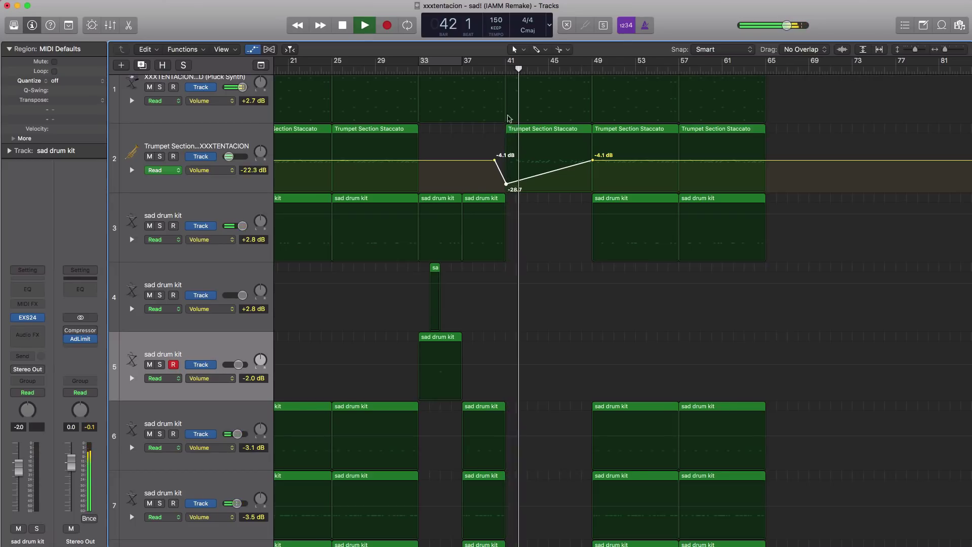
{"action": "left_click_drag", "start_coordinate": [507, 190], "coordinate": [507, 190]}
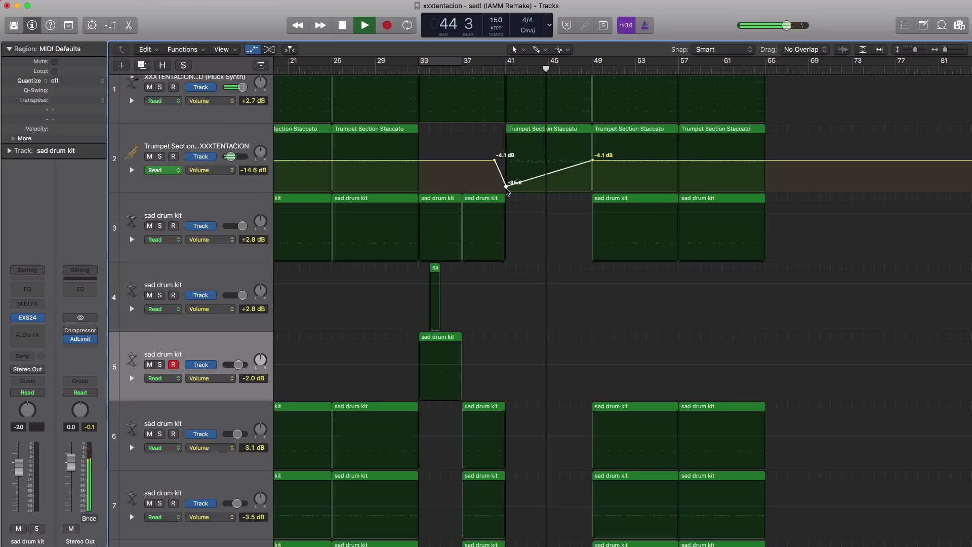
{"action": "key", "text": "a"}
{"action": "scroll", "coordinate": [507, 190], "scroll_direction": "down", "scroll_amount": 5}
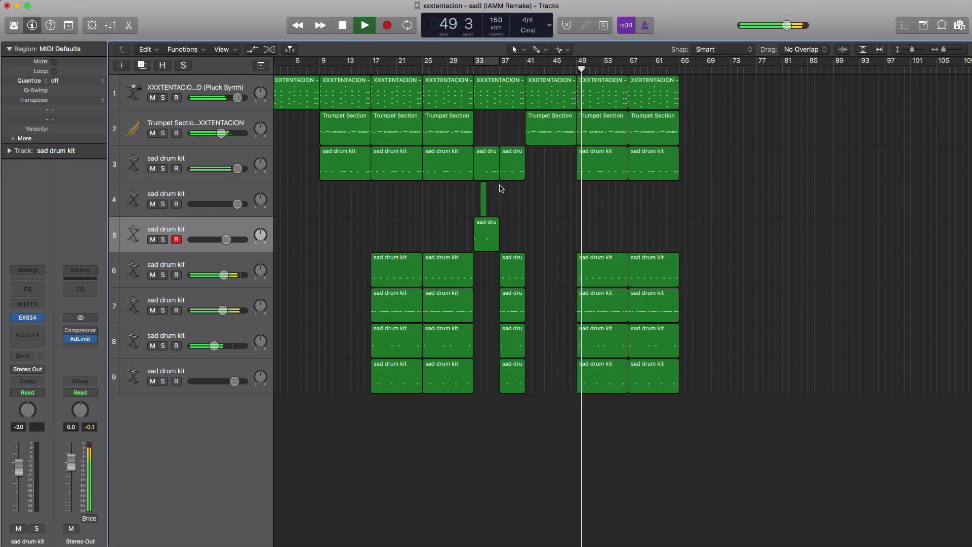
- Lower the trumpet volume automation to -5.0 dB at bar 49, -5.5 dB just before bar 41 and -5.2 dB just before bar 9
{"action": "key", "text": "a"}
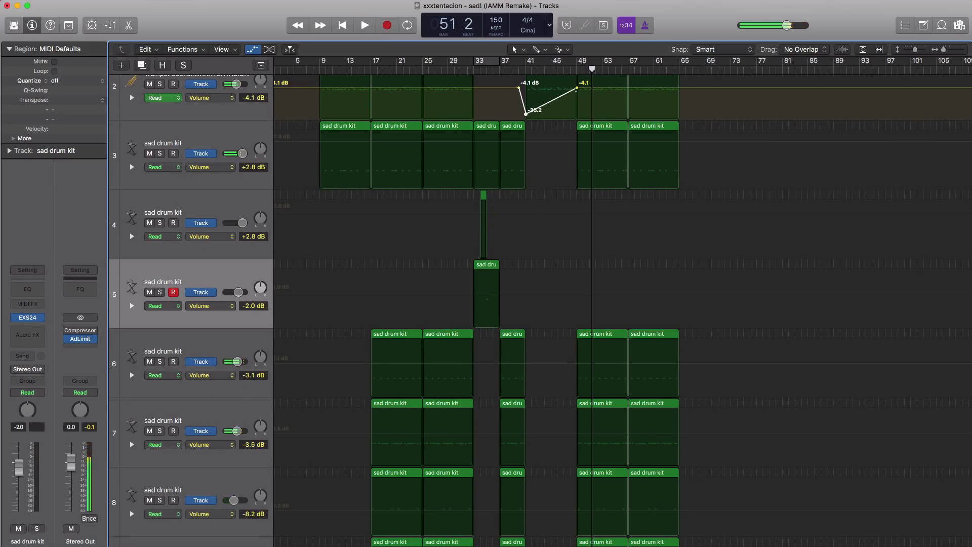
{"action": "left_click_drag", "start_coordinate": [577, 87], "coordinate": [577, 90]}
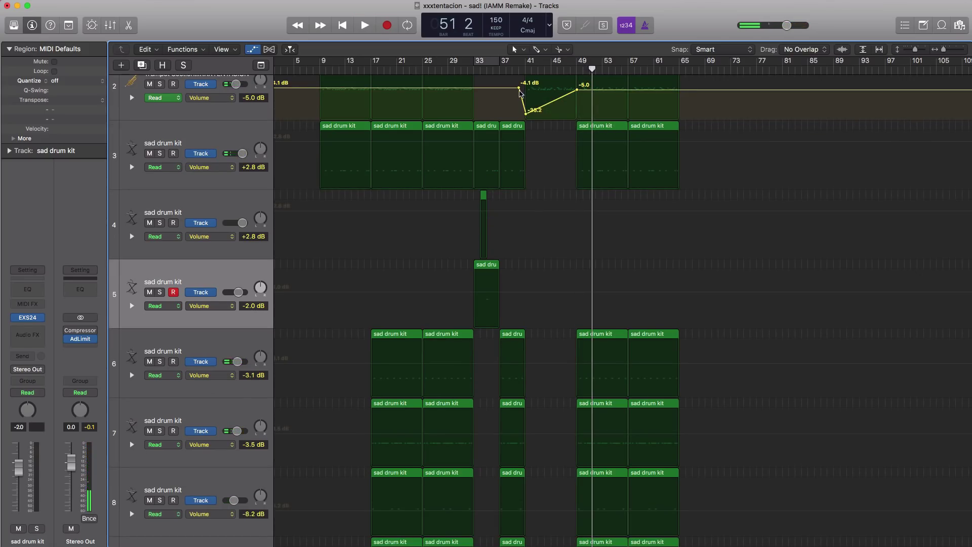
{"action": "left_click_drag", "start_coordinate": [519, 88], "coordinate": [519, 90]}
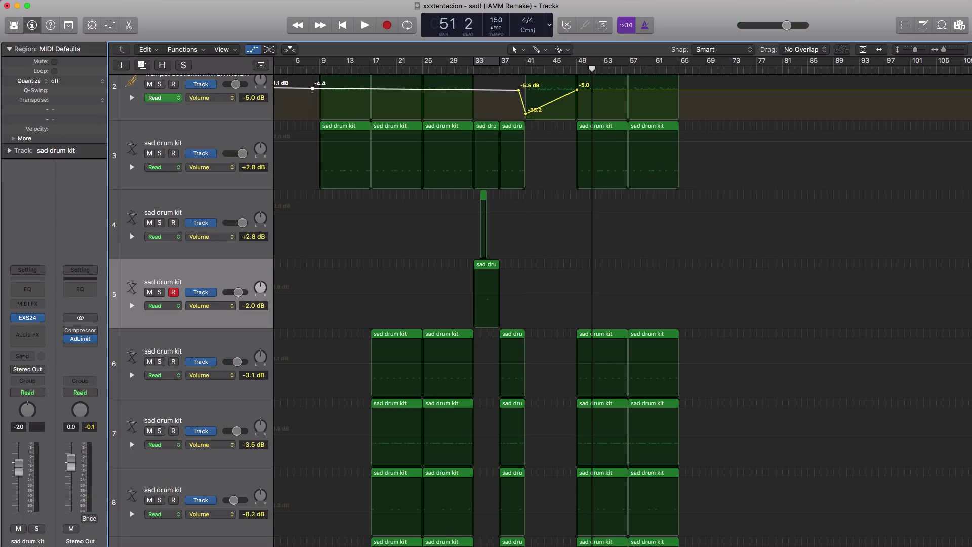
{"action": "left_click_drag", "start_coordinate": [312, 88], "coordinate": [313, 90]}
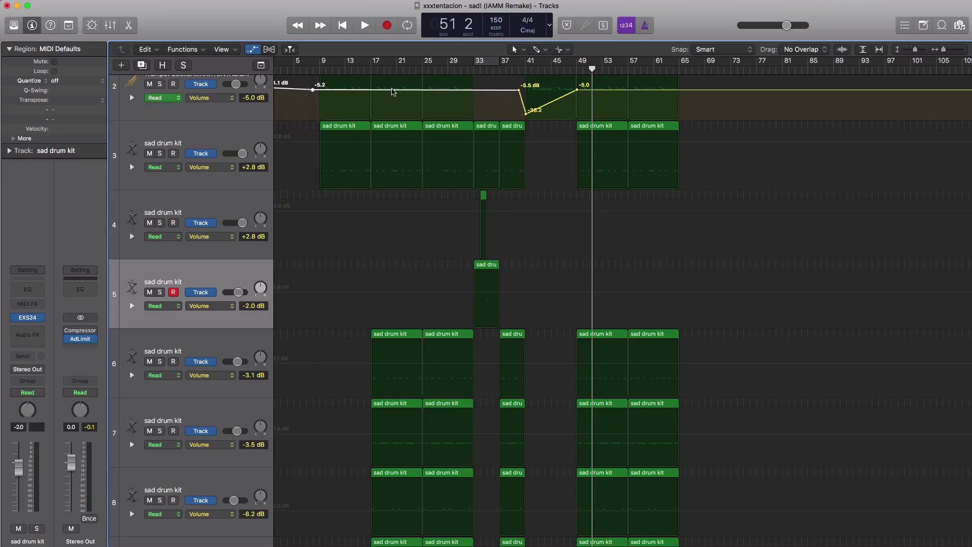
{"action": "key", "text": "a"}
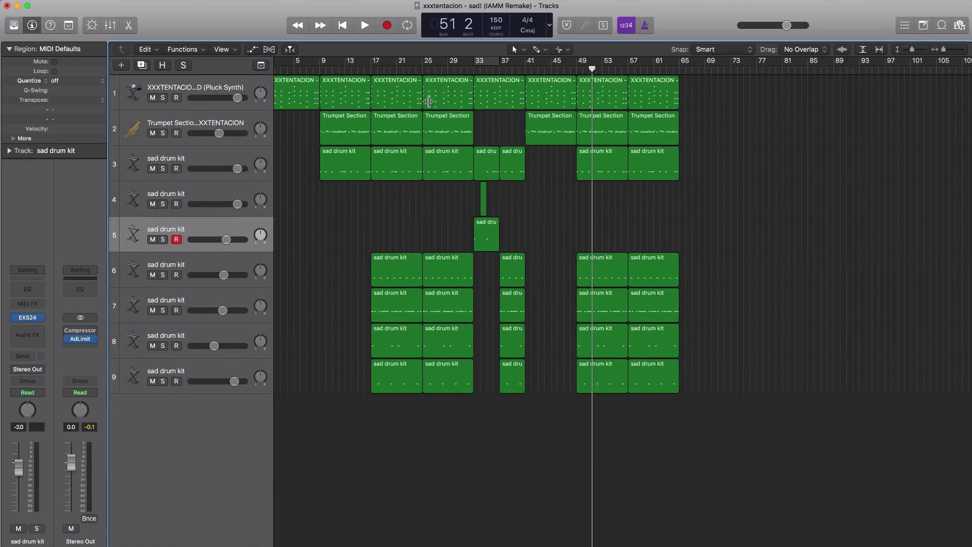
- Play the whole arrangement from the beginning to review it
{"action": "left_click", "coordinate": [513, 216], "text": "ctrl+alt"}
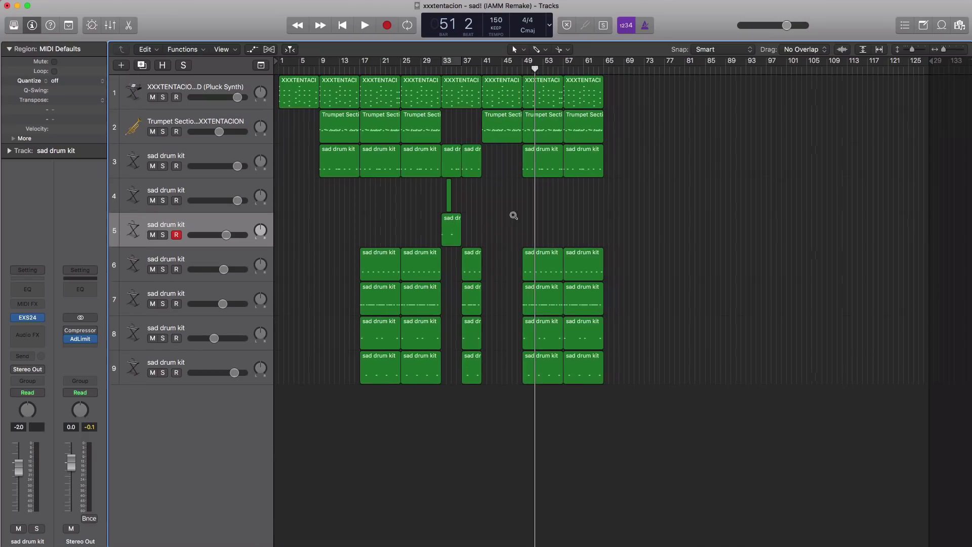
{"action": "key", "text": "Return"}
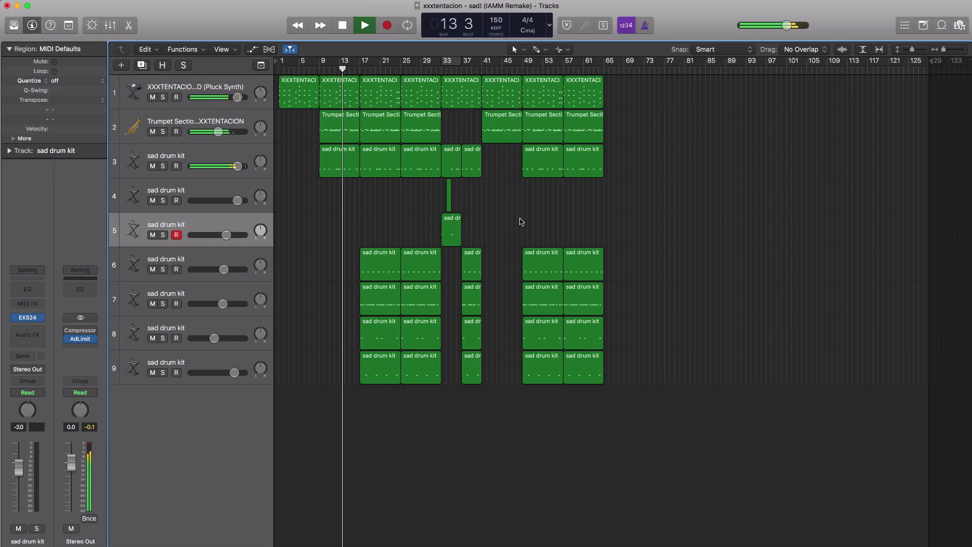
{"action": "key", "text": "super+Right"}
{"action": "key", "text": "super+Right"}
{"action": "key", "text": "super+Right"}
{"action": "key", "text": "super+Right"}
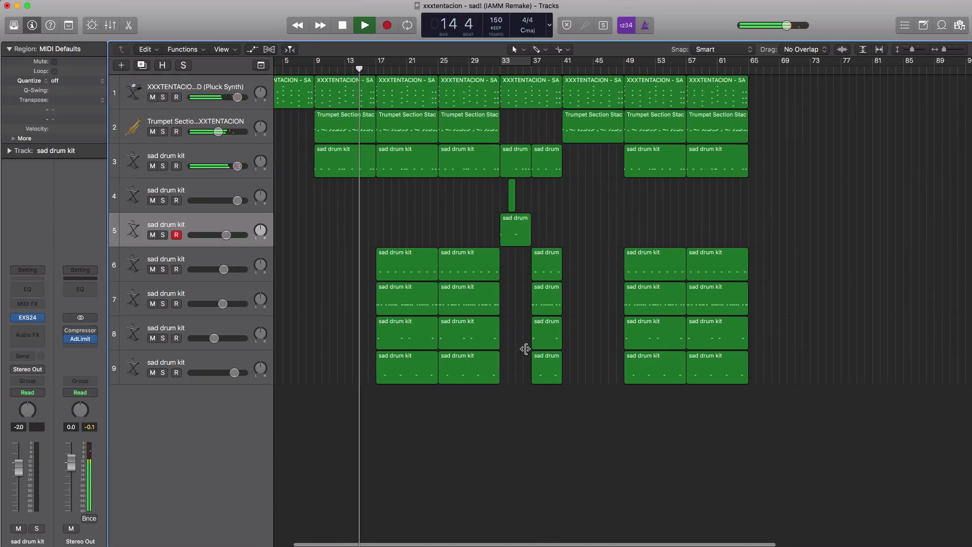